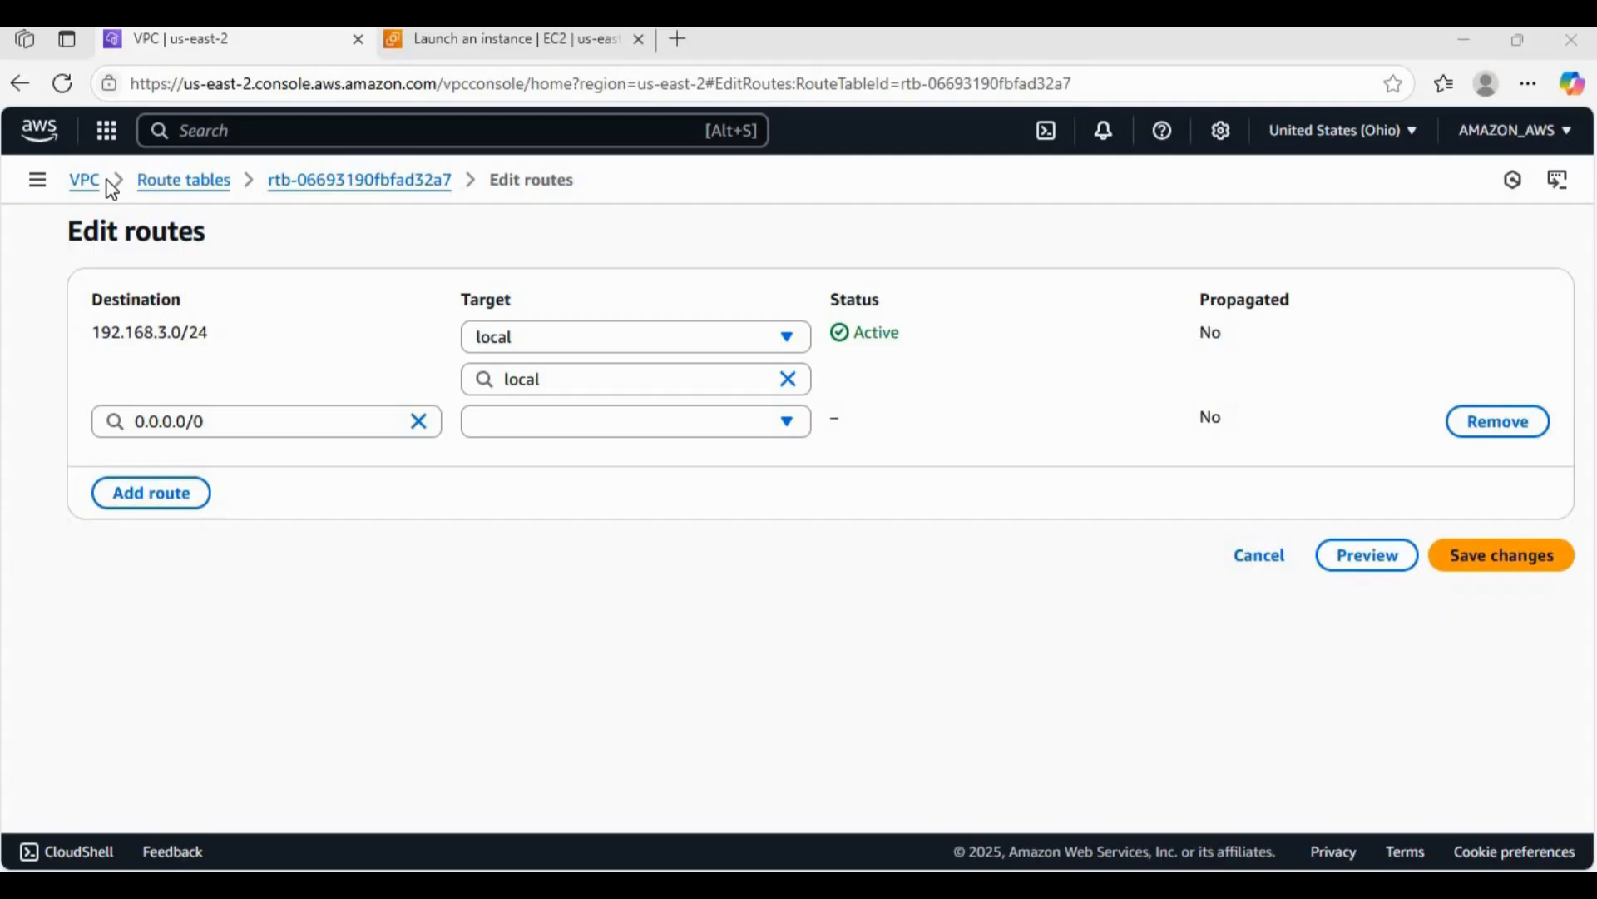
# Open the details of the custome_VPC2_Main_Route route table and examine its routes and their status
pyautogui.click(87, 181)
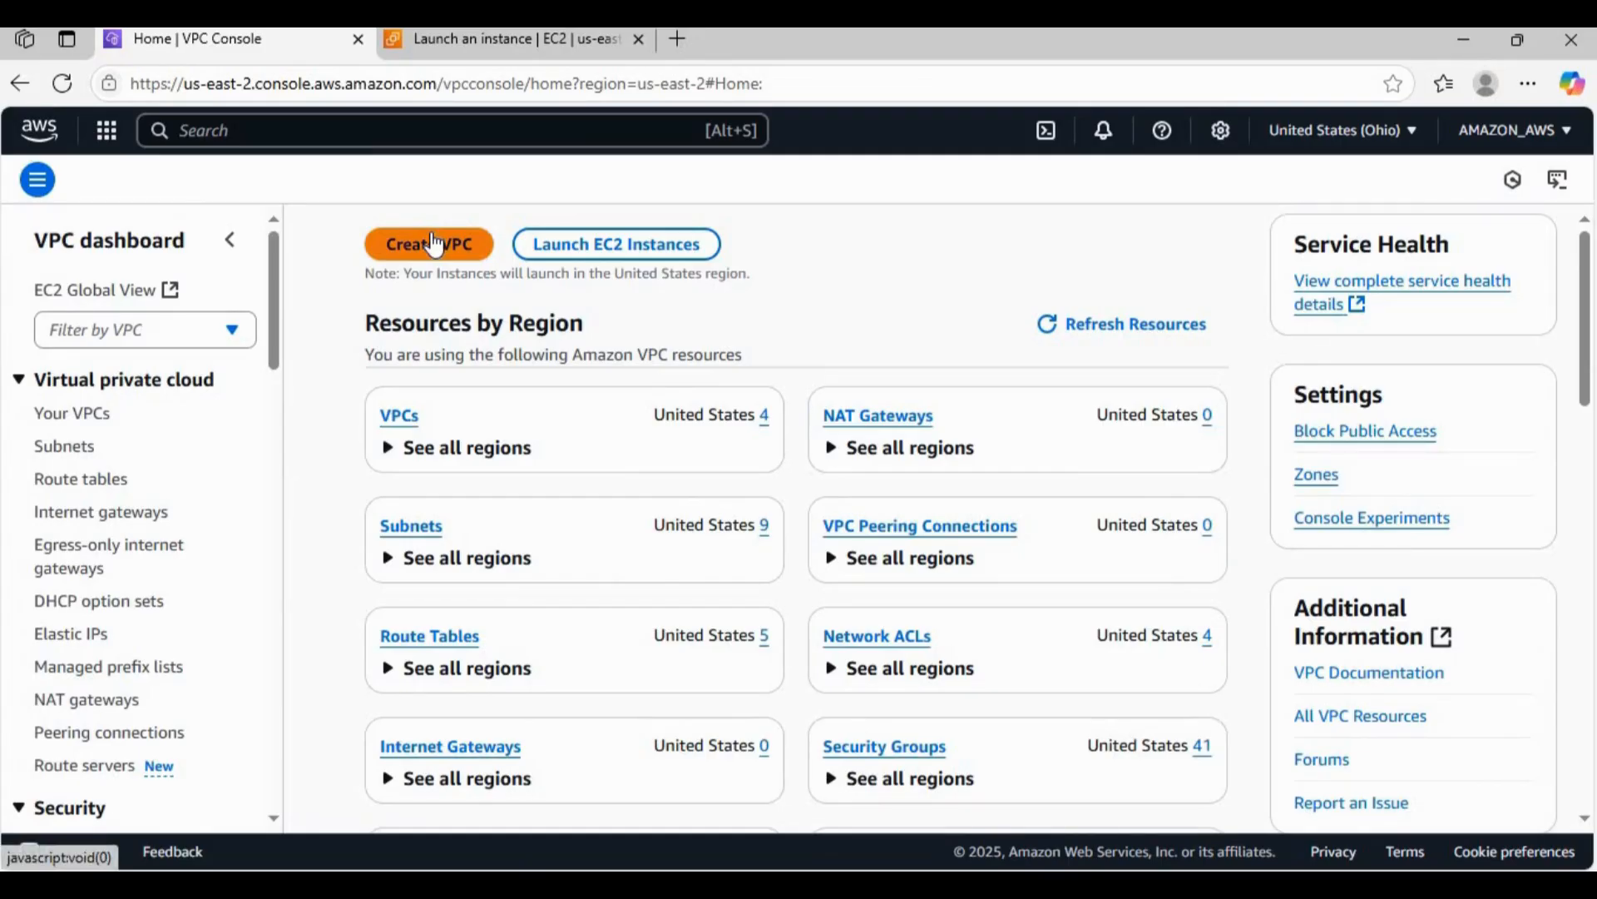
pyautogui.click(71, 454)
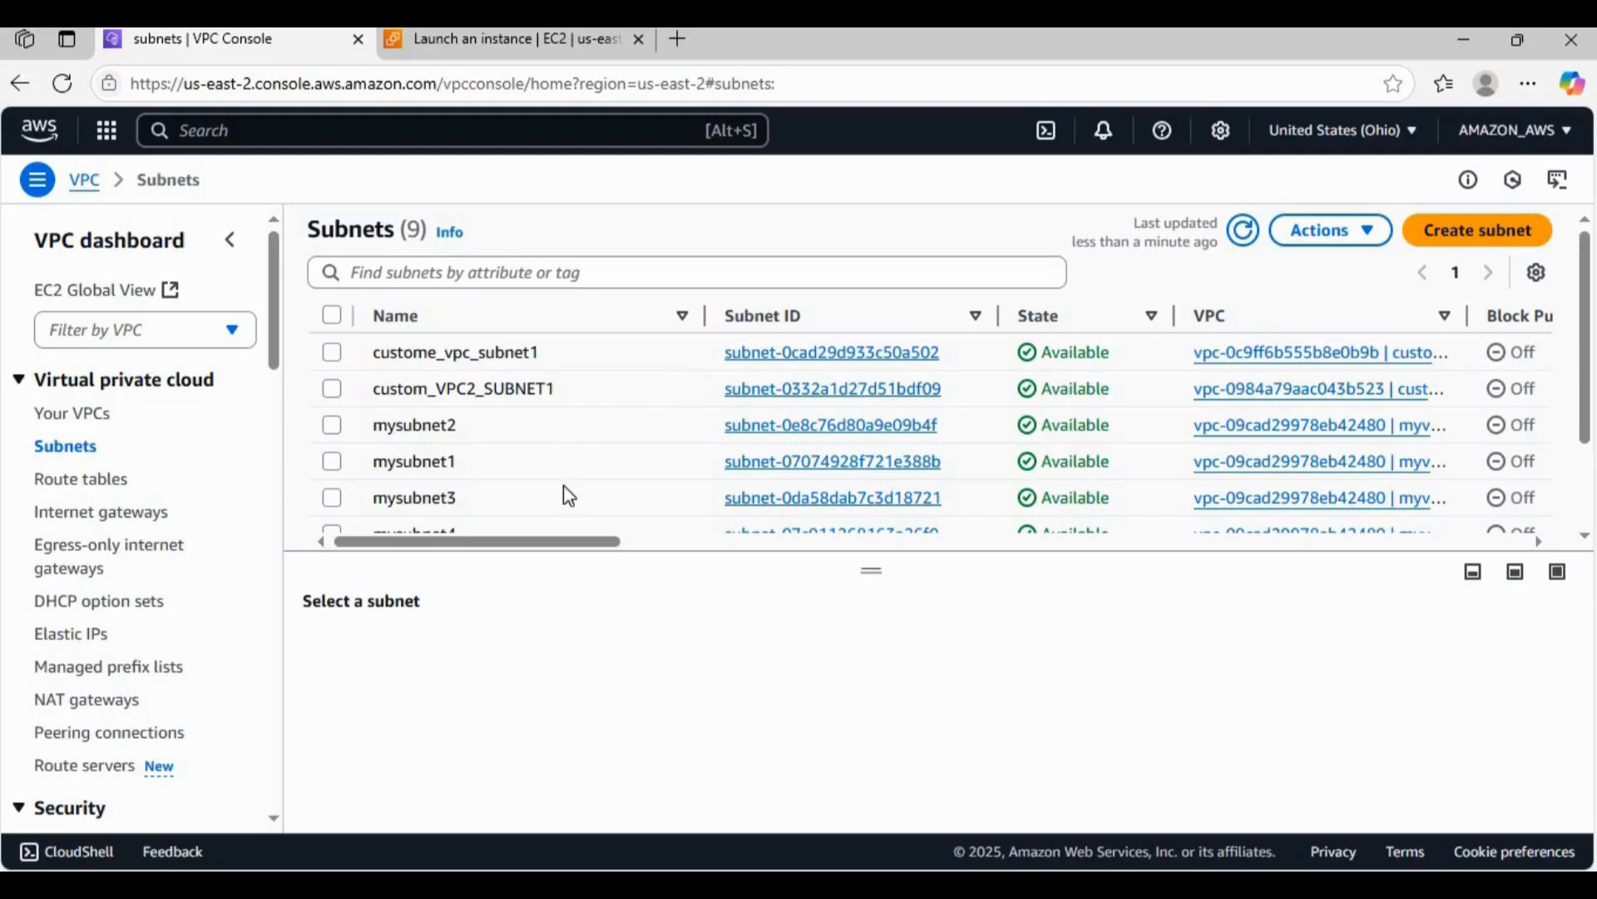
pyautogui.click(126, 490)
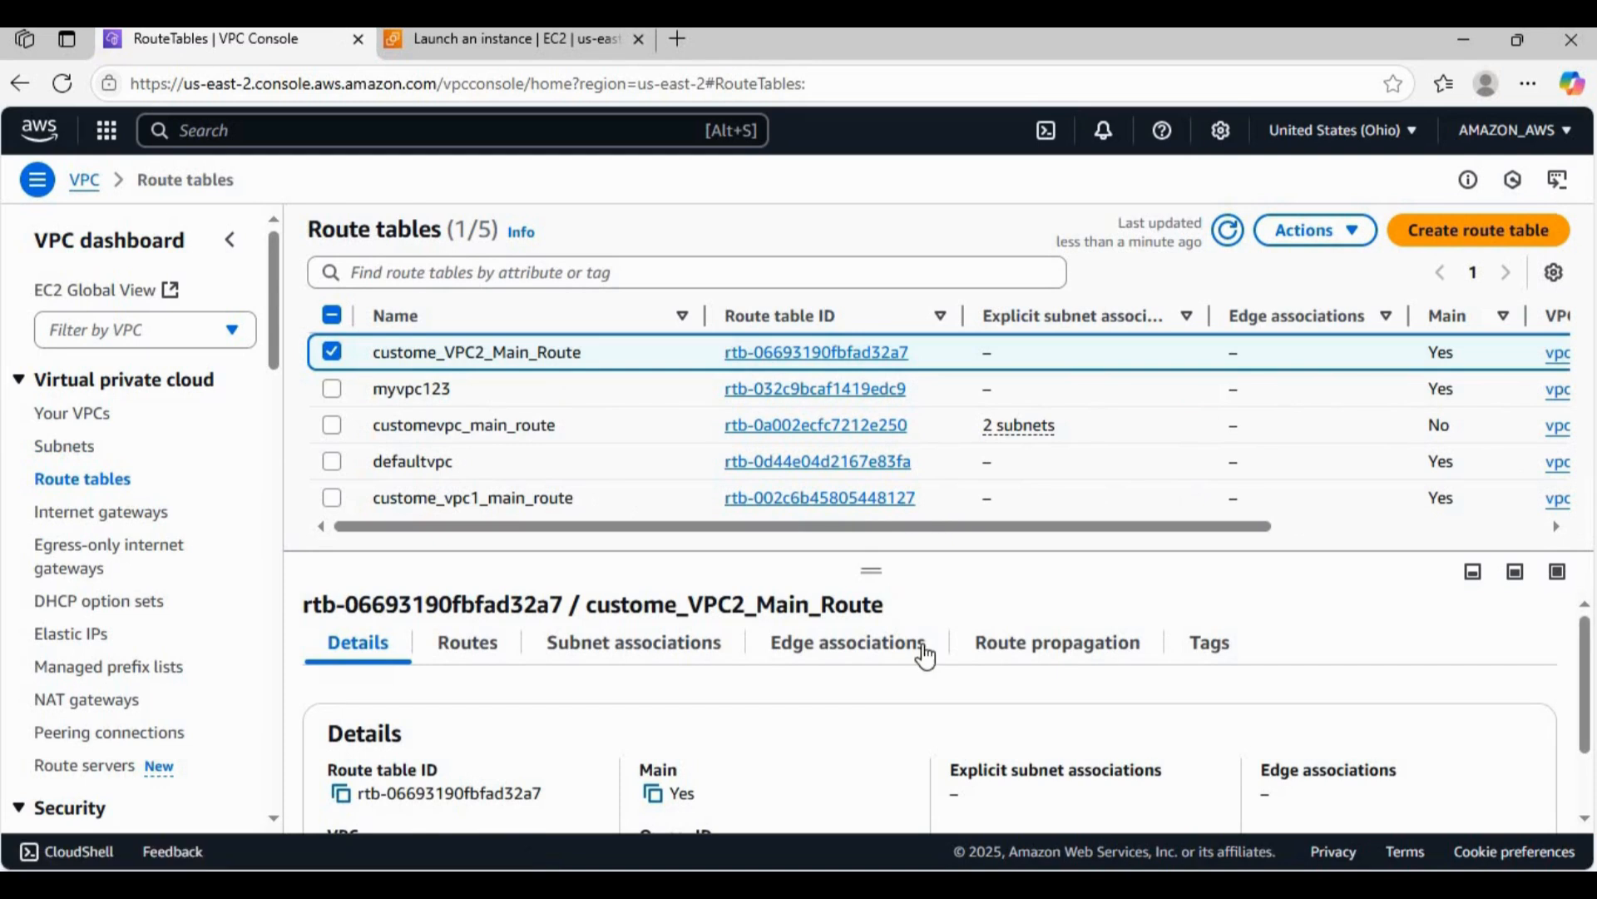
pyautogui.scroll(-1, 924, 656)
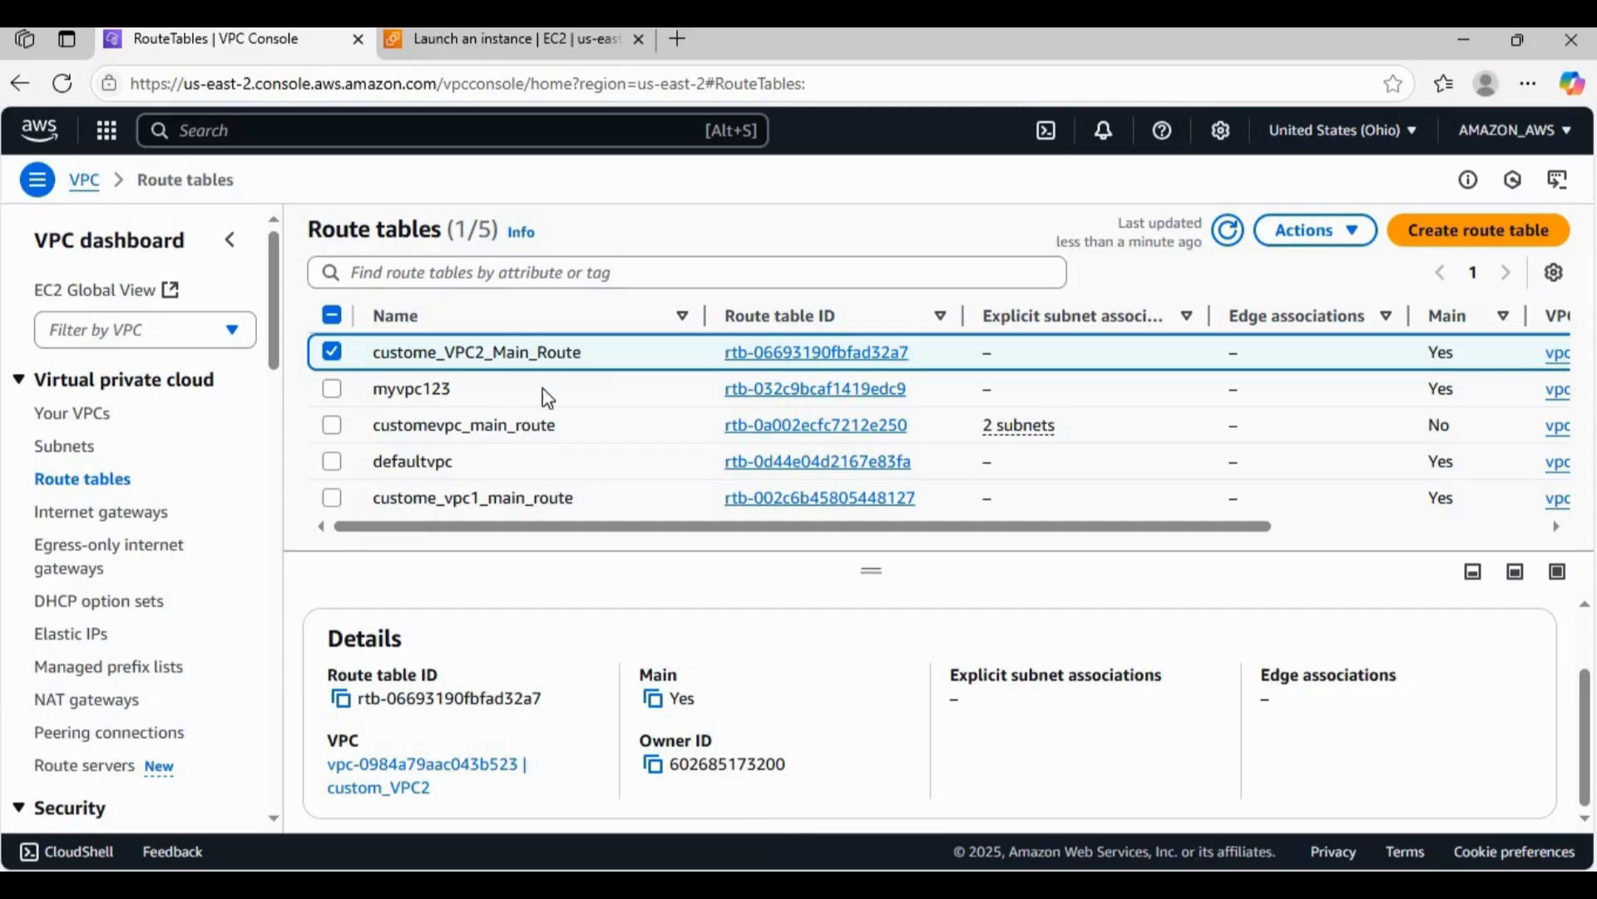
pyautogui.click(803, 356)
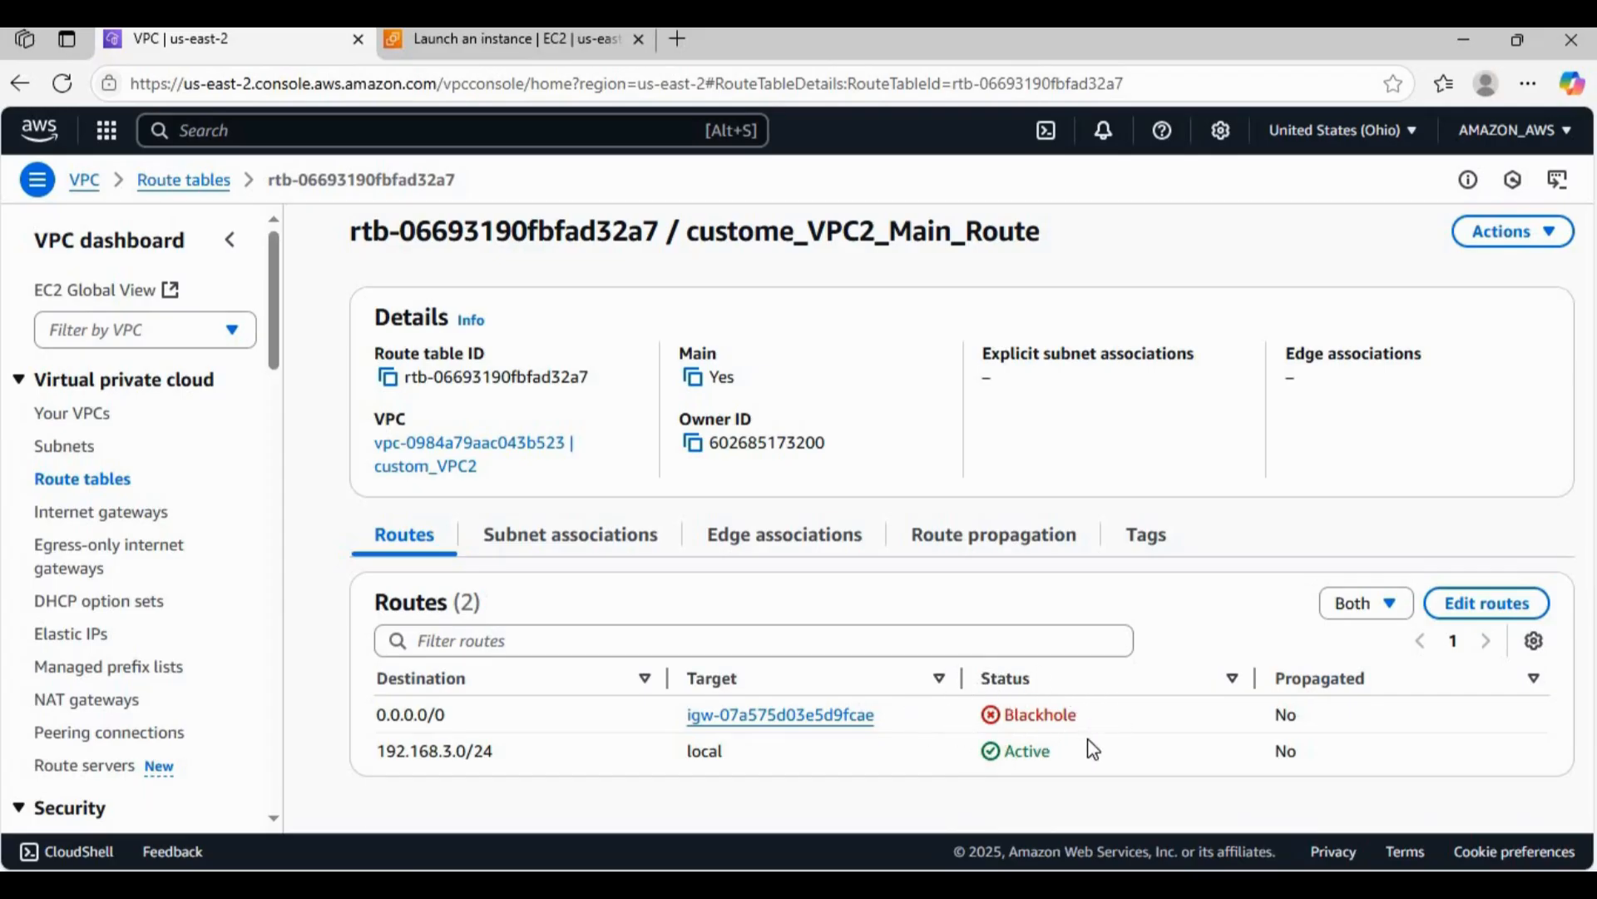
# Check the region's internet gateways, and open the routes of custome_VPC2_Main_Route for editing to inspect the 0.0.0.0/0 target
pyautogui.click(129, 521)
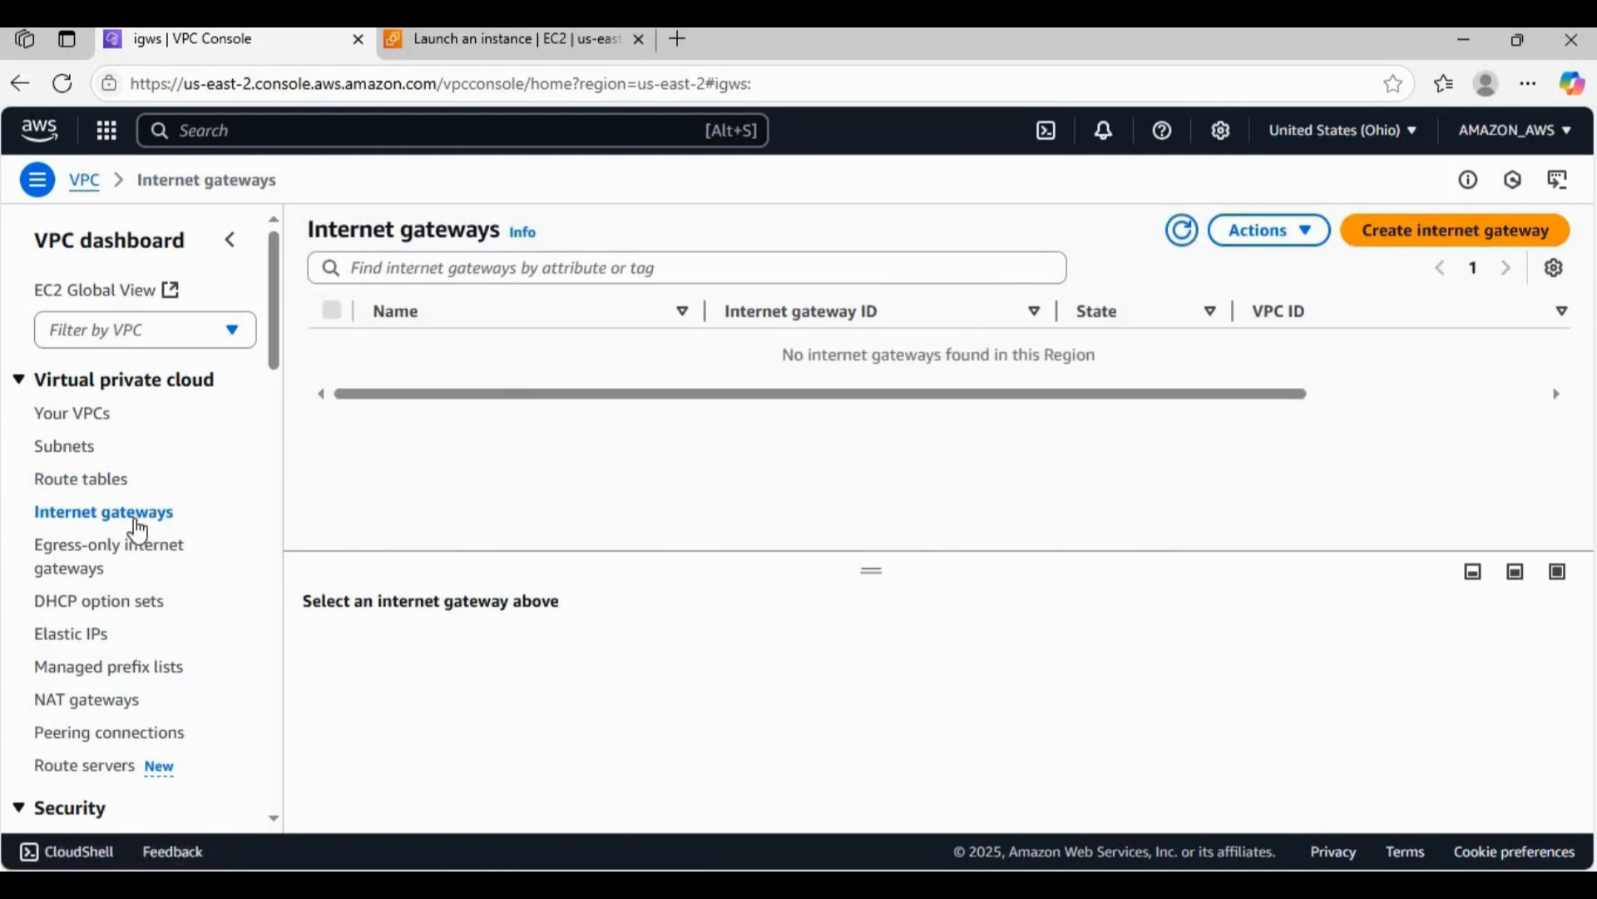
pyautogui.click(102, 482)
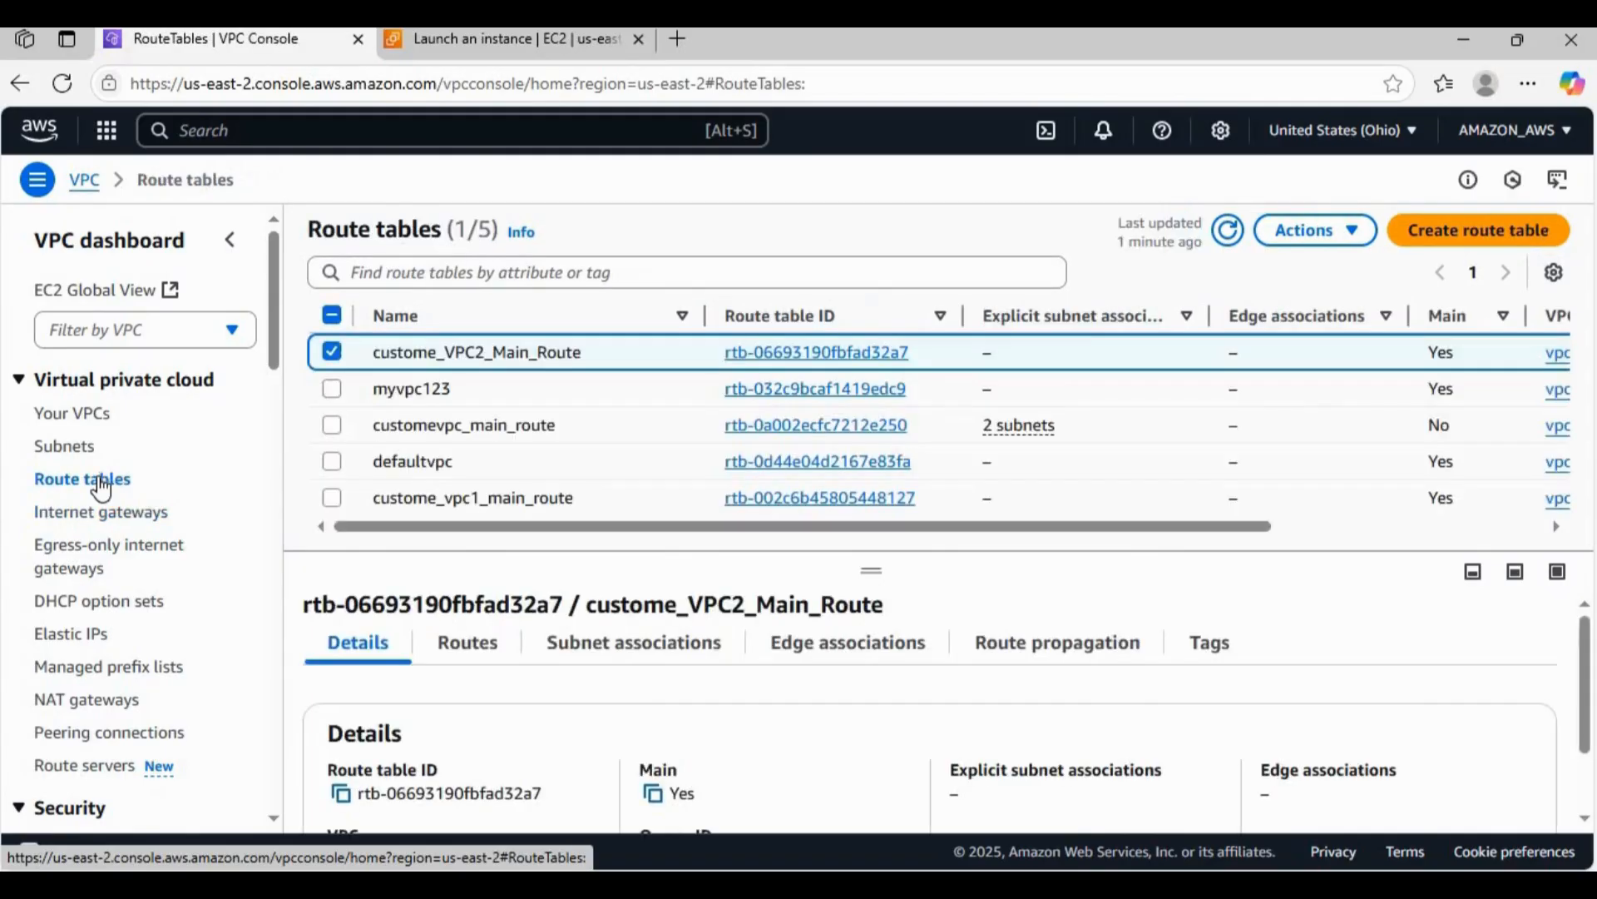
pyautogui.click(482, 645)
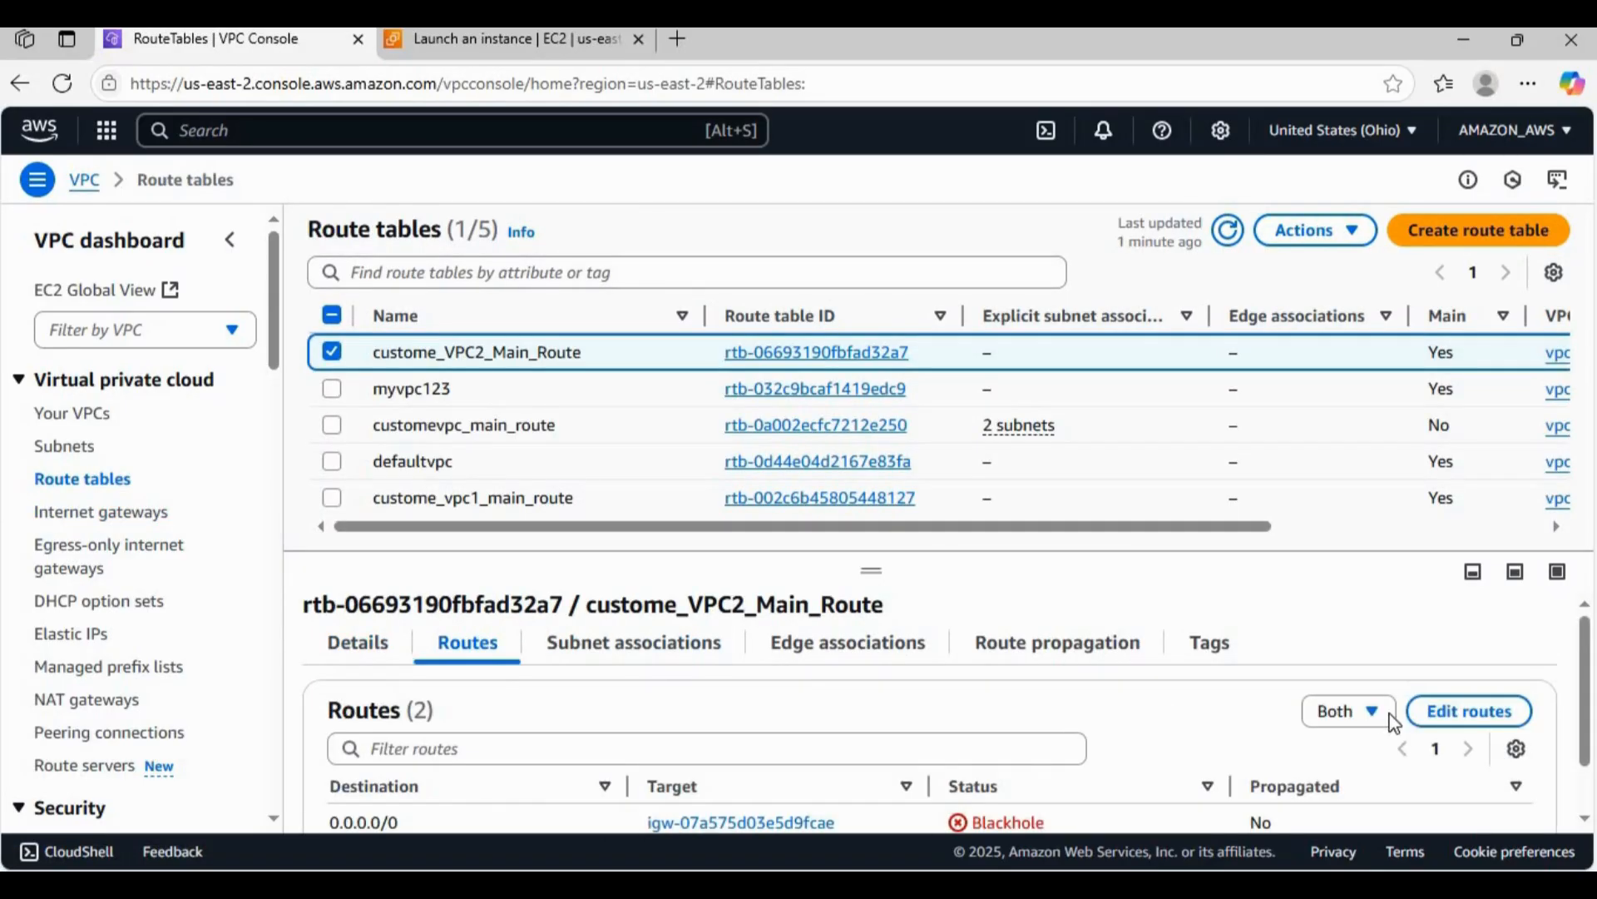
pyautogui.click(1432, 715)
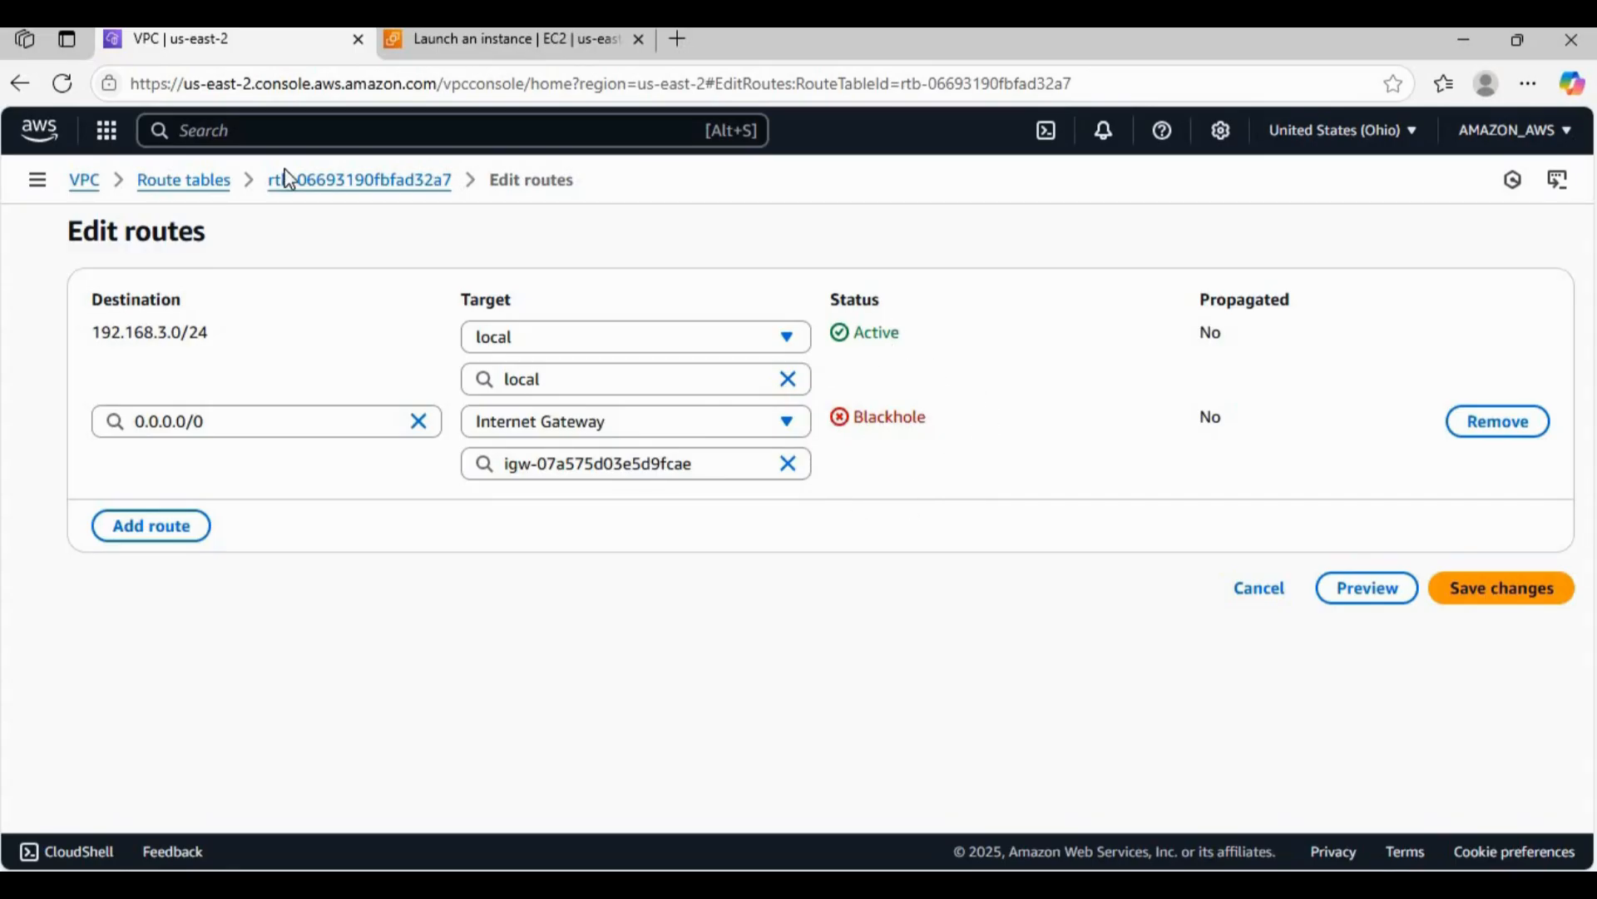
# Create an internet gateway with the name tag IGW_2 and dismiss the creation notice
pyautogui.click(83, 183)
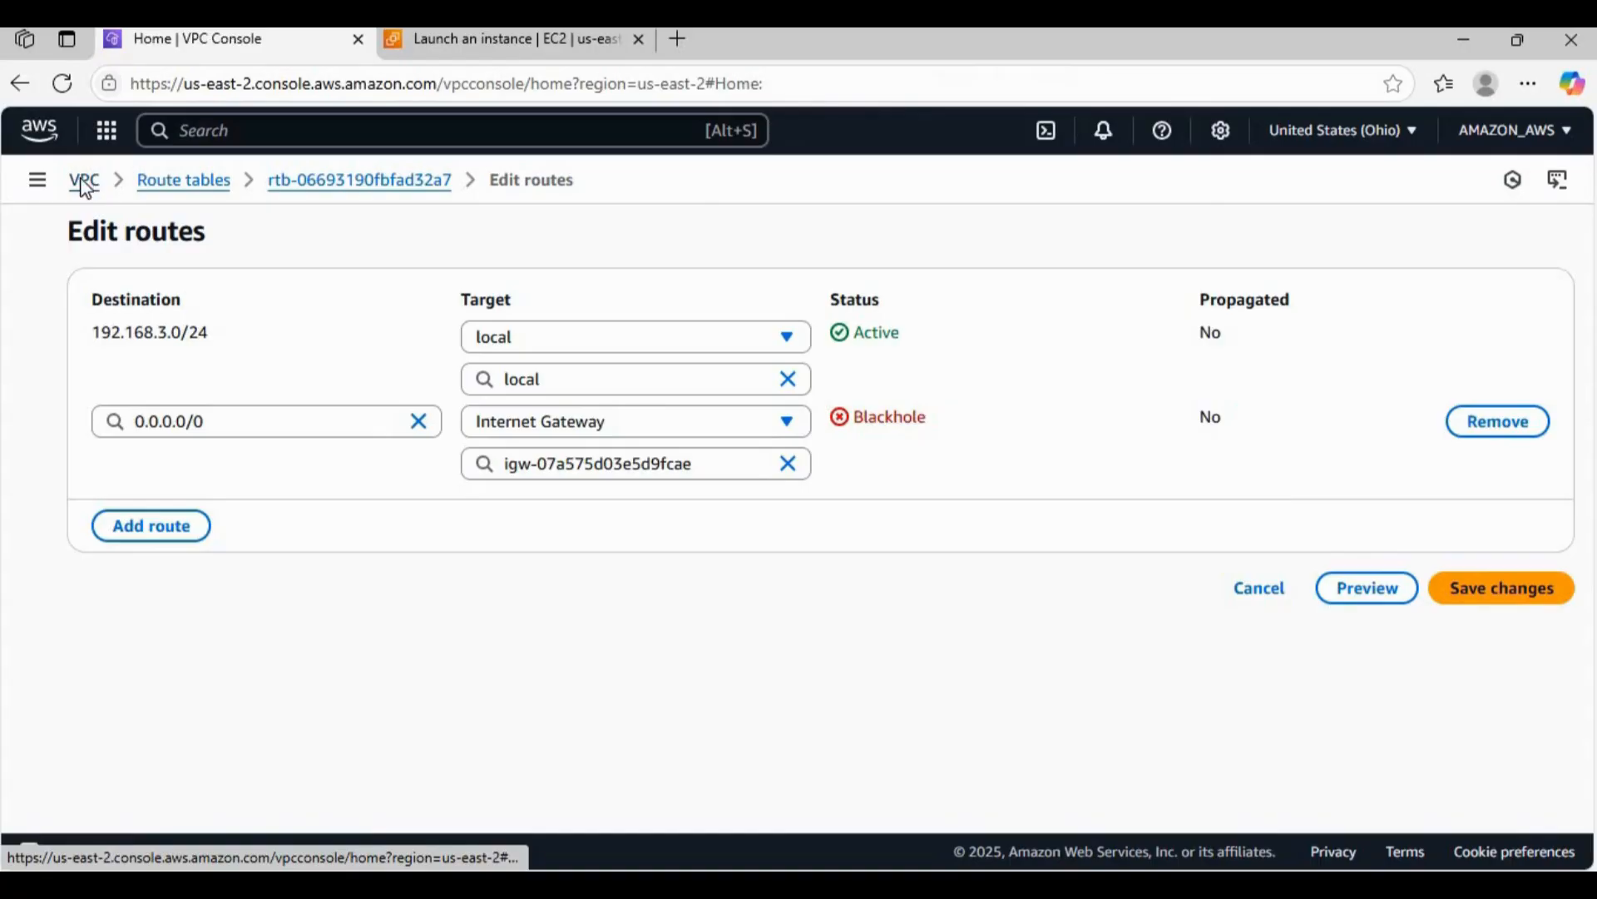
pyautogui.click(95, 518)
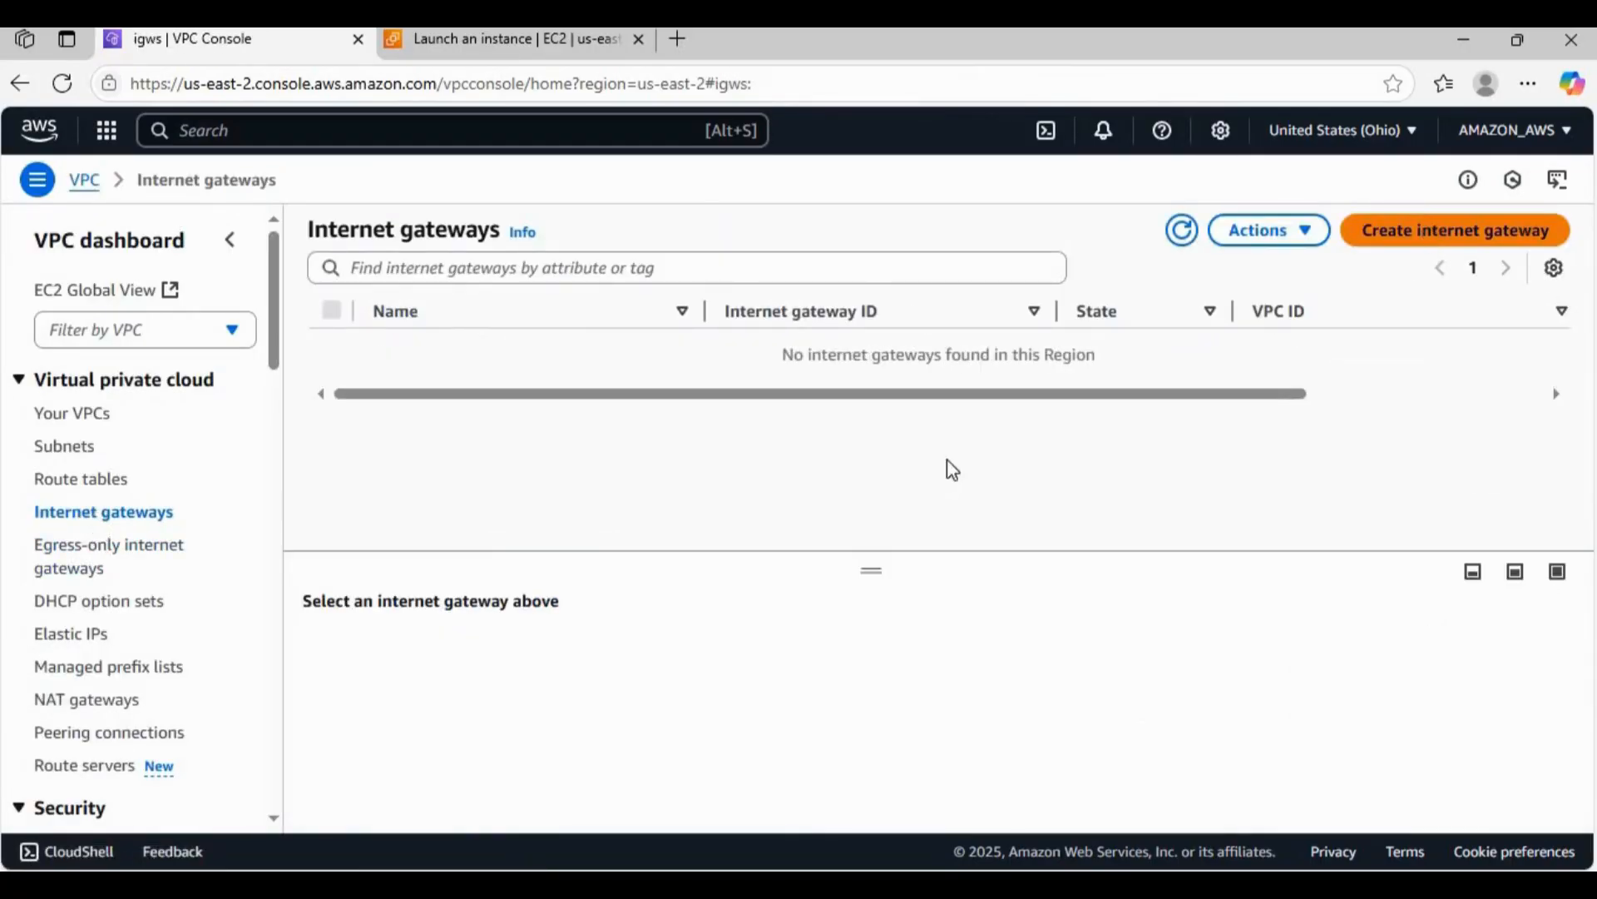
pyautogui.click(1423, 243)
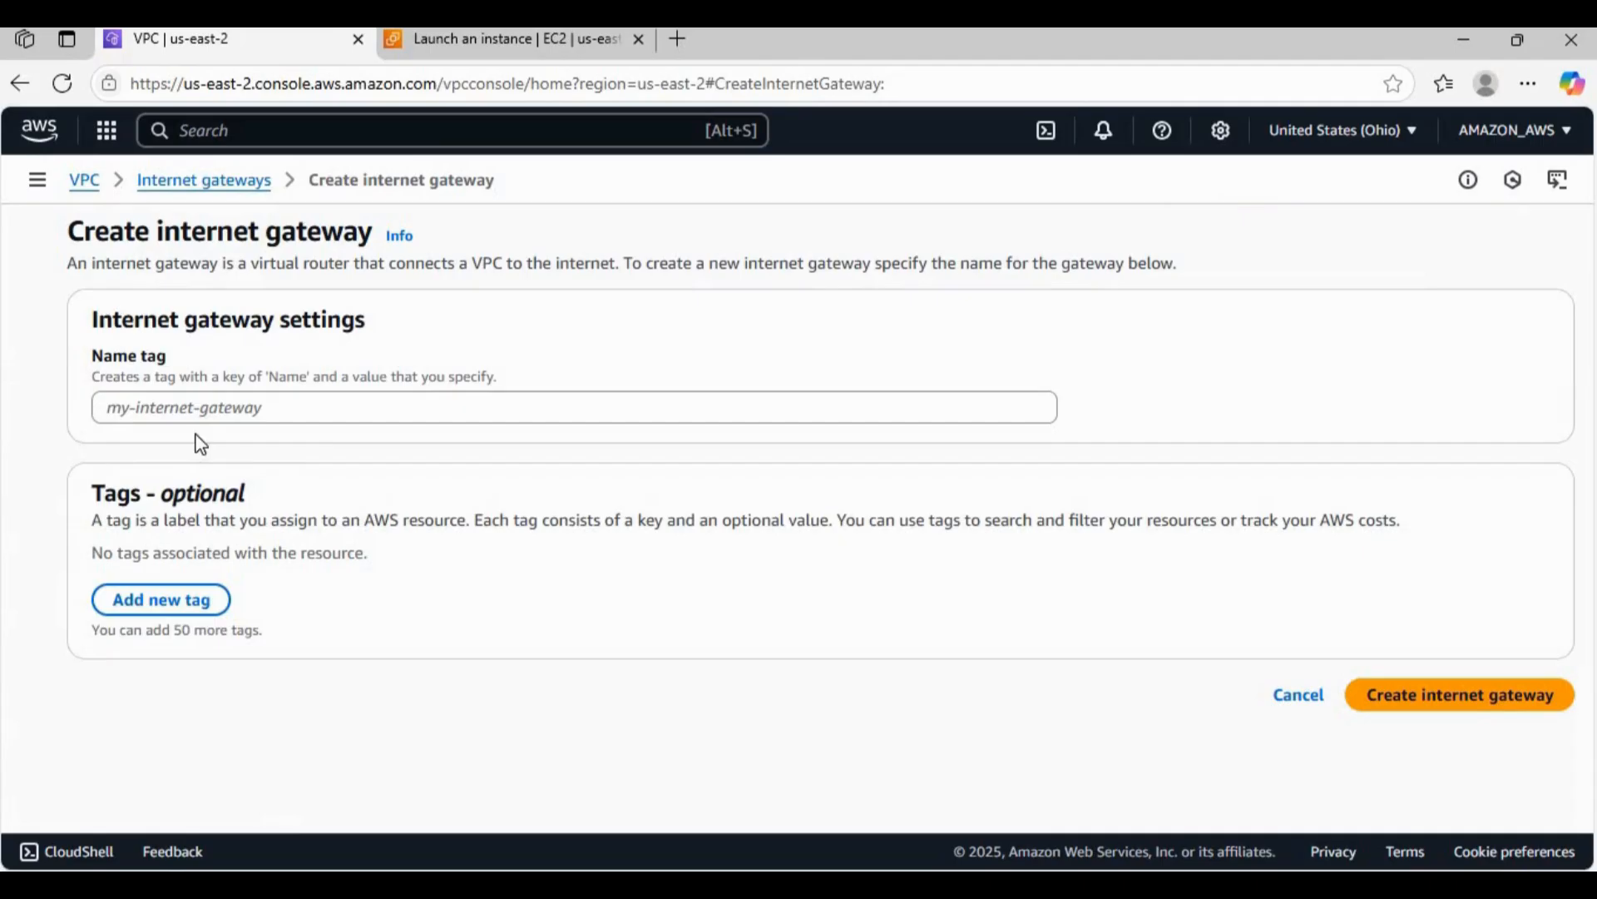
pyautogui.click(207, 407)
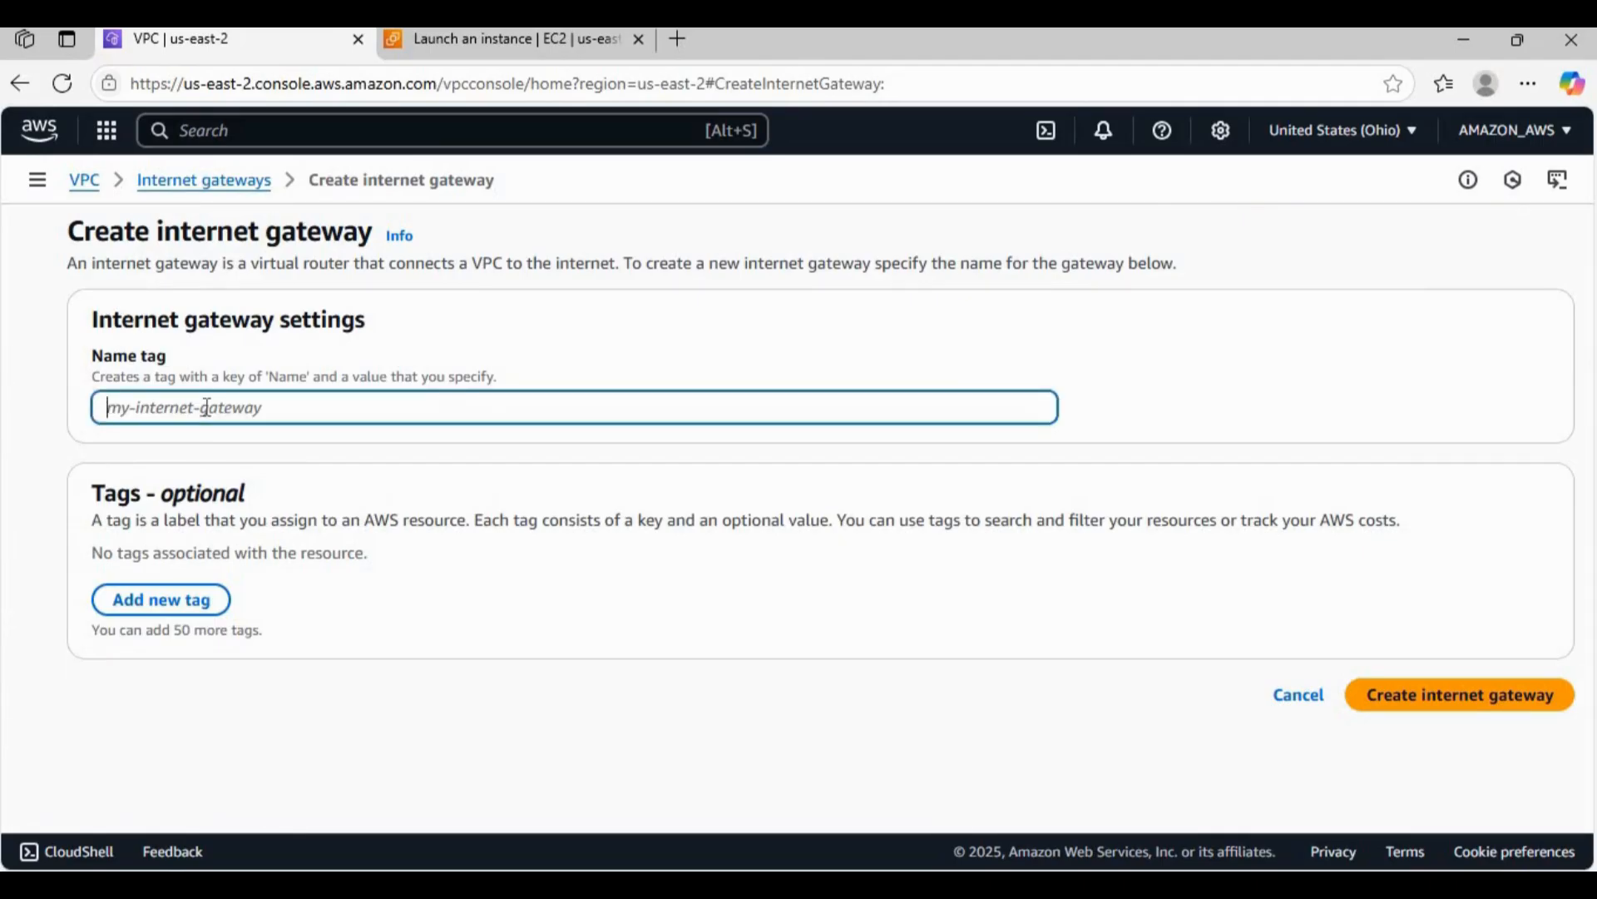
pyautogui.write('IGW_1')
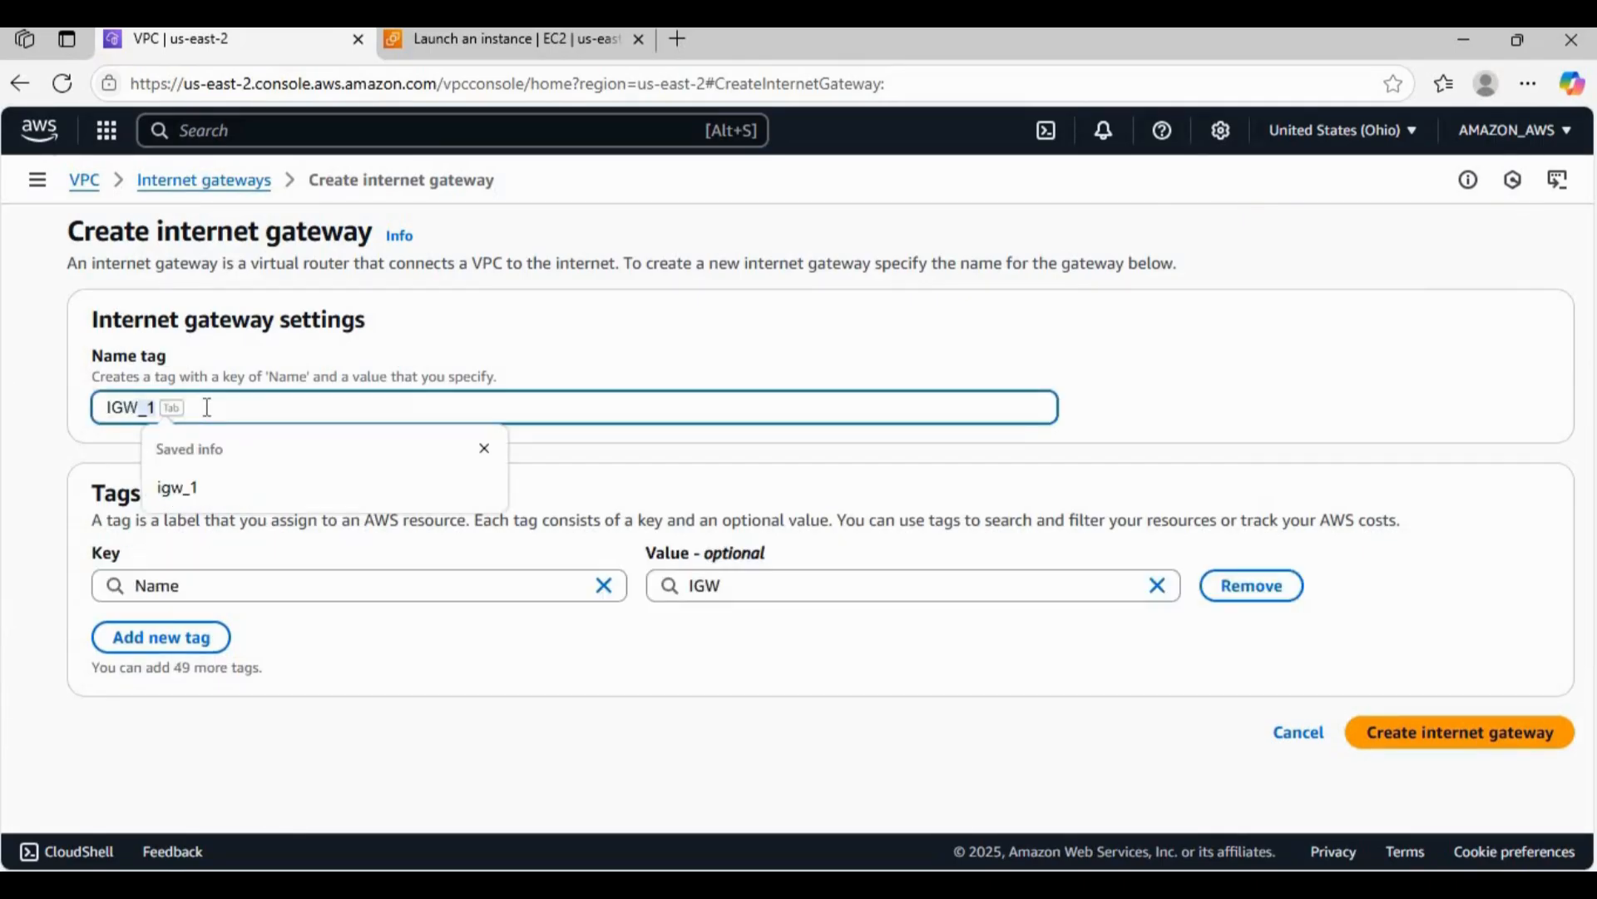
pyautogui.press('BackSpace')
pyautogui.write('2')
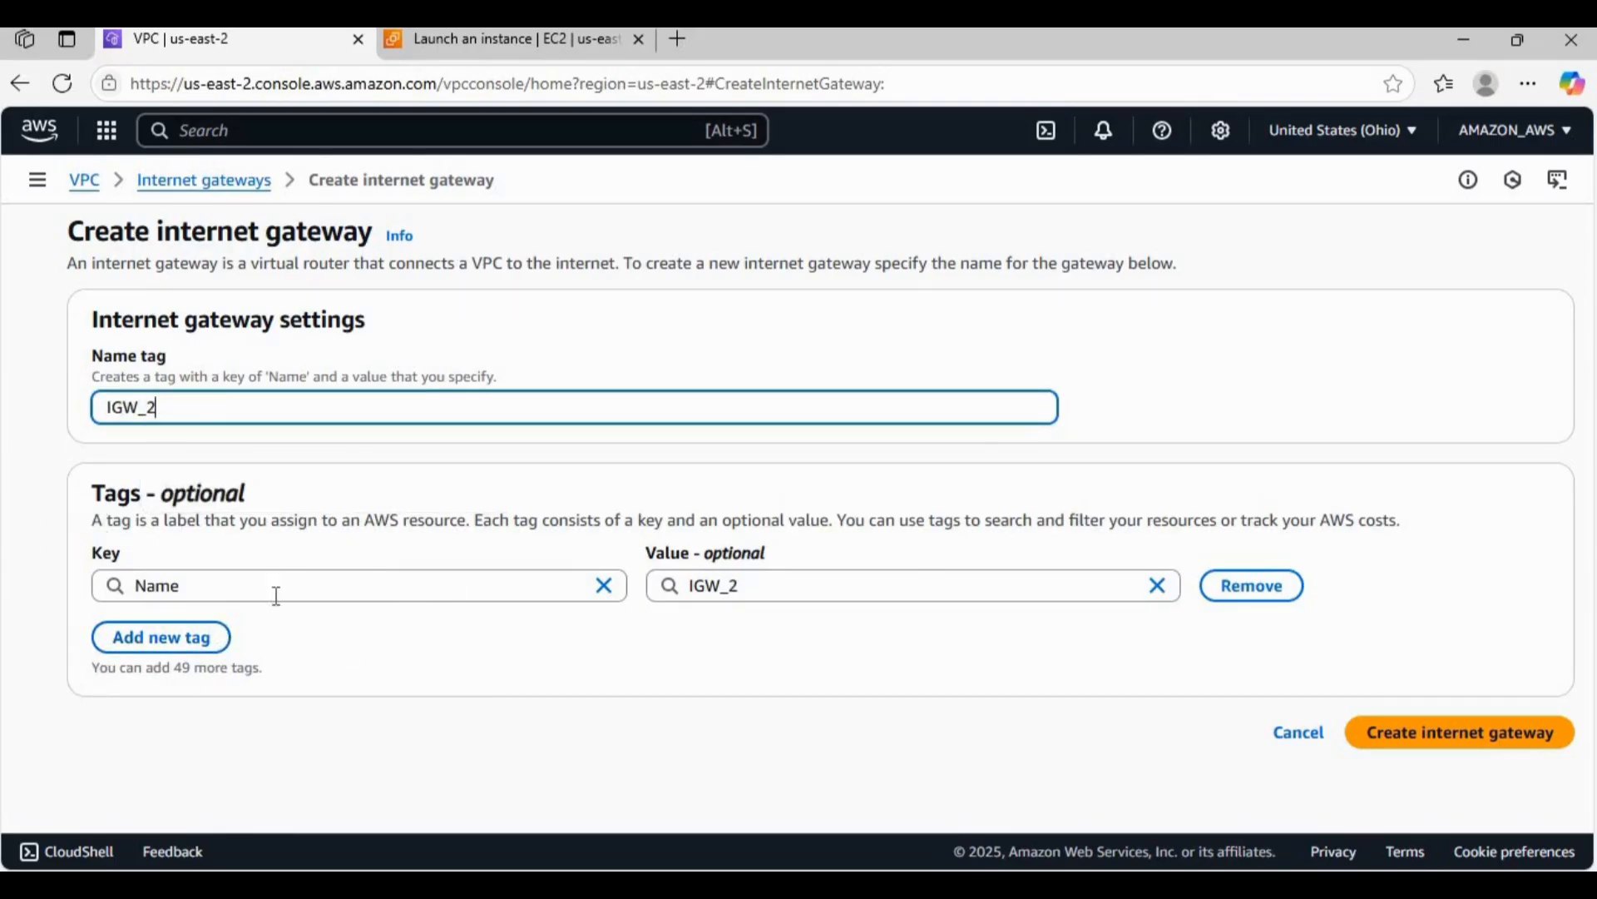
pyautogui.click(1528, 733)
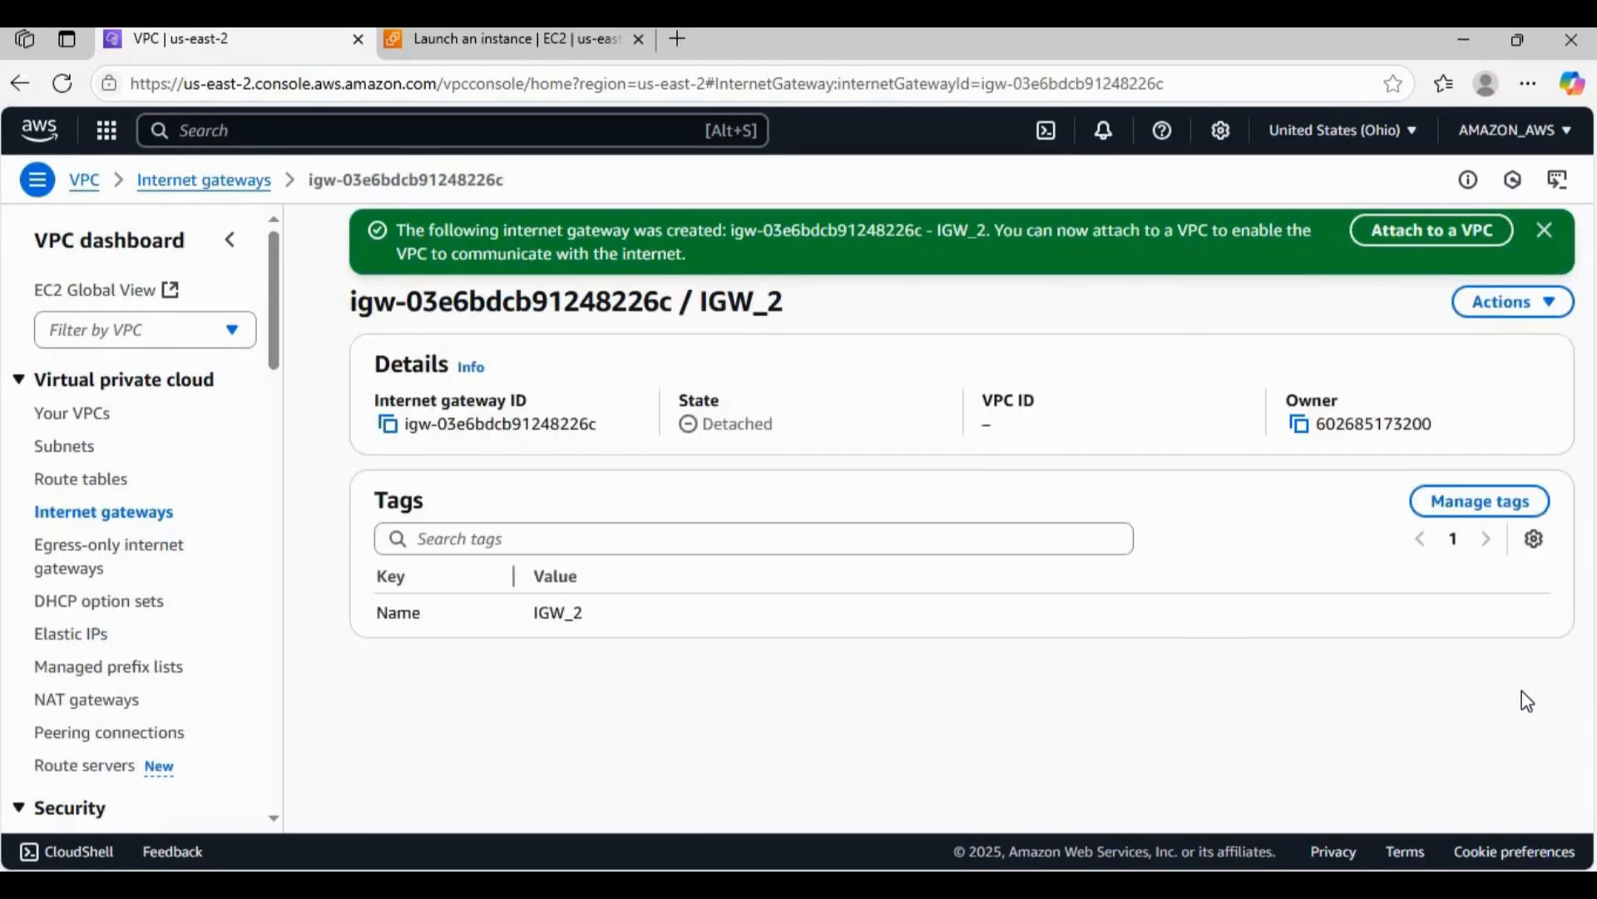
pyautogui.click(1557, 238)
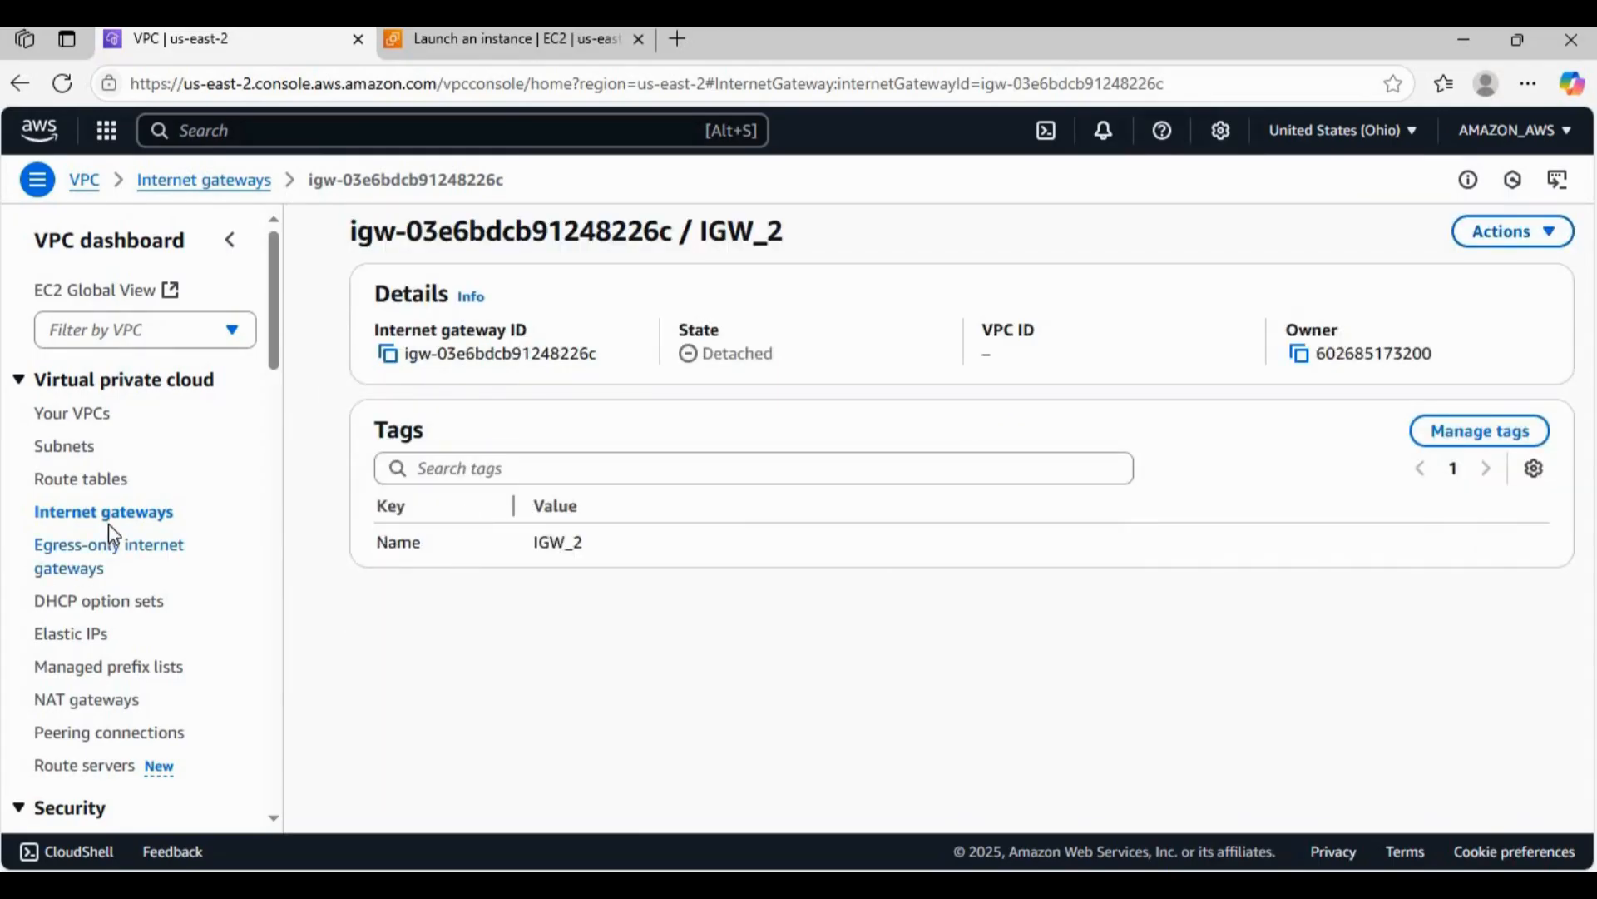
# Examine the state and VPC ID of IGW_2 in the internet gateways list
pyautogui.click(111, 518)
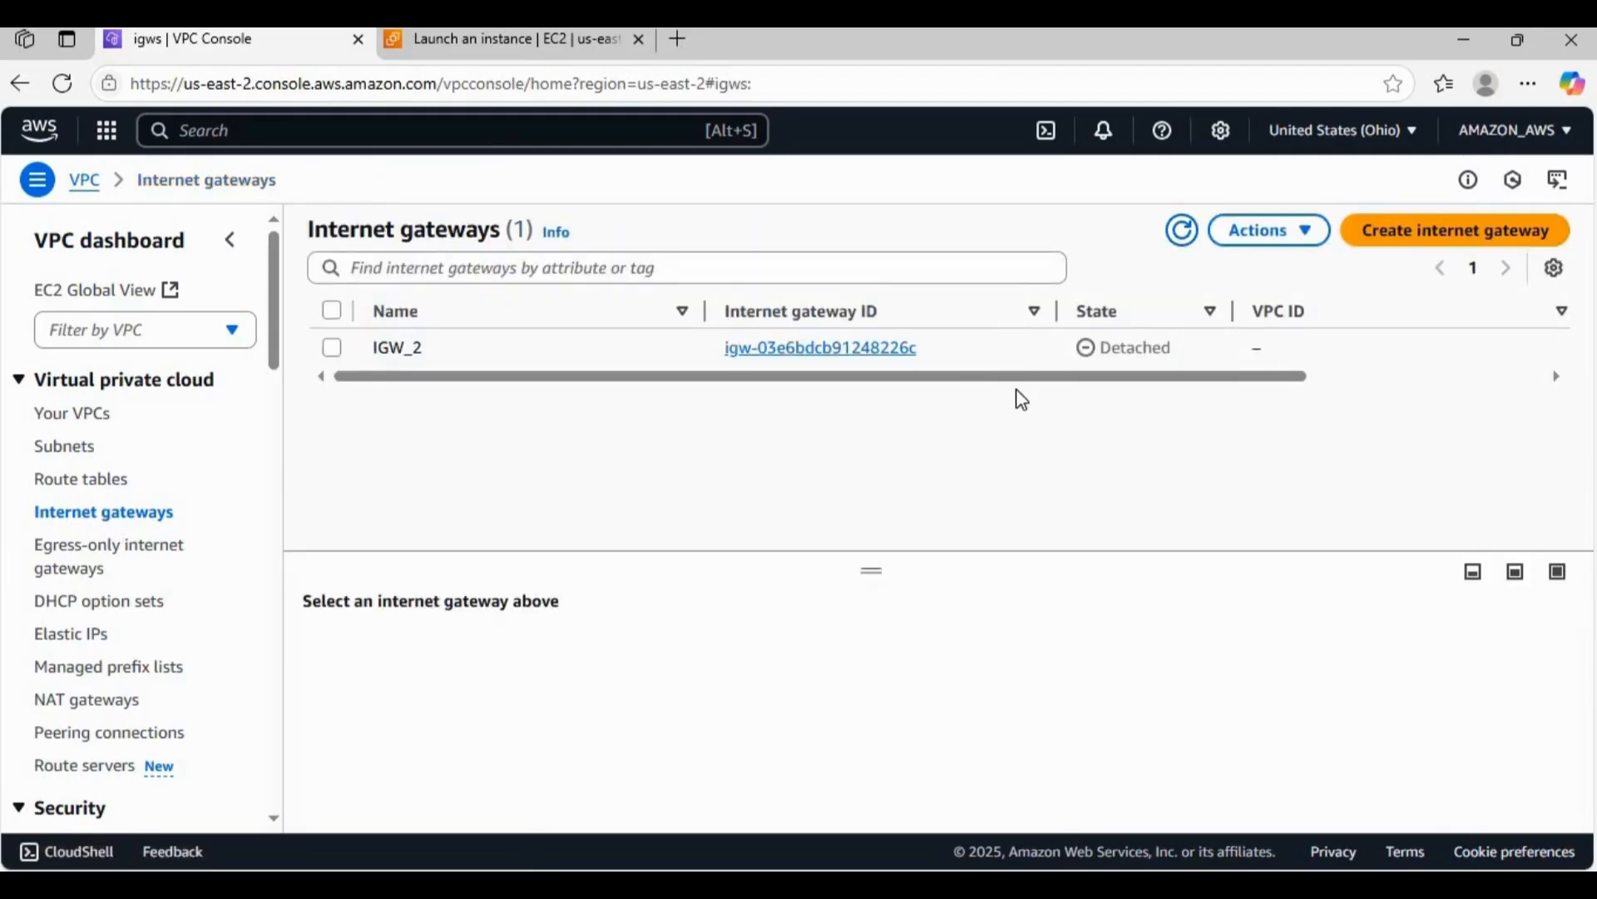
pyautogui.hscroll(4, 1095, 386)
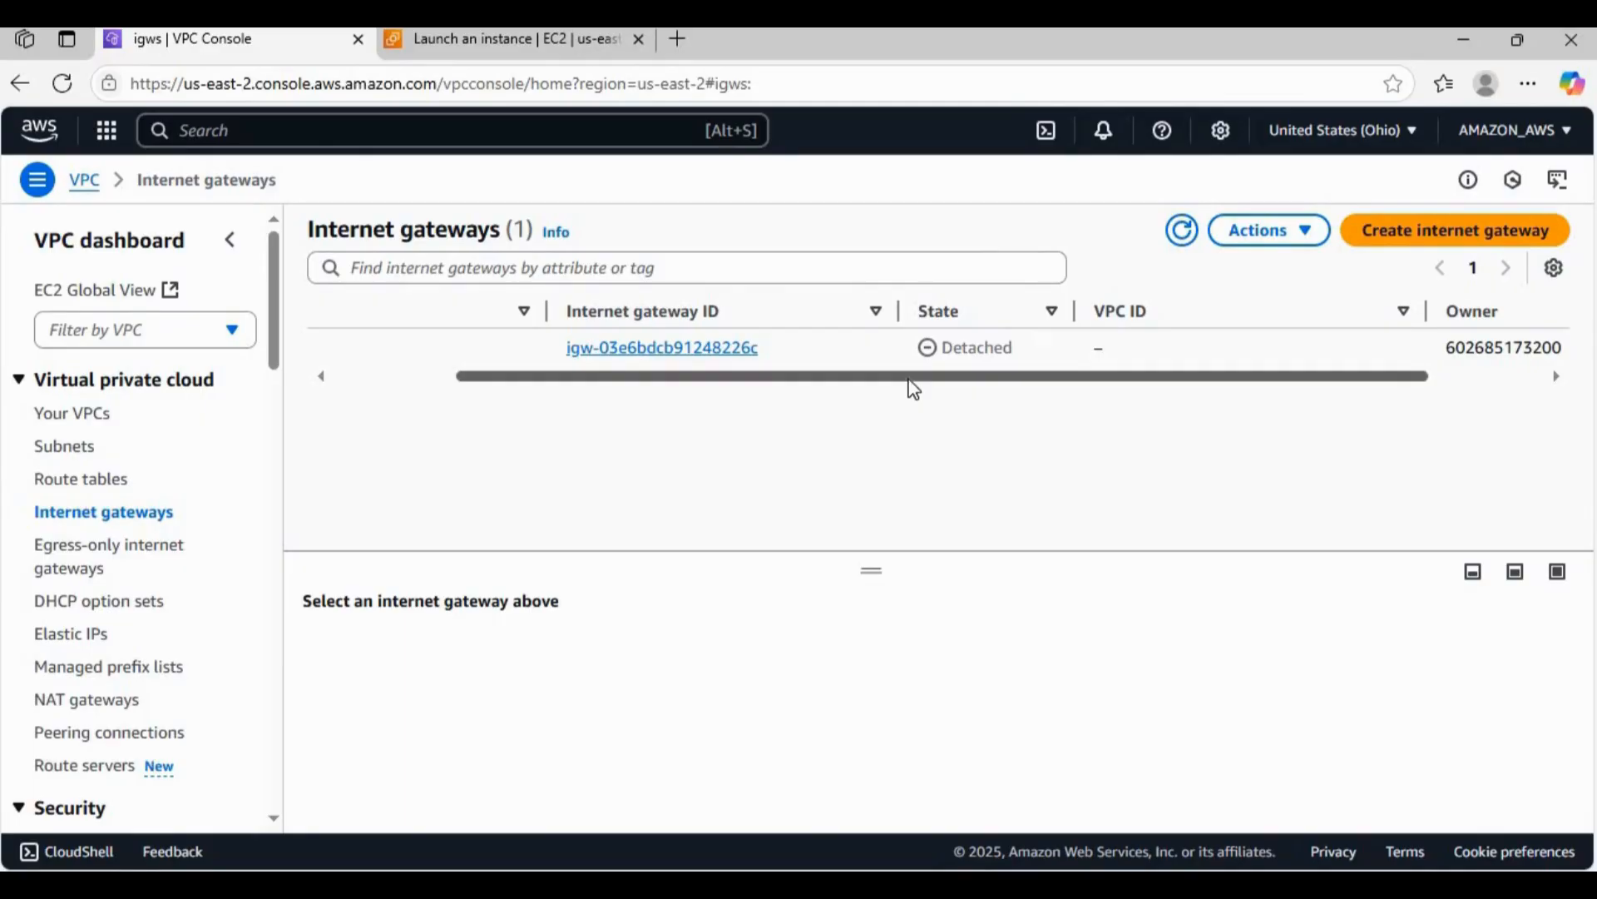
pyautogui.moveTo(907, 376); pyautogui.dragTo(626, 380)
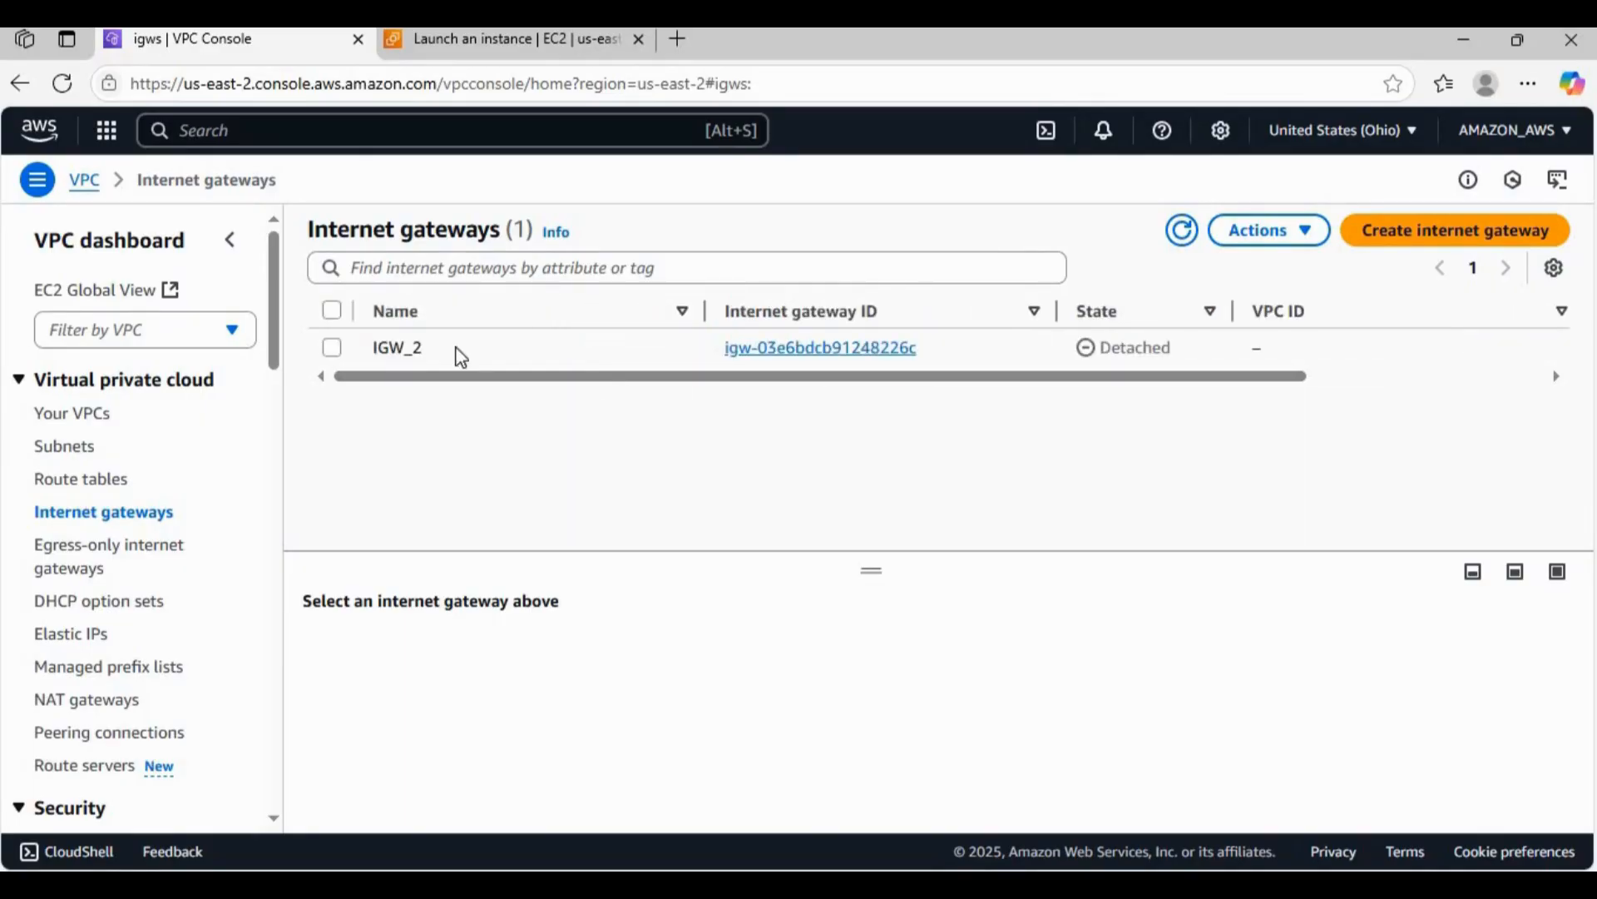
# Try to choose a new Internet Gateway target for the 0.0.0.0/0 route in custome_VPC2_Main_Route
pyautogui.click(78, 481)
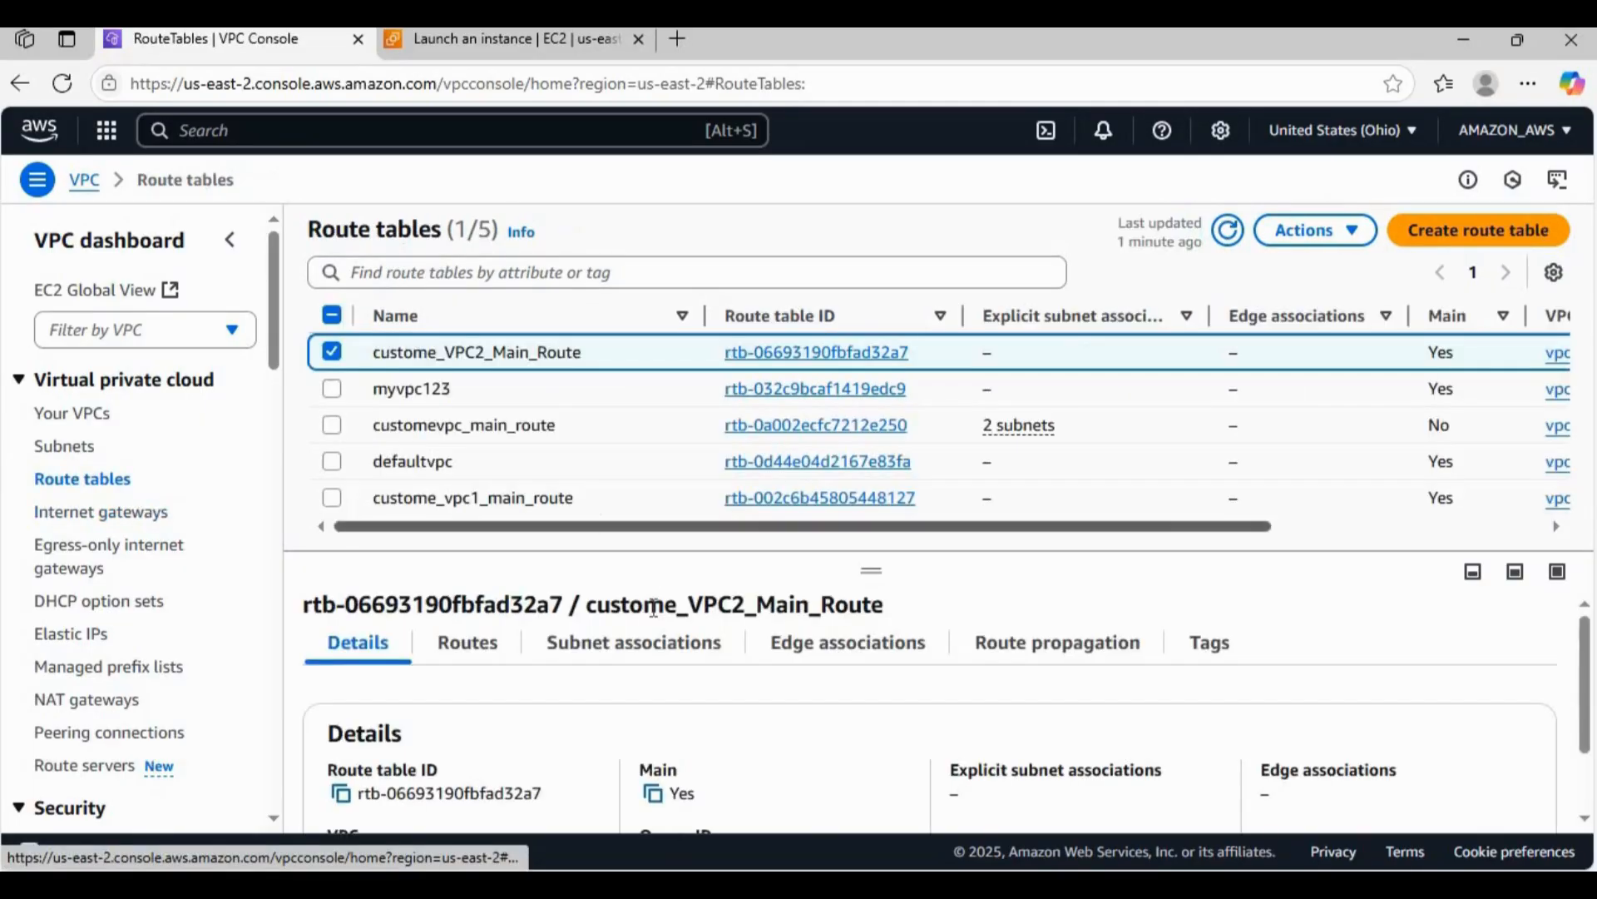
pyautogui.click(487, 648)
pyautogui.click(1481, 722)
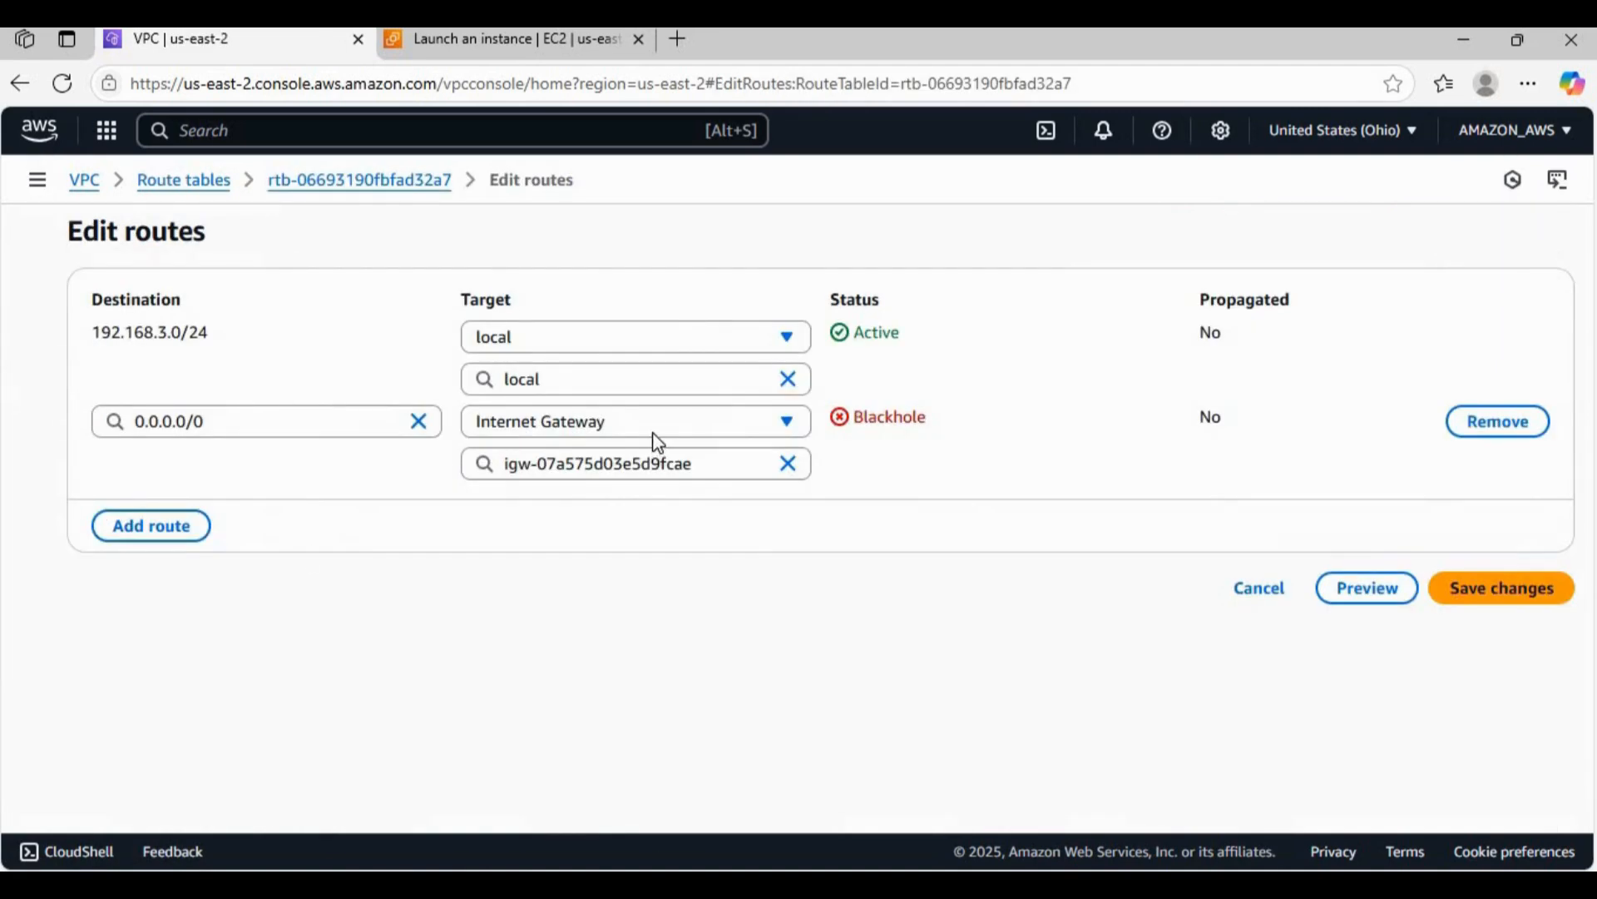
pyautogui.click(659, 435)
pyautogui.click(257, 420)
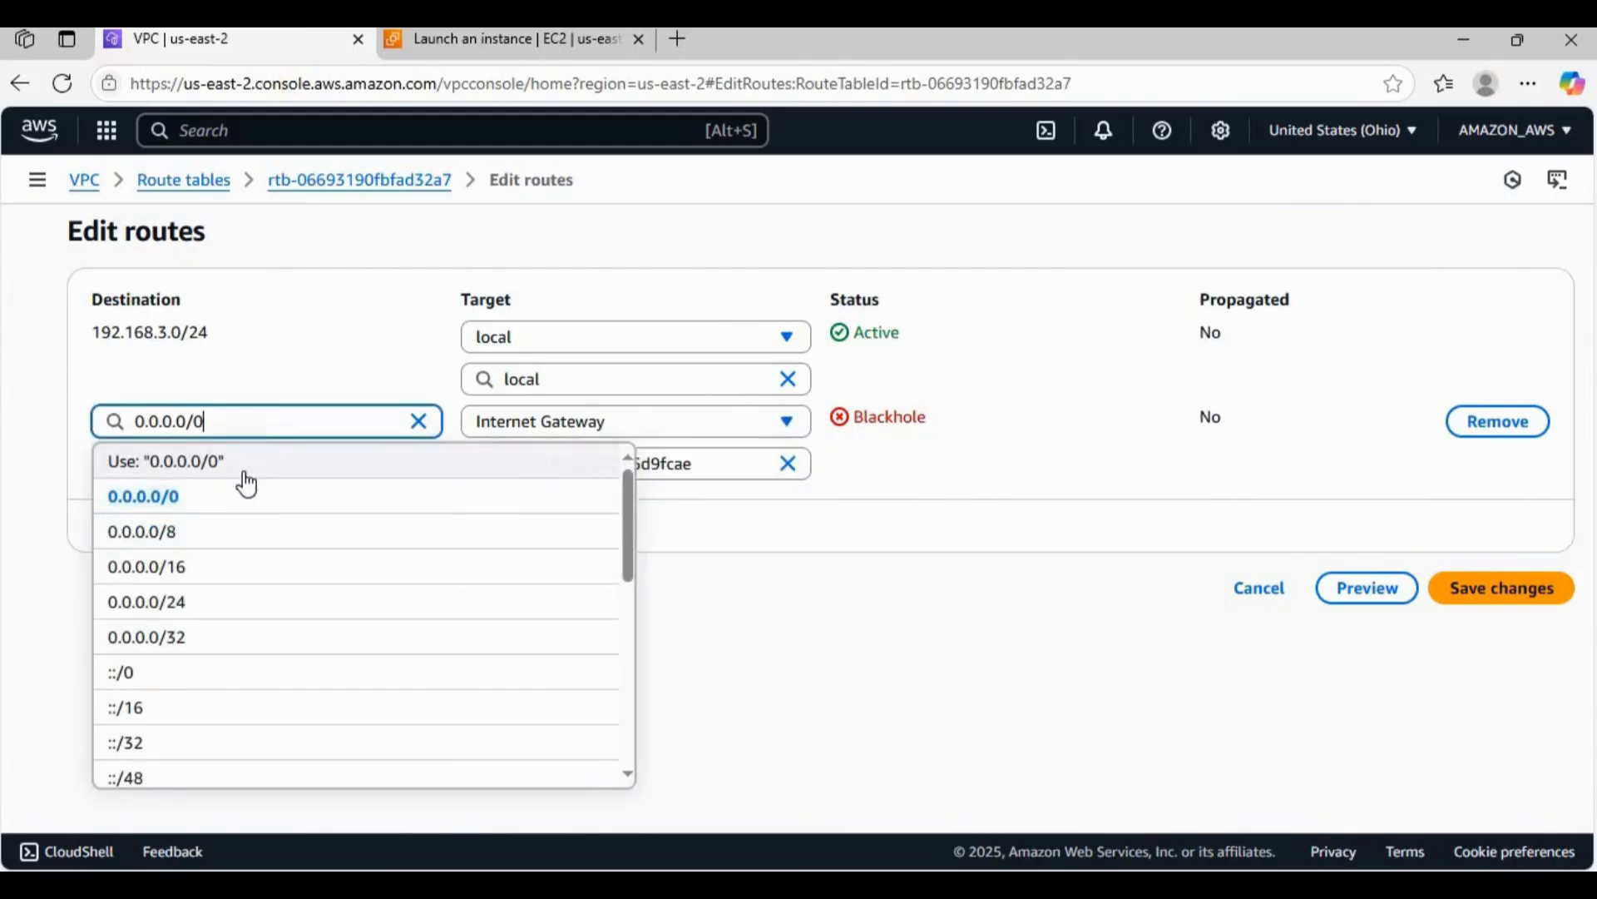
pyautogui.click(247, 499)
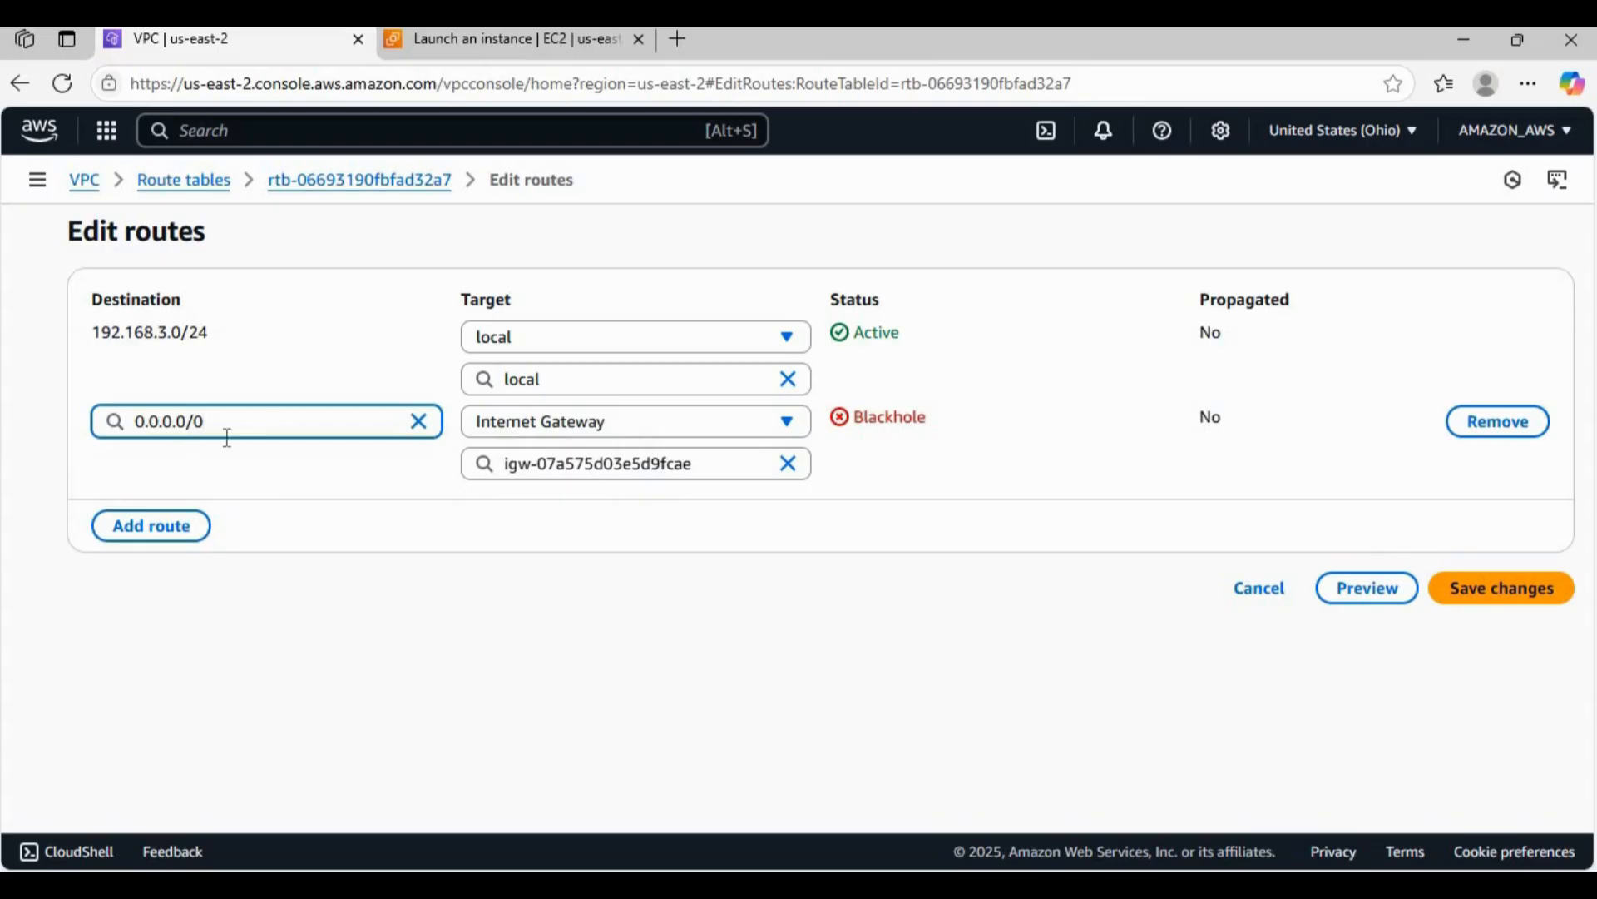
pyautogui.click(746, 431)
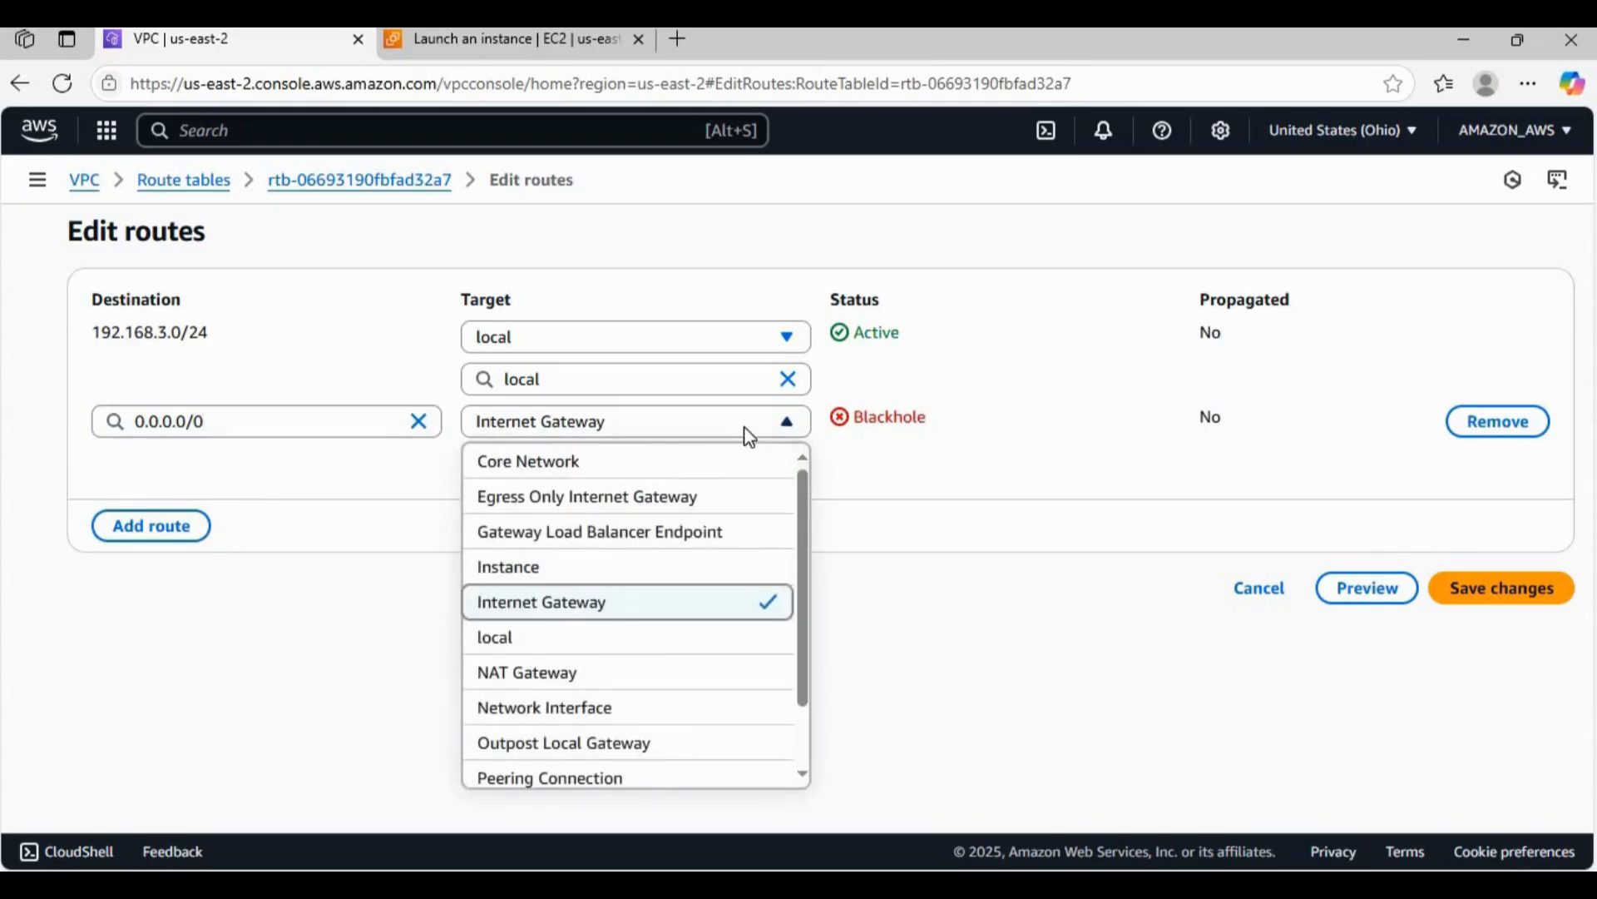
pyautogui.click(631, 602)
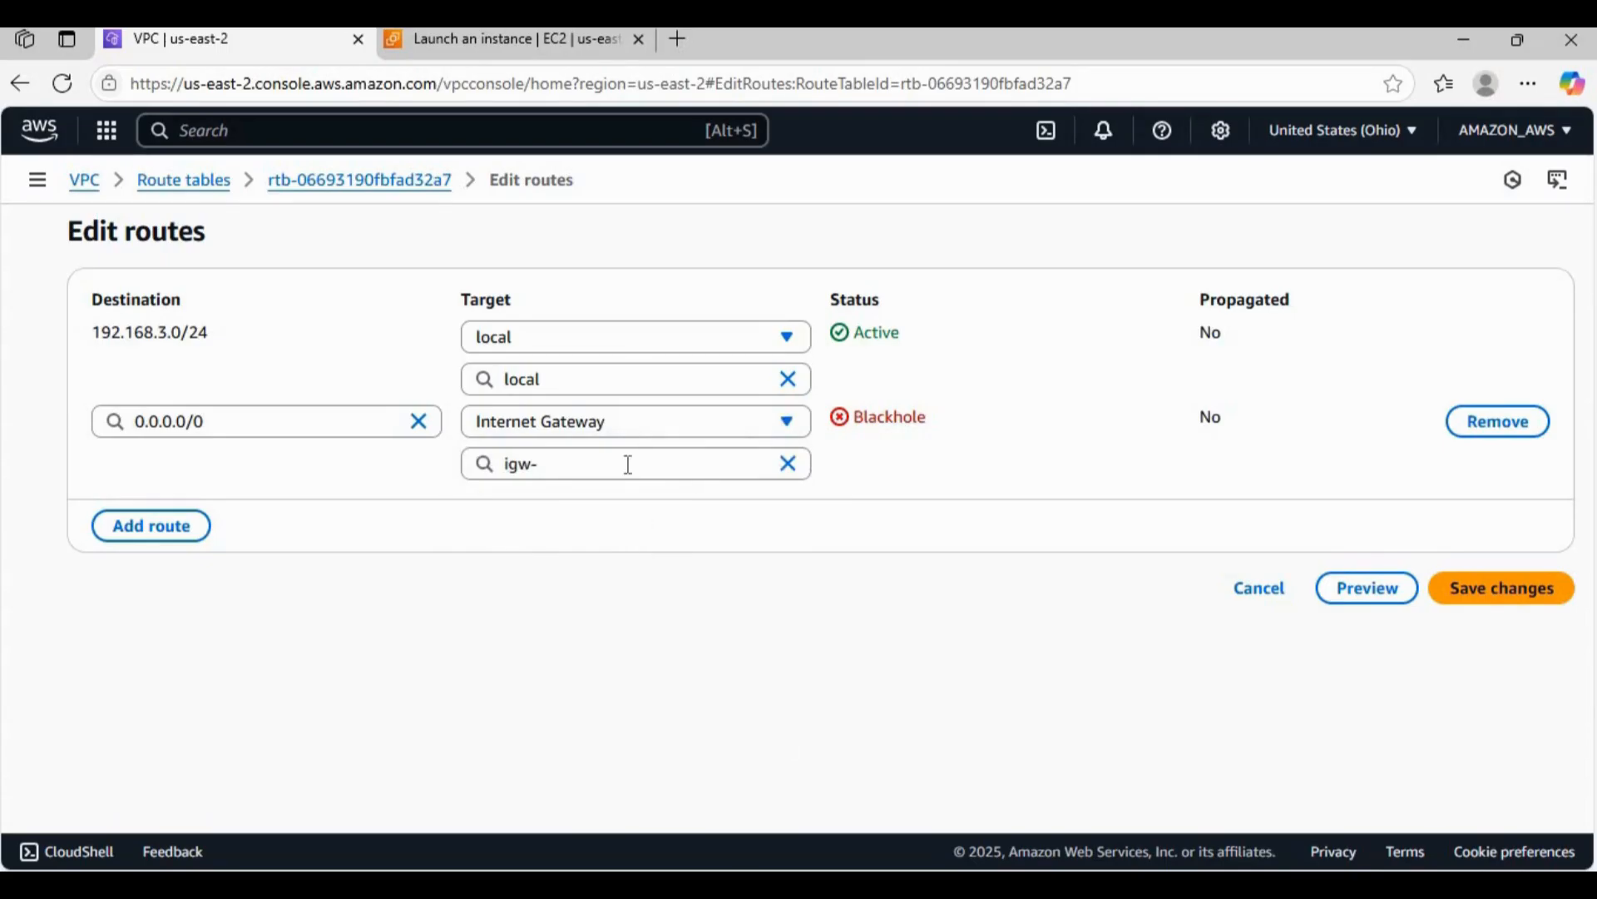
pyautogui.click(628, 464)
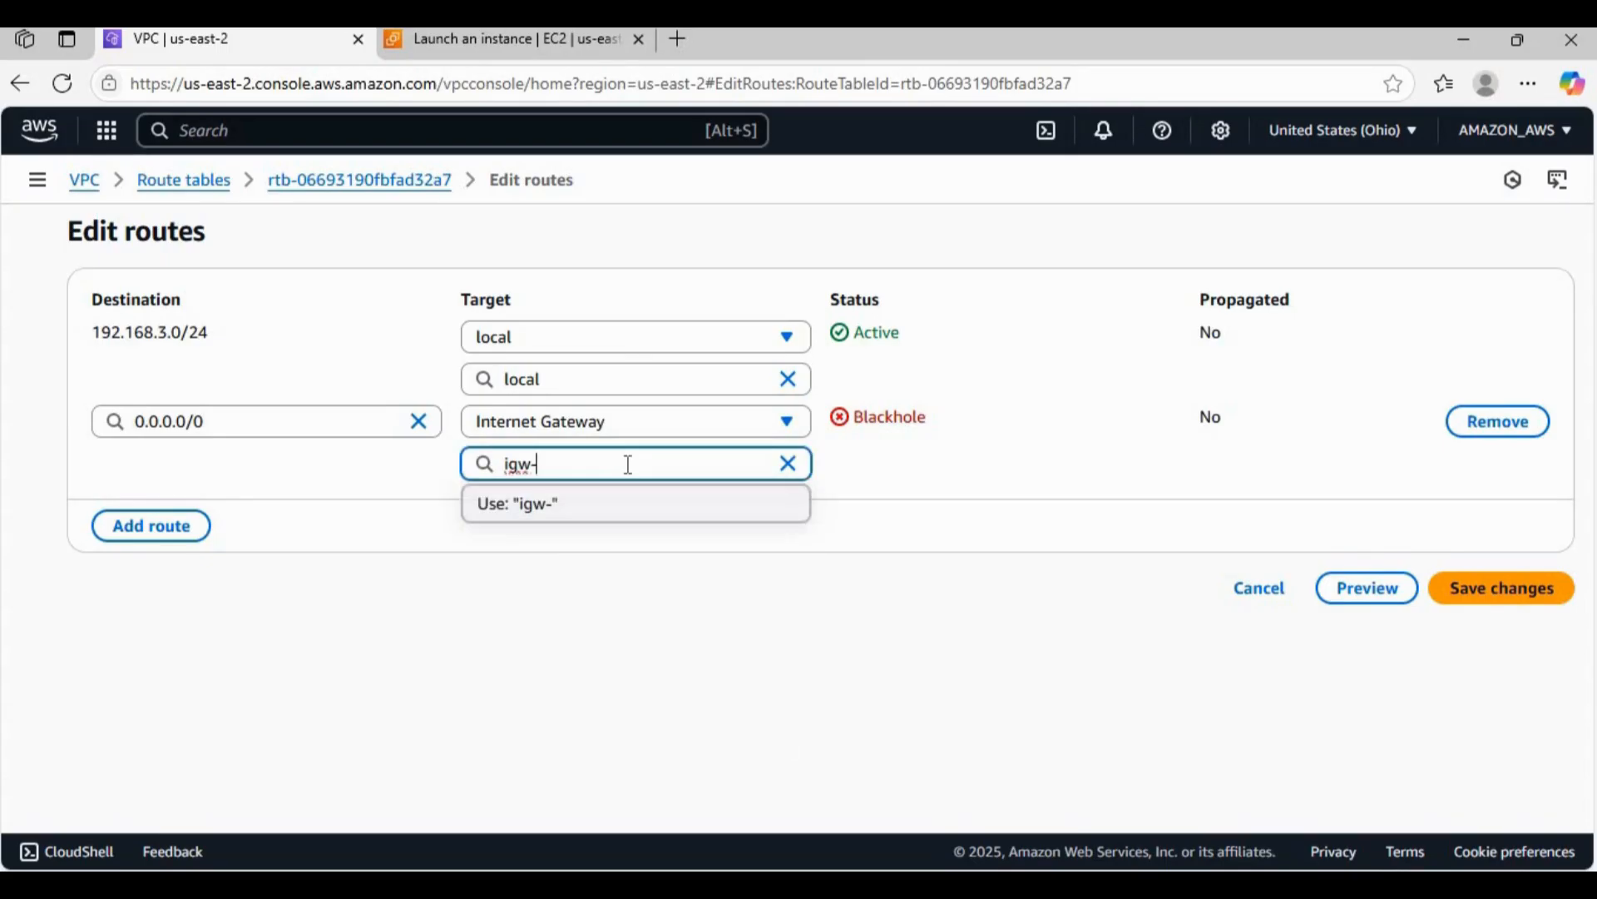
pyautogui.click(789, 464)
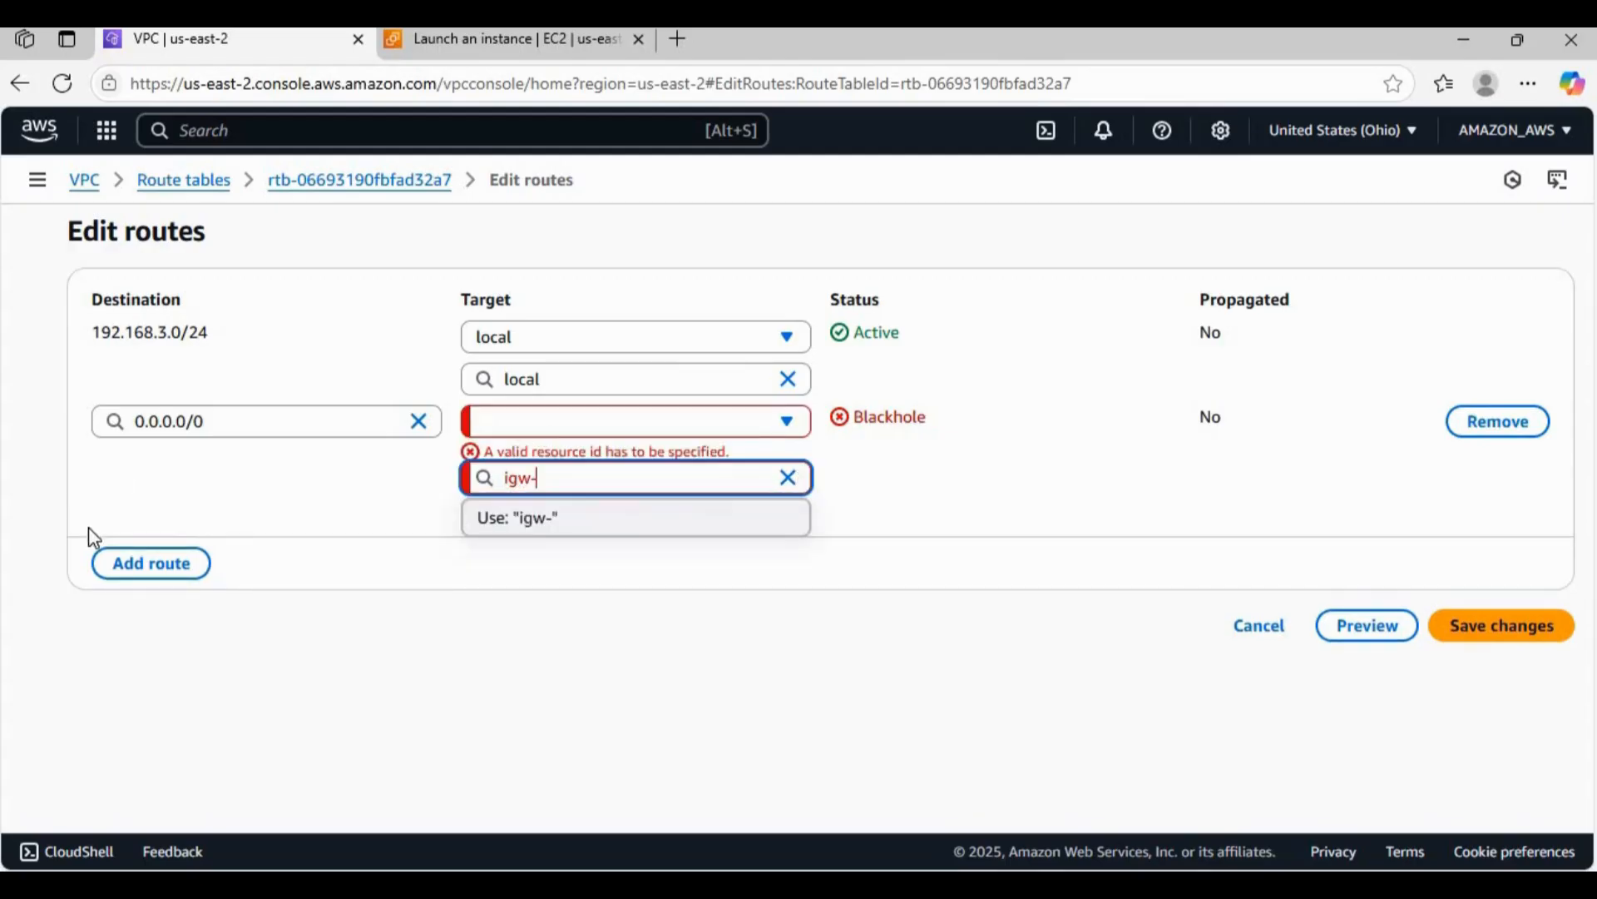
# Try to replace the existing 0.0.0.0/0 route with a new one targeting an Internet Gateway, and leave the editor without saving
pyautogui.click(1506, 431)
pyautogui.click(137, 449)
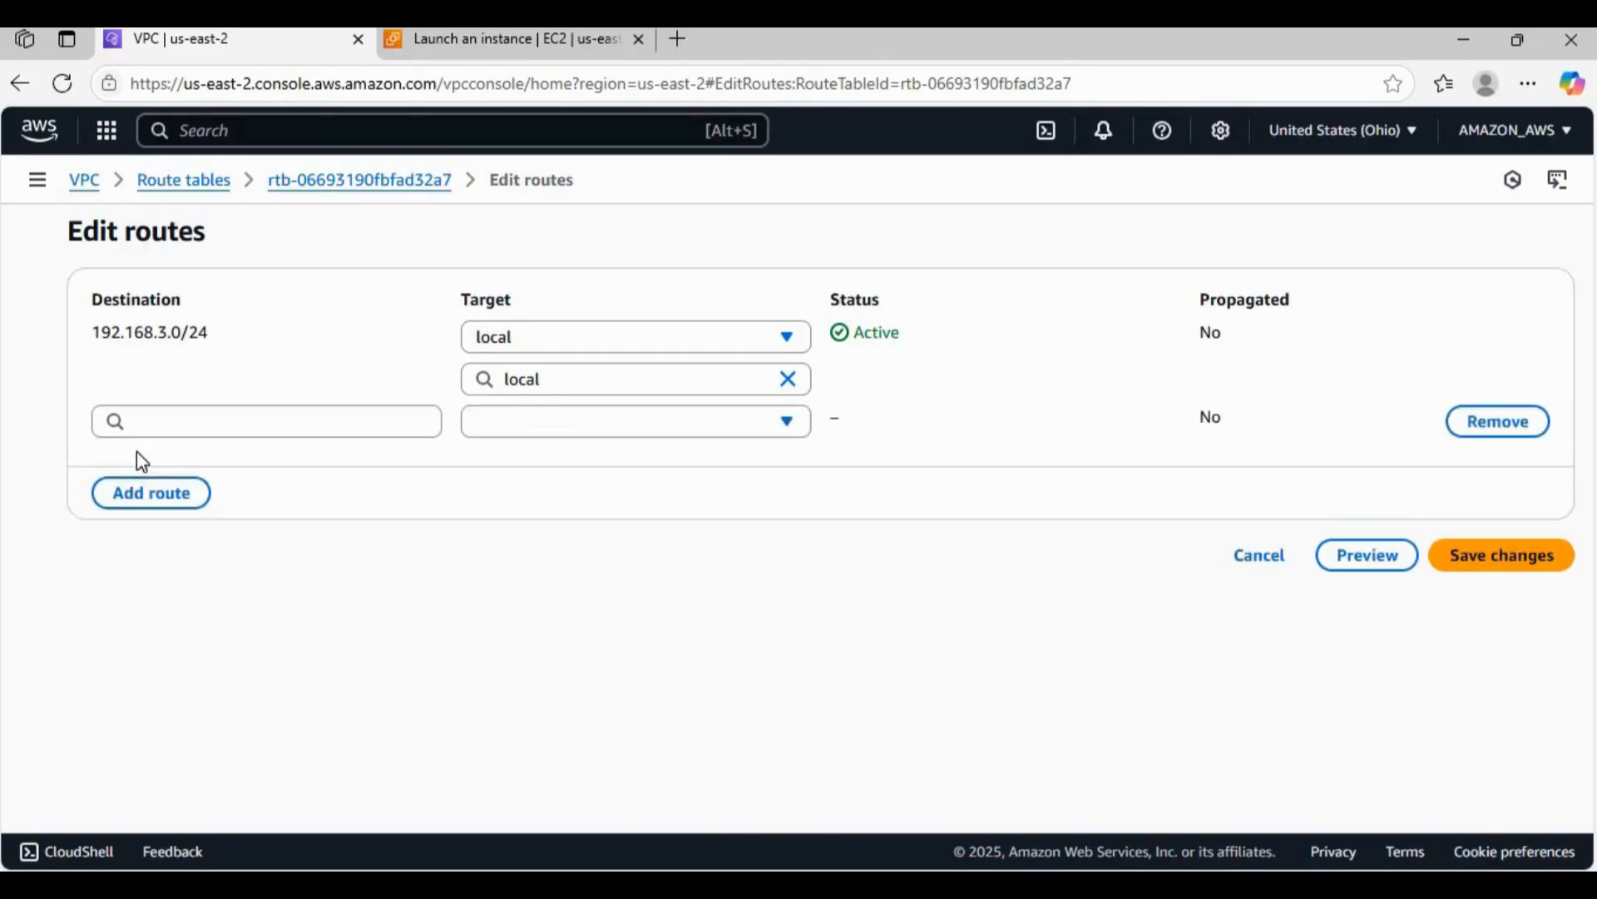
pyautogui.click(186, 419)
pyautogui.click(190, 481)
pyautogui.click(721, 427)
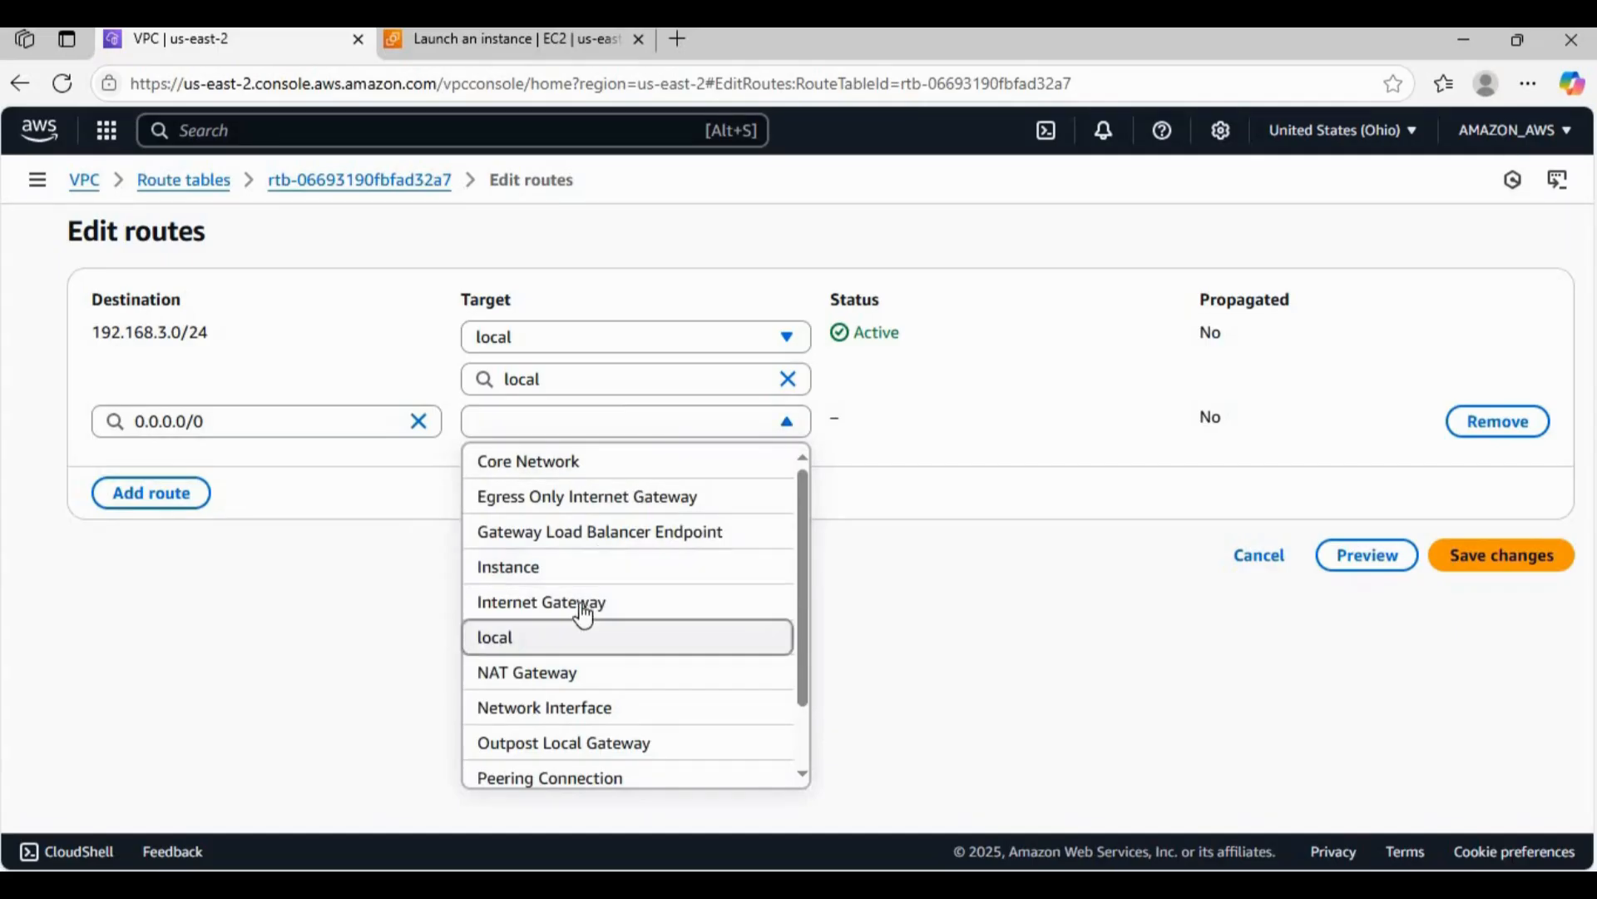
pyautogui.click(613, 599)
pyautogui.click(654, 459)
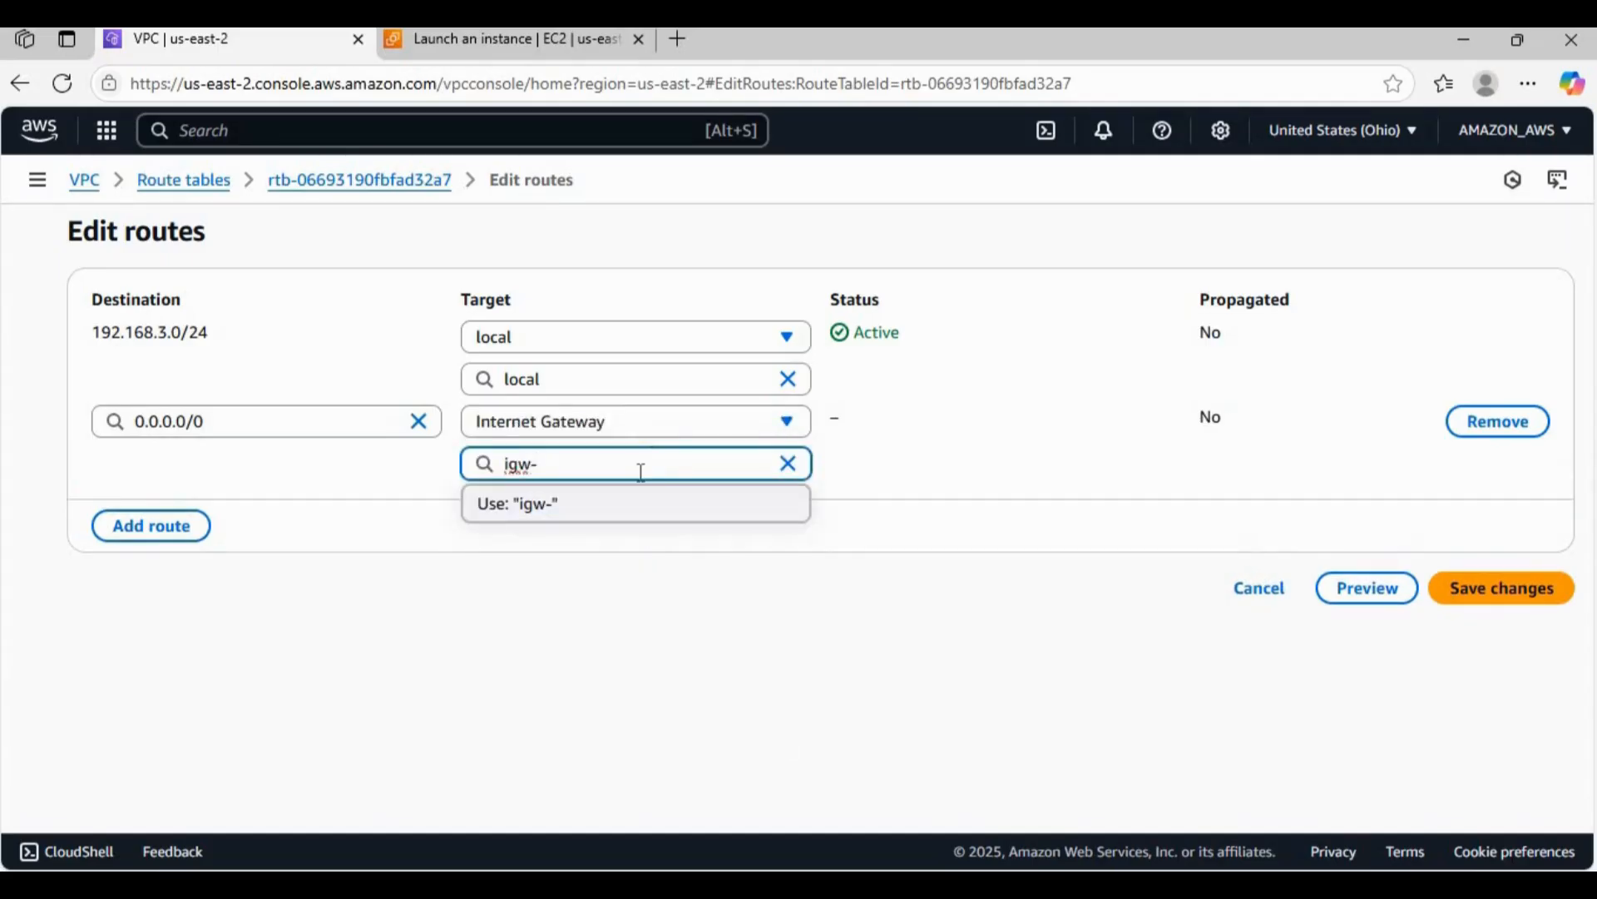
pyautogui.click(630, 508)
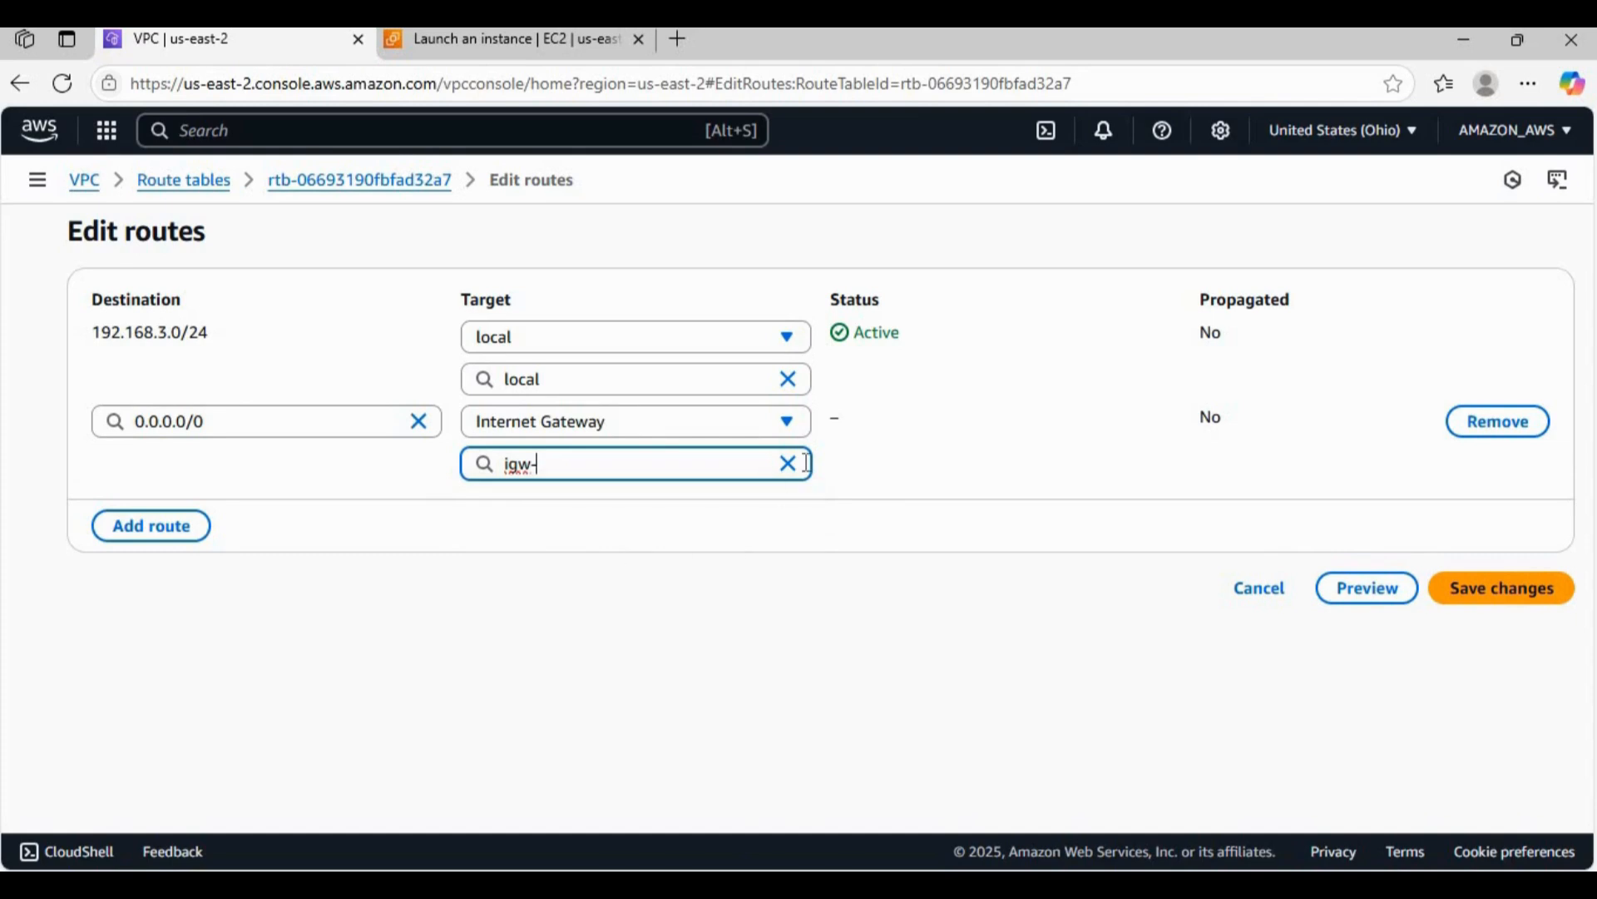
pyautogui.click(157, 190)
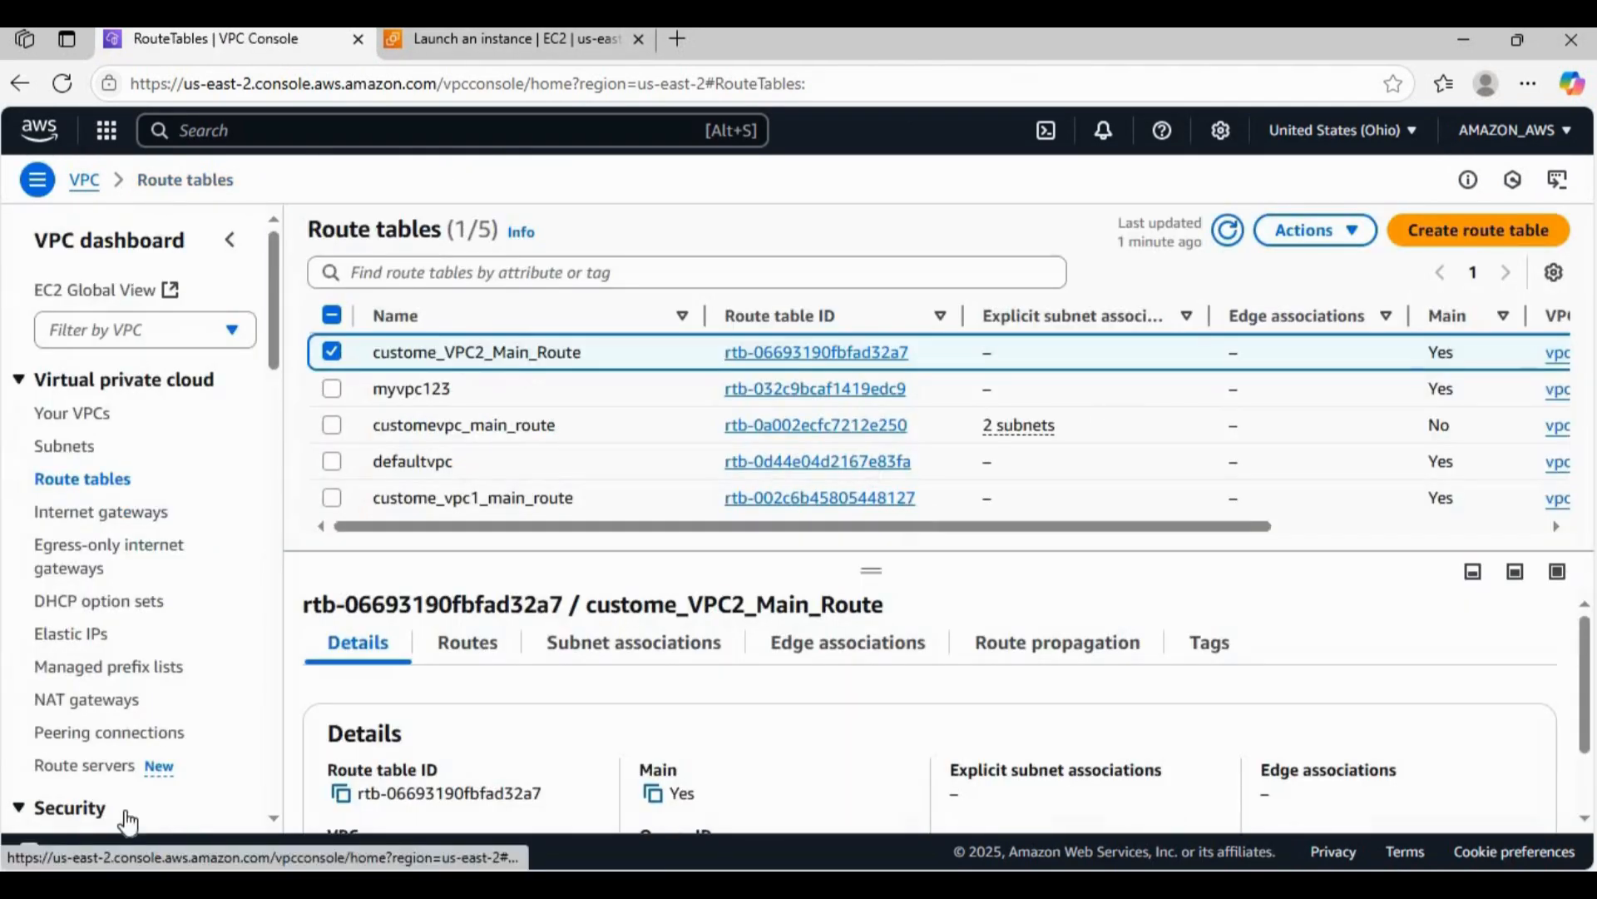
# Refresh the internet gateways list and check the attachment state of IGW_2
pyautogui.click(103, 520)
pyautogui.click(332, 348)
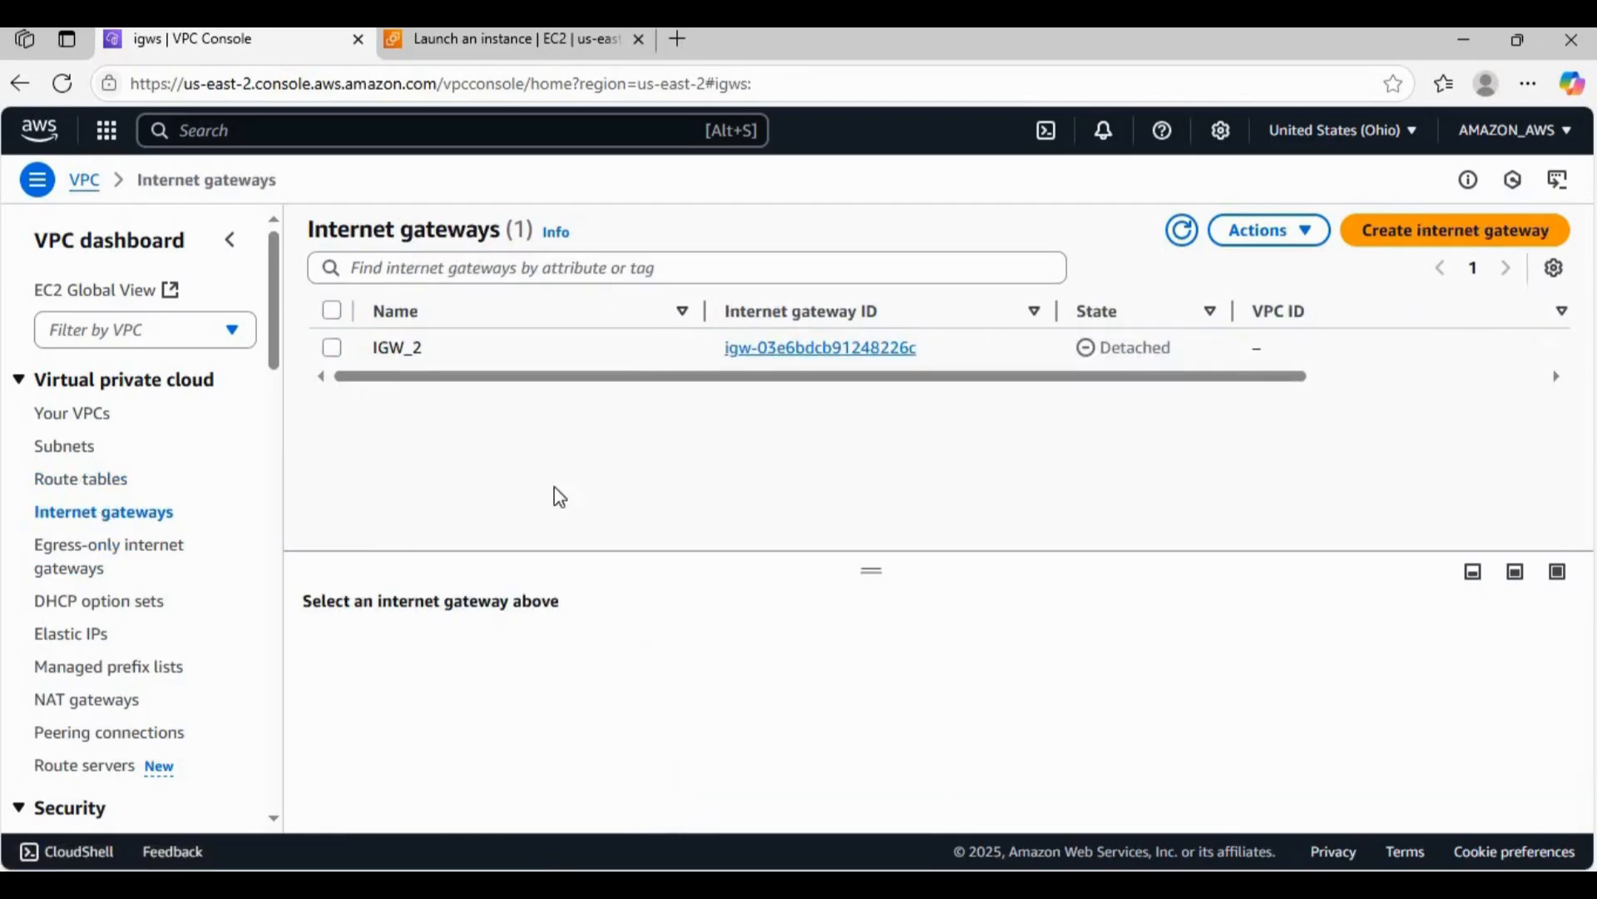
pyautogui.click(1185, 232)
pyautogui.click(1185, 230)
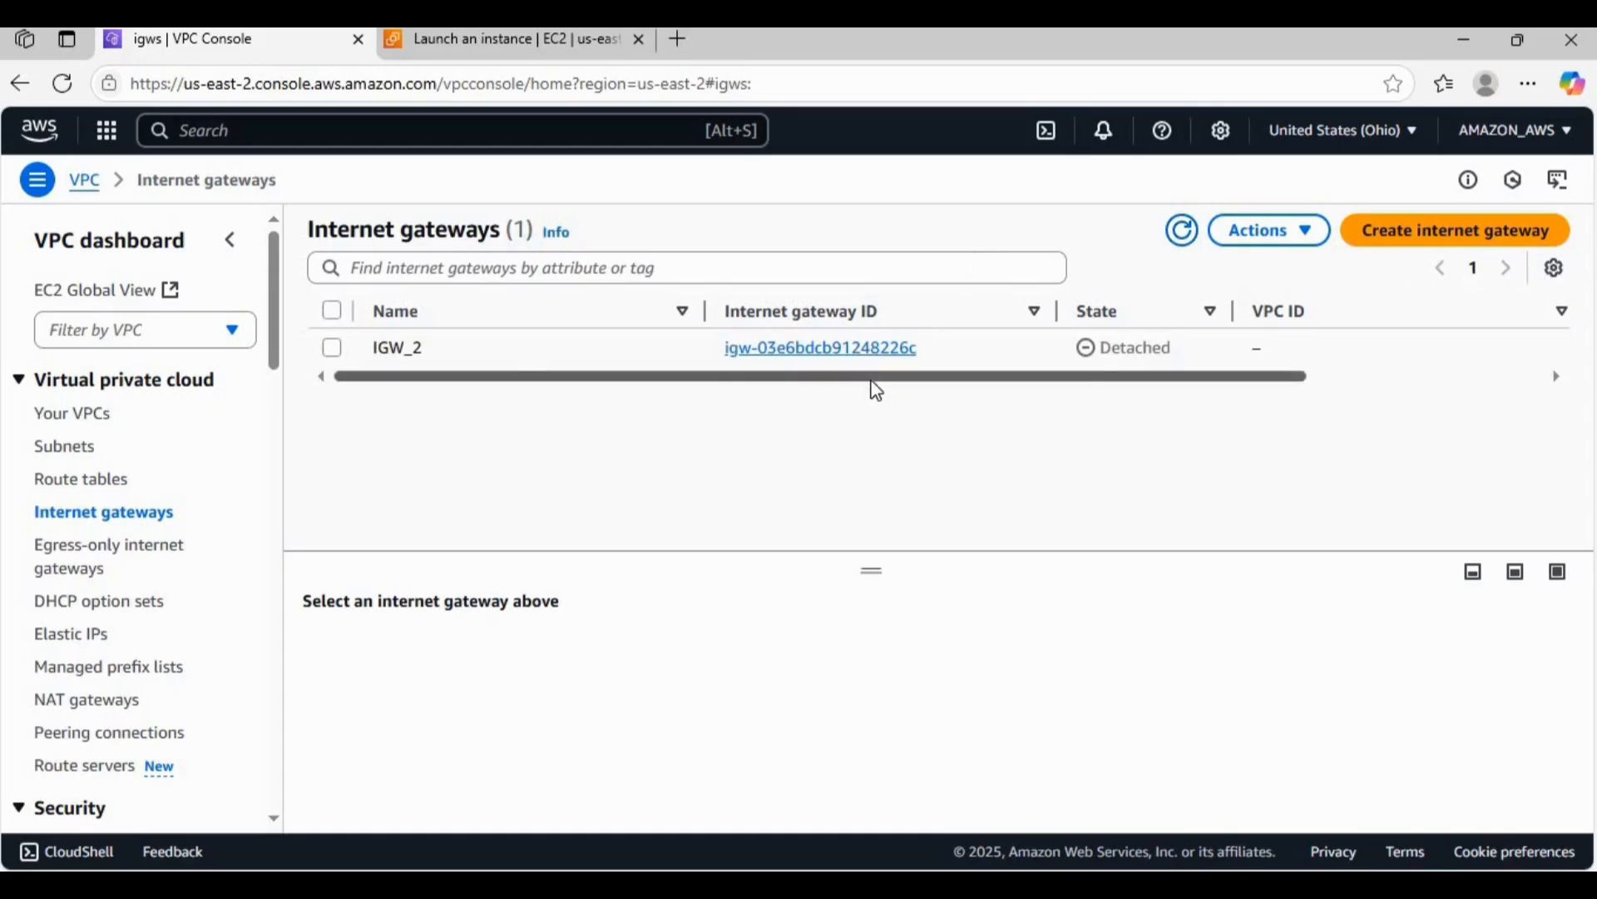
# Attach the internet gateway IGW_2 to custom_VPC2
pyautogui.click(1399, 378)
pyautogui.moveTo(1382, 382); pyautogui.dragTo(1003, 381)
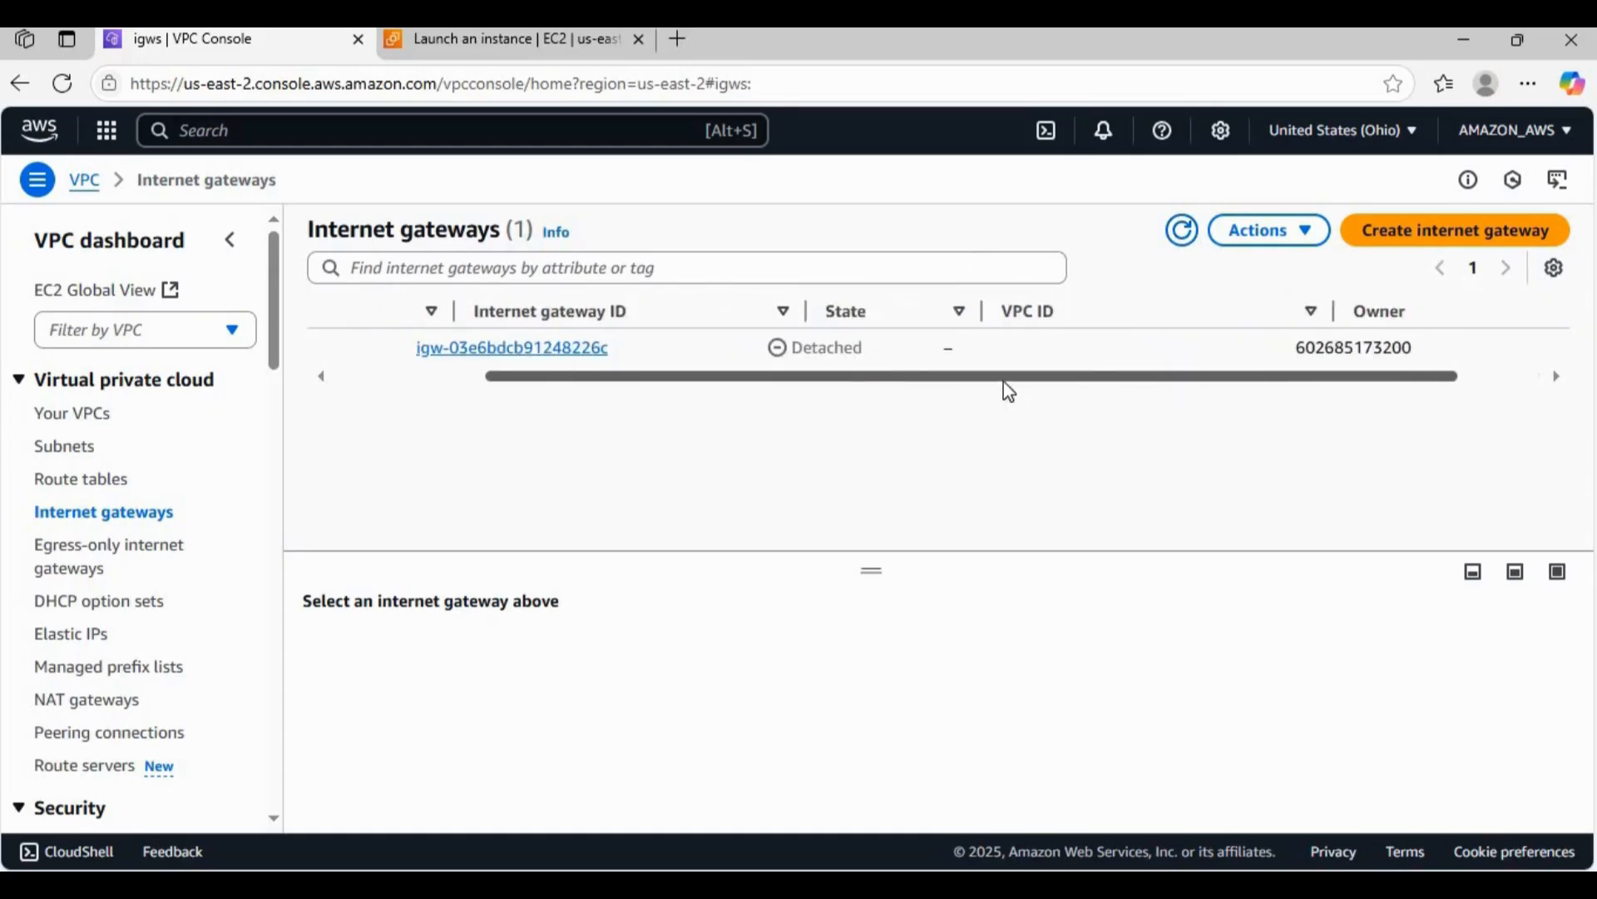
pyautogui.click(332, 347)
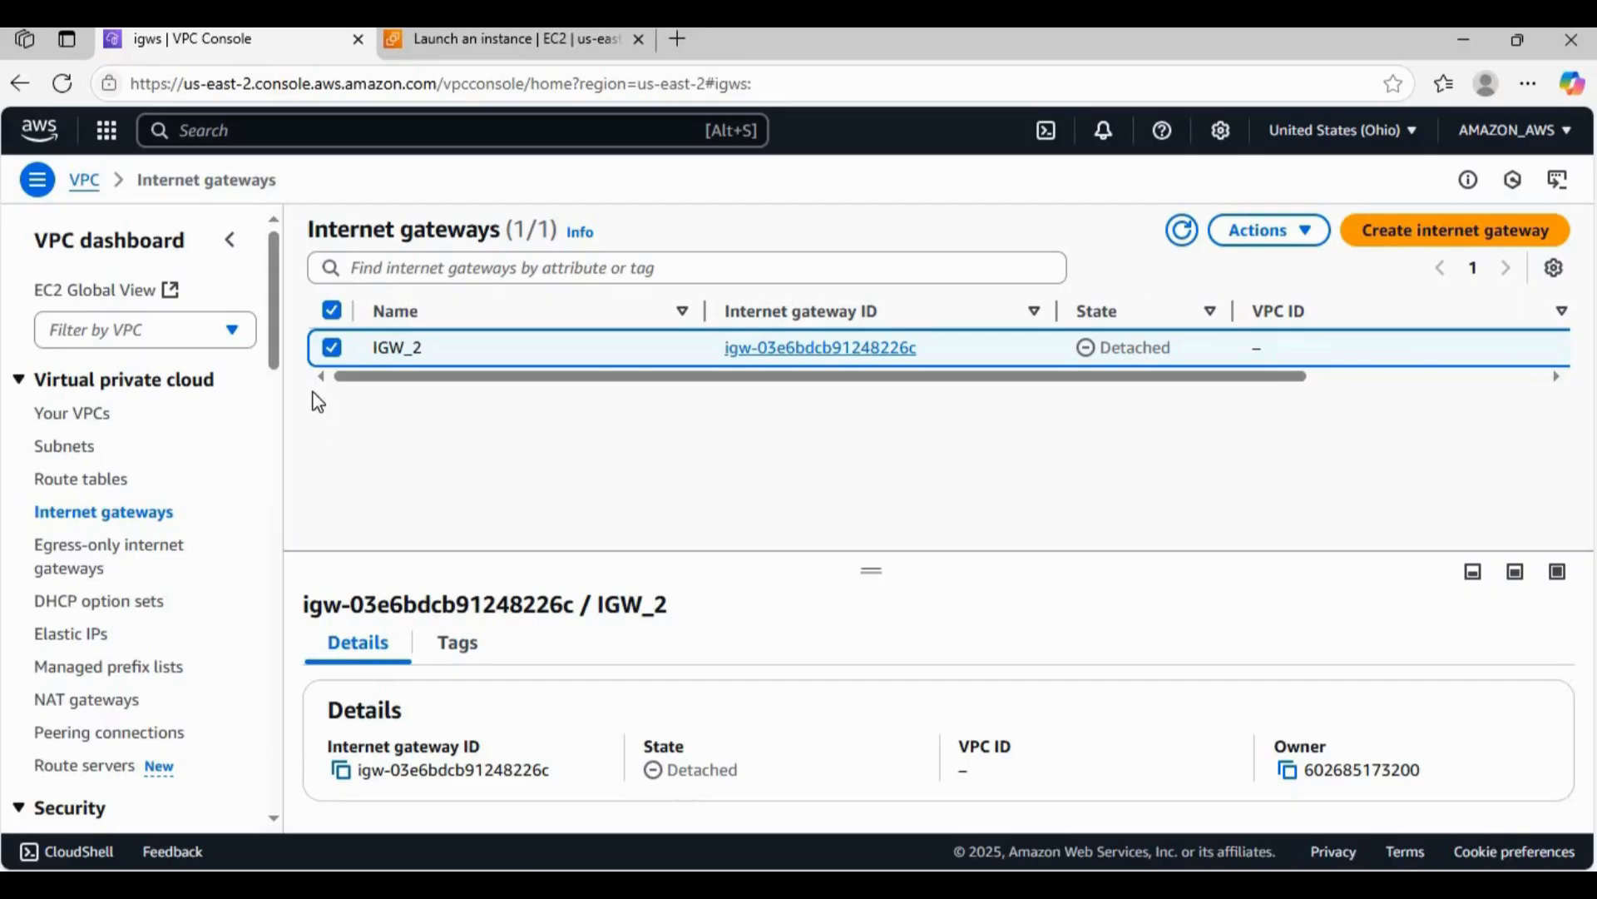
pyautogui.click(1304, 245)
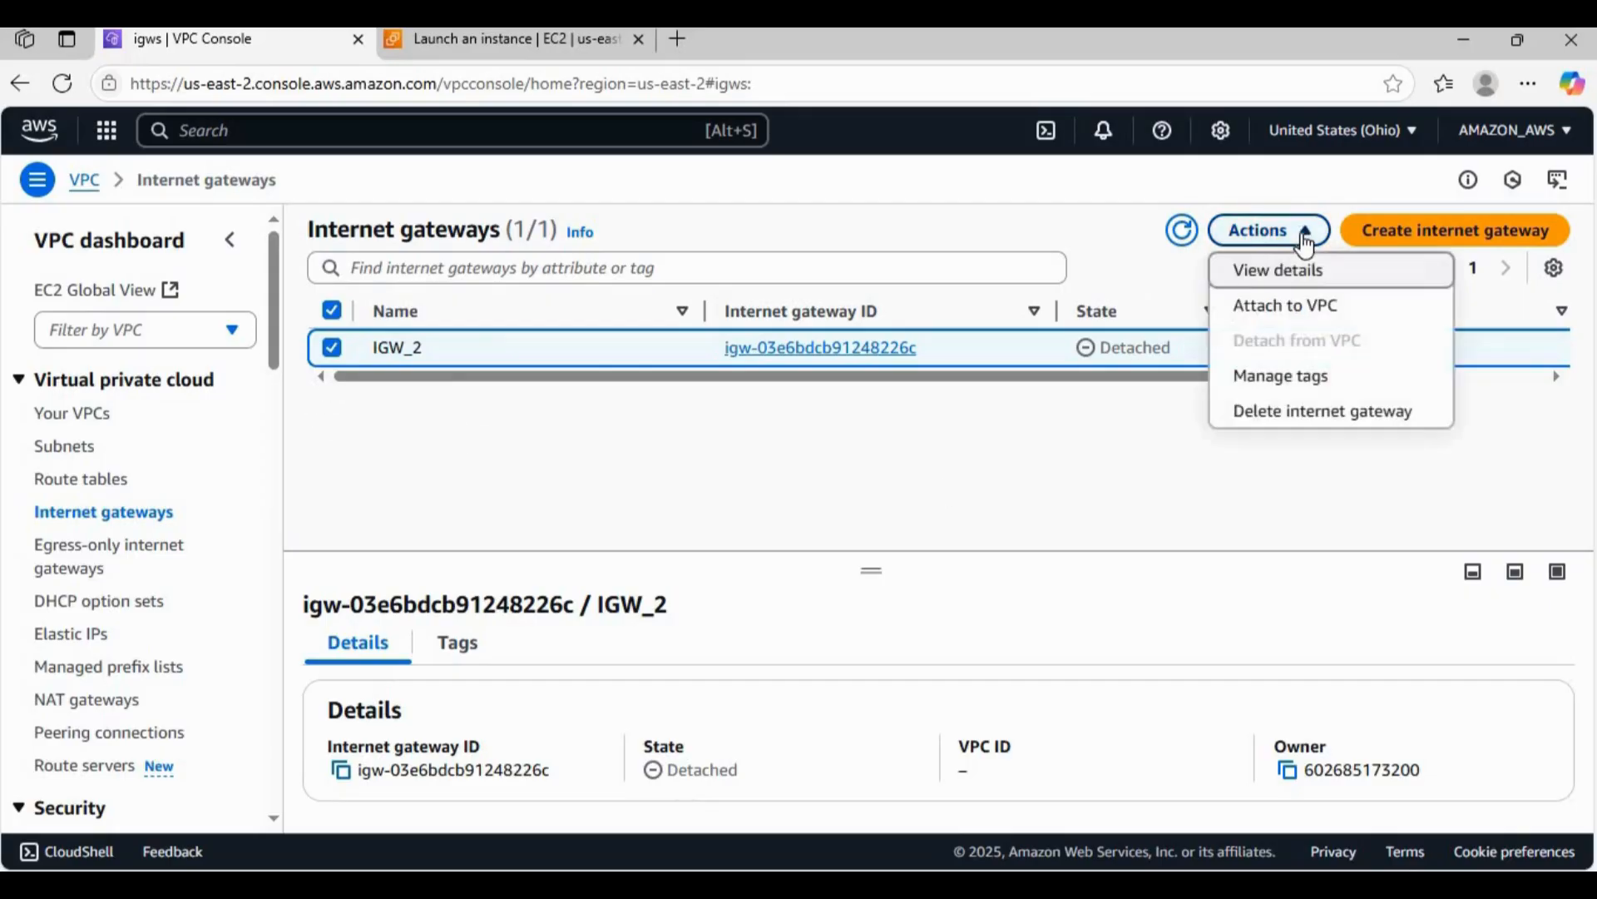
pyautogui.click(1286, 308)
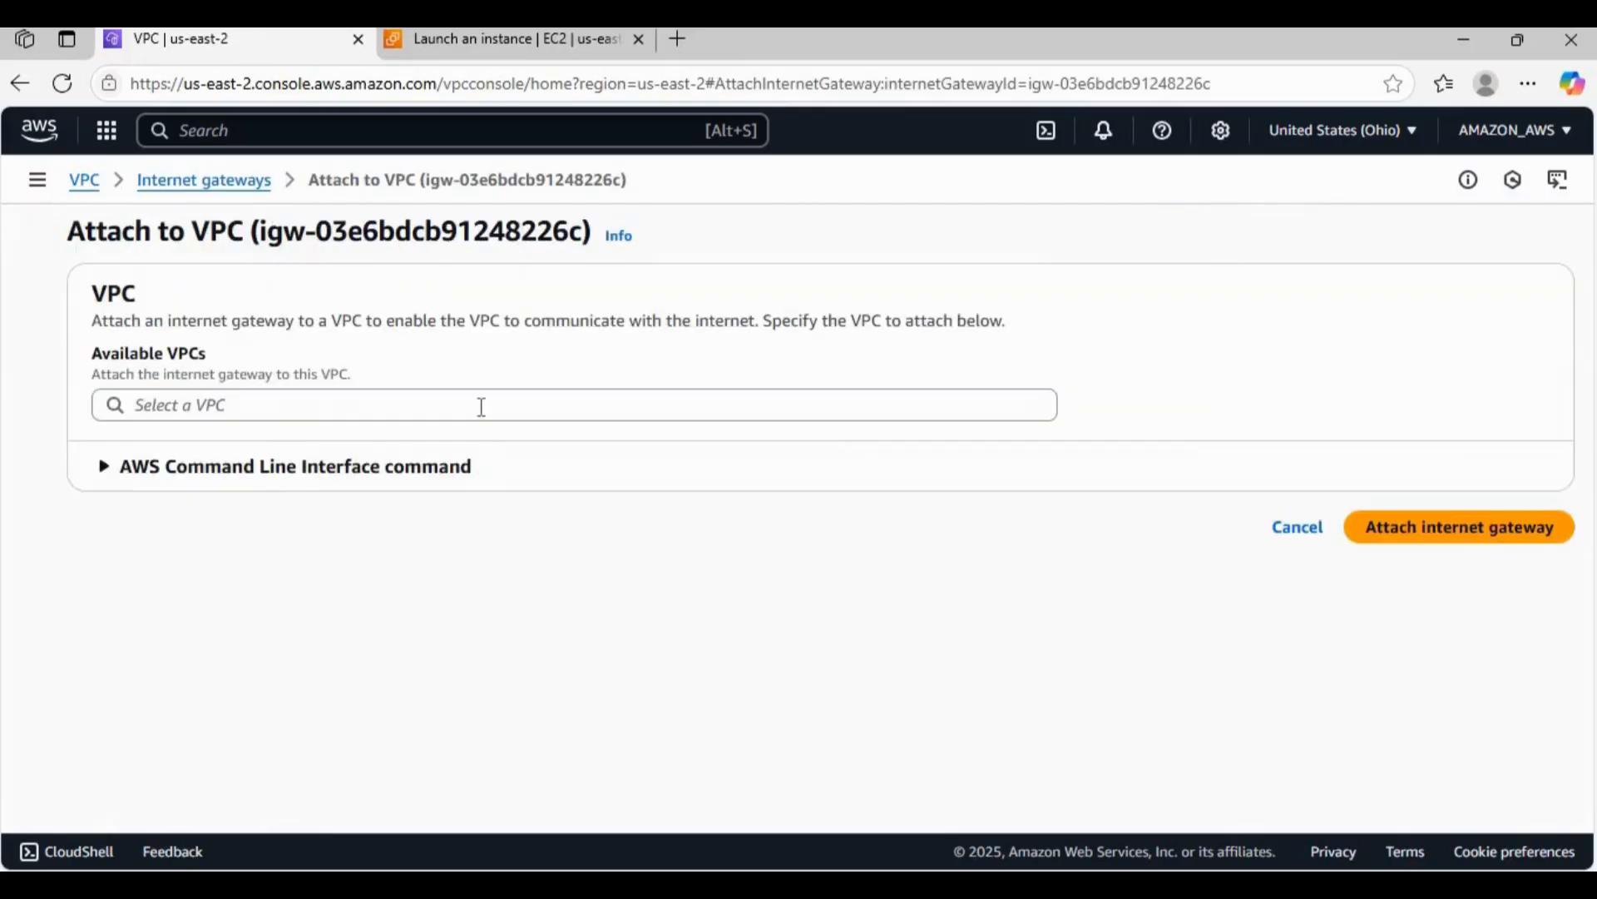
pyautogui.click(481, 406)
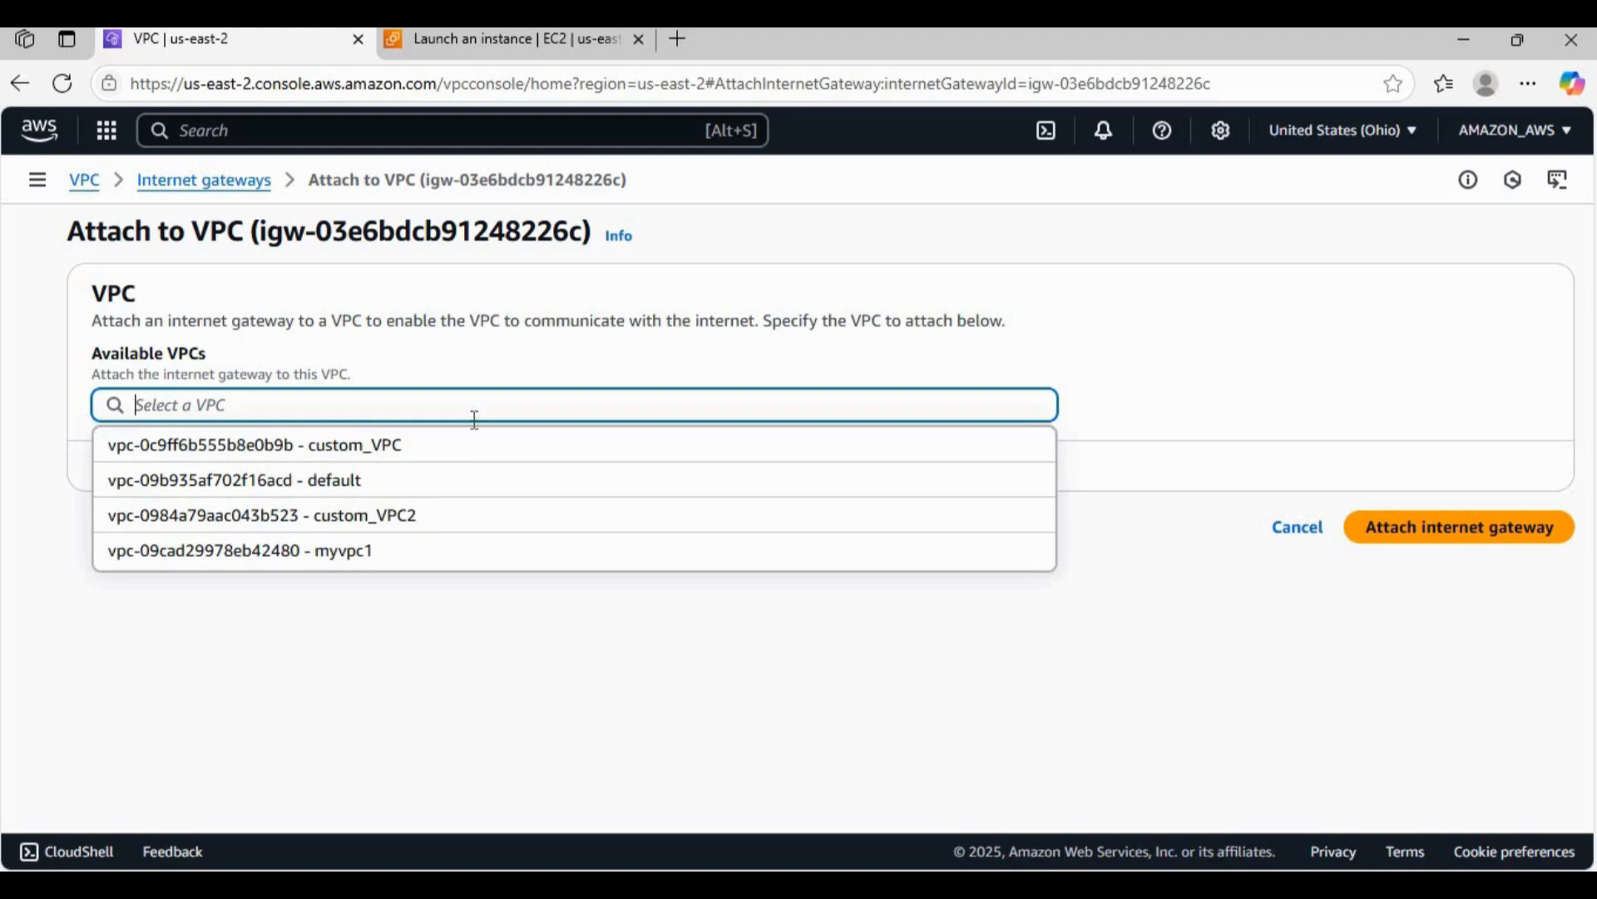
pyautogui.click(407, 526)
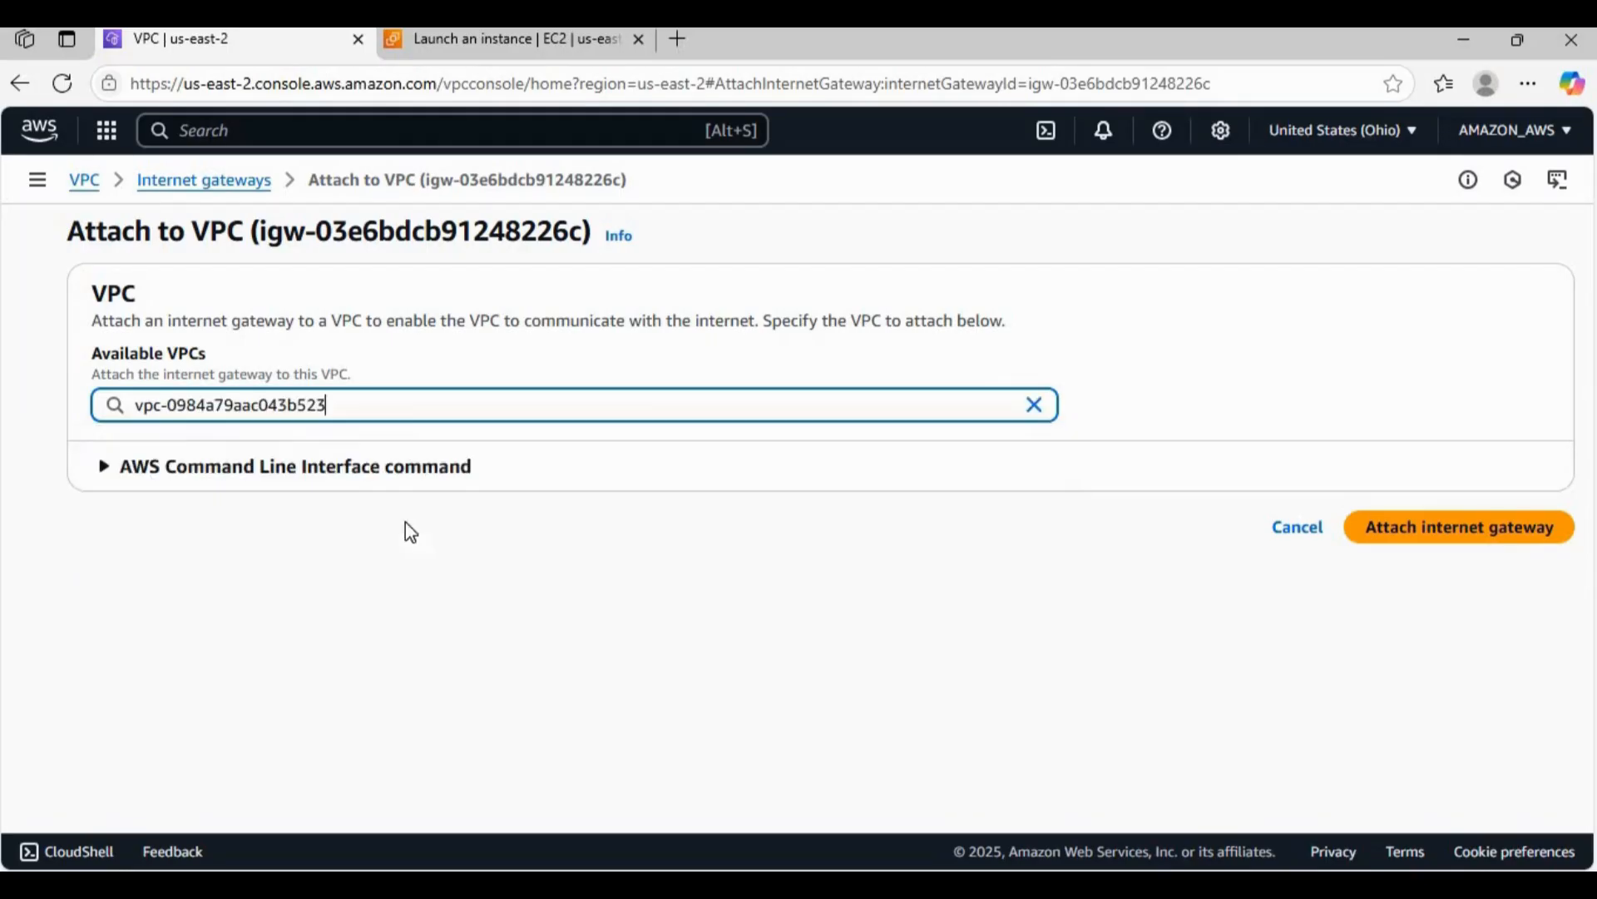
pyautogui.click(1442, 541)
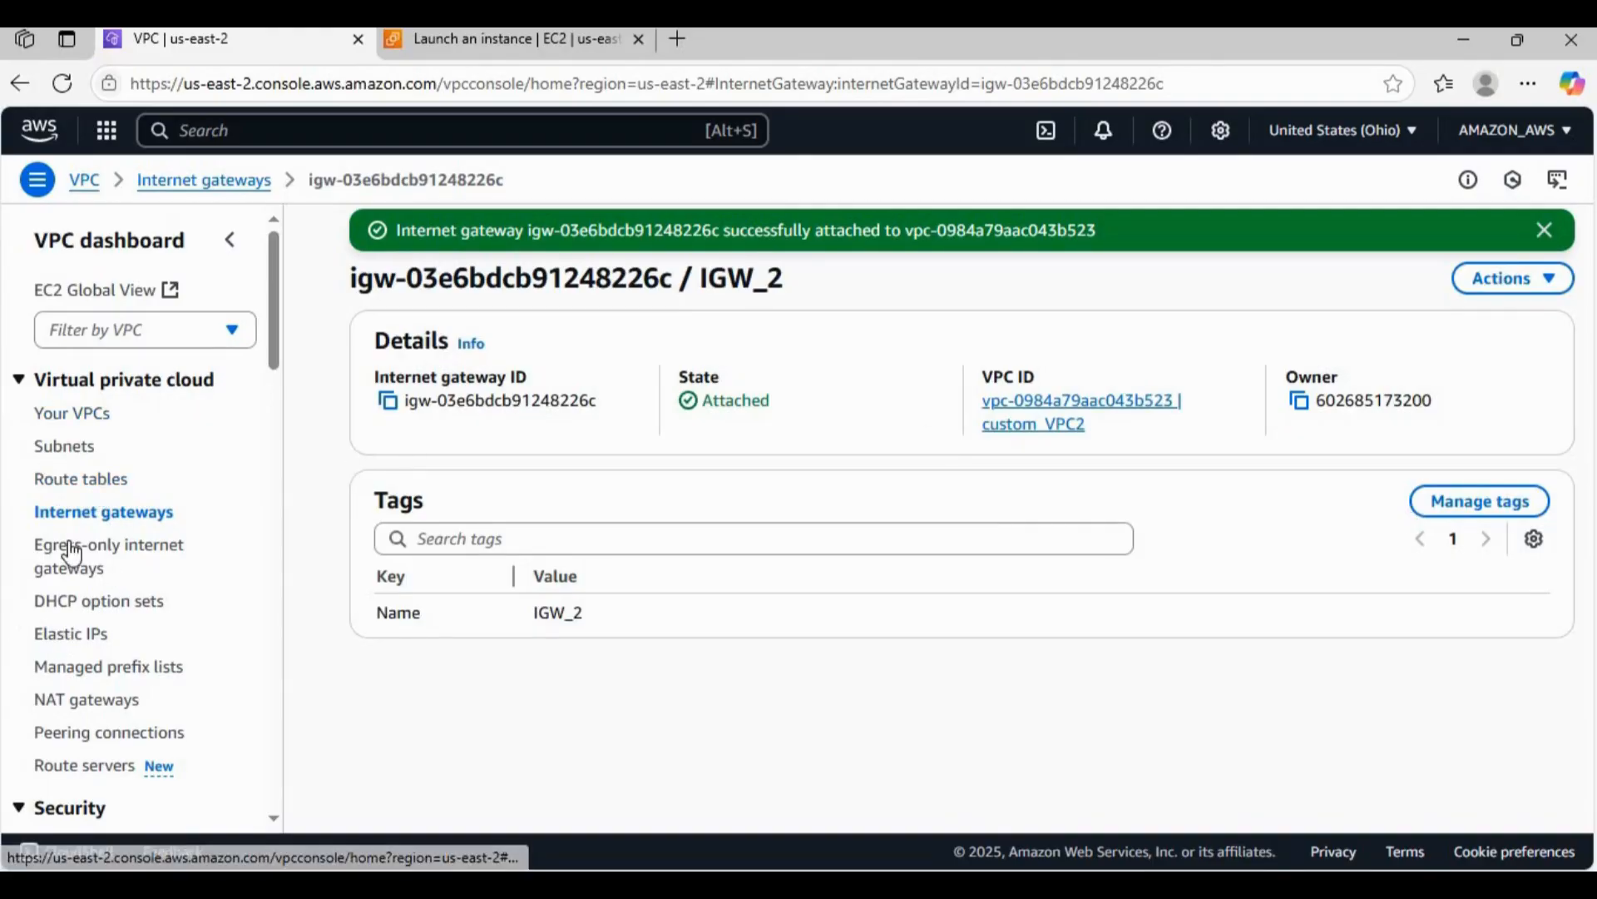
# Refresh the internet gateways list and check the state and VPC ID of IGW_2
pyautogui.click(91, 512)
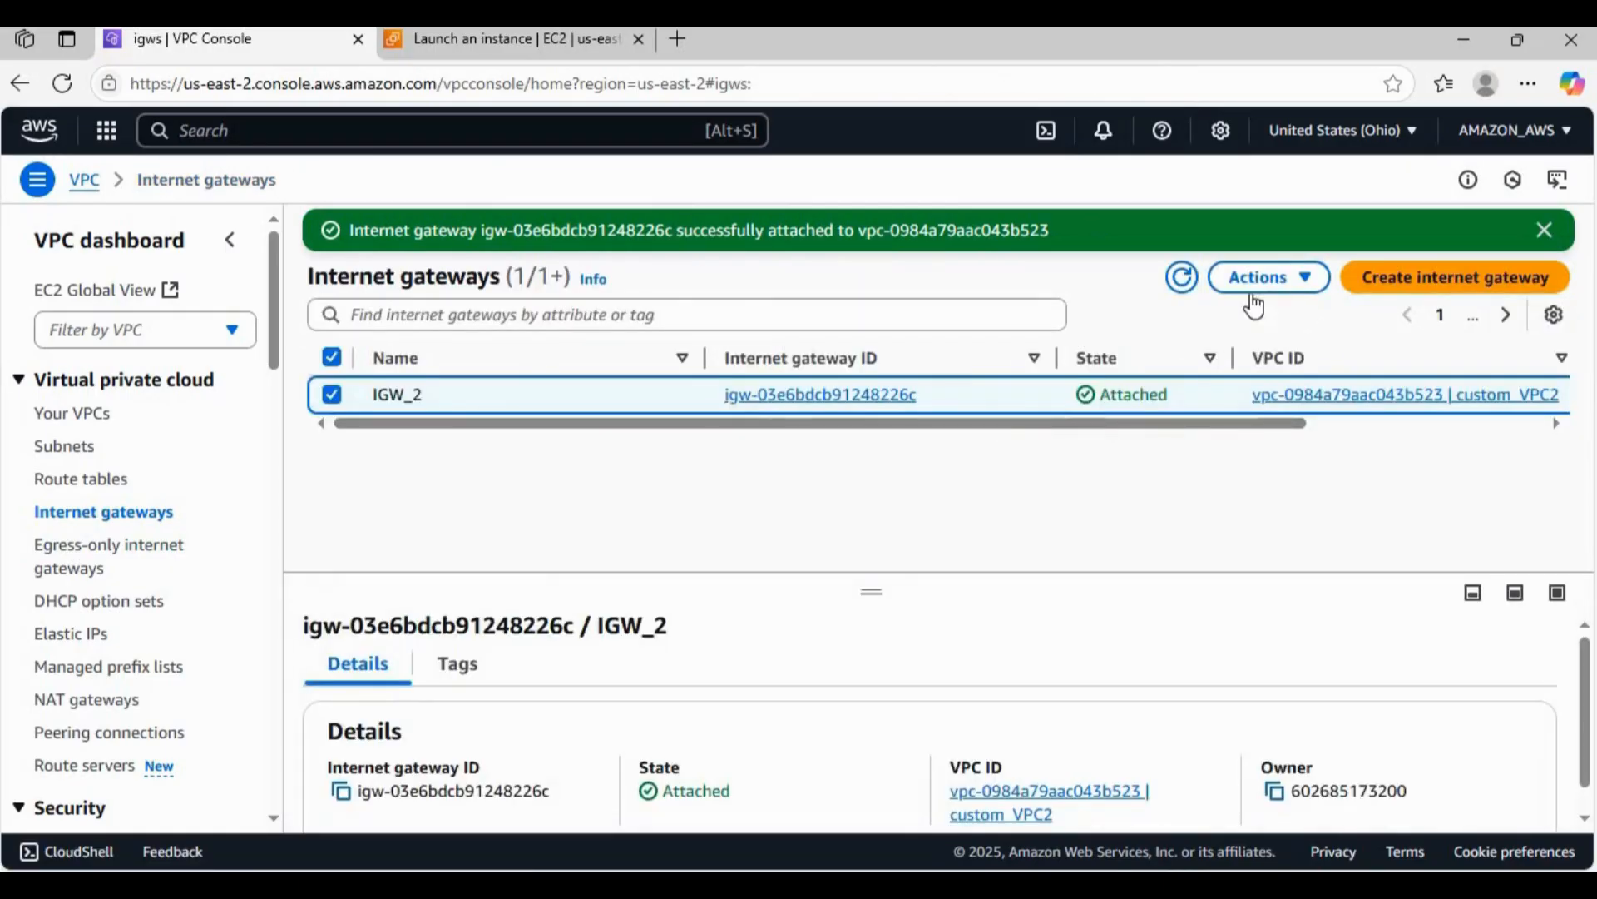
pyautogui.click(1182, 284)
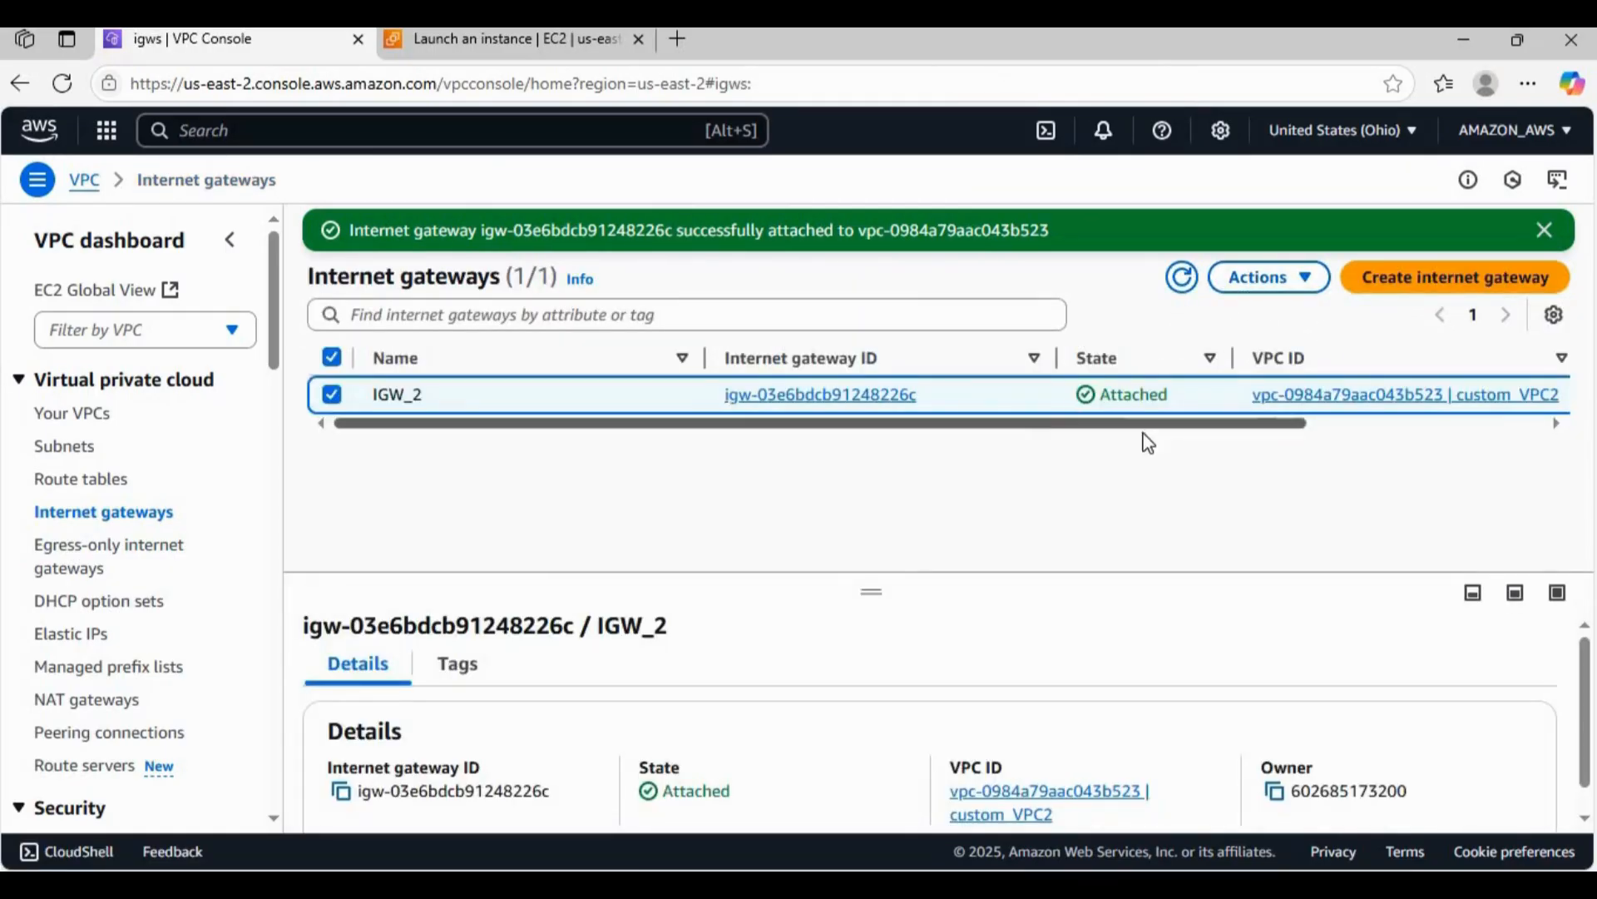
pyautogui.click(1182, 277)
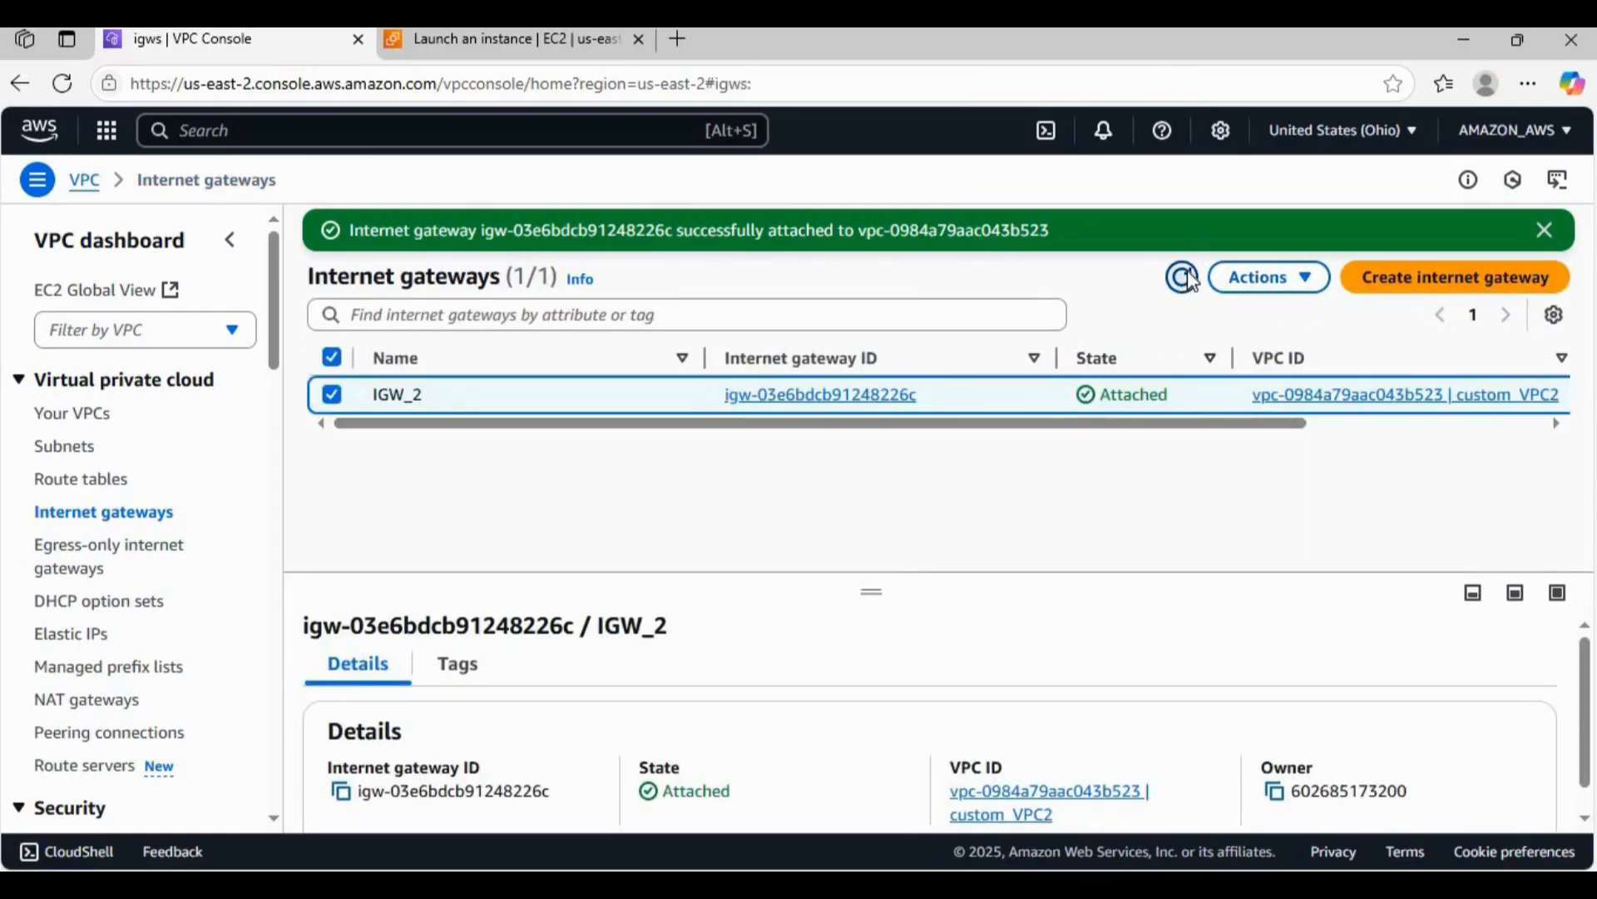
# In the routes of custome_VPC2_Main_Route, remove the blackhole route and add a new route with destination 0.0.0.0/0
pyautogui.click(94, 481)
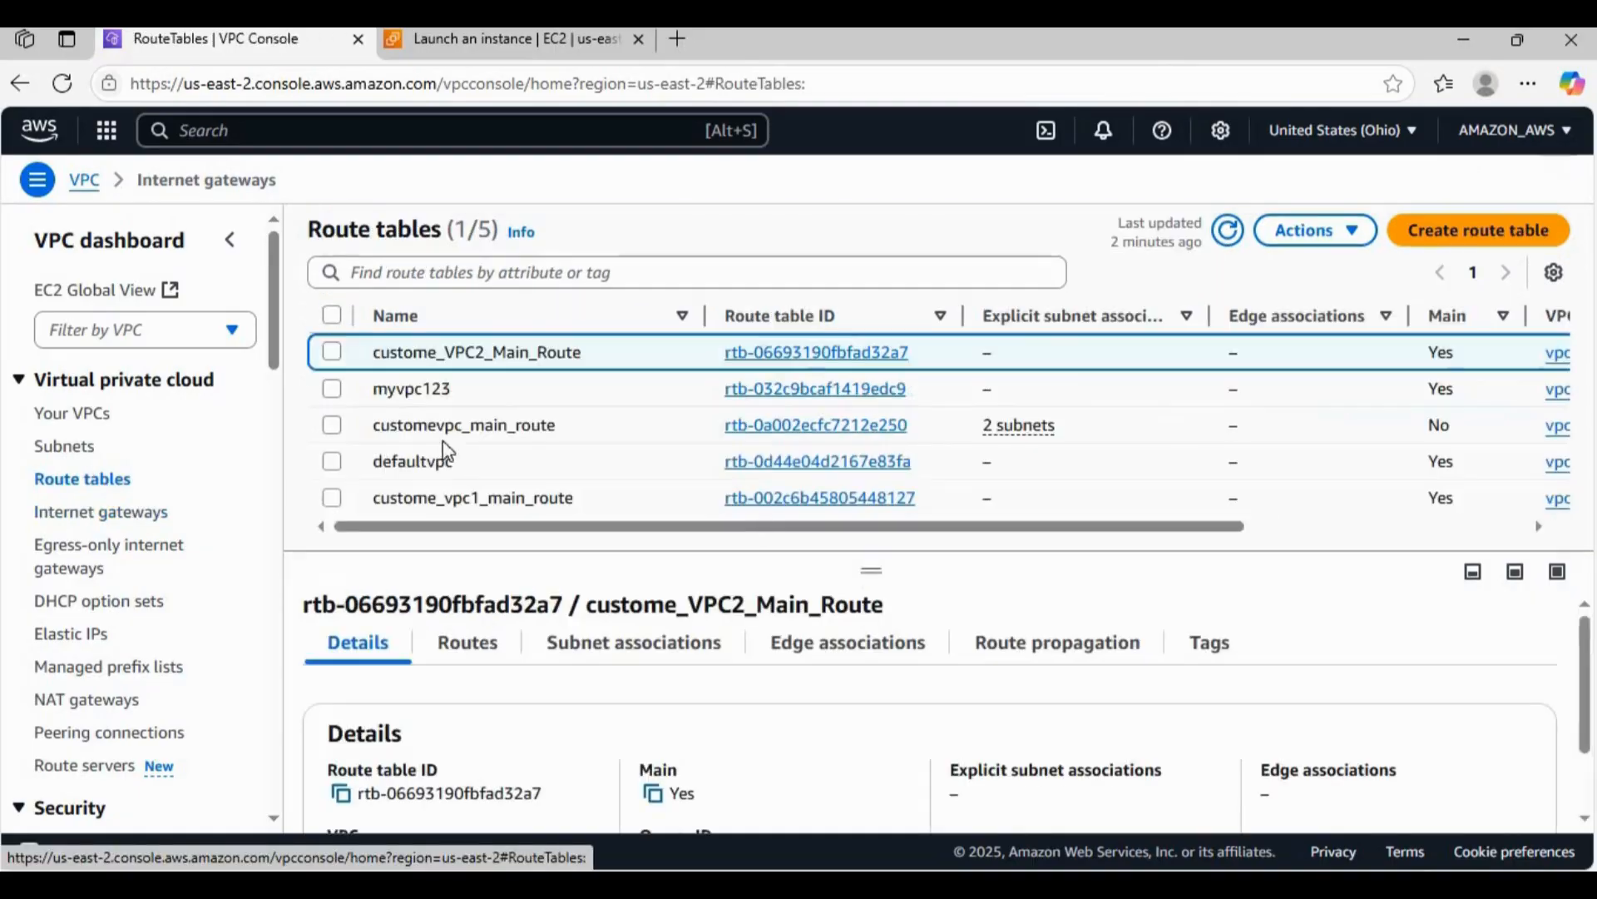
pyautogui.click(465, 651)
pyautogui.click(1502, 715)
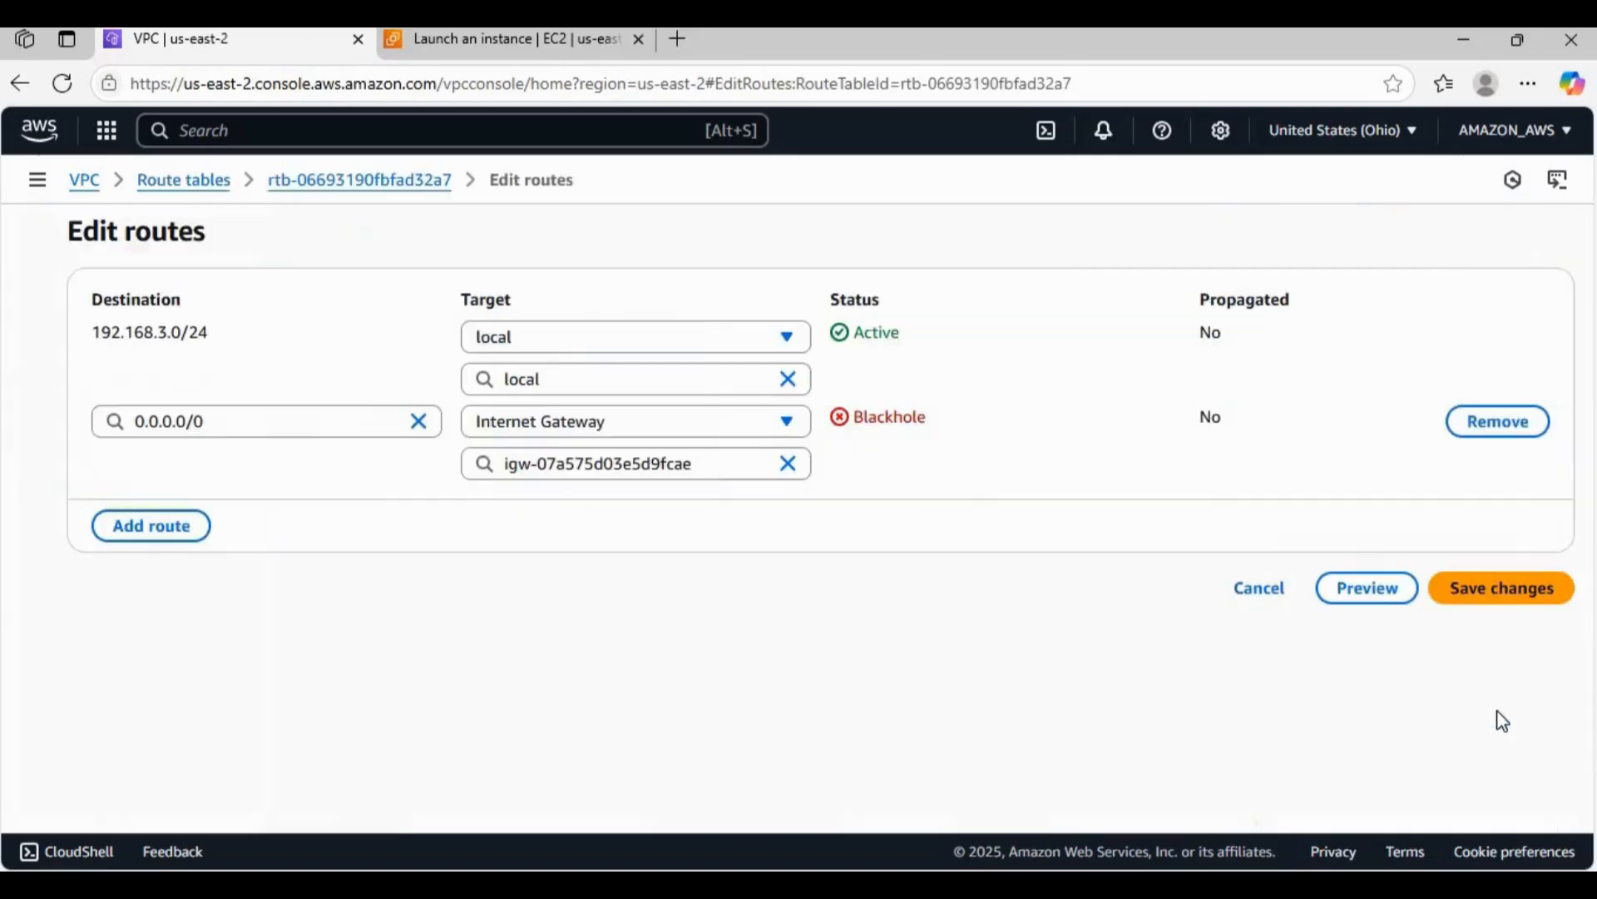
pyautogui.click(1492, 425)
pyautogui.click(148, 443)
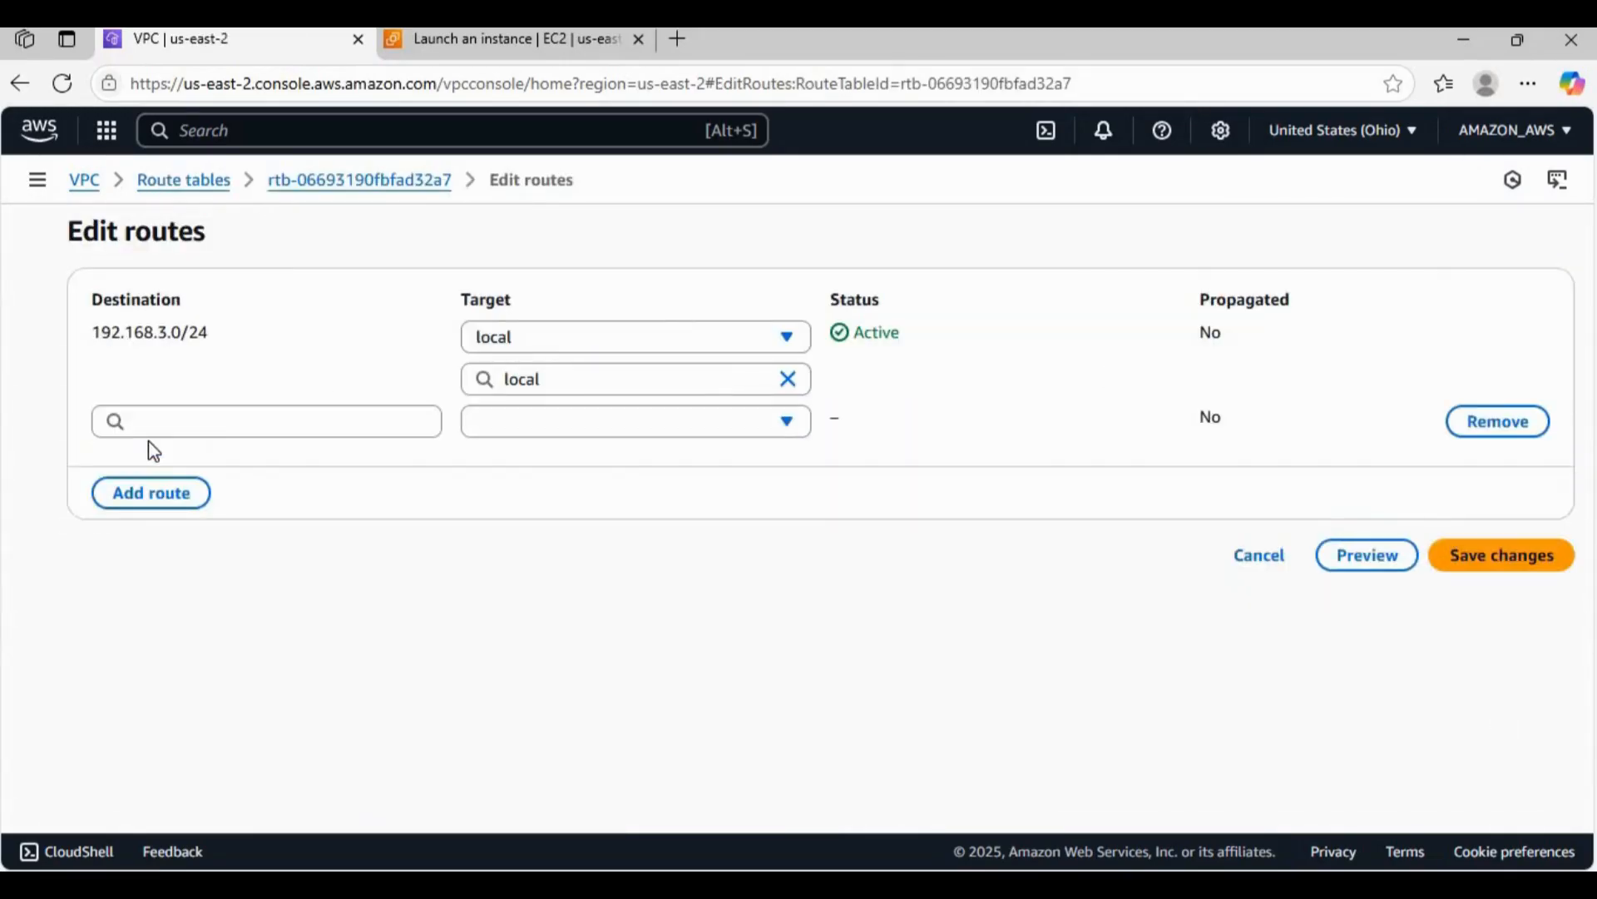
pyautogui.click(168, 426)
pyautogui.click(345, 460)
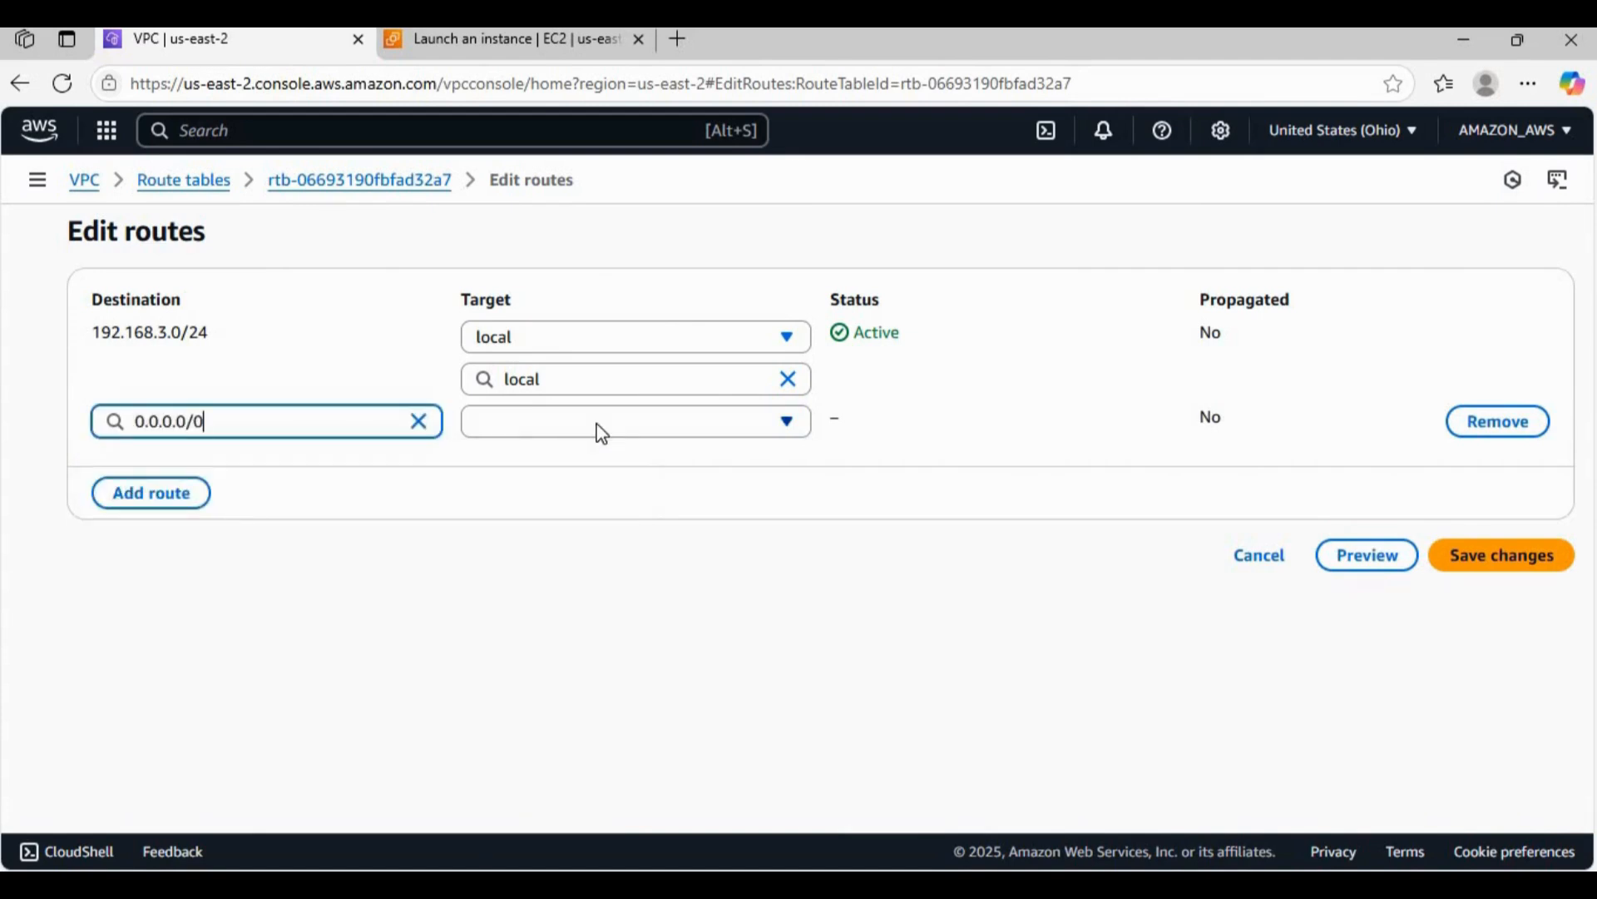
# Target the new 0.0.0.0/0 route at the internet gateway IGW_2 and save the route changes
pyautogui.click(597, 429)
pyautogui.click(572, 606)
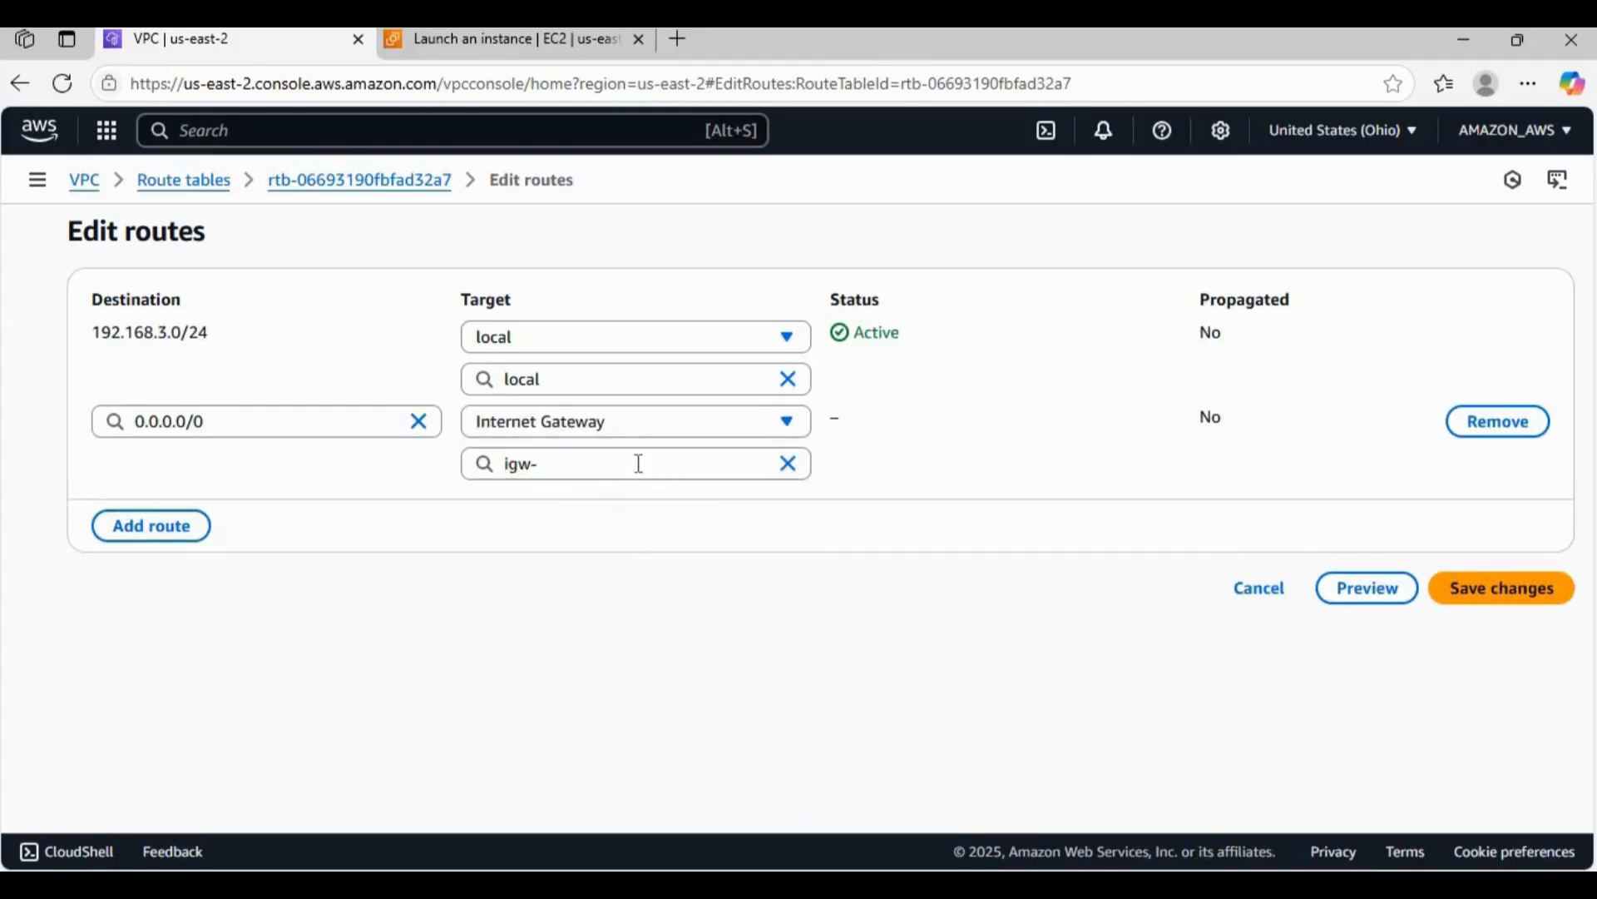
pyautogui.click(638, 461)
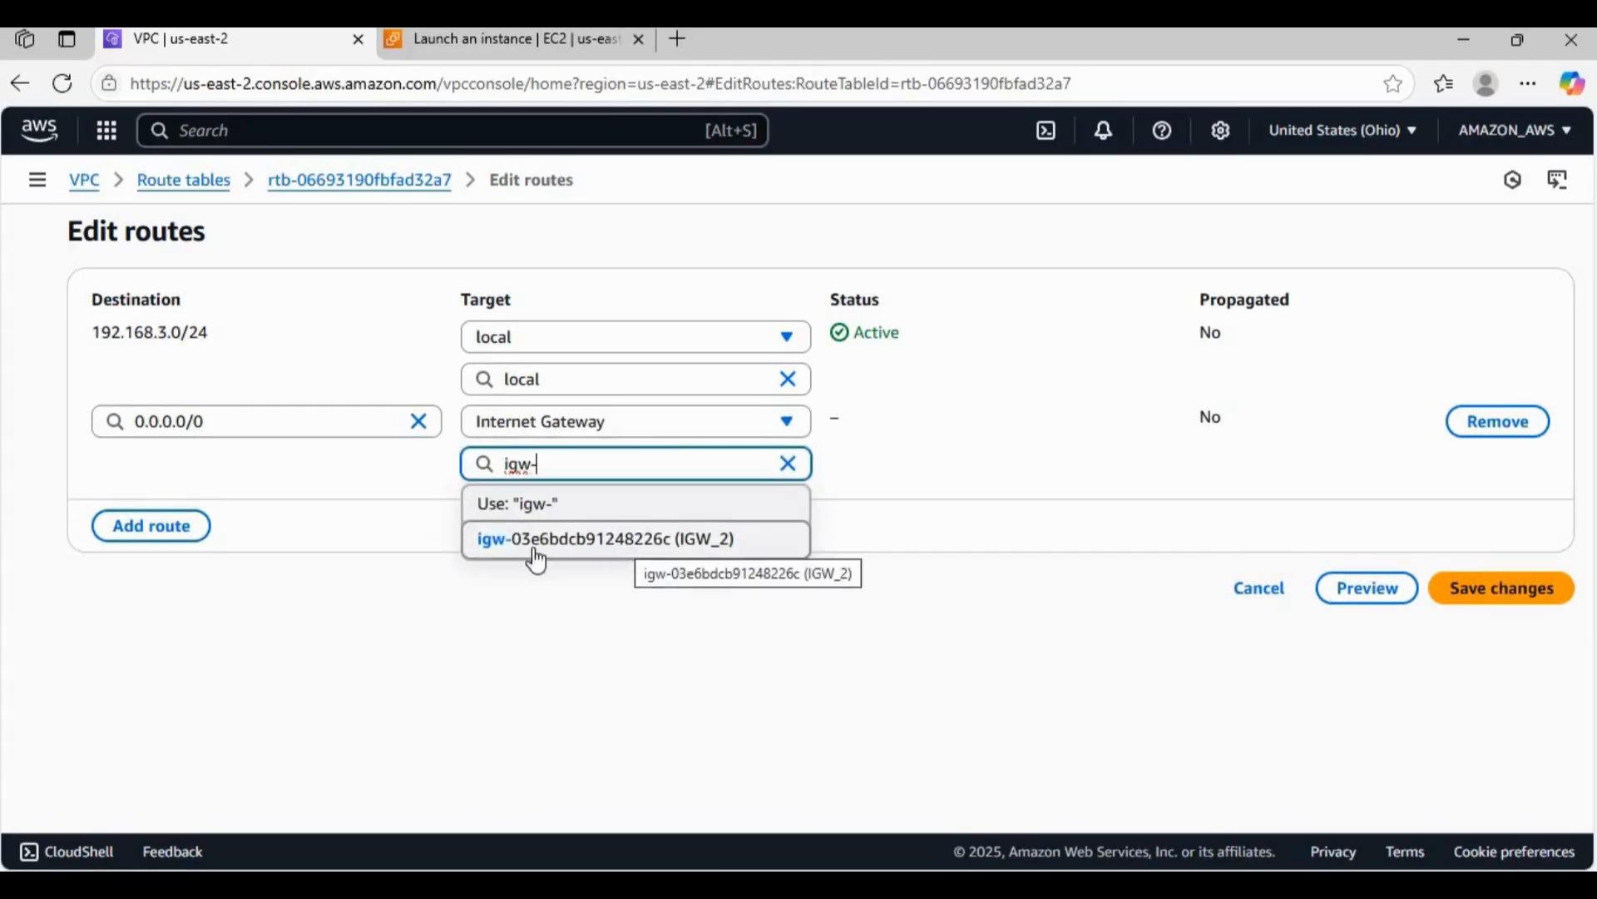
pyautogui.click(734, 555)
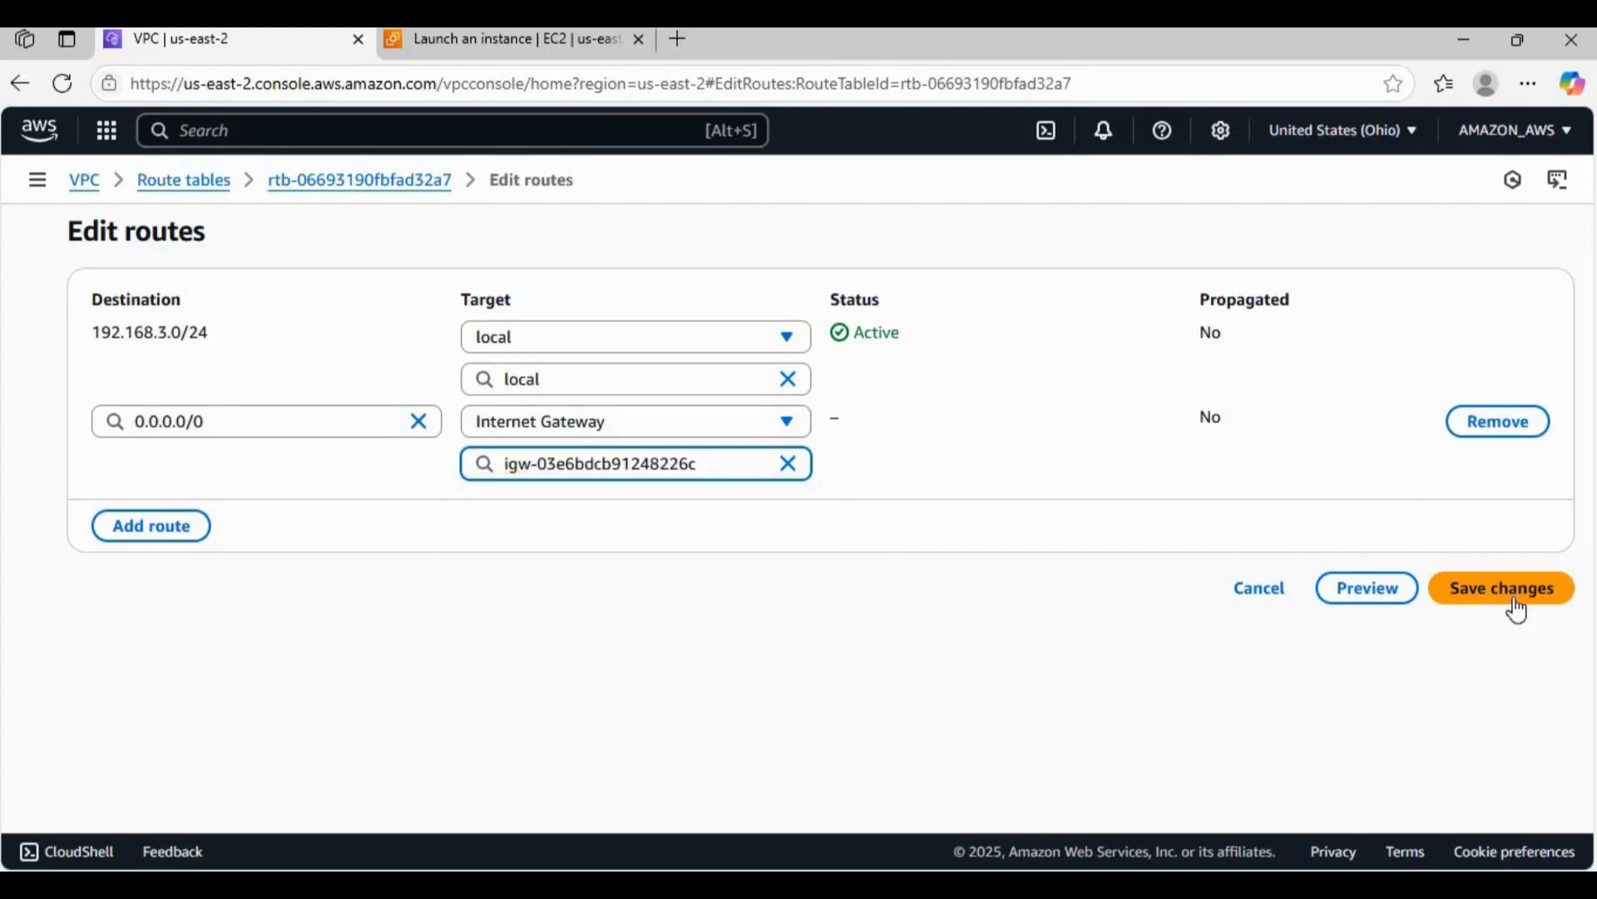
pyautogui.click(1514, 597)
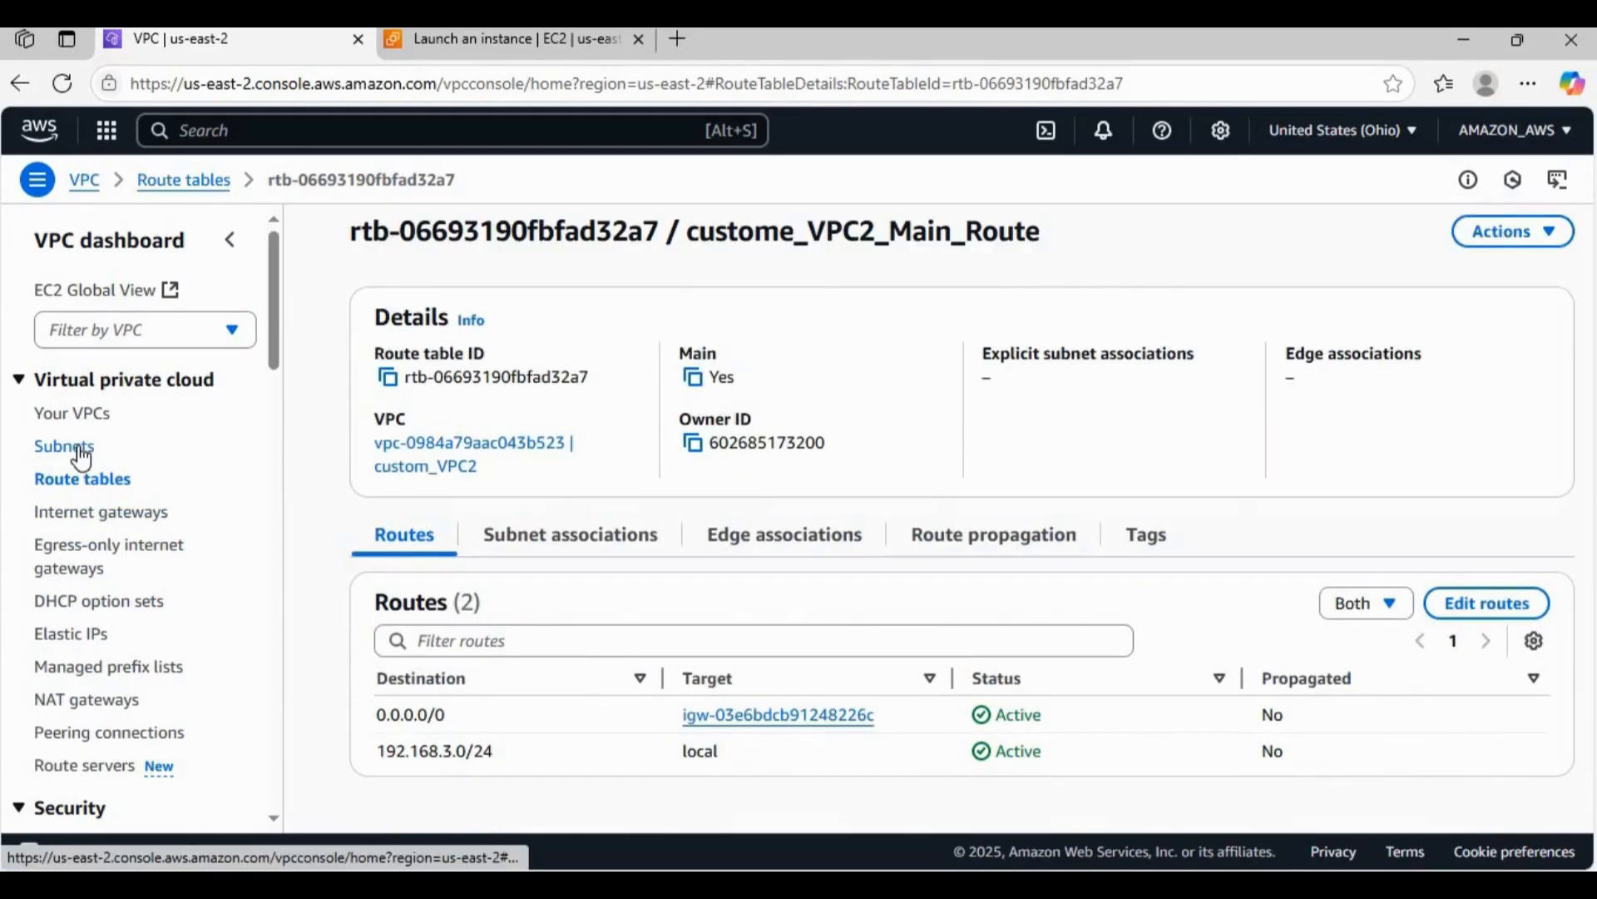
# Return to the route tables list and check the status of the routes in custome_VPC2_Main_Route
pyautogui.click(82, 483)
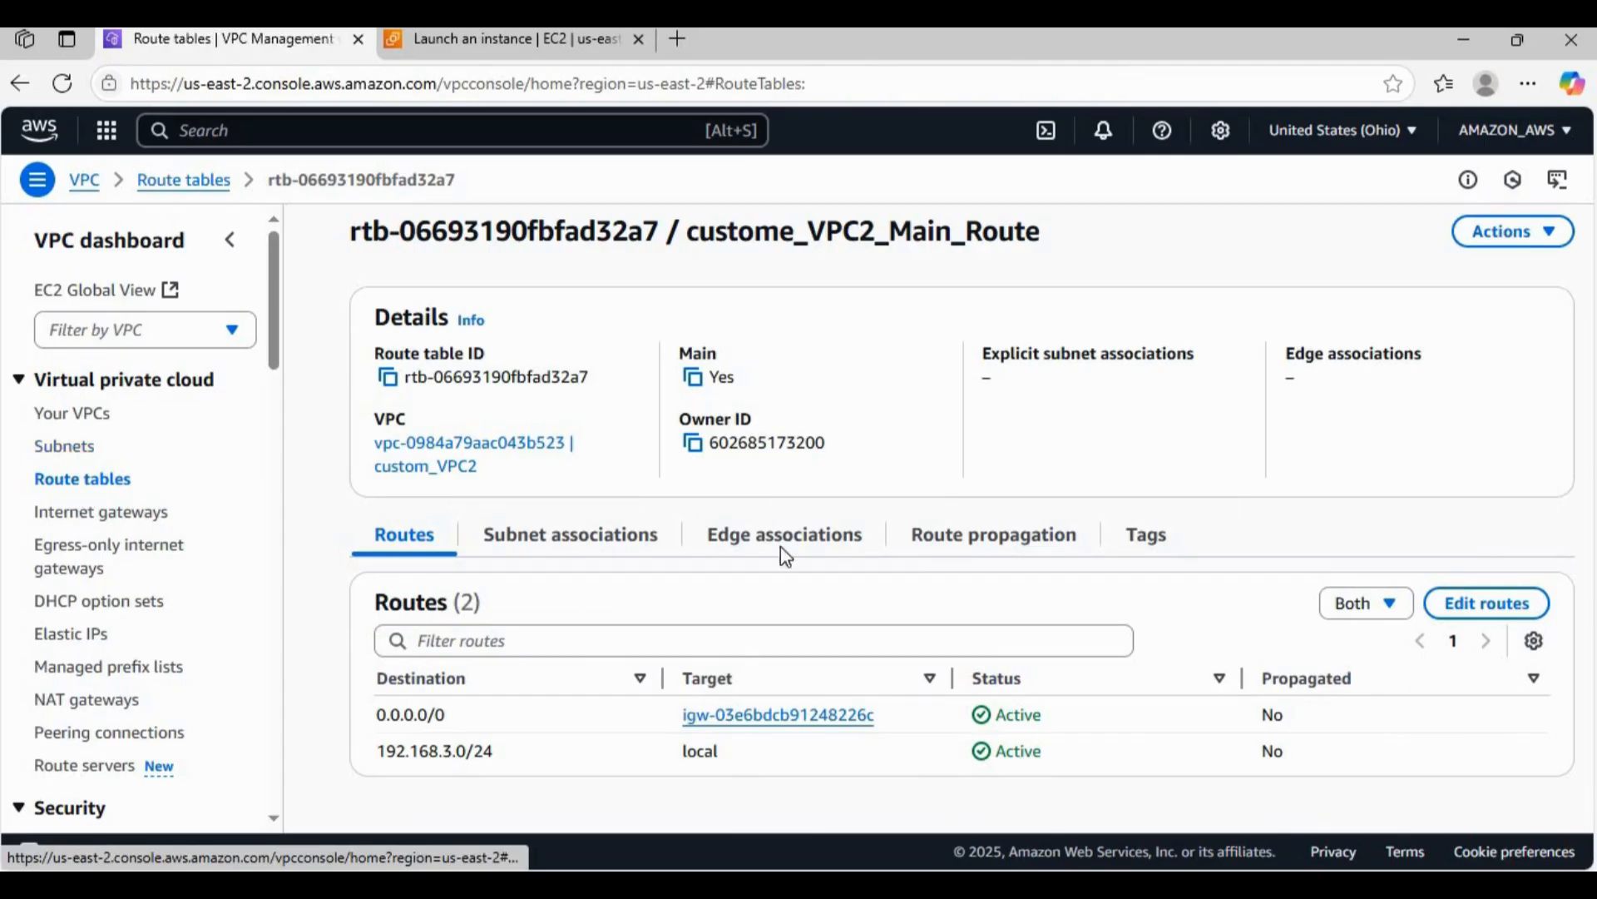
pyautogui.scroll(-1, 775, 687)
pyautogui.scroll(1, 487, 659)
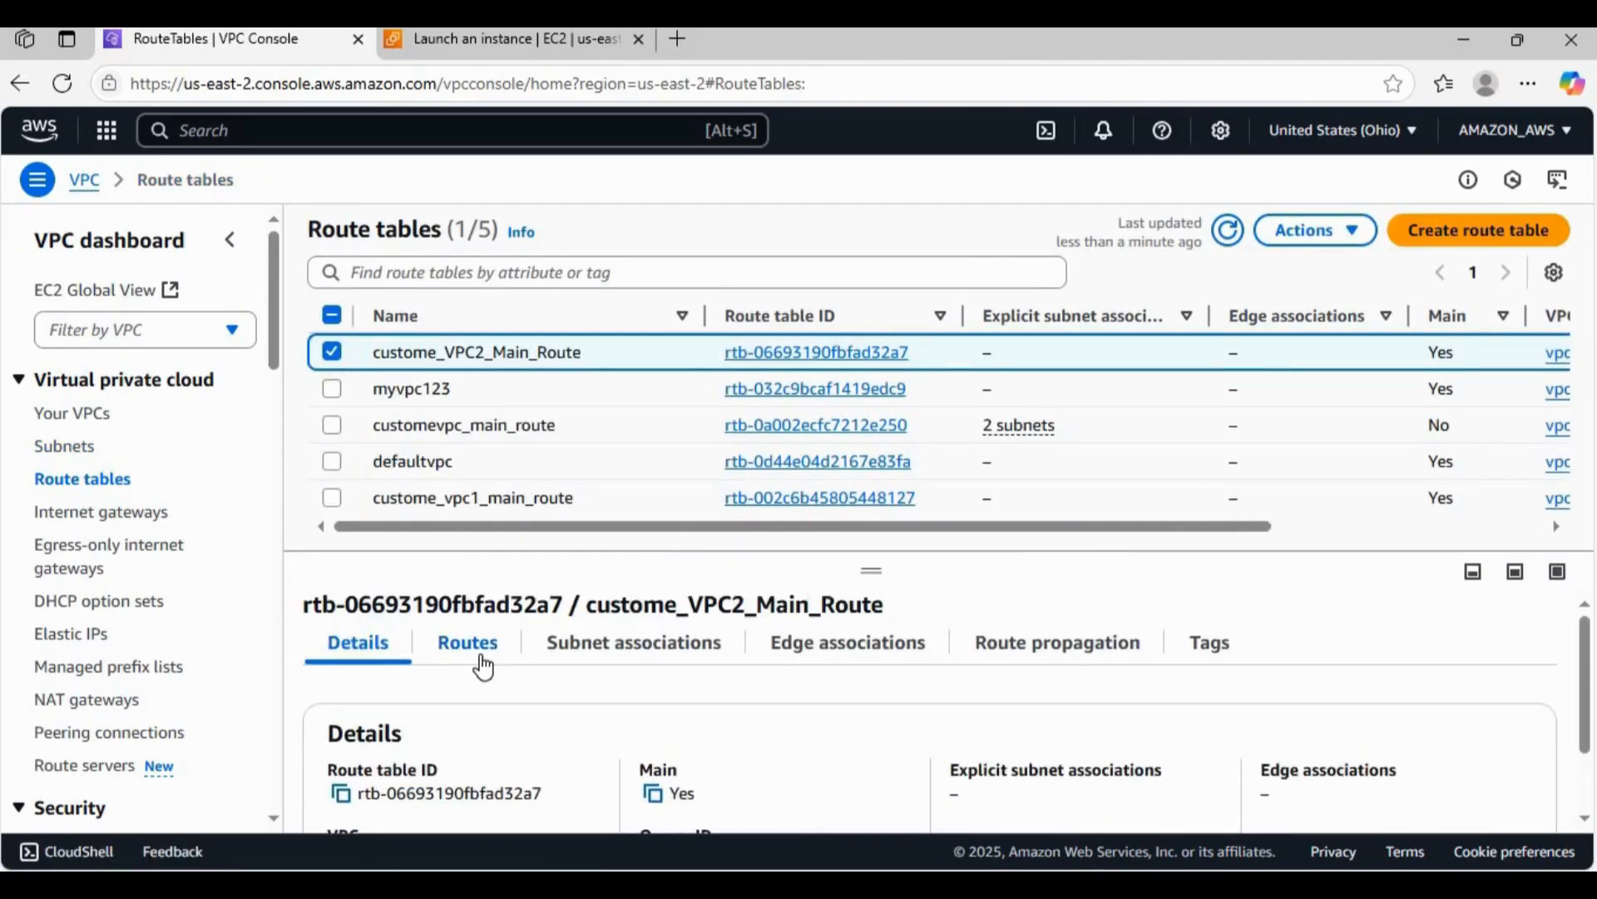
pyautogui.click(470, 643)
pyautogui.scroll(-1, 580, 735)
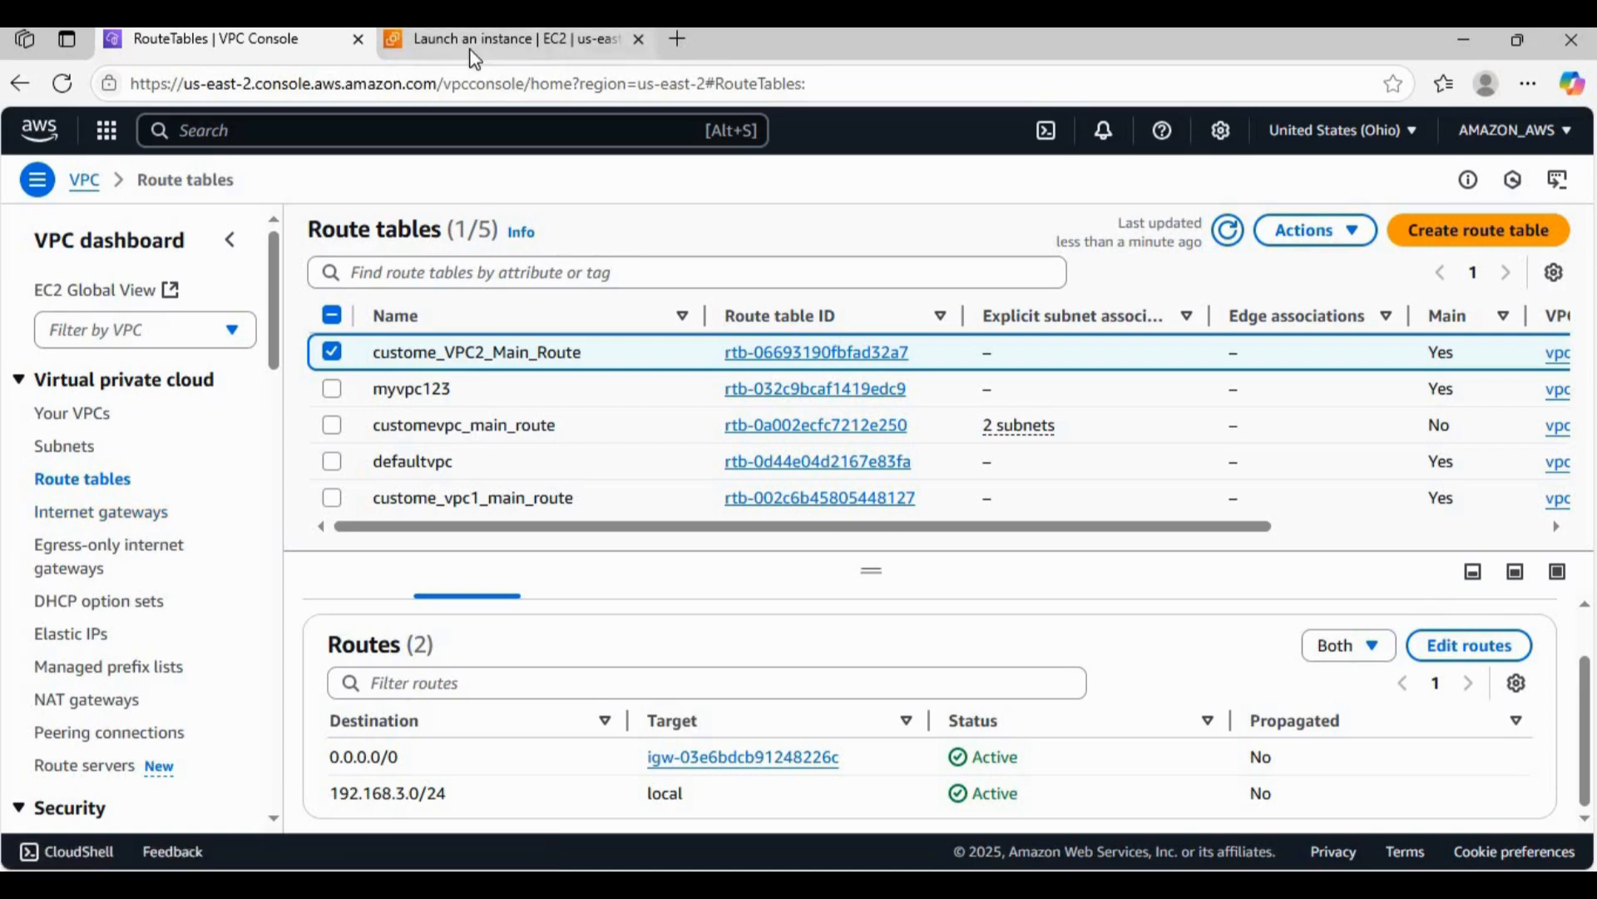
pyautogui.click(308, 128)
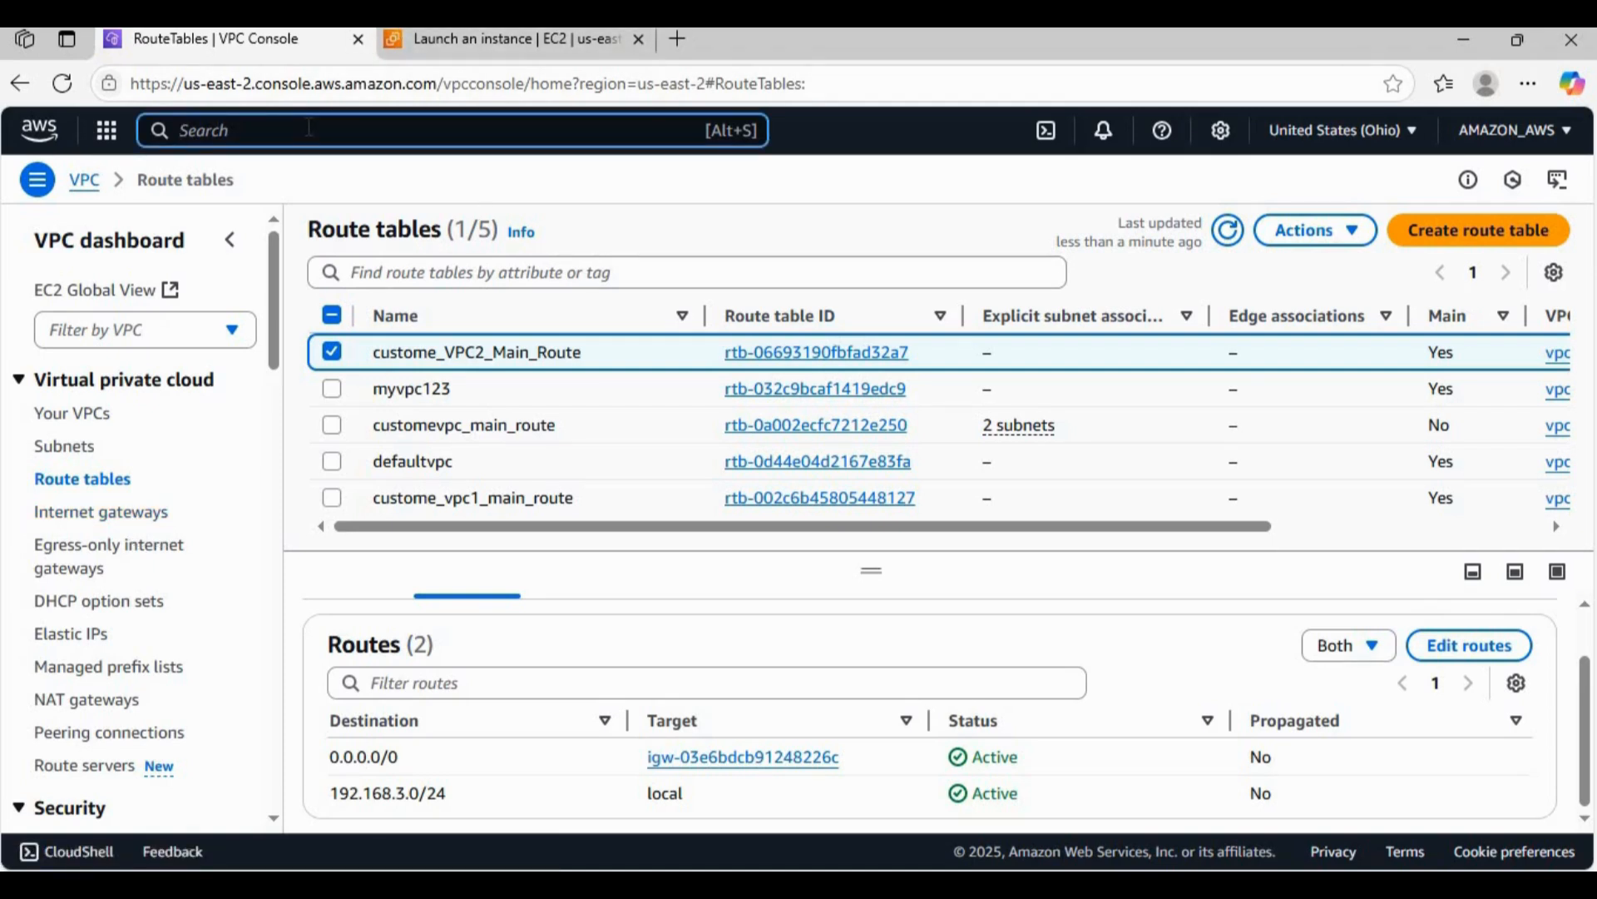
pyautogui.write('EC2')
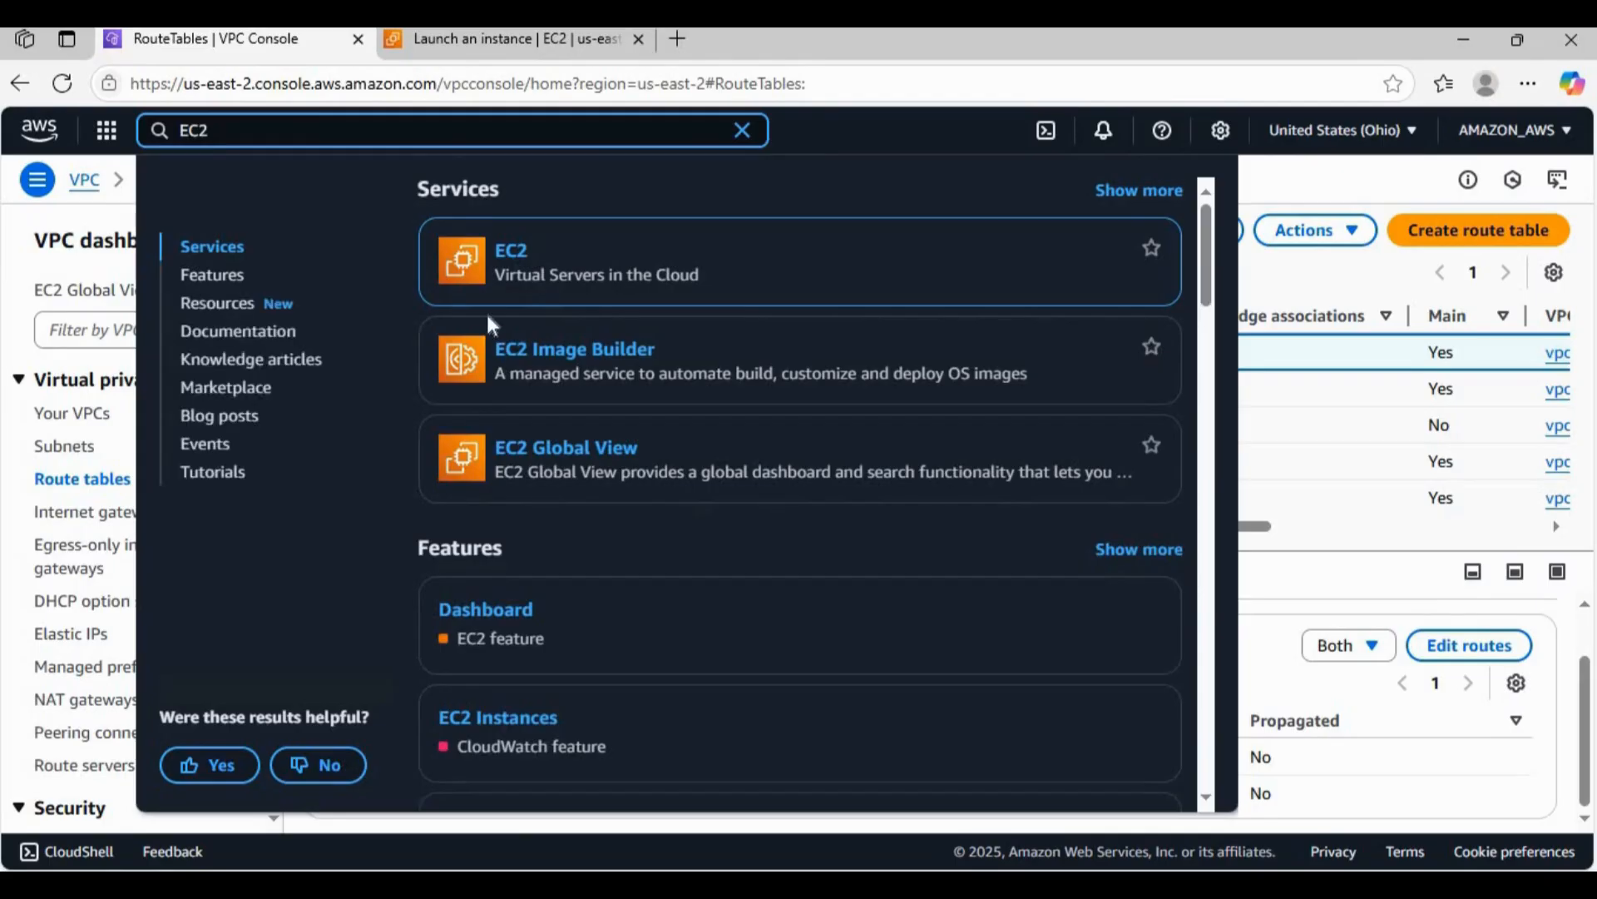
pyautogui.moveTo(517, 267)
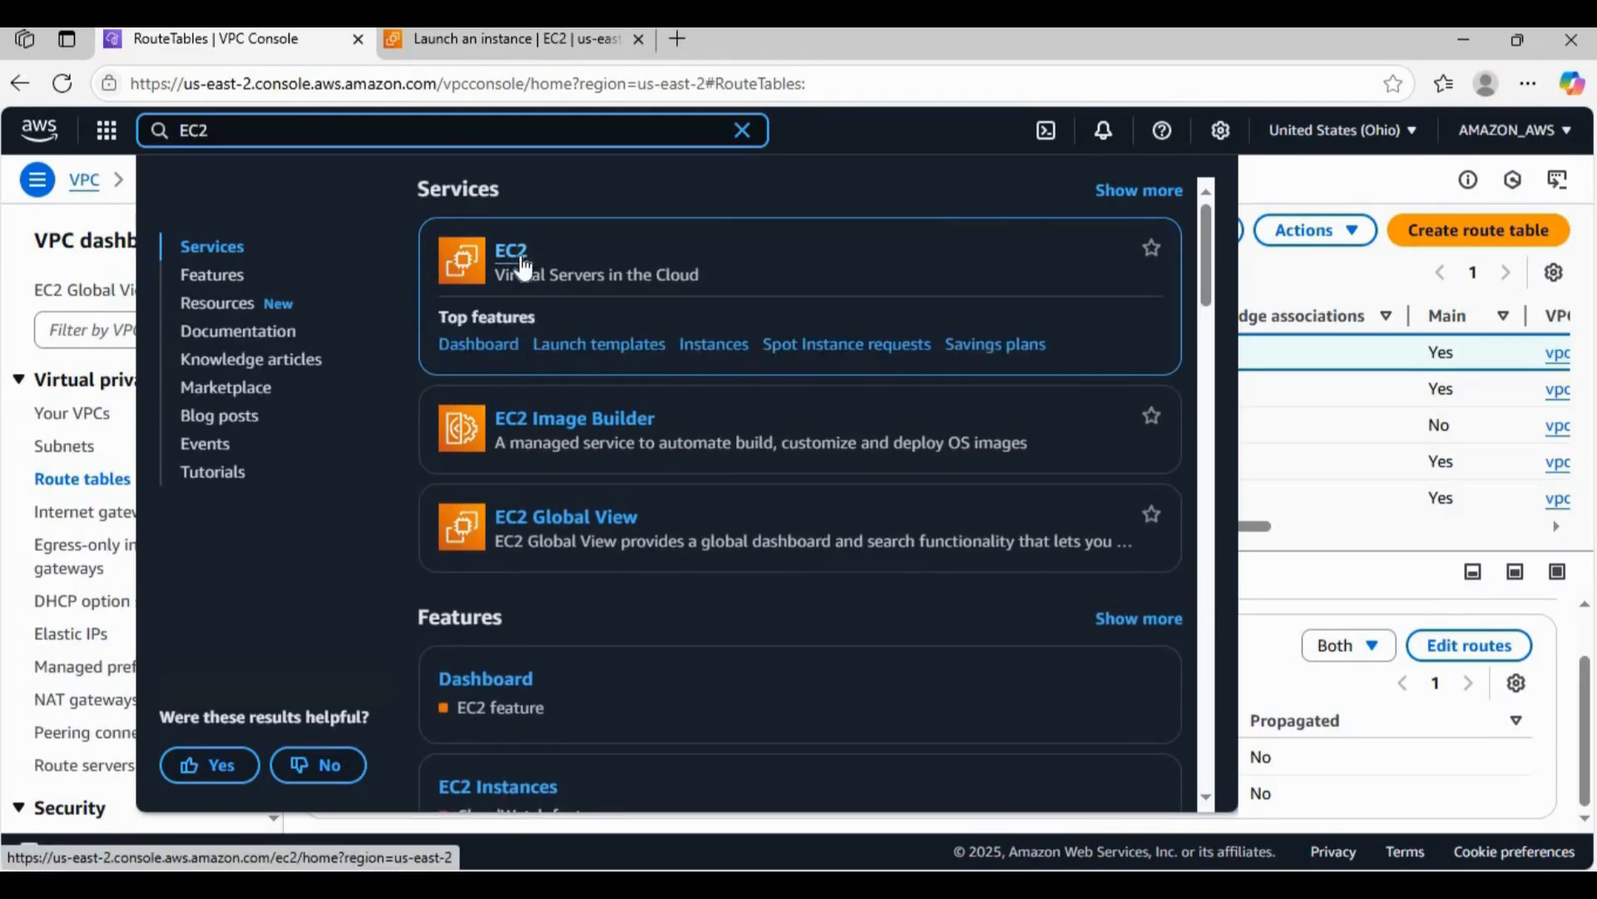
pyautogui.click(743, 129)
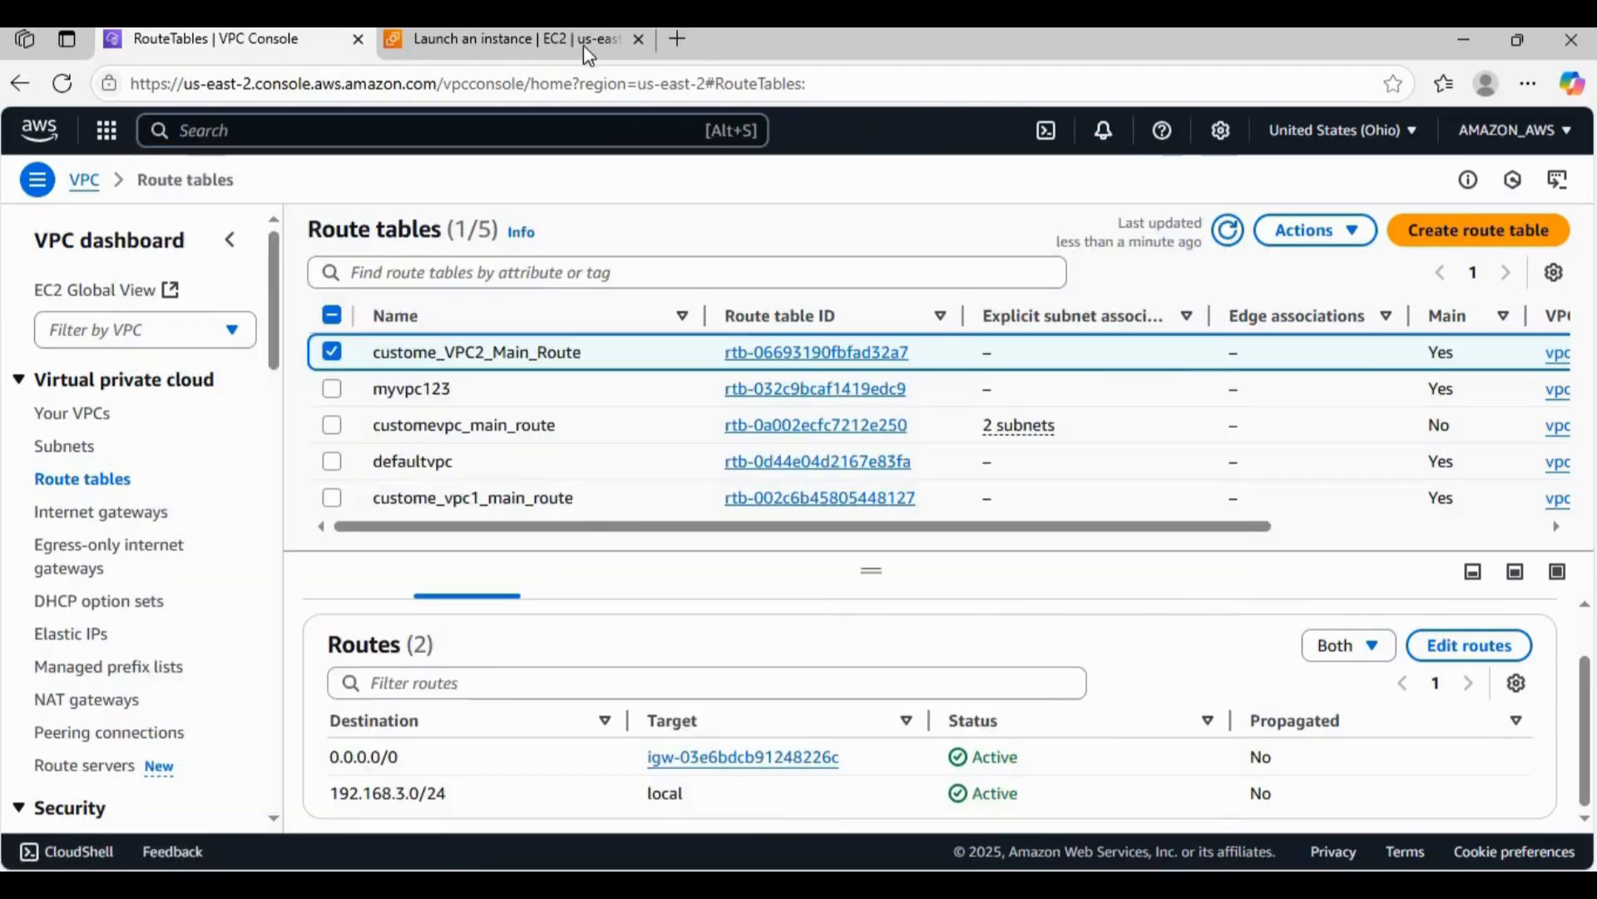
# Switch to the EC2 instance launch page and review the name, machine image, instance type, key pair and network settings
pyautogui.click(588, 42)
pyautogui.scroll(15, 466, 487)
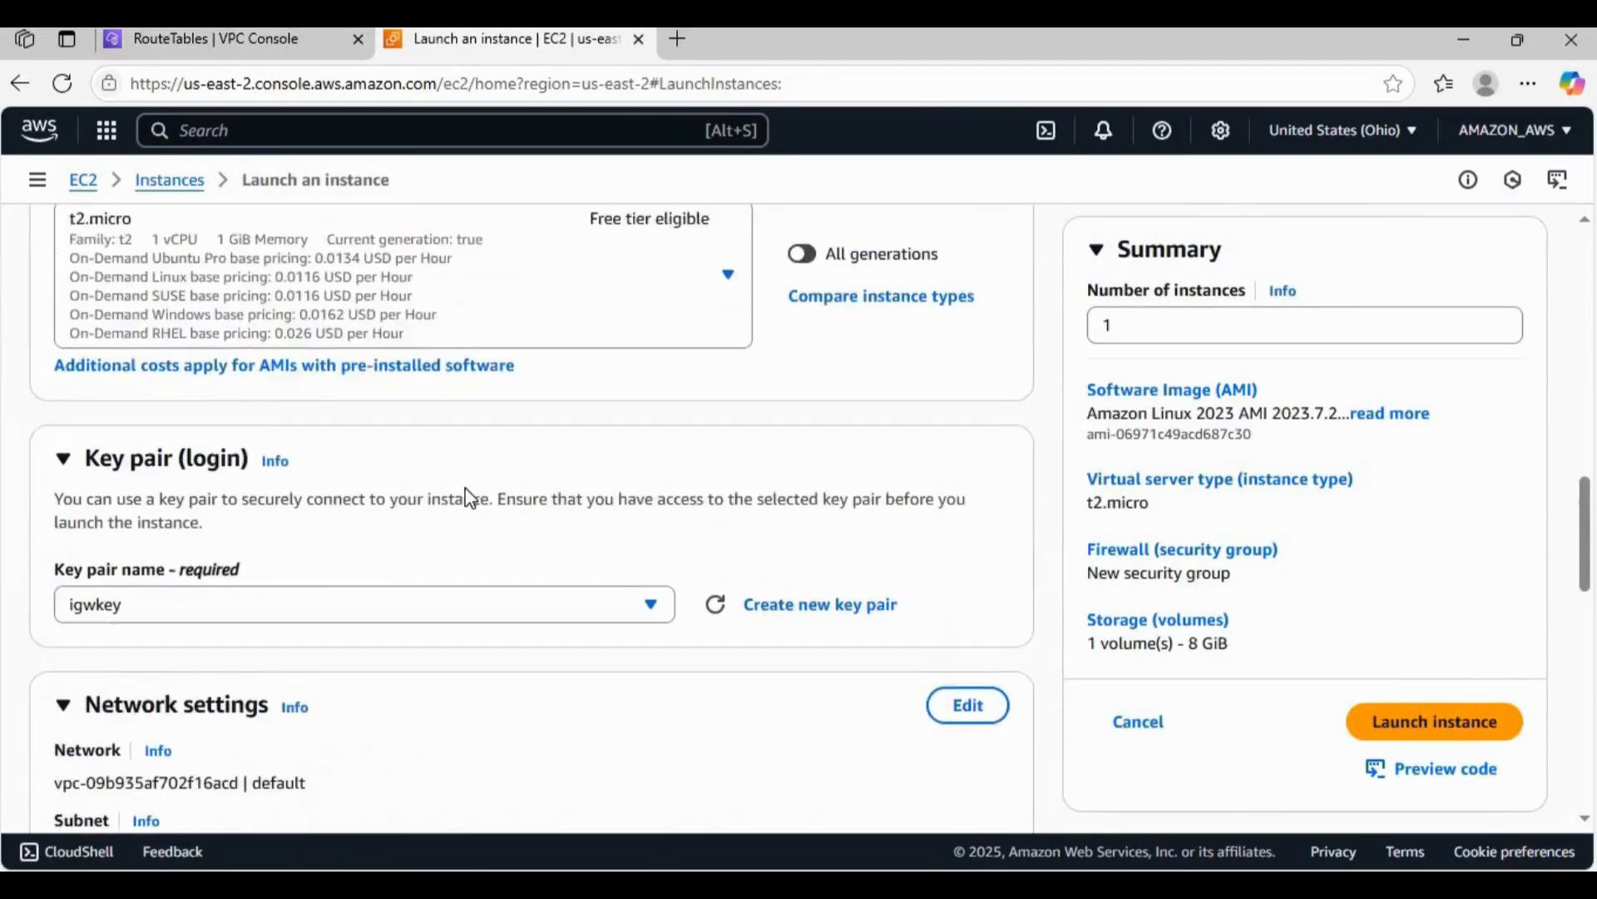
pyautogui.scroll(3, 464, 479)
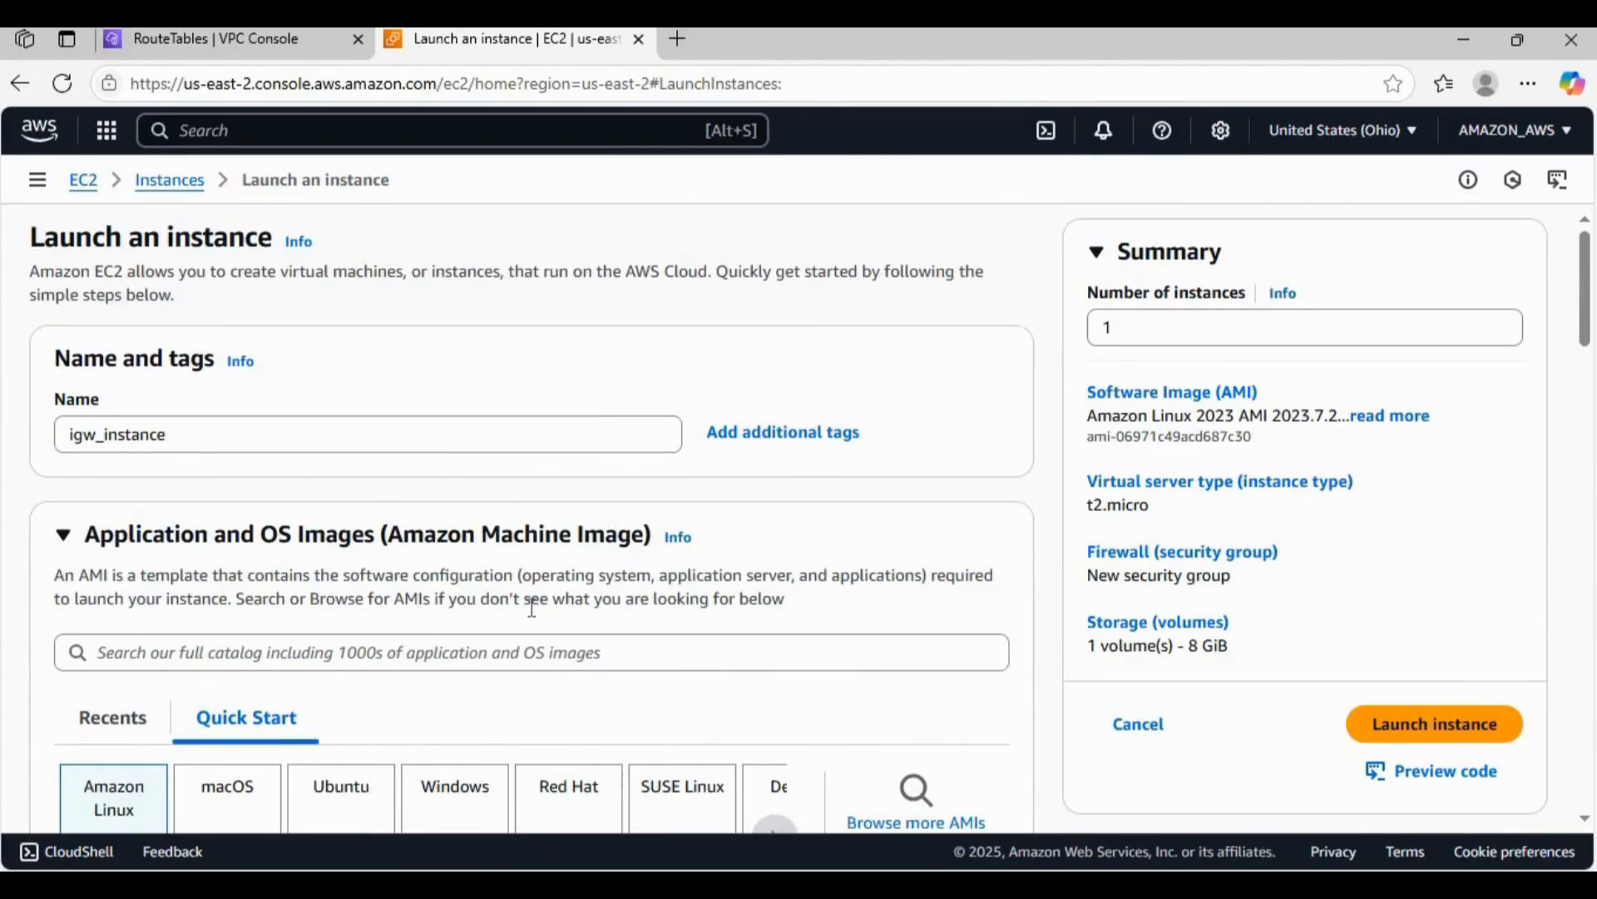
pyautogui.scroll(-4, 533, 607)
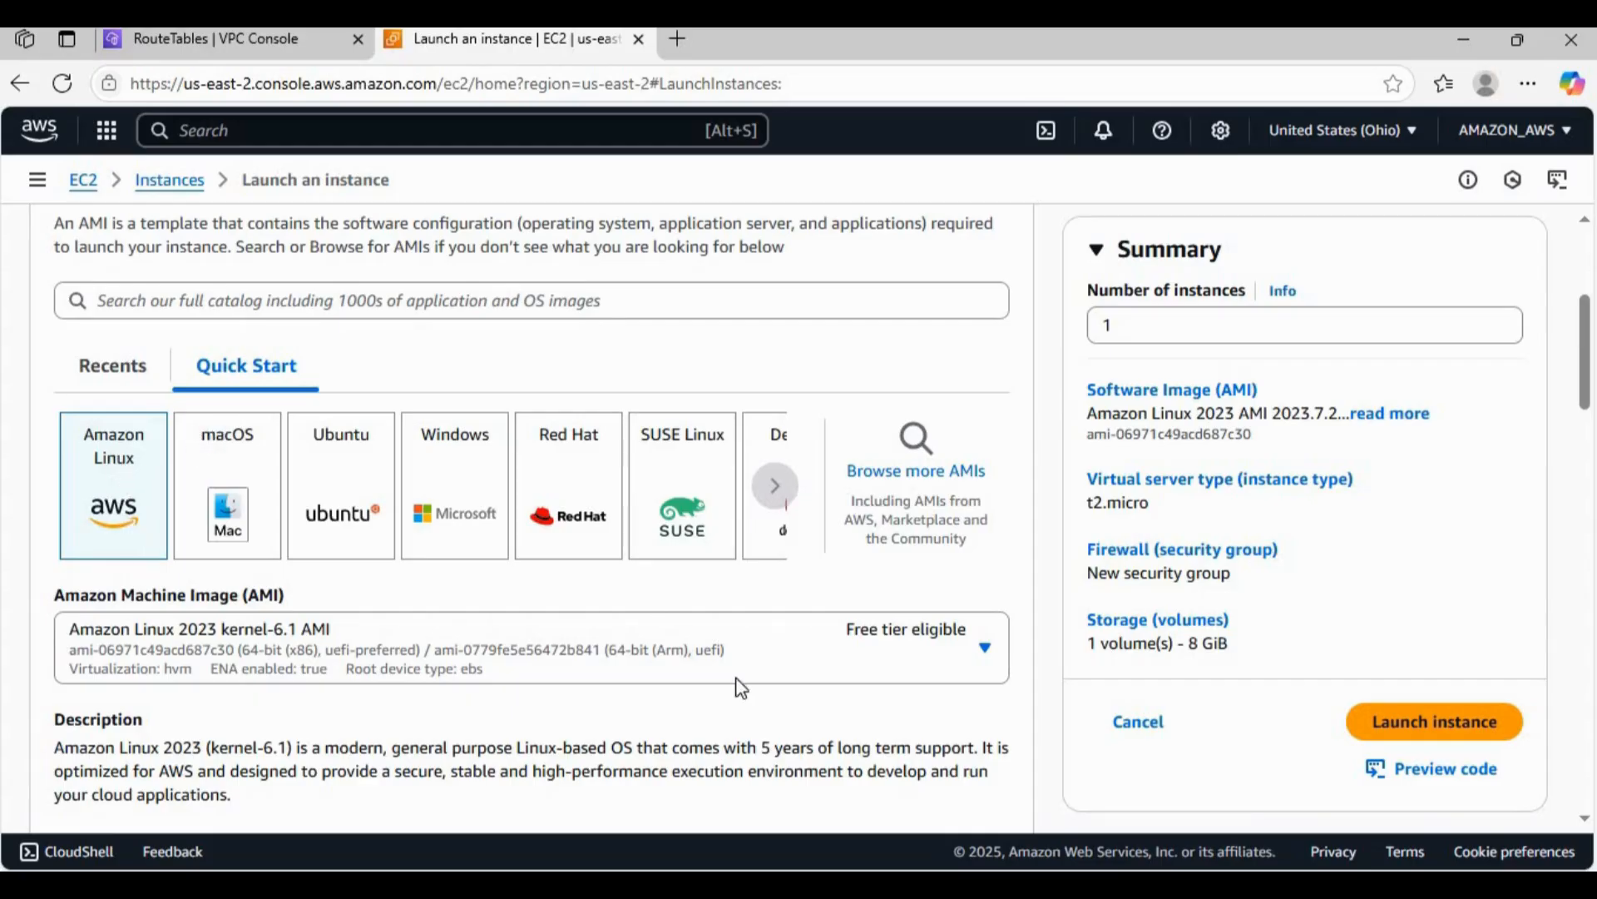
pyautogui.scroll(-6, 739, 689)
pyautogui.scroll(-4, 739, 691)
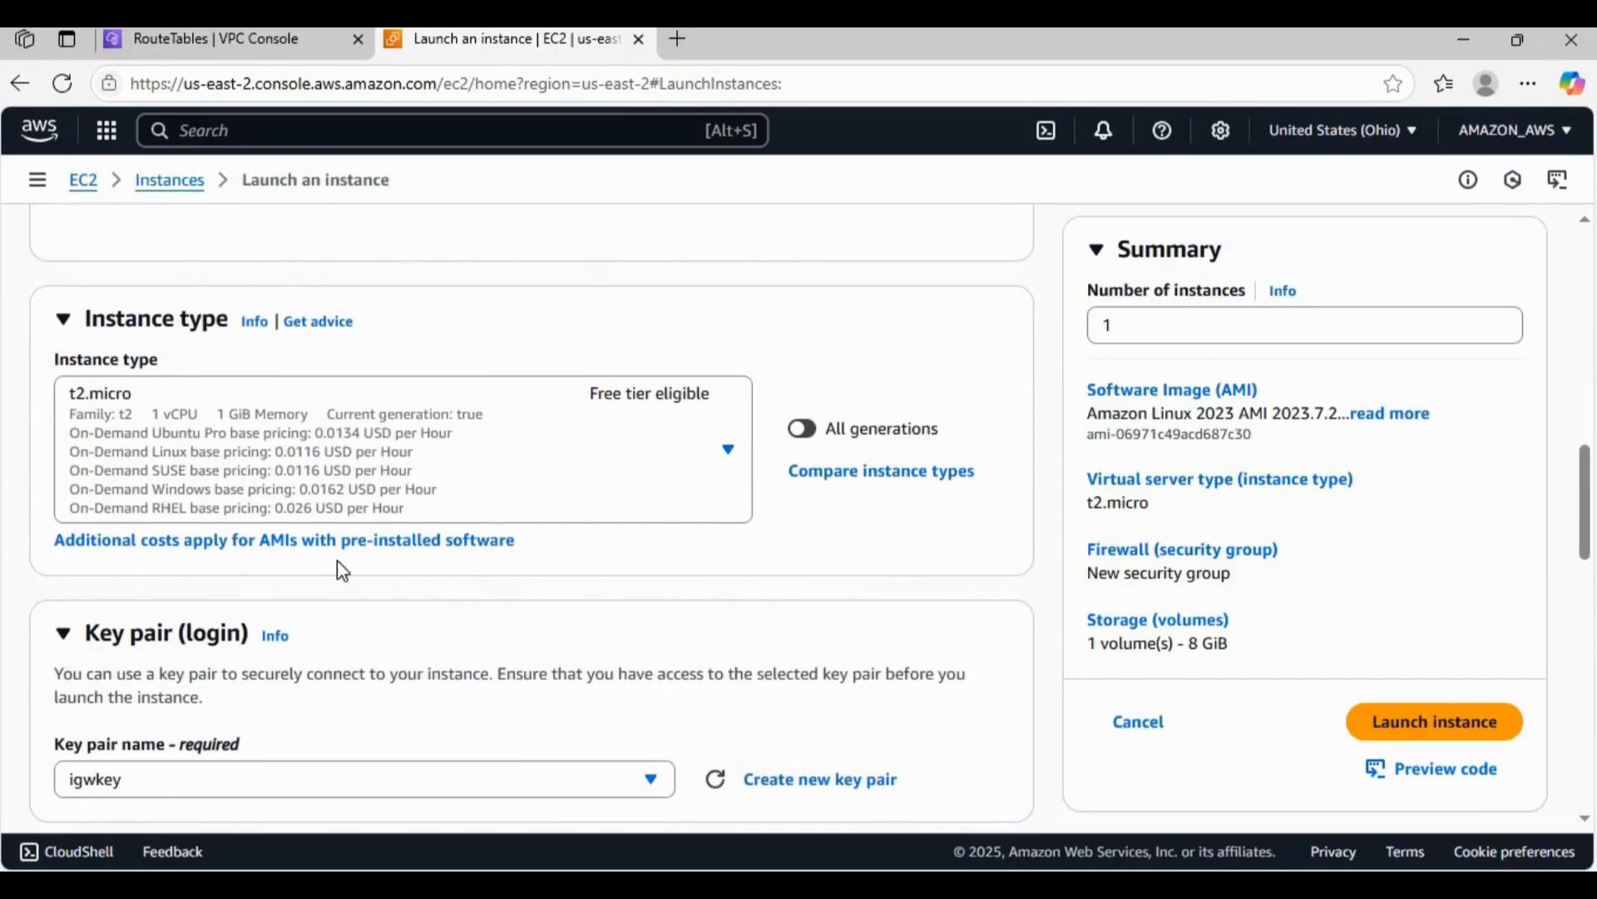
pyautogui.scroll(-4, 701, 716)
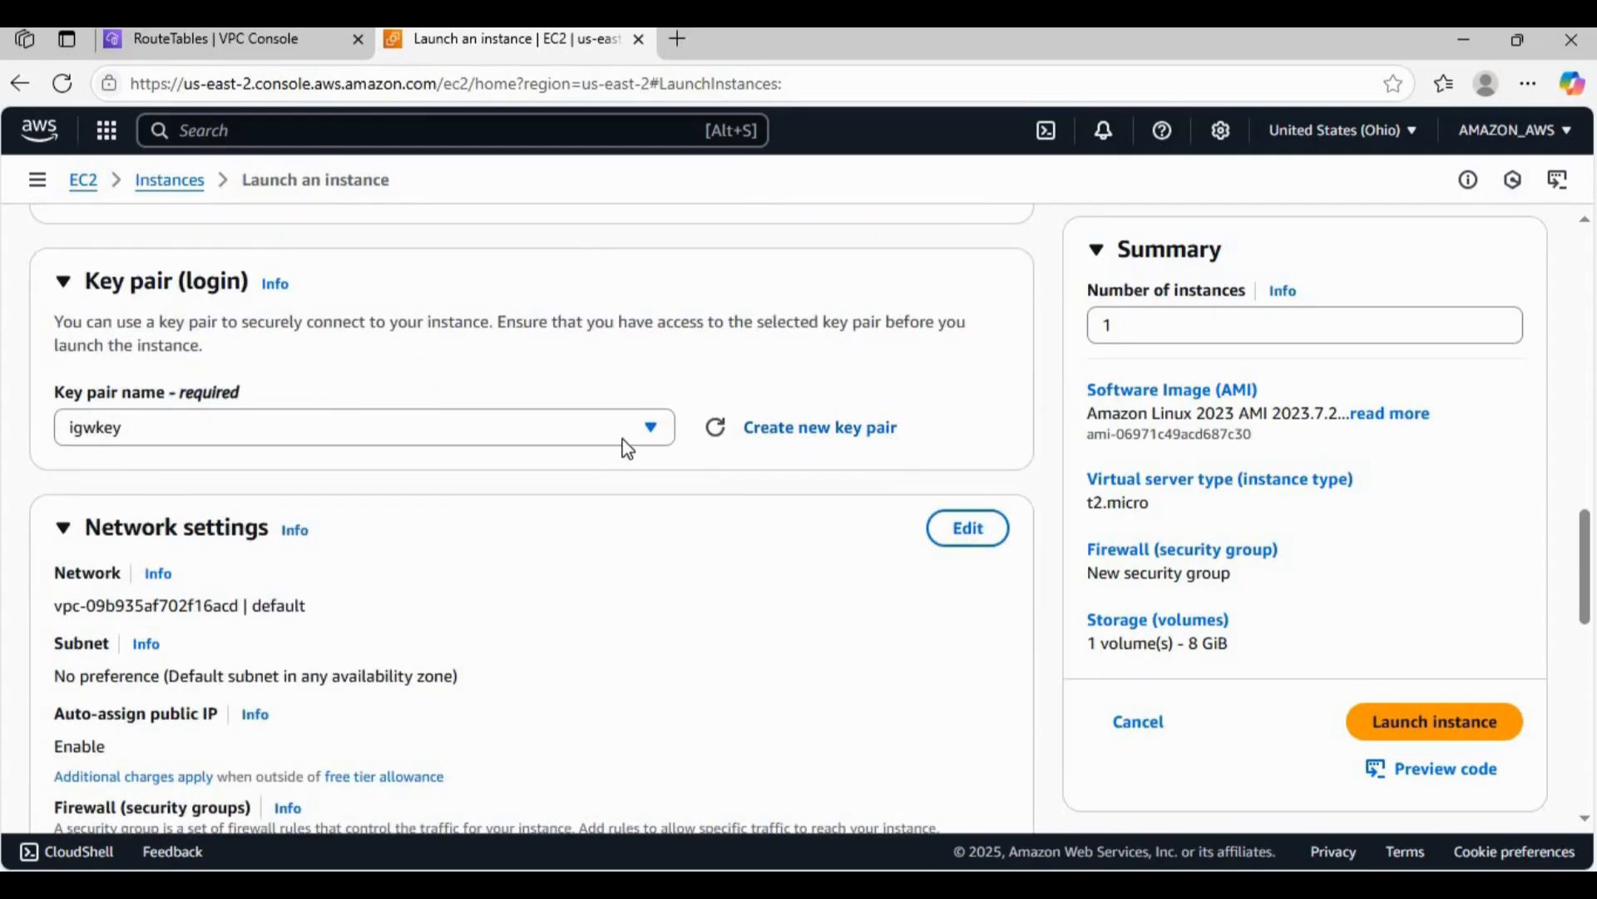
pyautogui.scroll(-1, 482, 626)
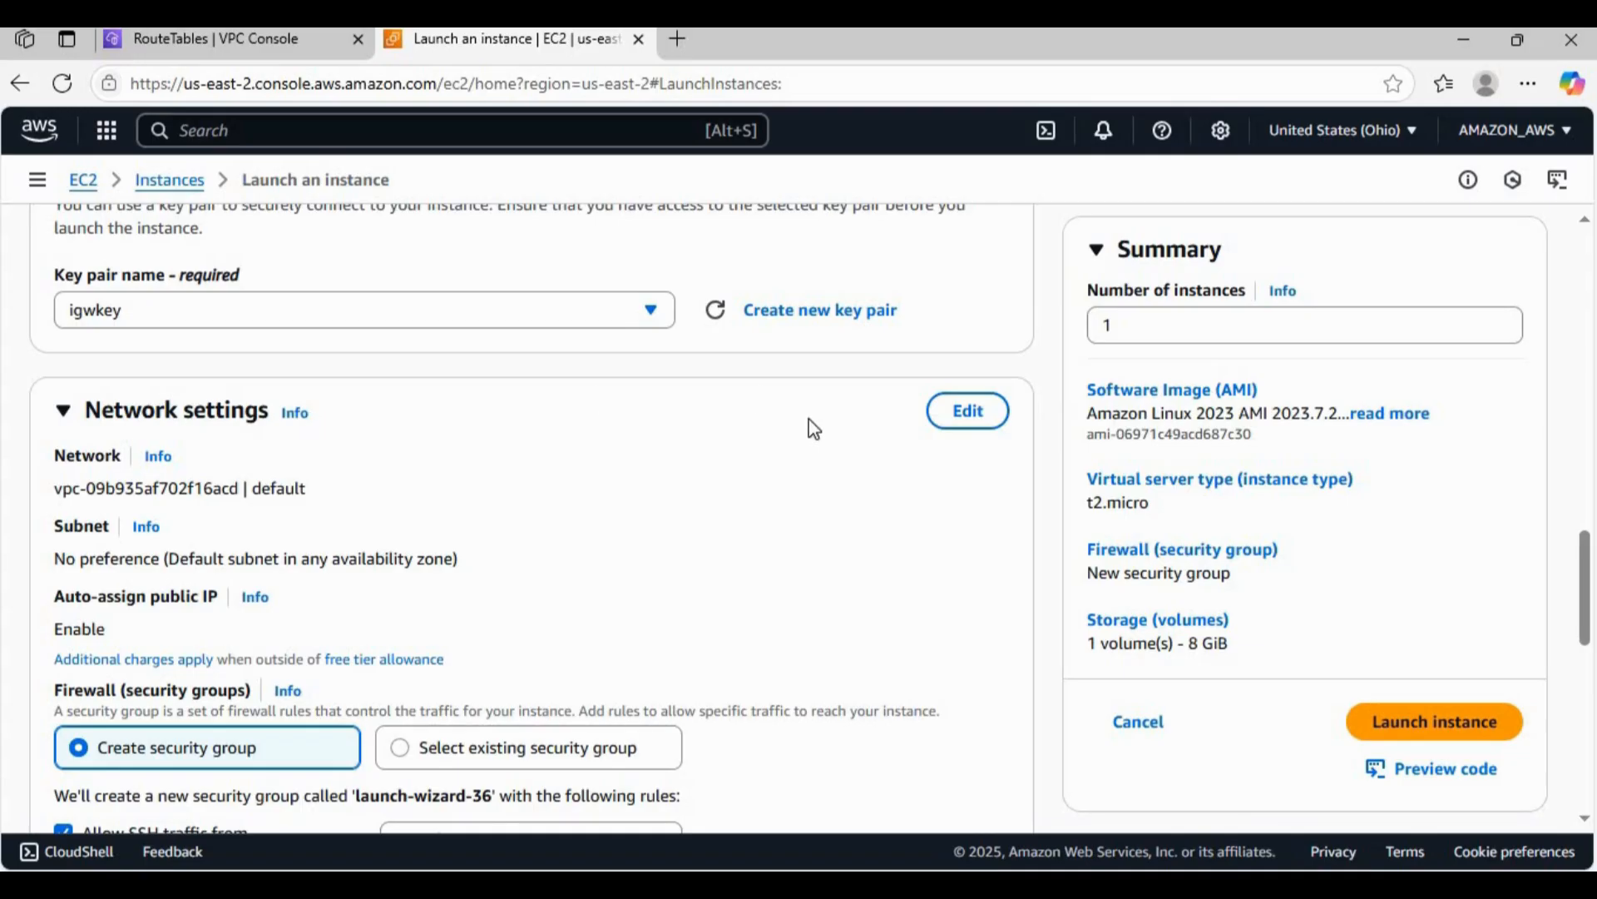
# Edit the instance's network settings and set the VPC to custom_VPC2
pyautogui.click(985, 417)
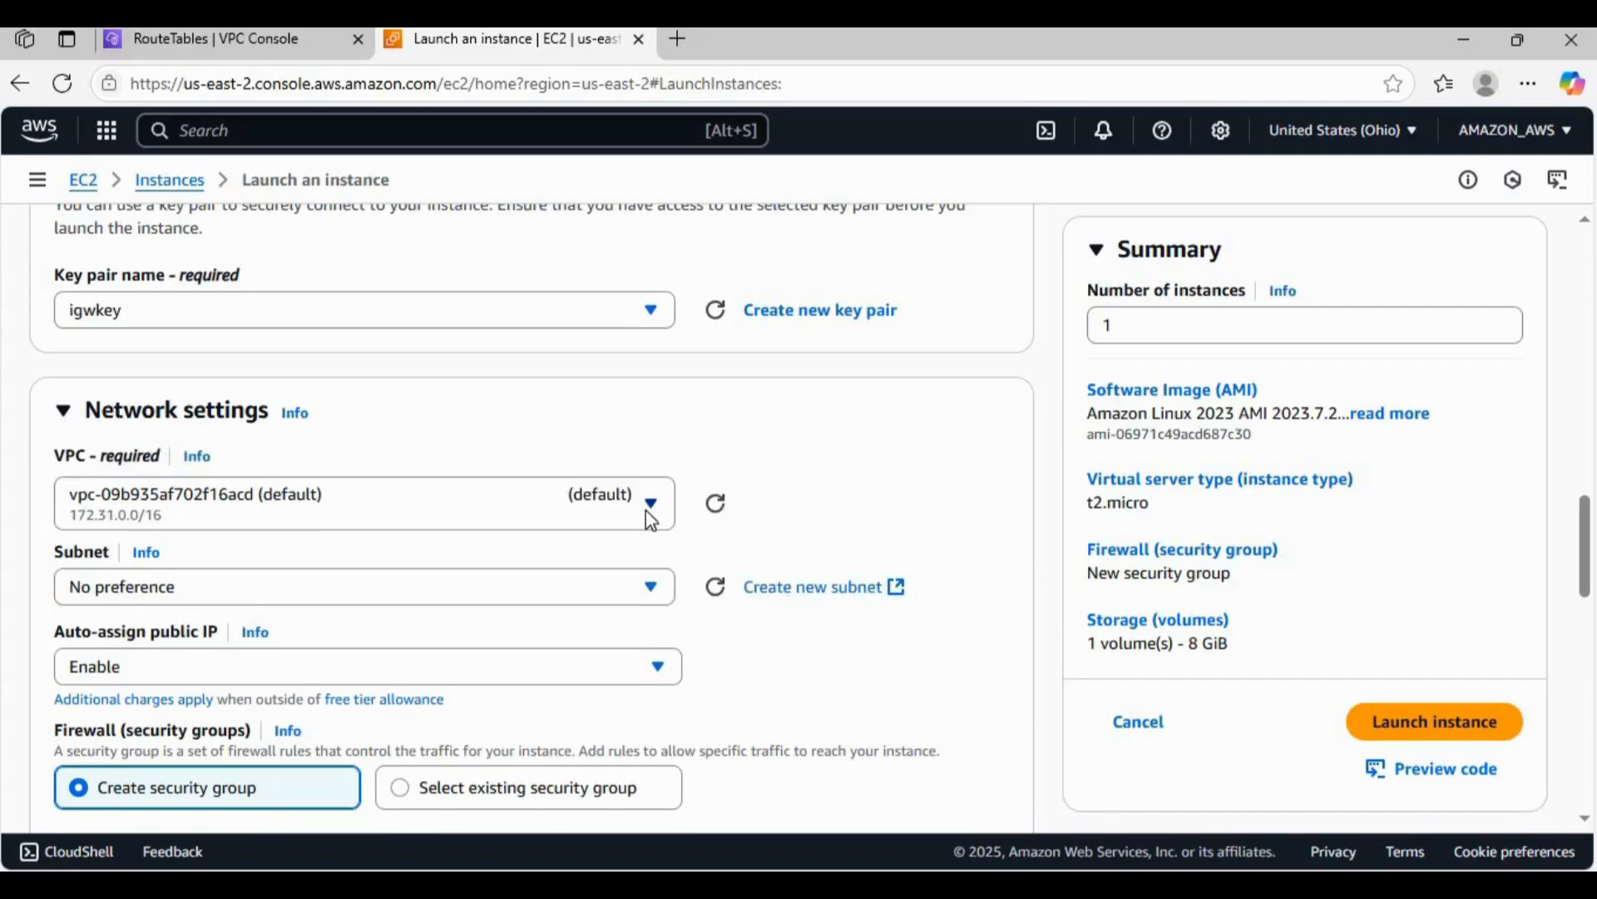
pyautogui.click(651, 514)
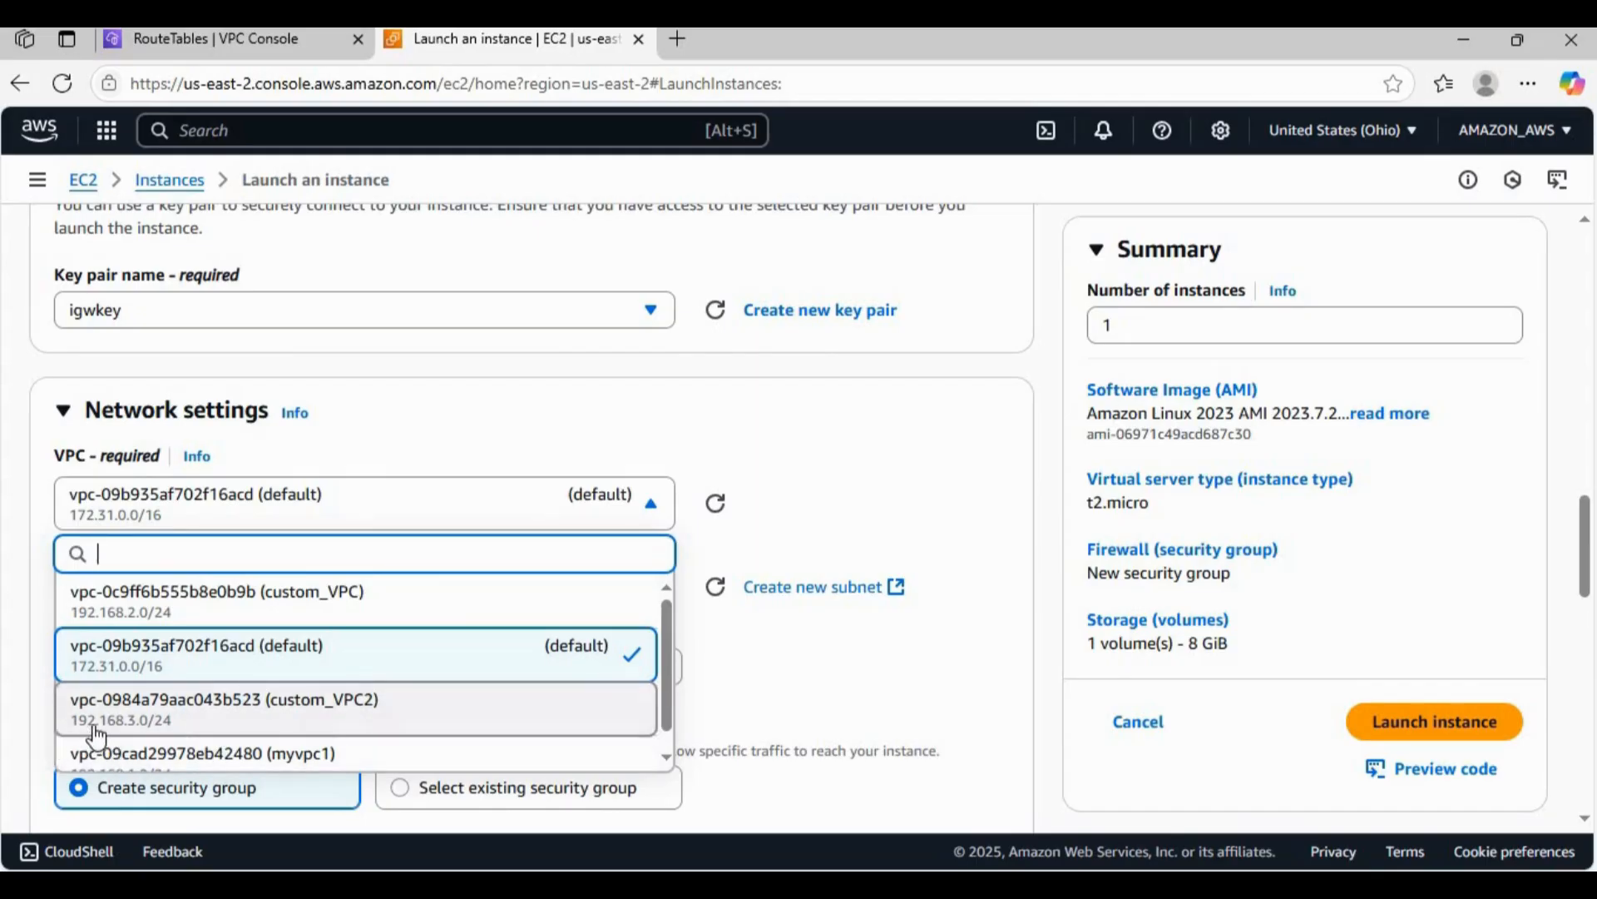
pyautogui.click(160, 717)
pyautogui.rightClick(160, 722)
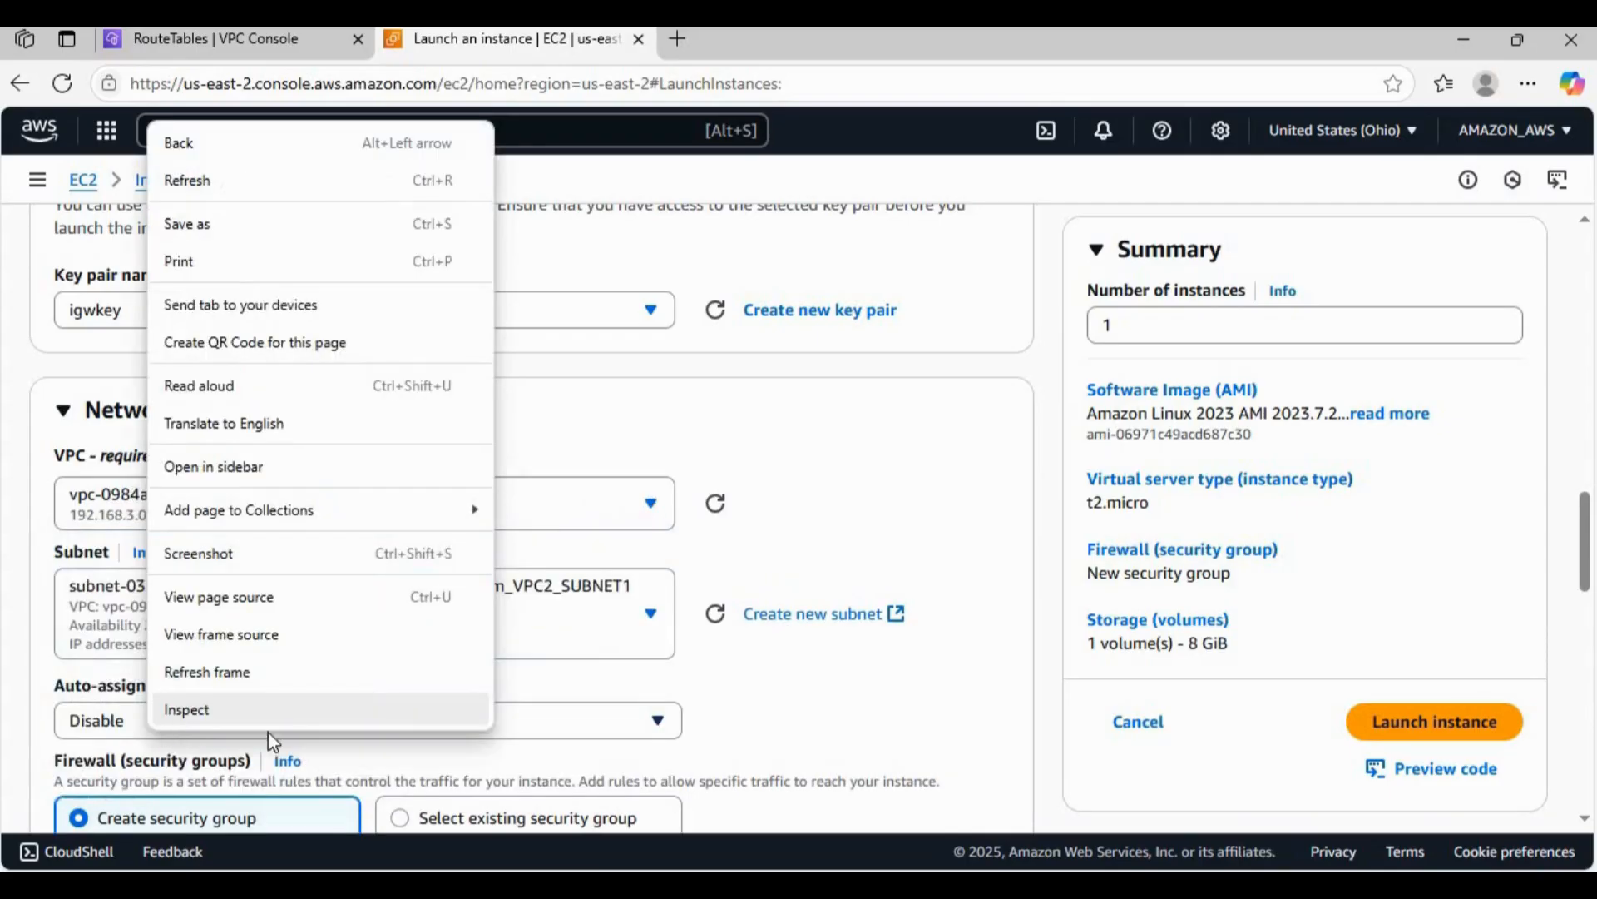
pyautogui.click(737, 678)
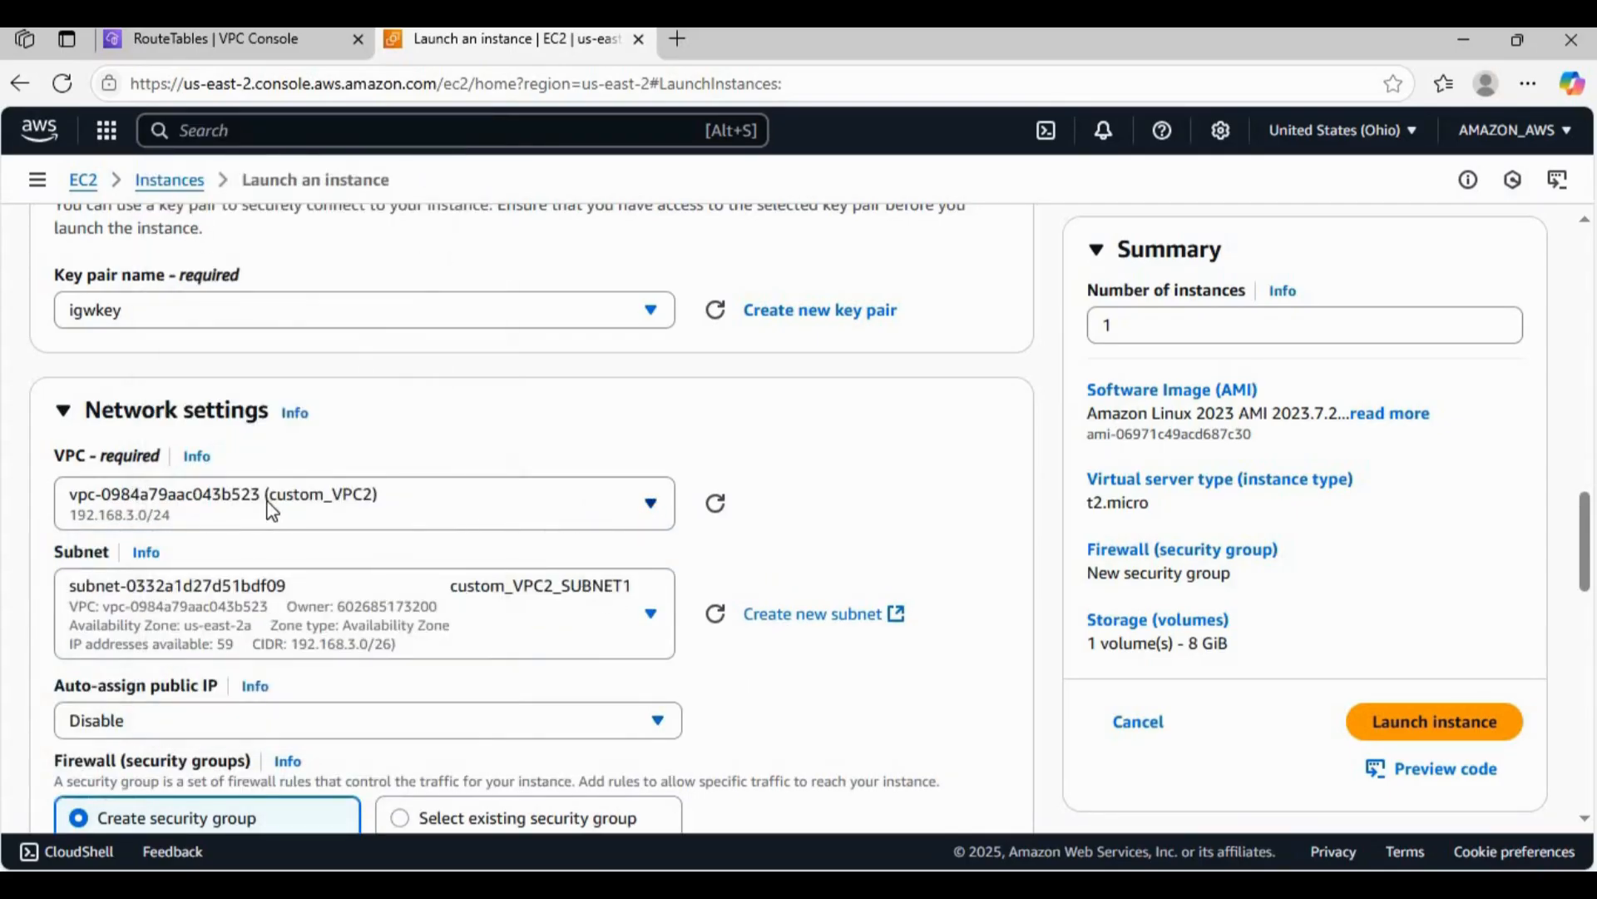
# Choose the subnet custom_VPC2_SUBNET1 for the instance and enable auto-assign public IP
pyautogui.click(481, 625)
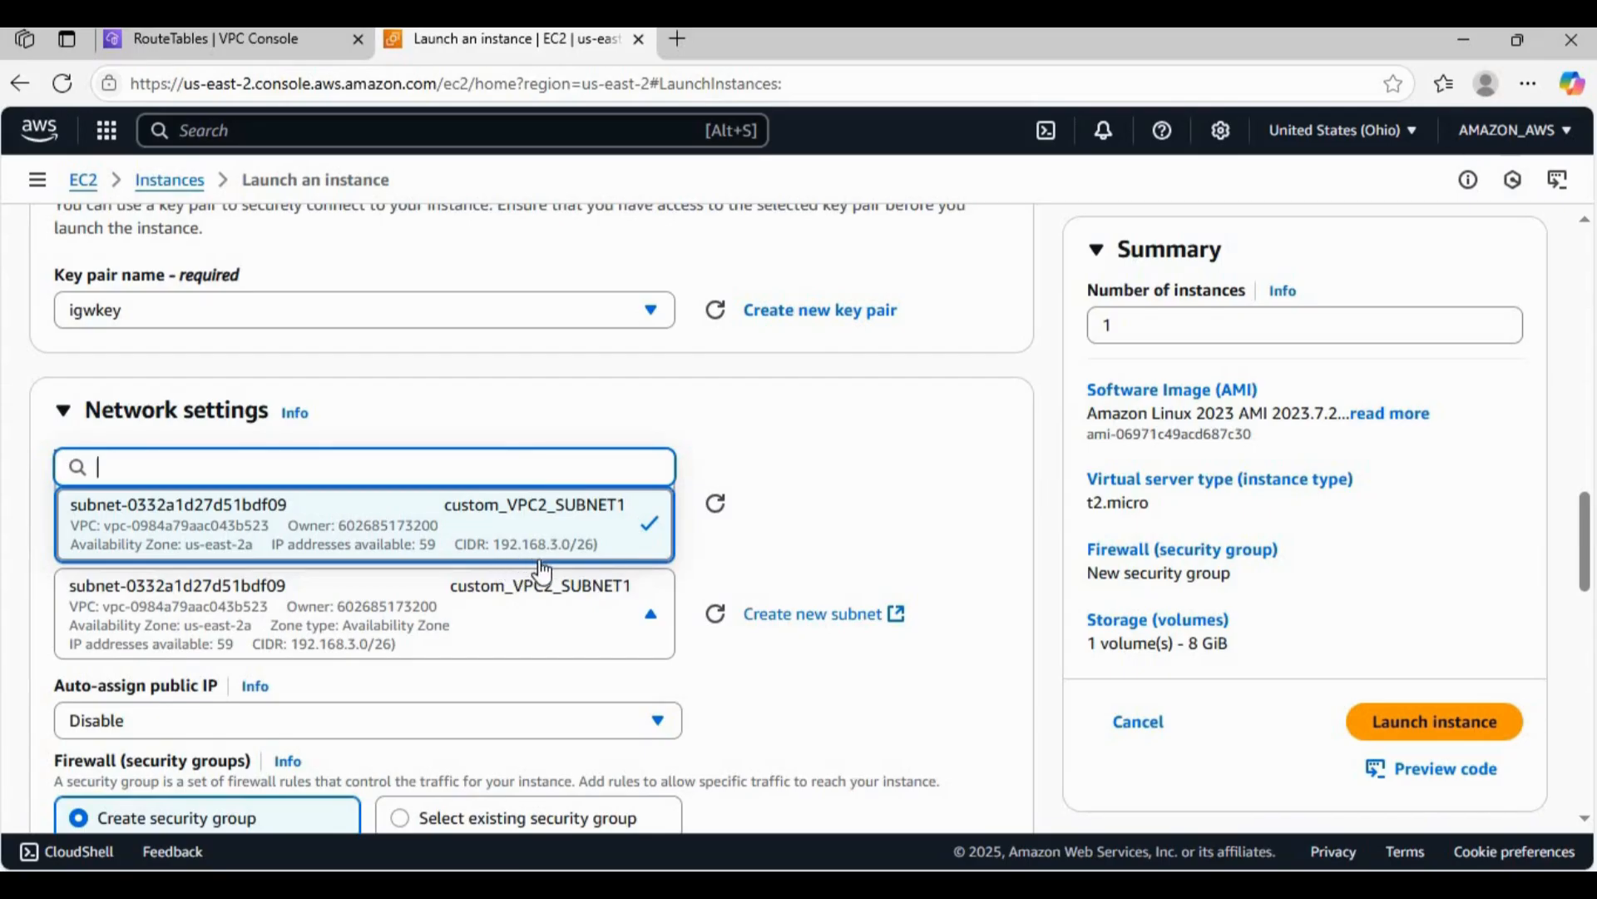
pyautogui.click(583, 546)
pyautogui.scroll(-3, 558, 488)
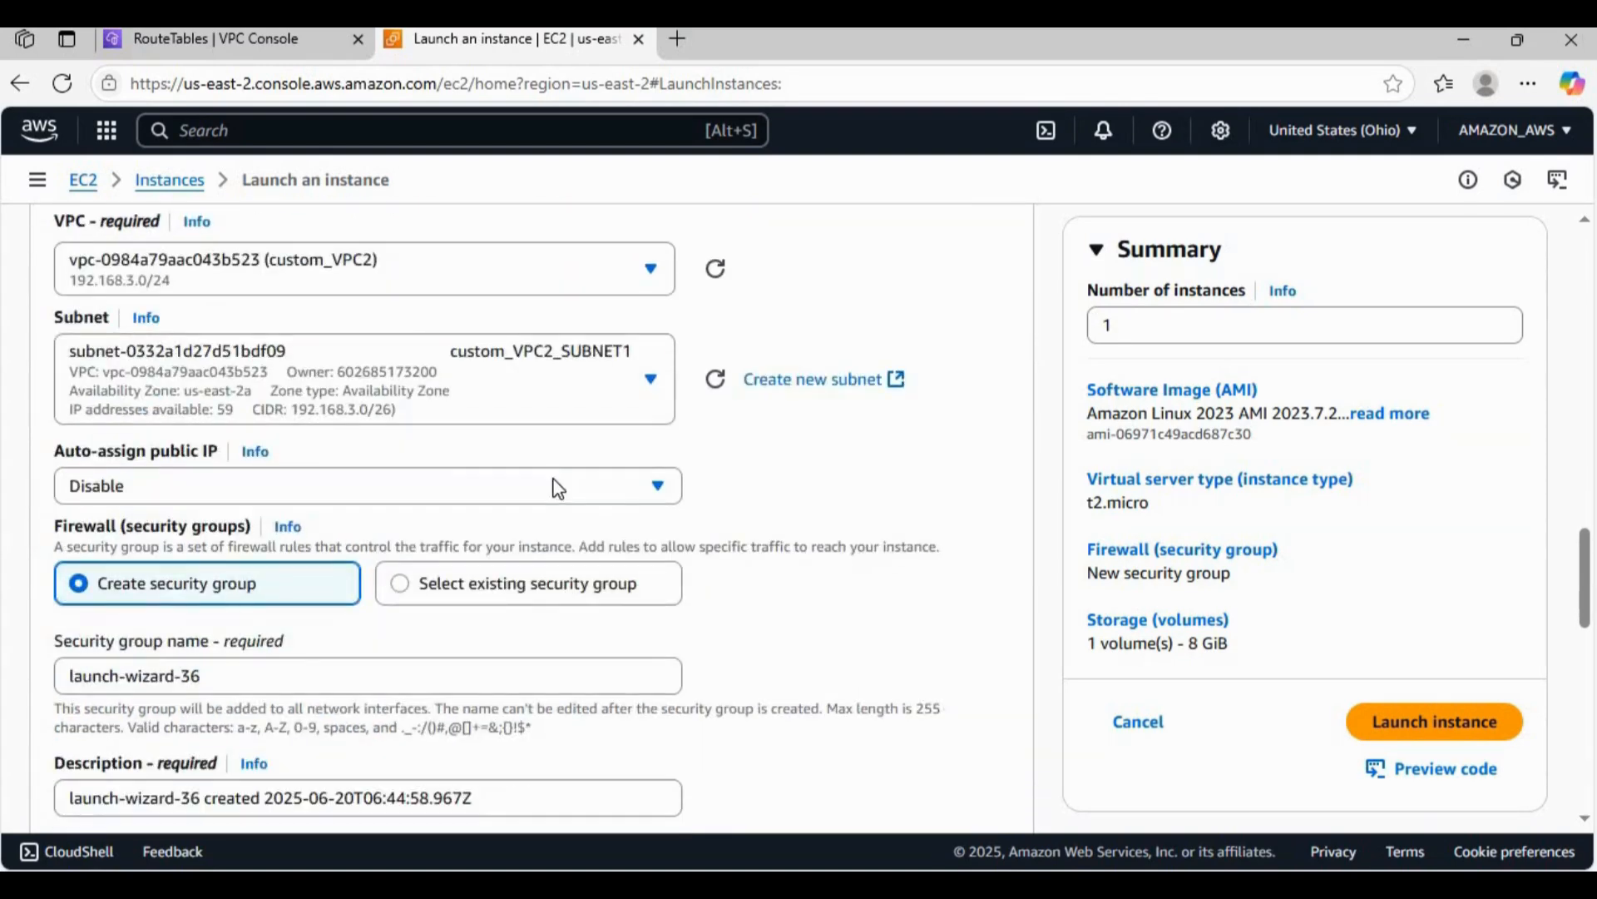
pyautogui.click(517, 491)
pyautogui.click(395, 538)
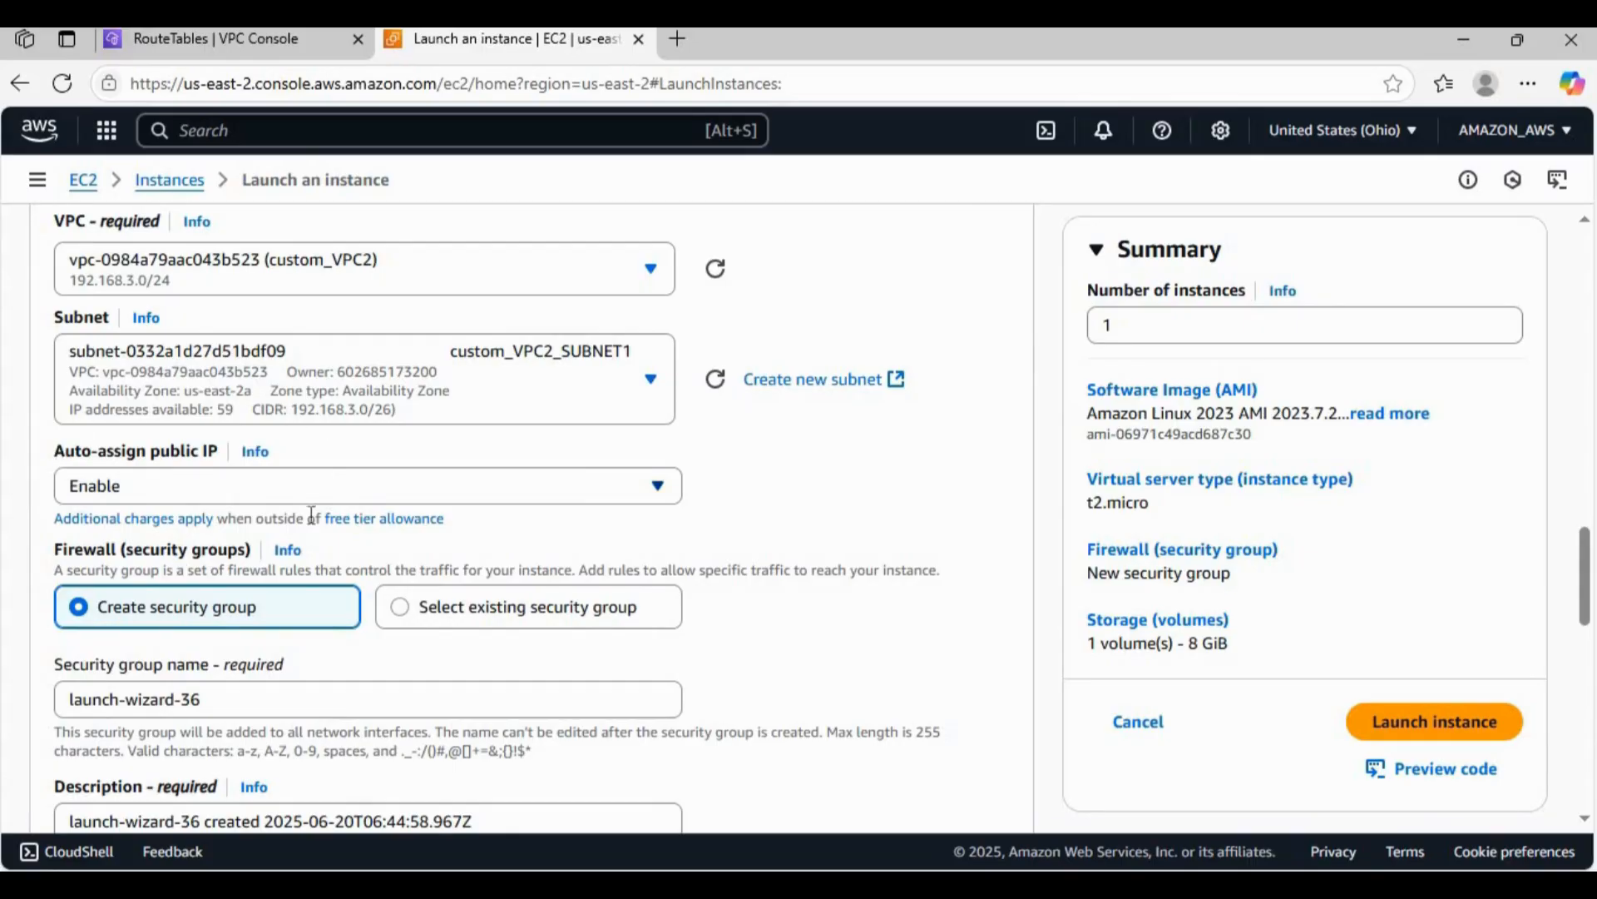
pyautogui.click(134, 485)
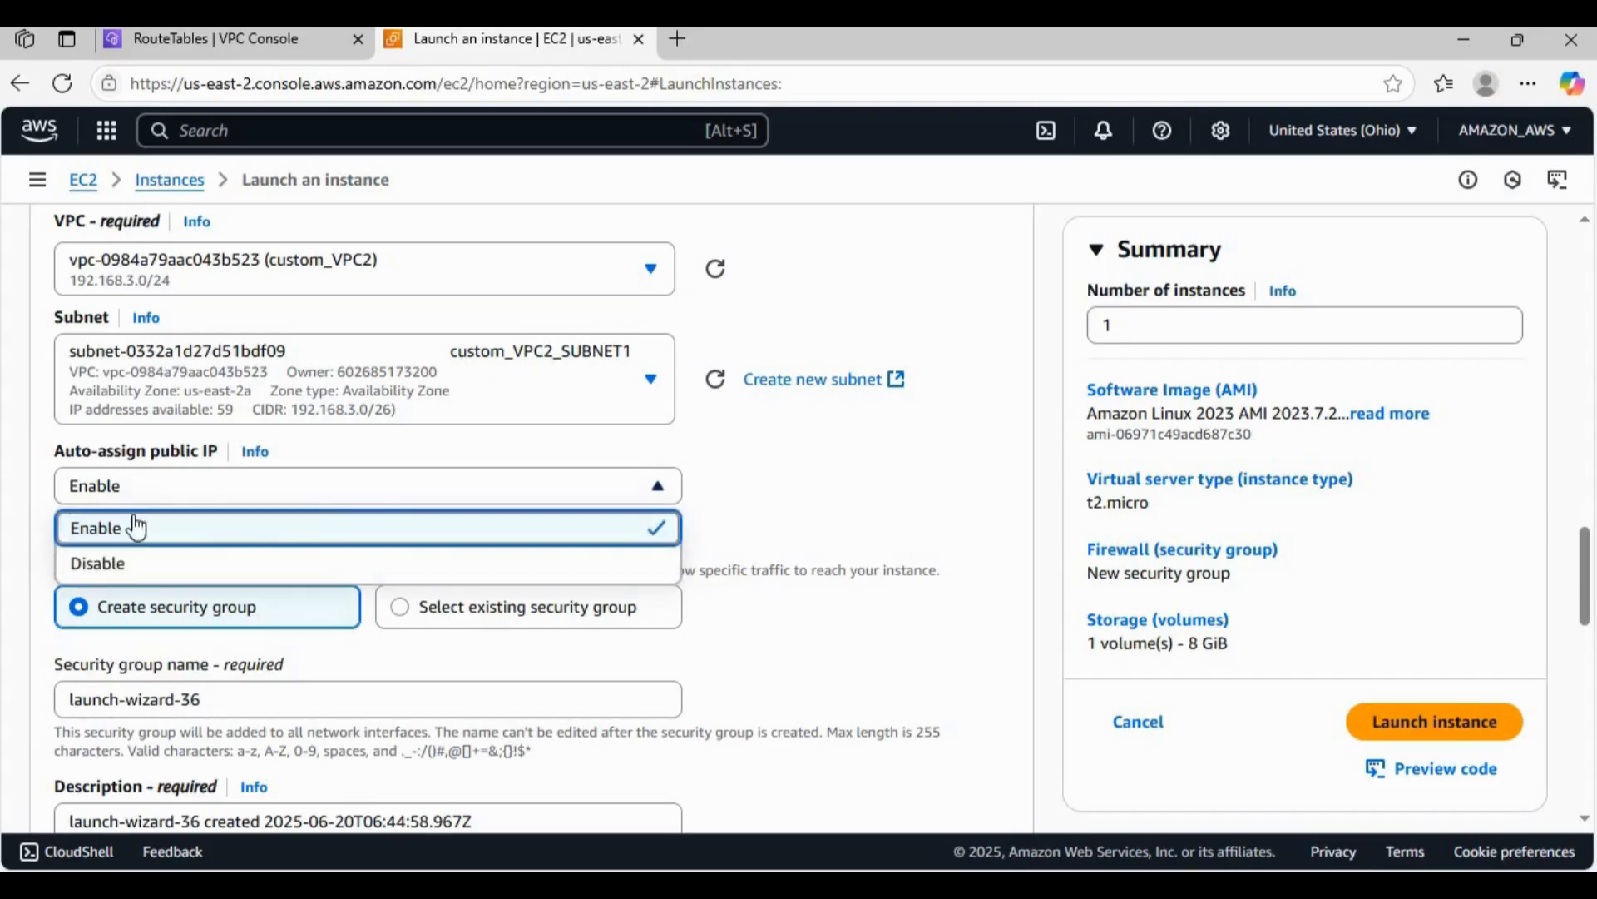
pyautogui.click(144, 559)
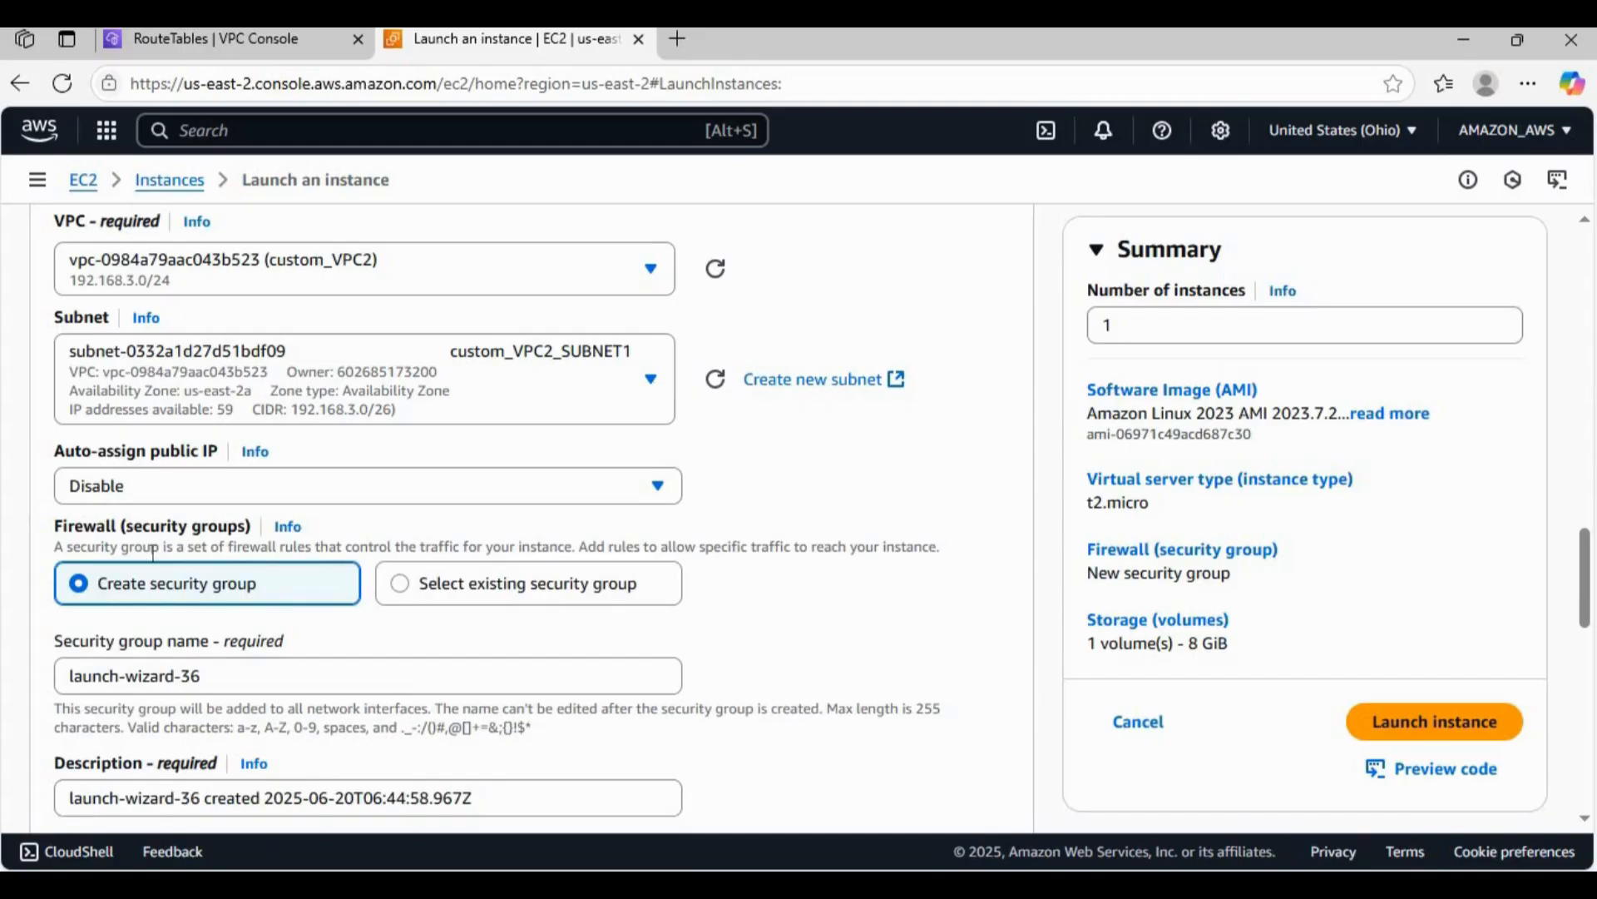
pyautogui.click(165, 484)
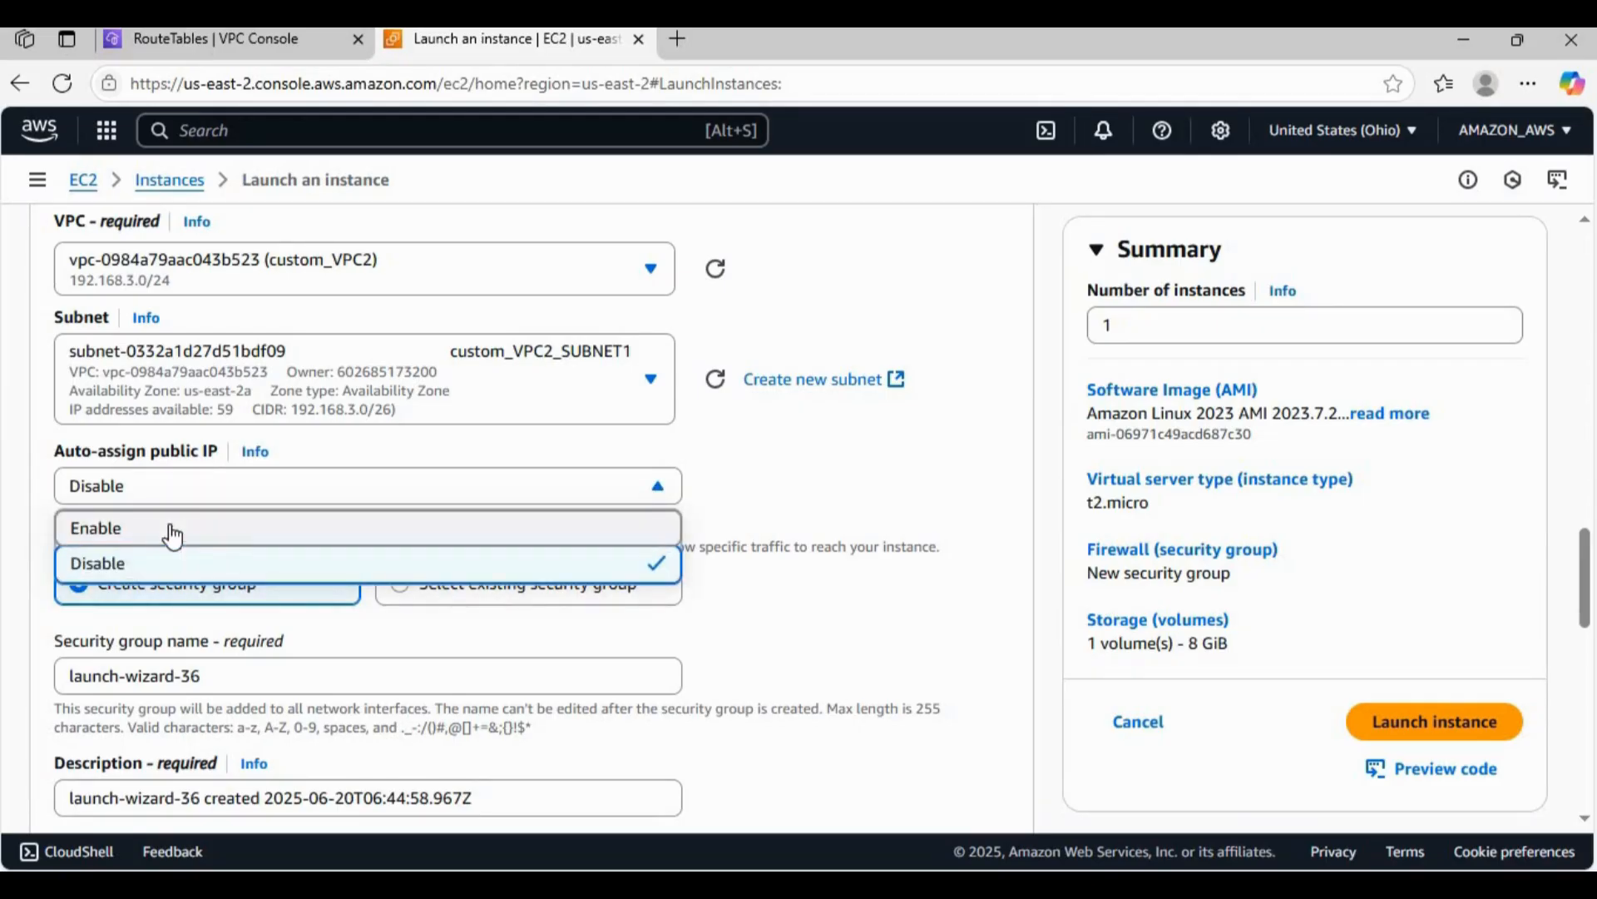
pyautogui.click(172, 532)
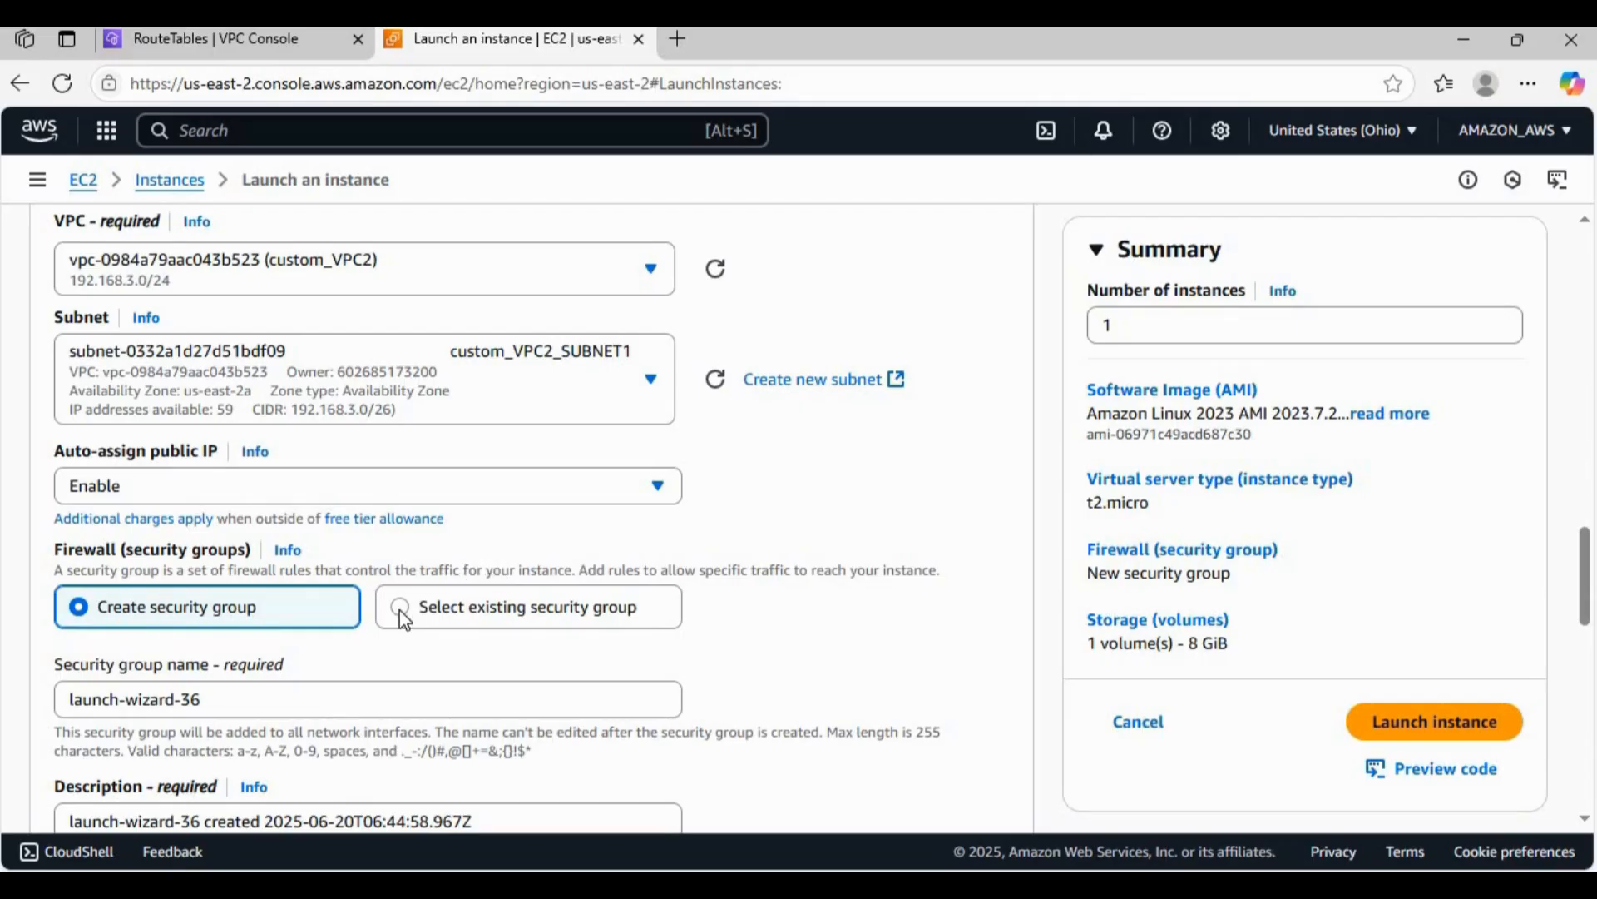
pyautogui.click(514, 613)
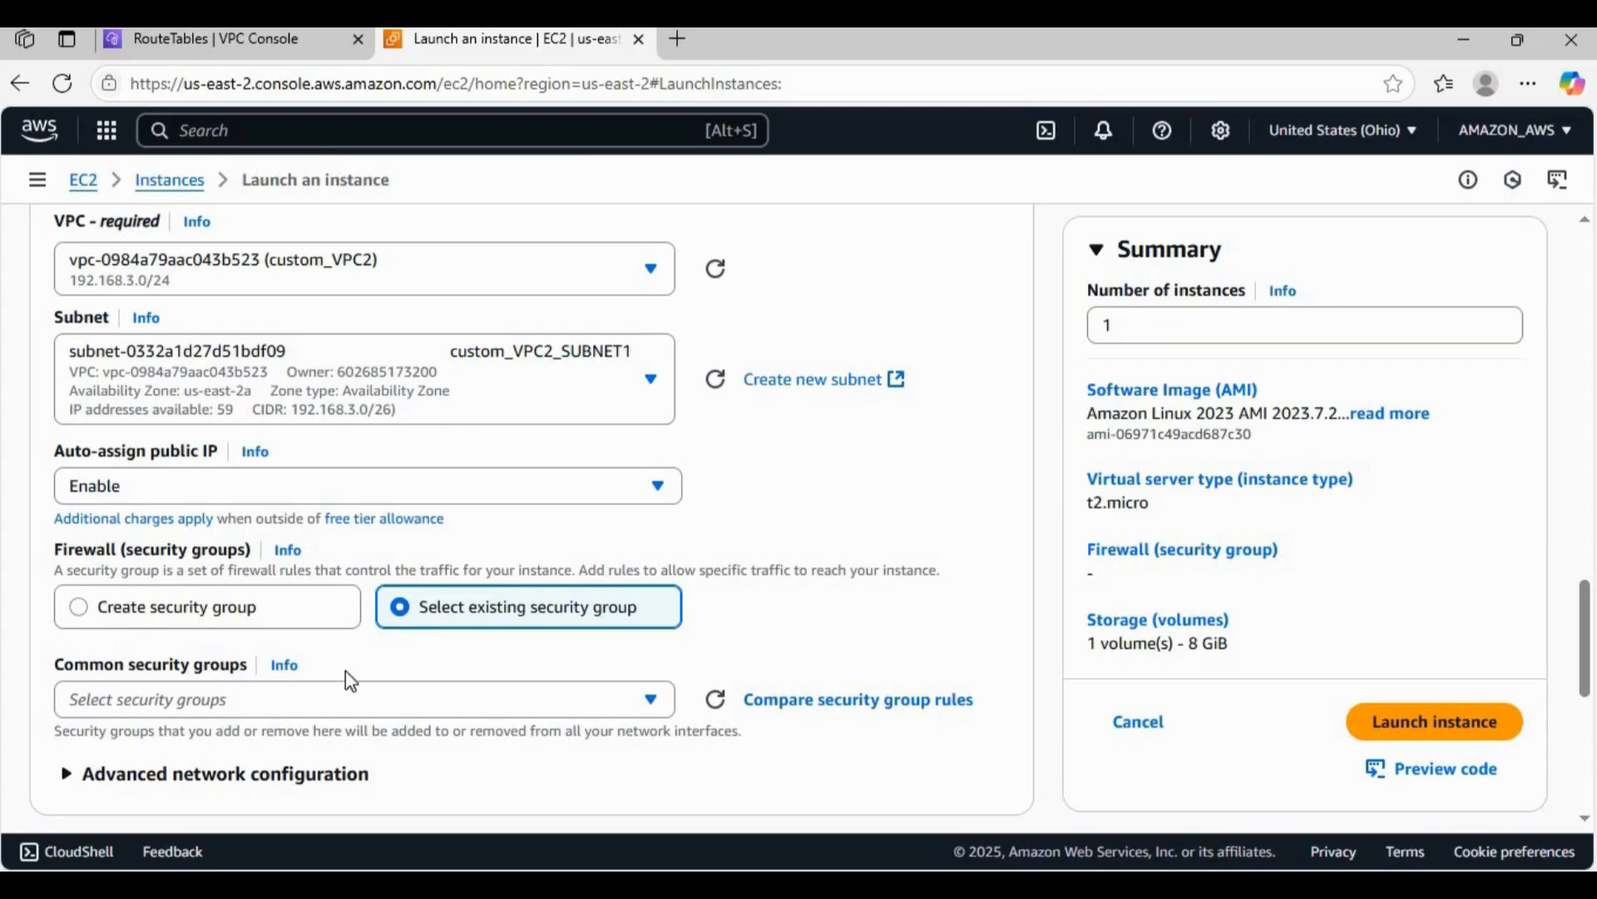
pyautogui.click(231, 701)
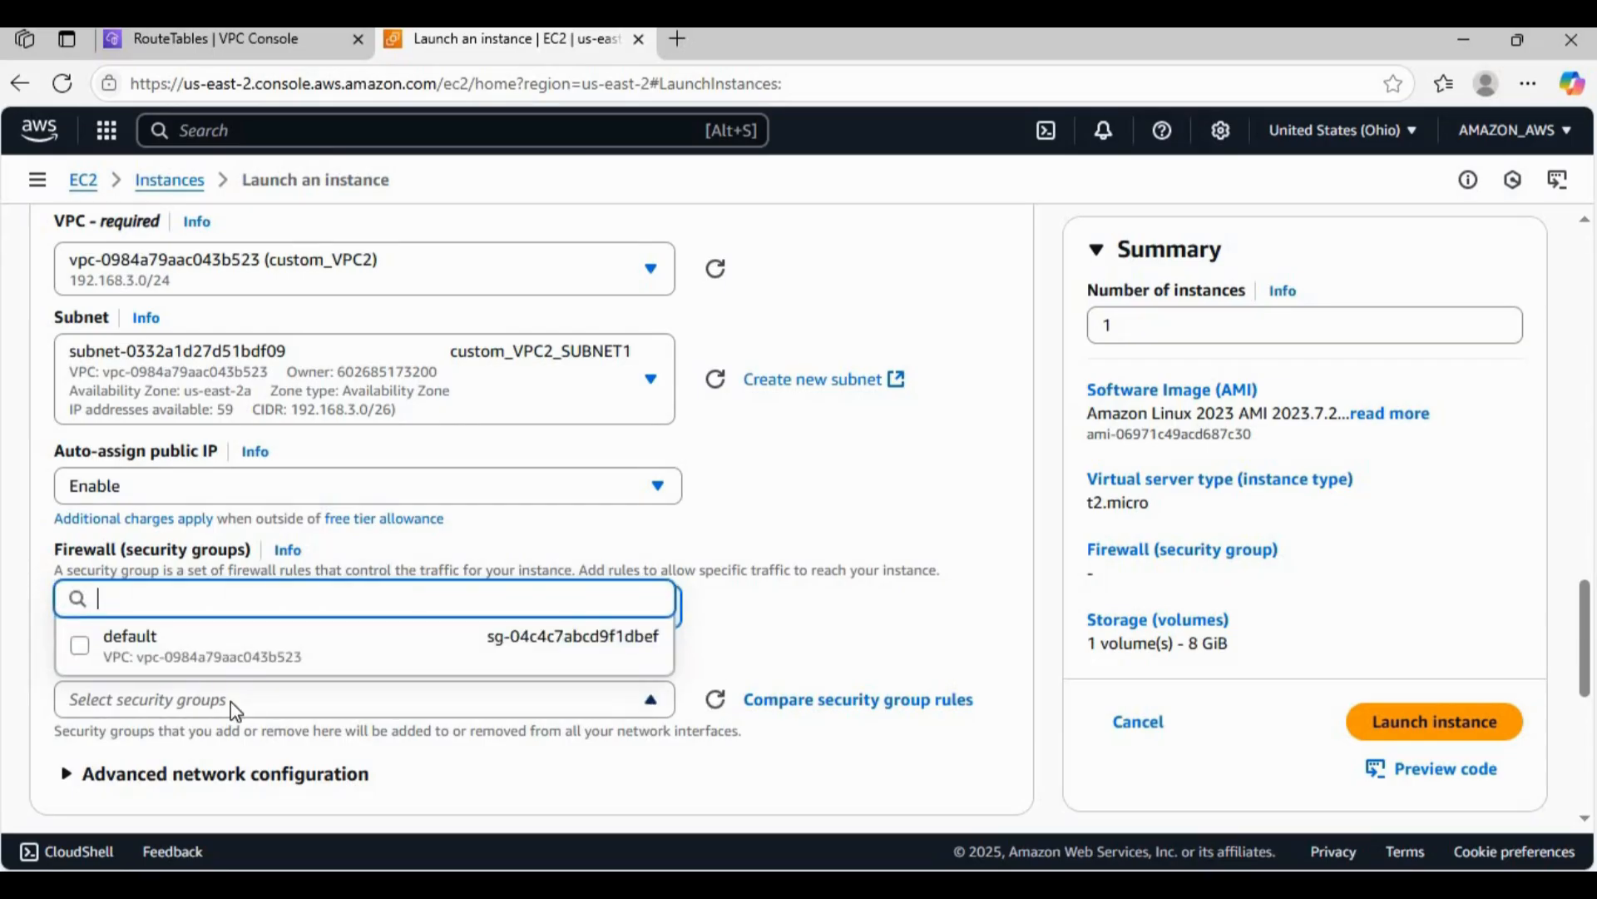
pyautogui.click(811, 637)
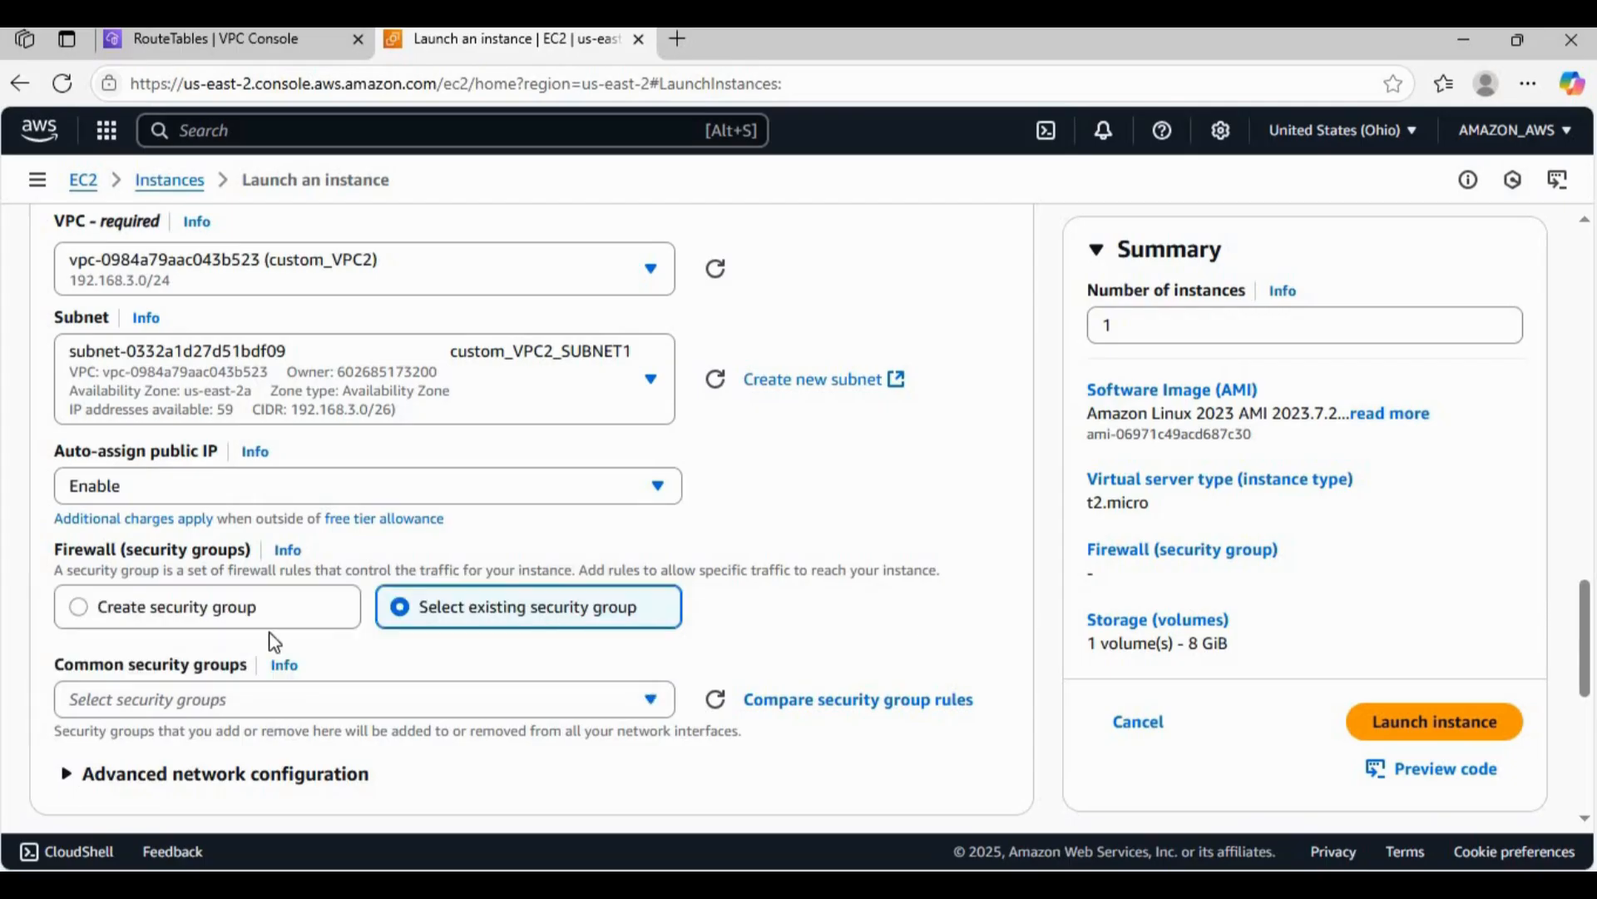
pyautogui.click(197, 611)
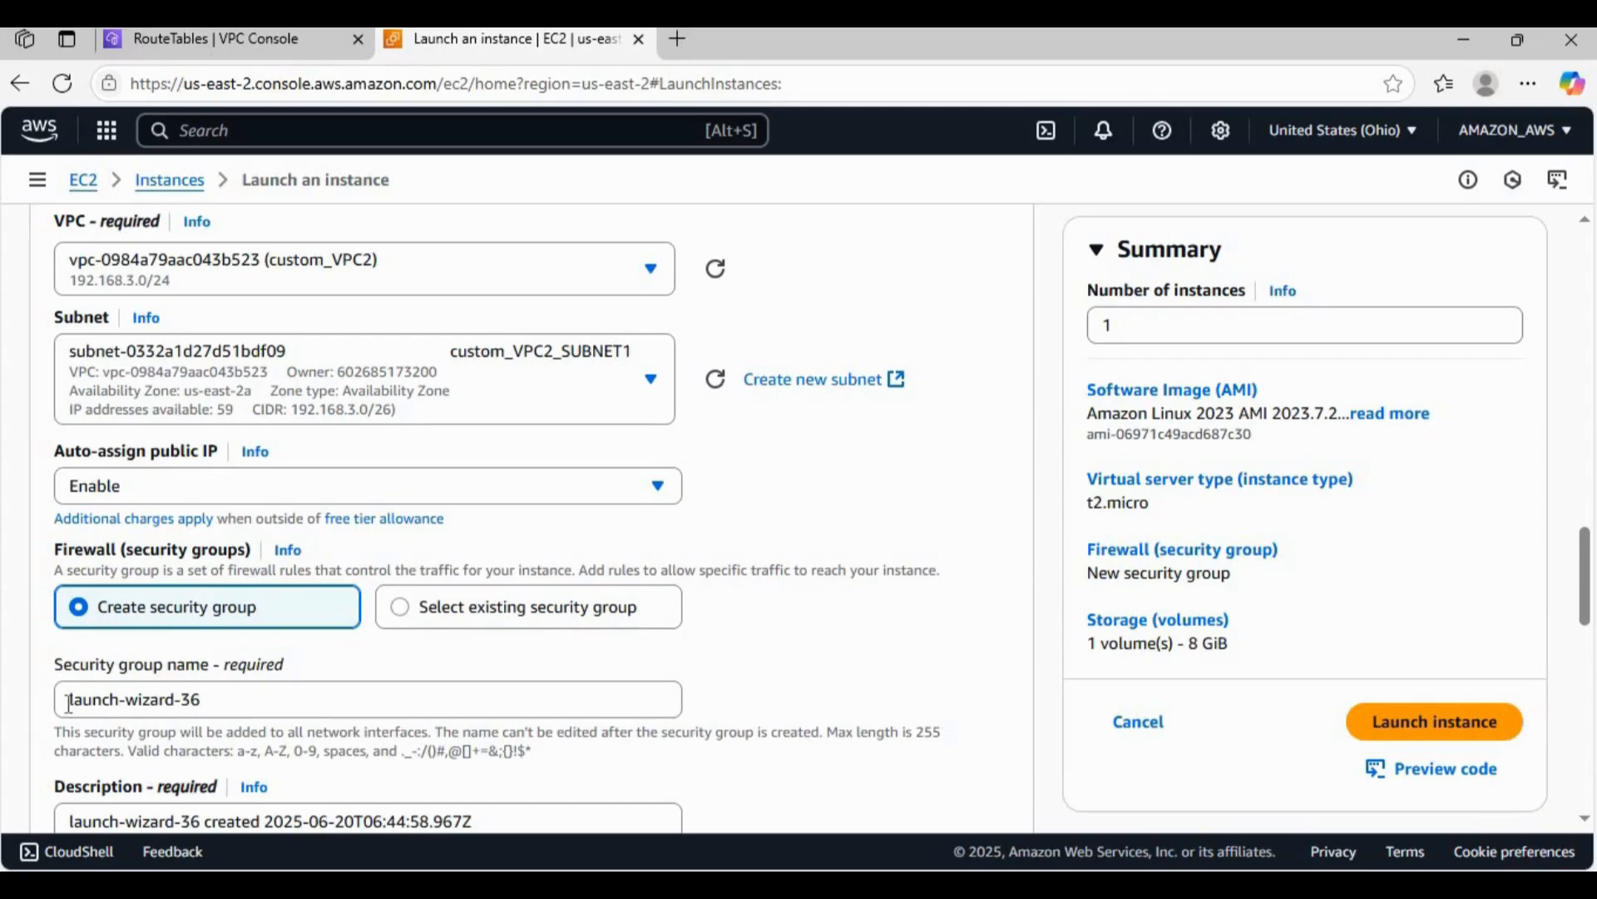
# Expand the launch form's advanced details and place the cursor in the optional User data field
pyautogui.scroll(-1, 316, 687)
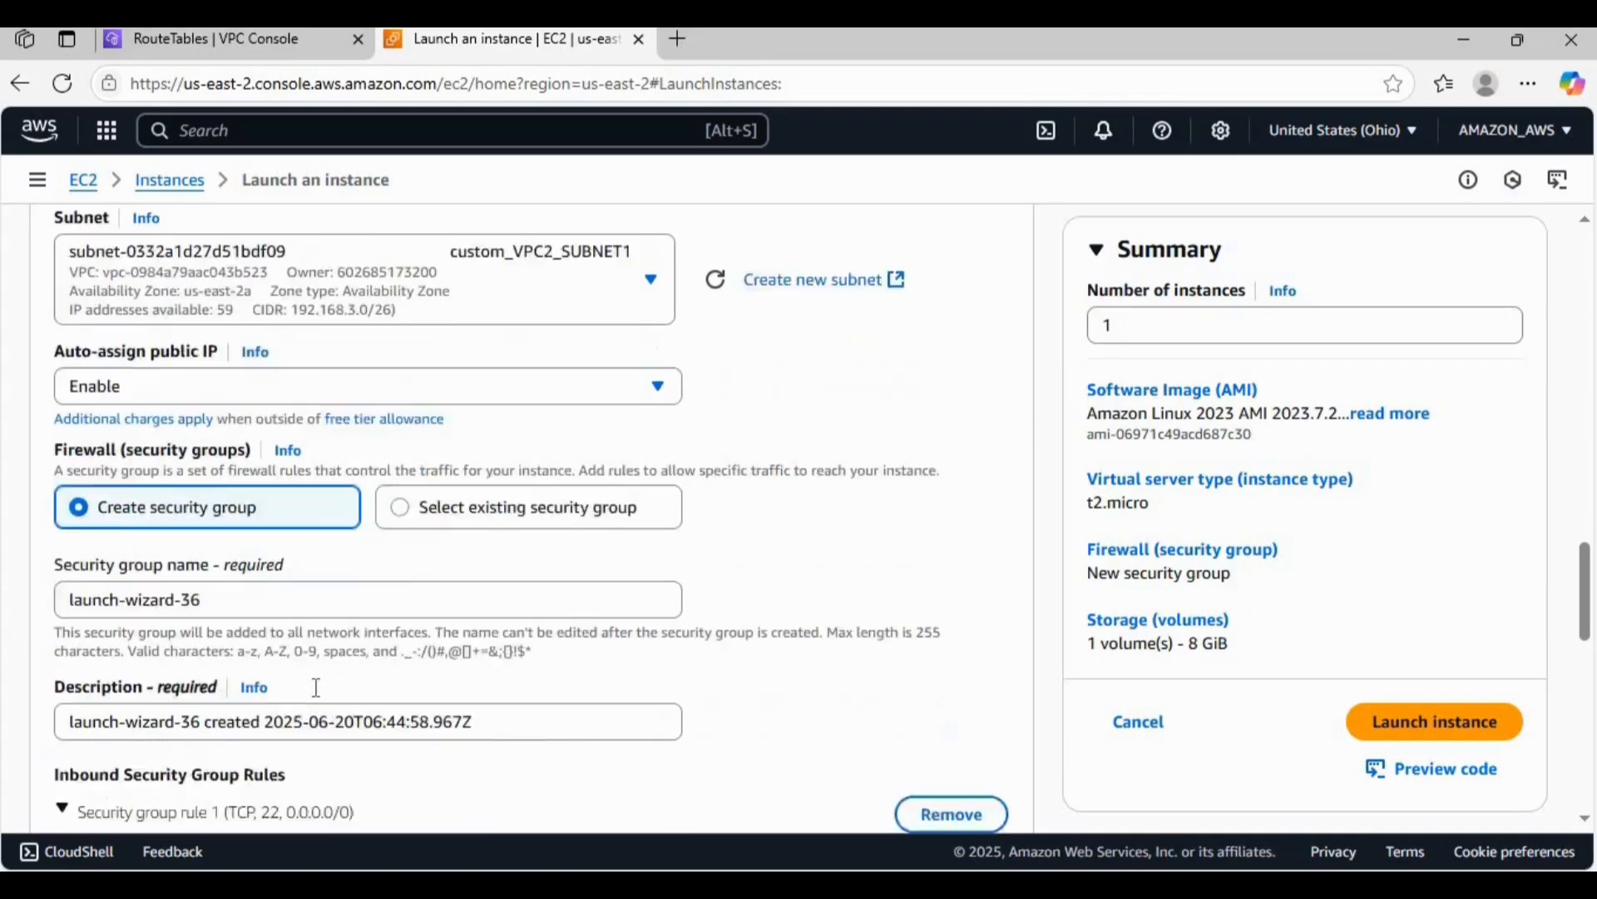
pyautogui.scroll(-1, 316, 687)
pyautogui.scroll(-4, 316, 687)
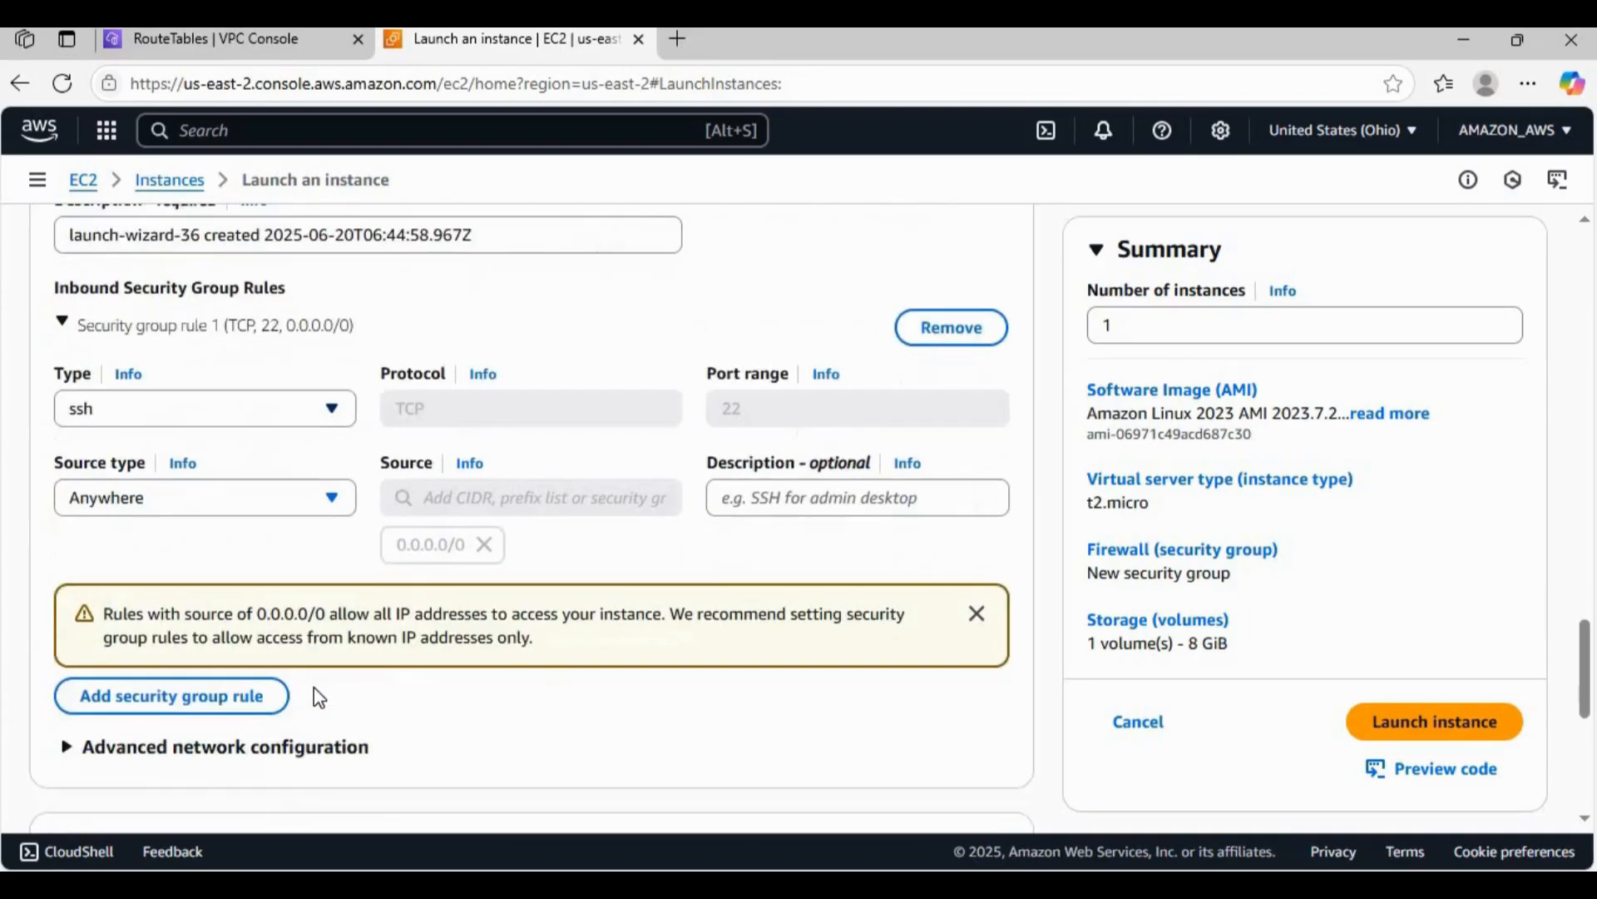
pyautogui.scroll(-6, 313, 687)
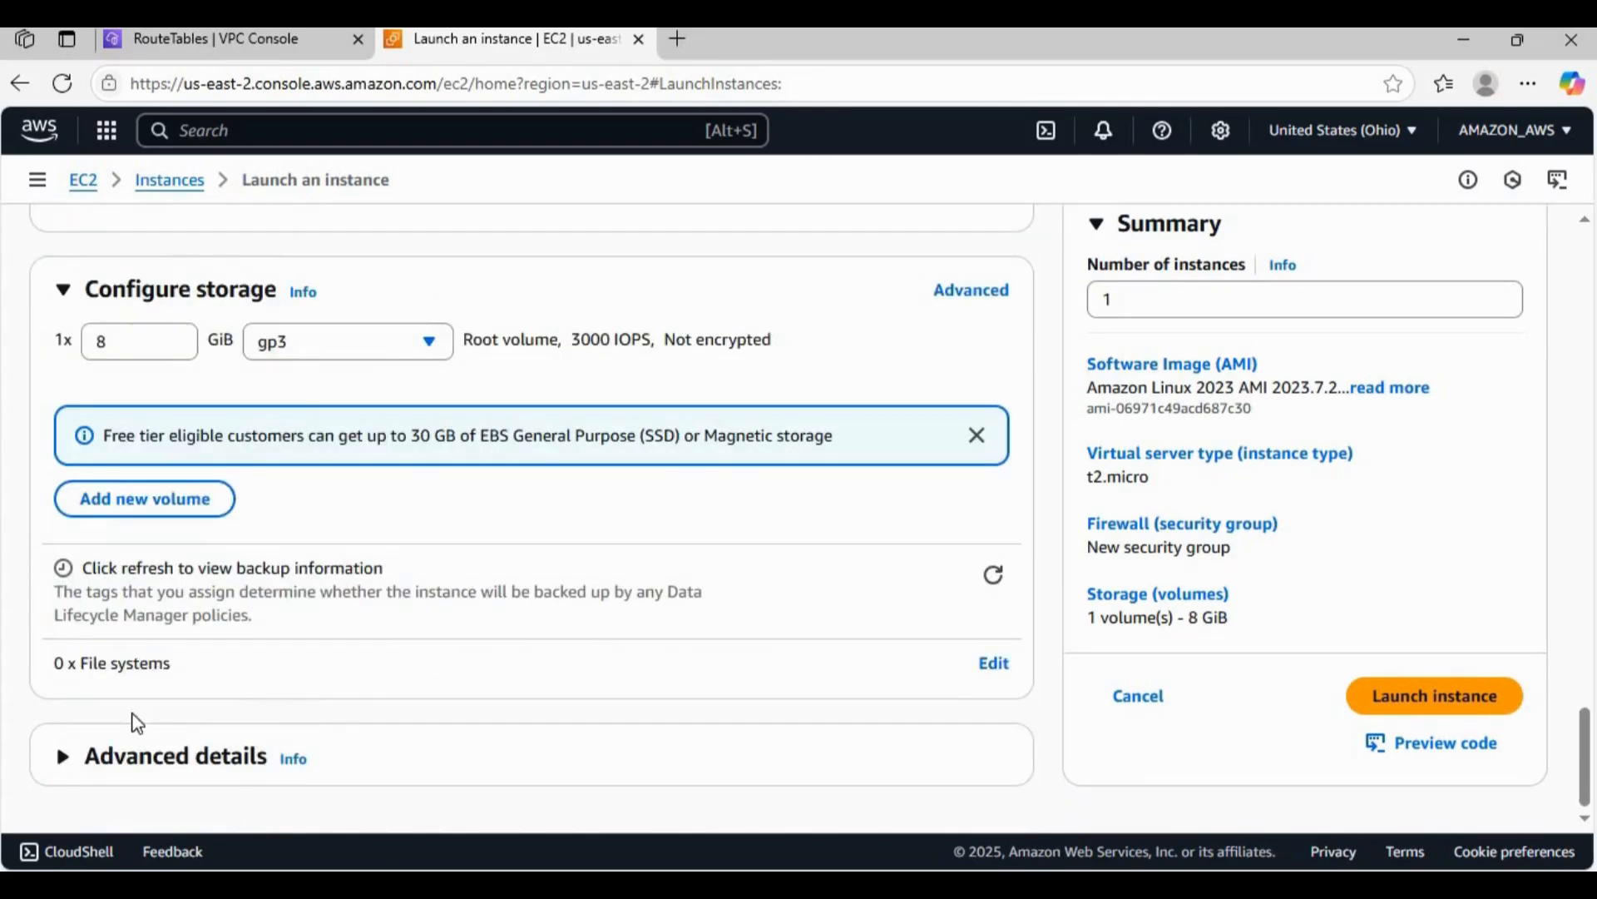
pyautogui.click(63, 774)
pyautogui.scroll(-3, 545, 736)
pyautogui.scroll(-15, 549, 732)
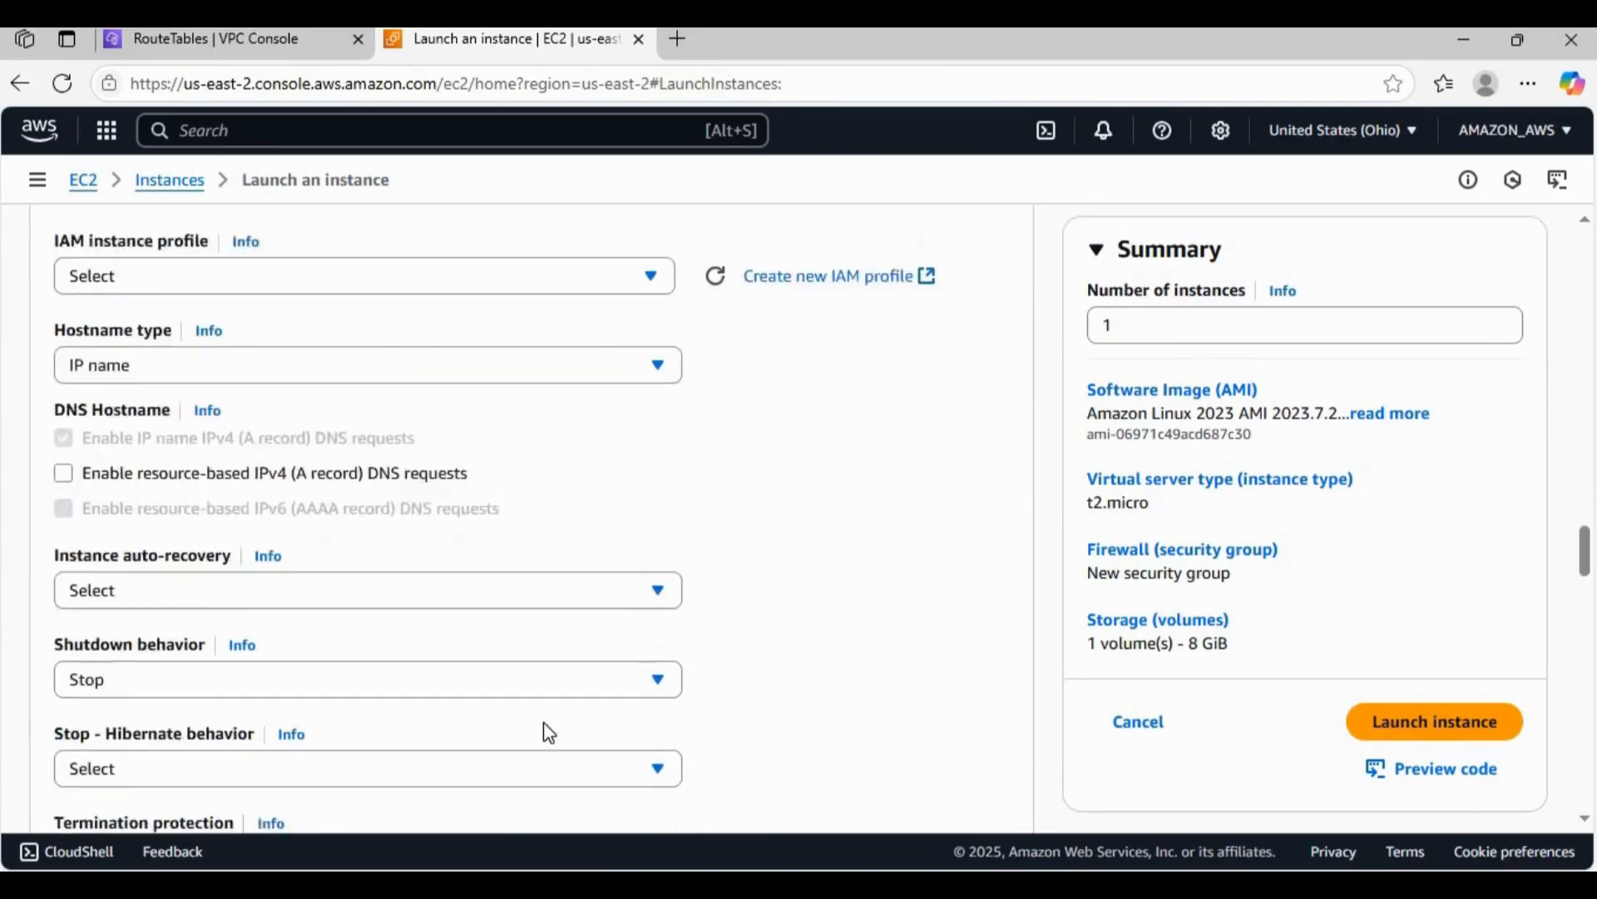
pyautogui.scroll(-15, 545, 724)
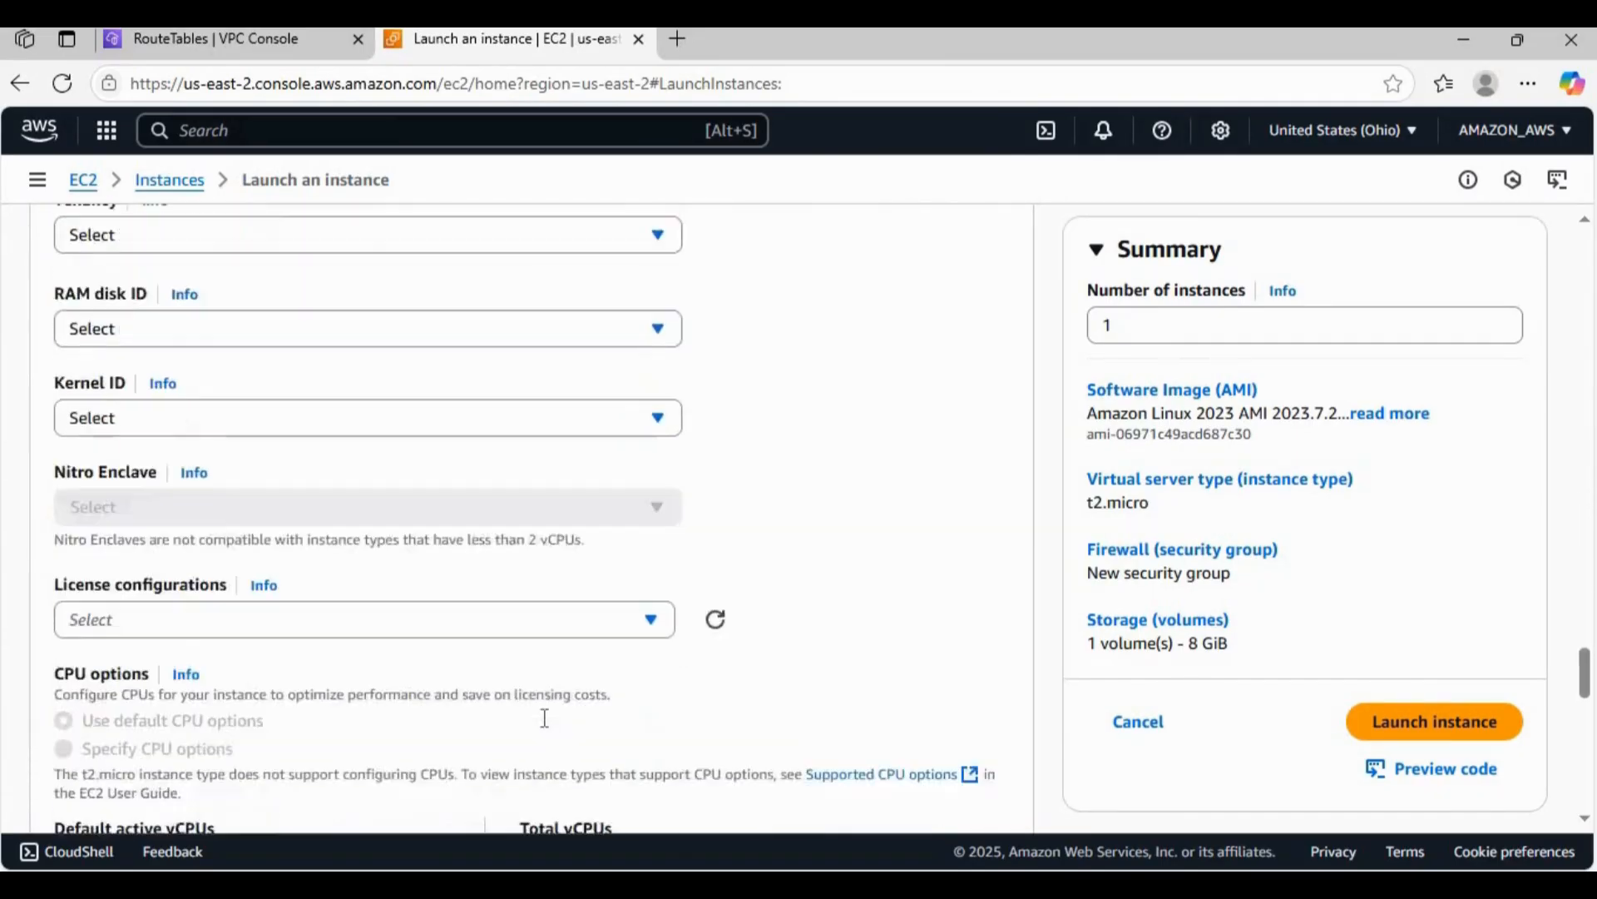
pyautogui.scroll(-1, 523, 648)
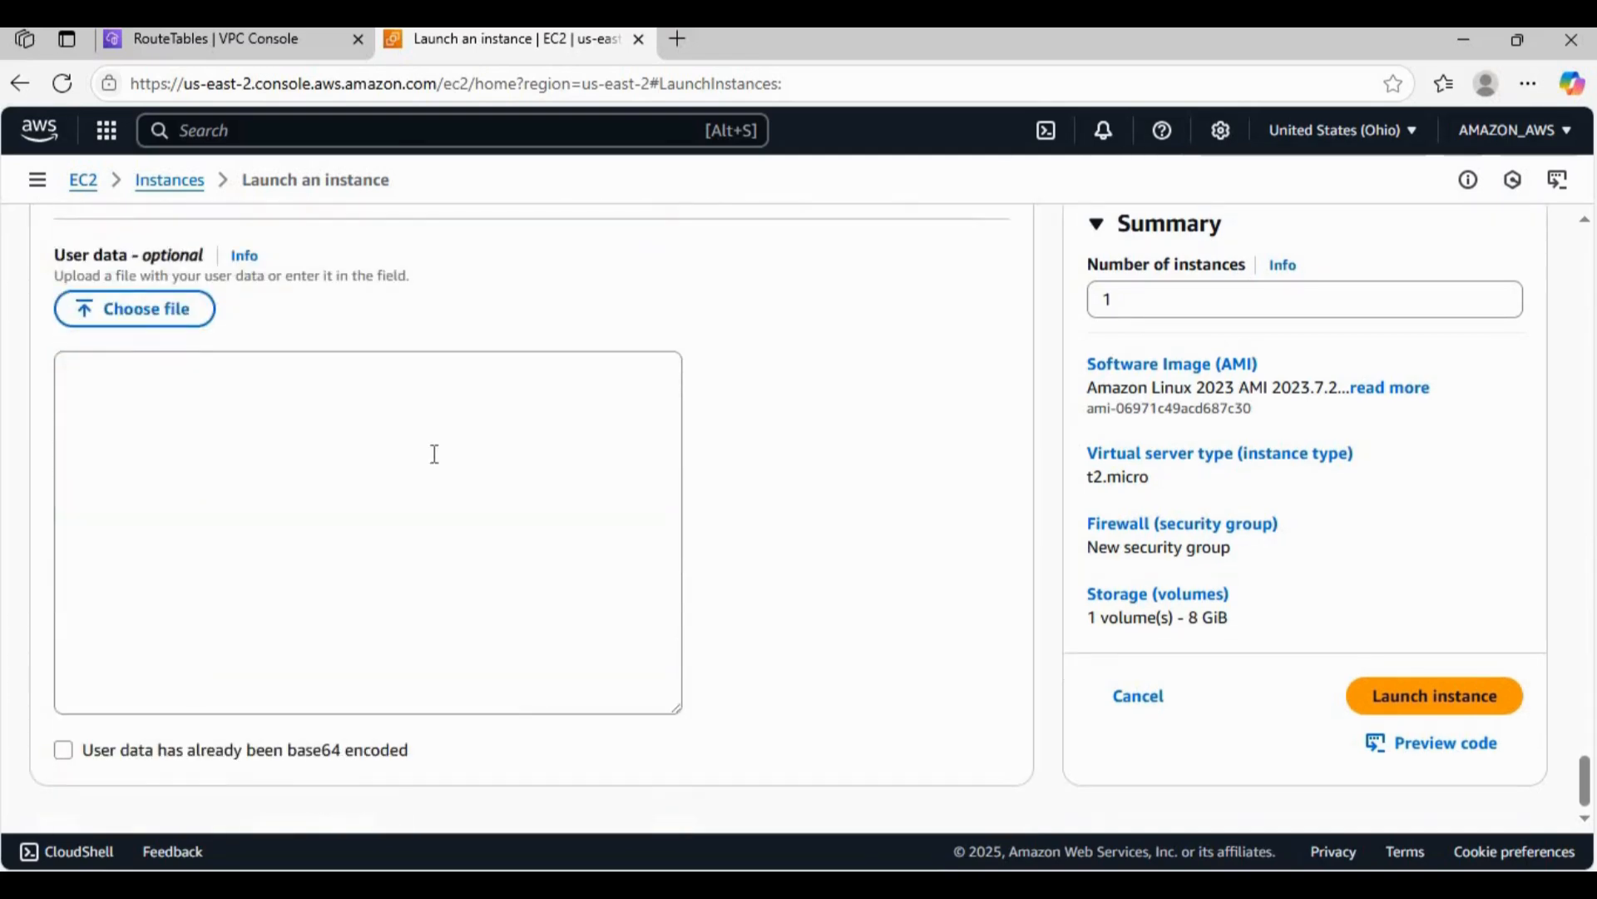
pyautogui.click(432, 452)
# Copy the bash script that installs httpd and git and clones site_particles.git from Notepad, and paste it as the instance's user data
pyautogui.moveTo(765, 885)
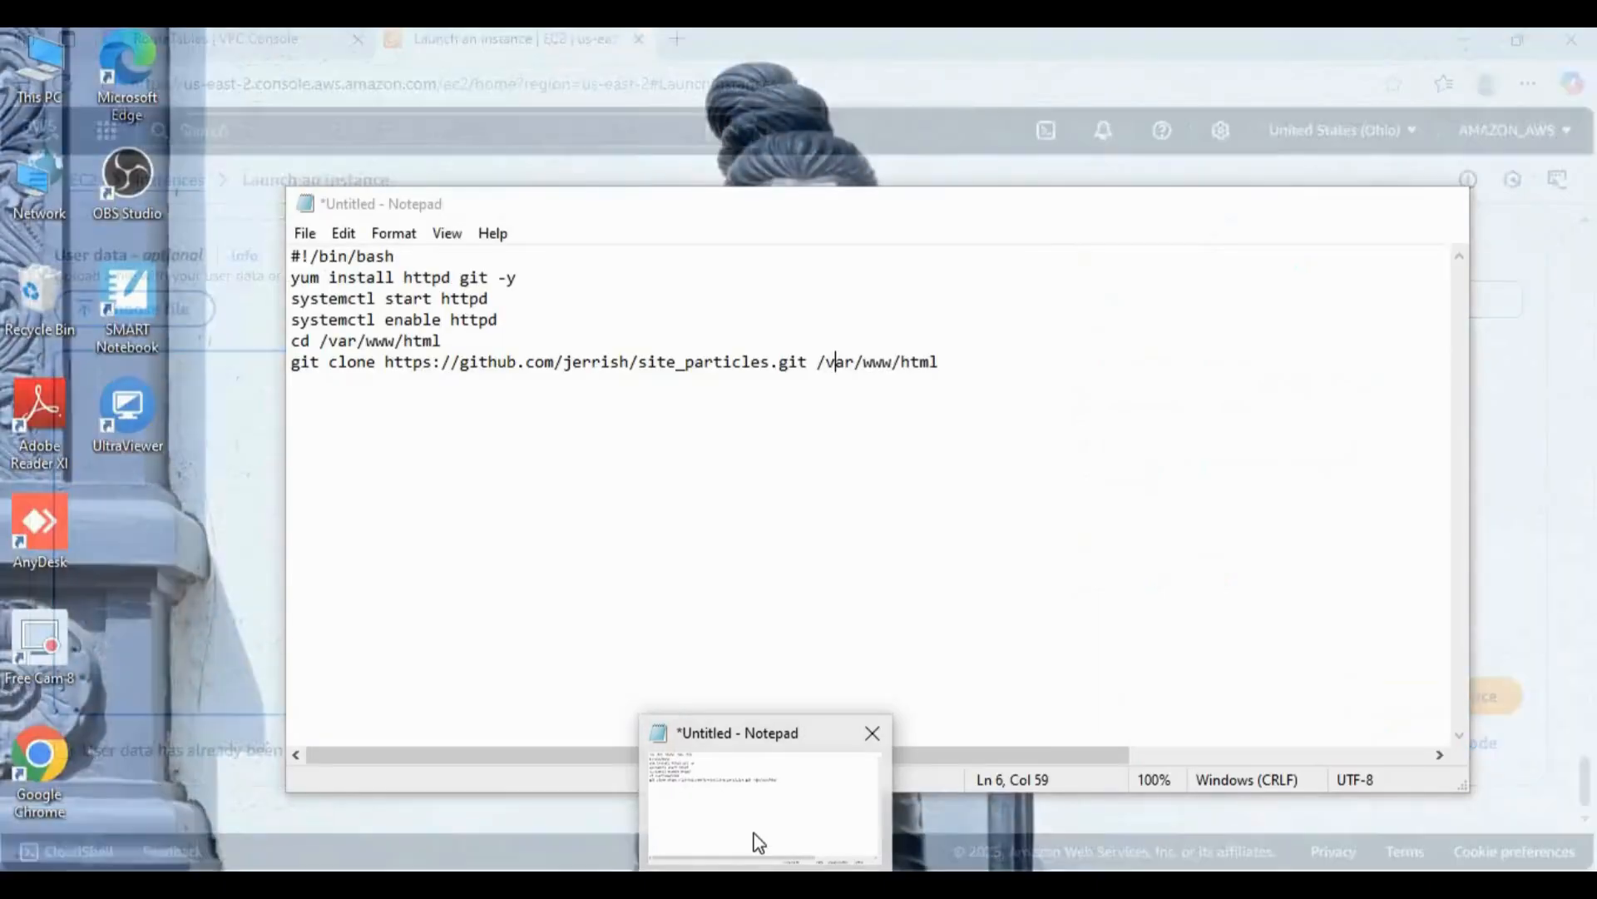
pyautogui.click(750, 836)
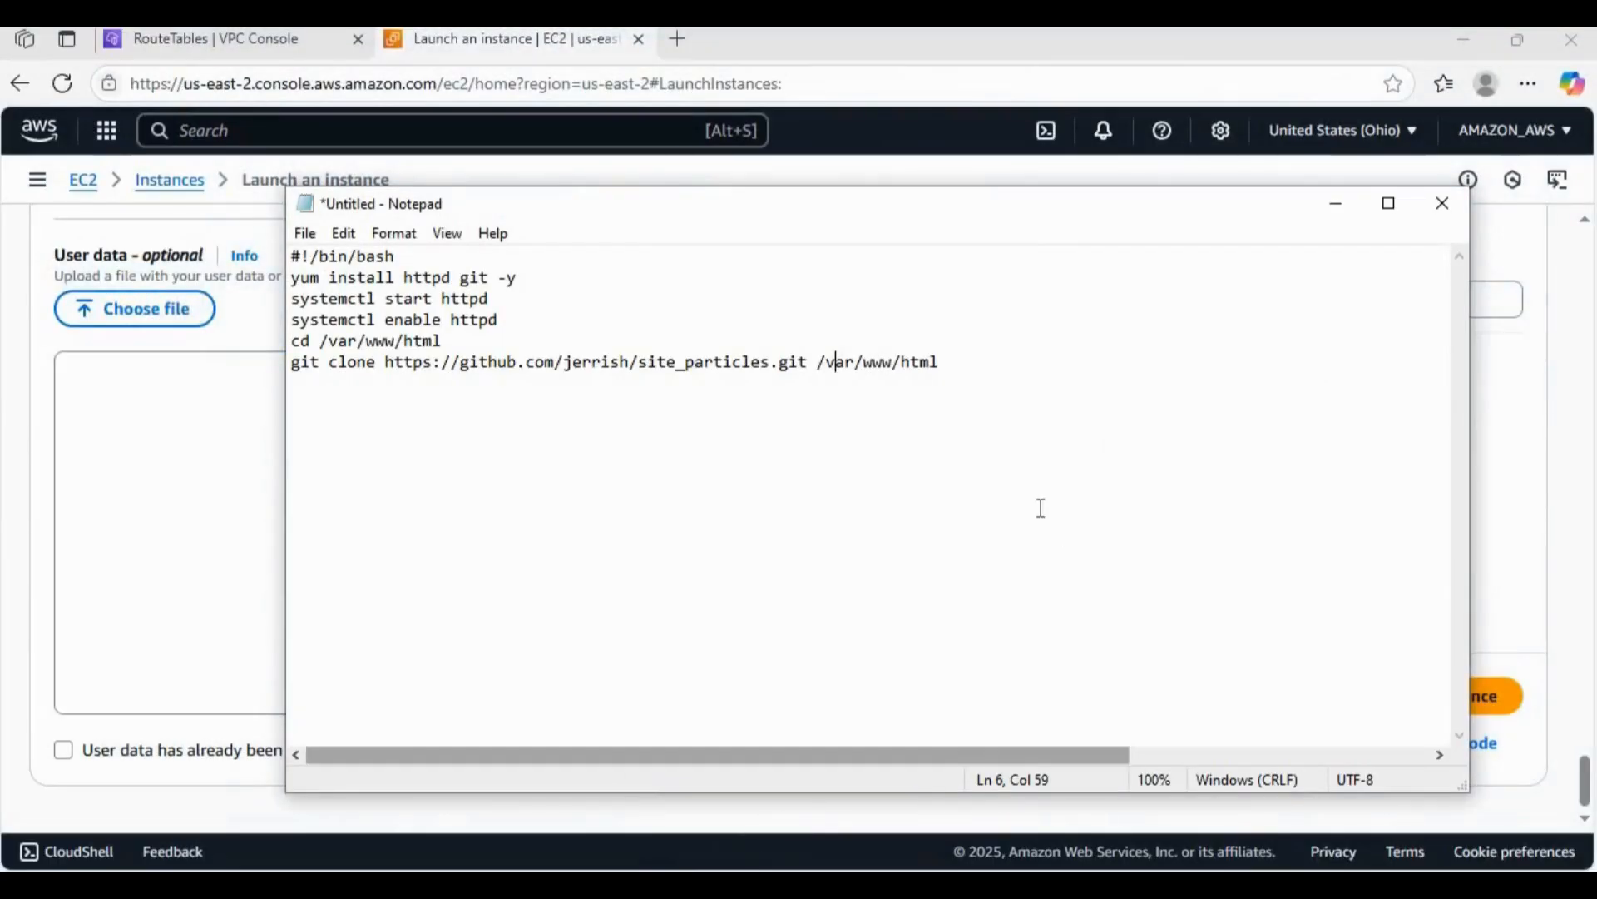
pyautogui.moveTo(293, 258); pyautogui.dragTo(1108, 363)
pyautogui.hotkey('ctrl', 'c')
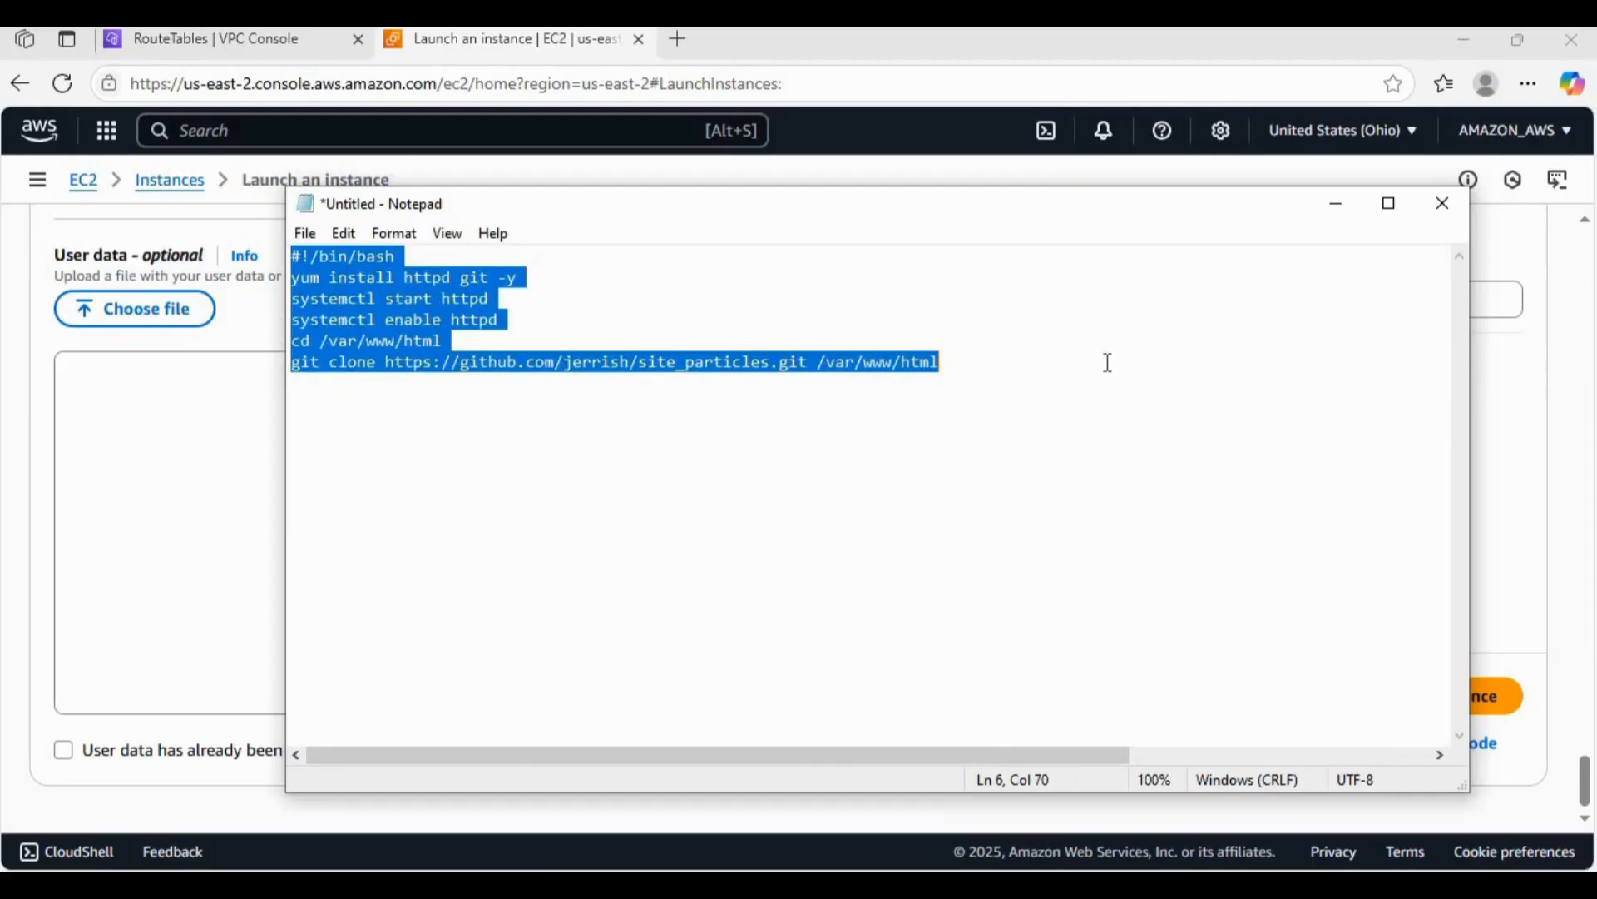
pyautogui.click(1335, 213)
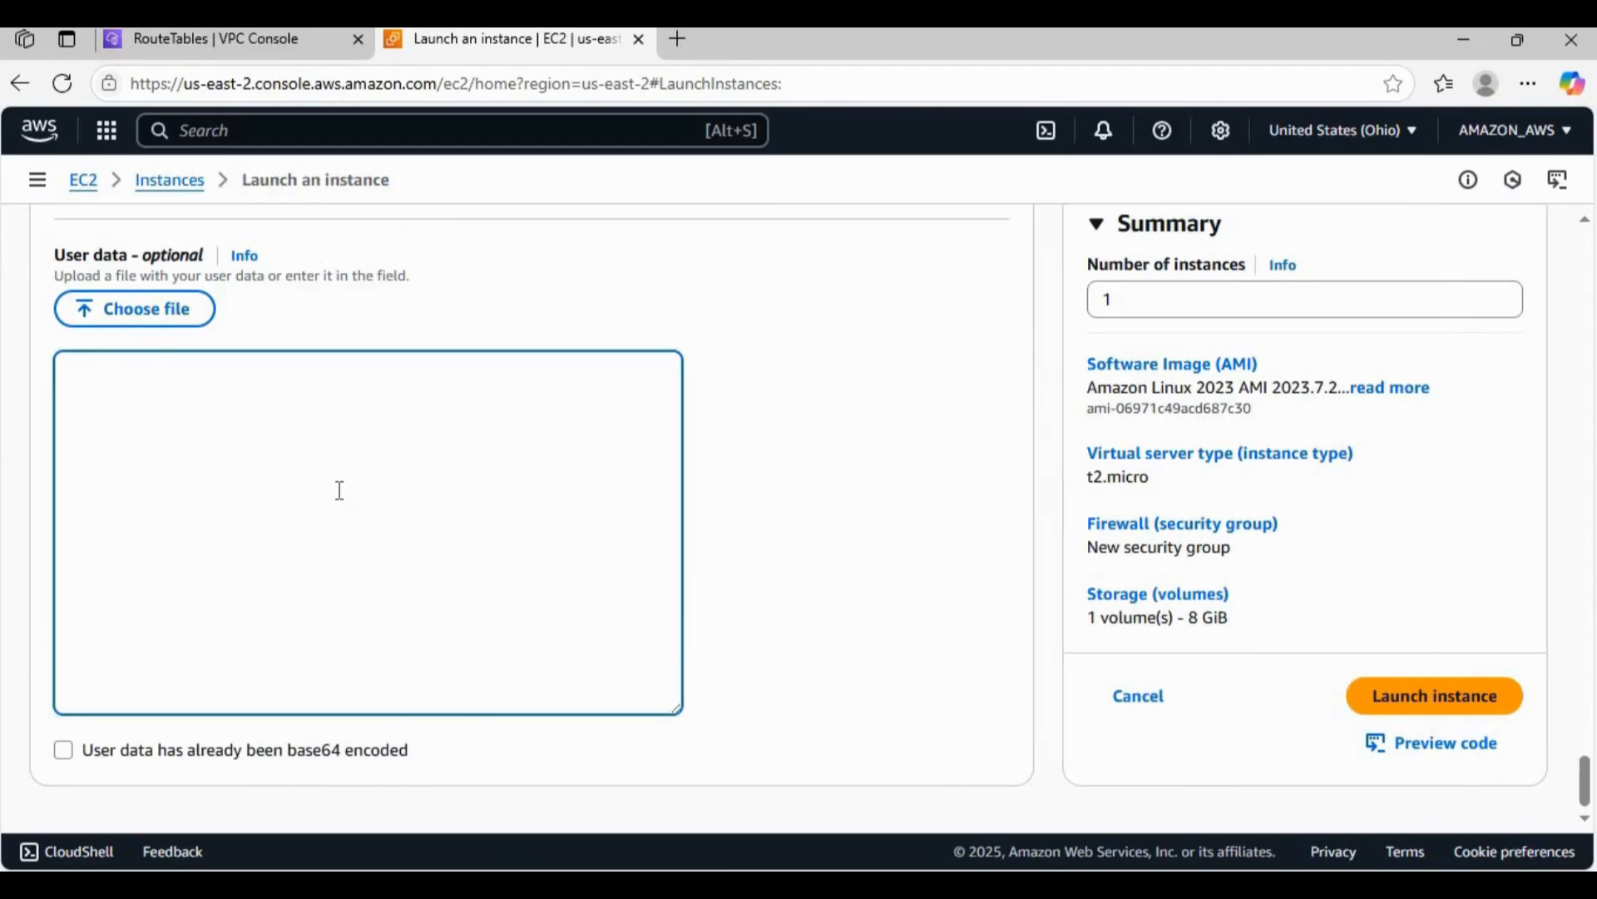
pyautogui.hotkey('ctrl', 'v')
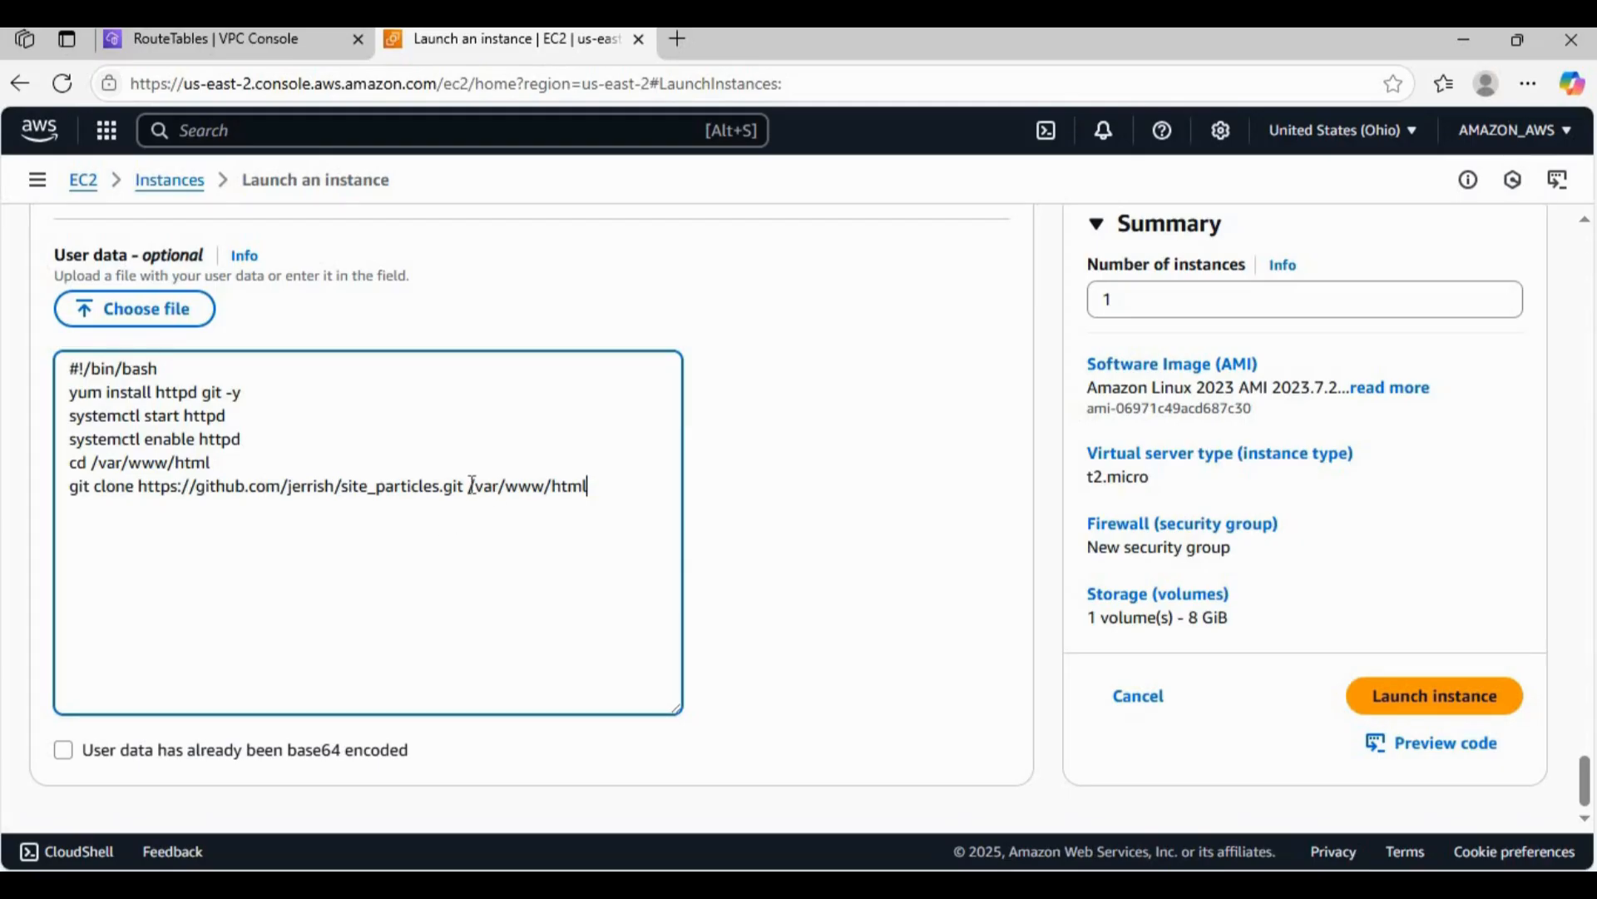
pyautogui.moveTo(467, 488); pyautogui.dragTo(593, 486)
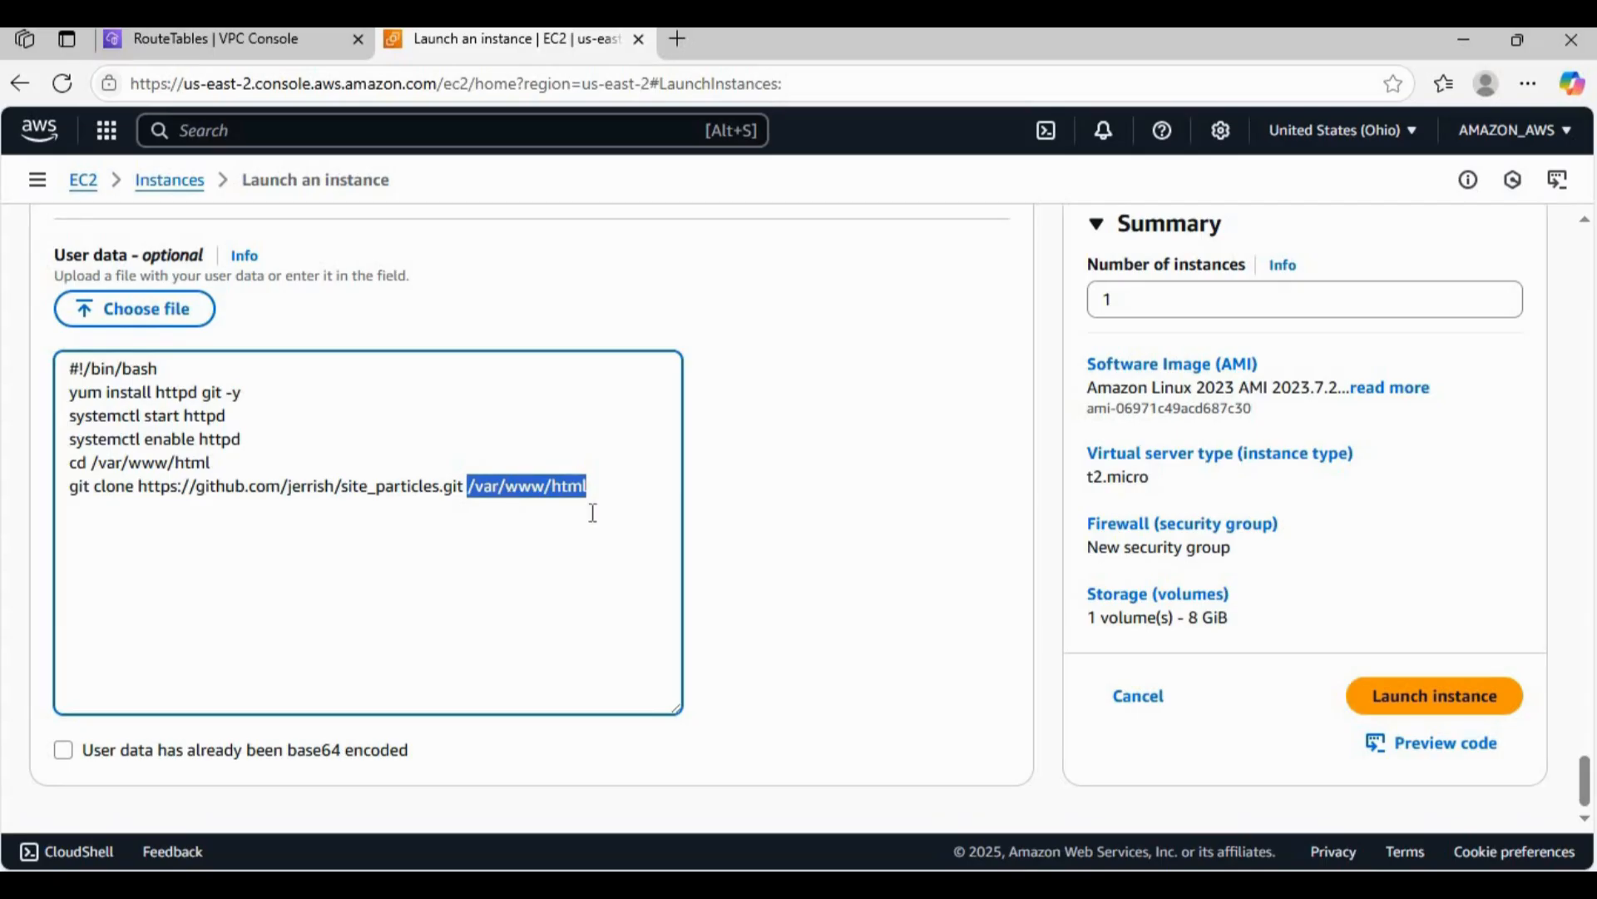
# Launch the configured instance and open the list of all EC2 instances
pyautogui.click(1419, 703)
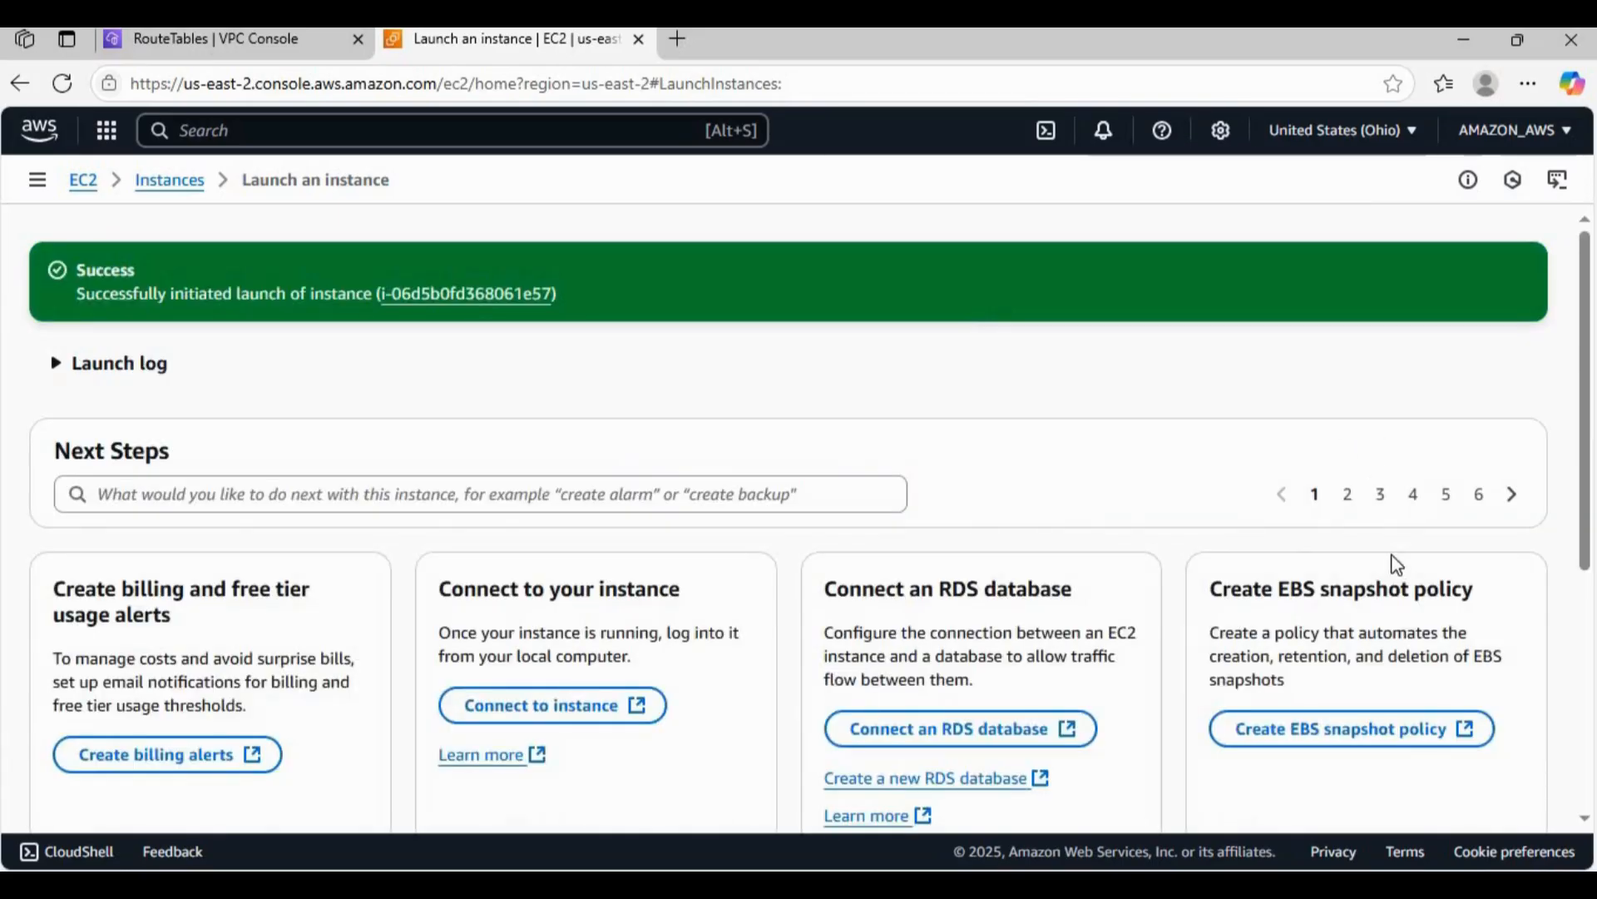
pyautogui.scroll(-5, 1406, 649)
pyautogui.click(1428, 776)
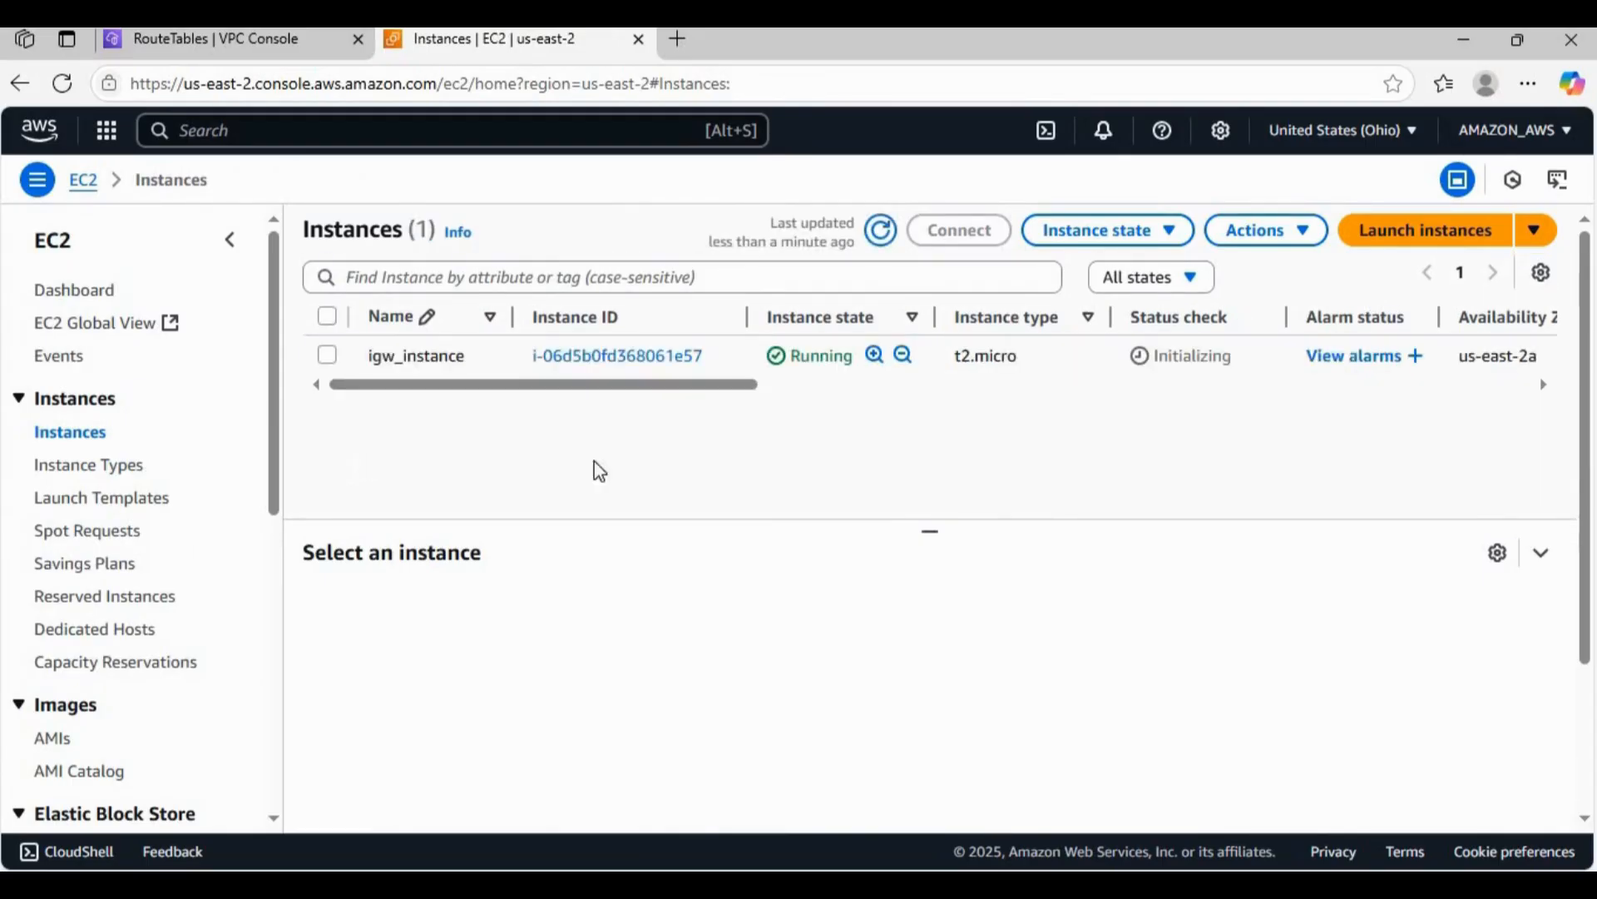
# Select igw_instance, refresh the instances list and check the instance's state, status check and summary details
pyautogui.click(327, 356)
pyautogui.click(882, 231)
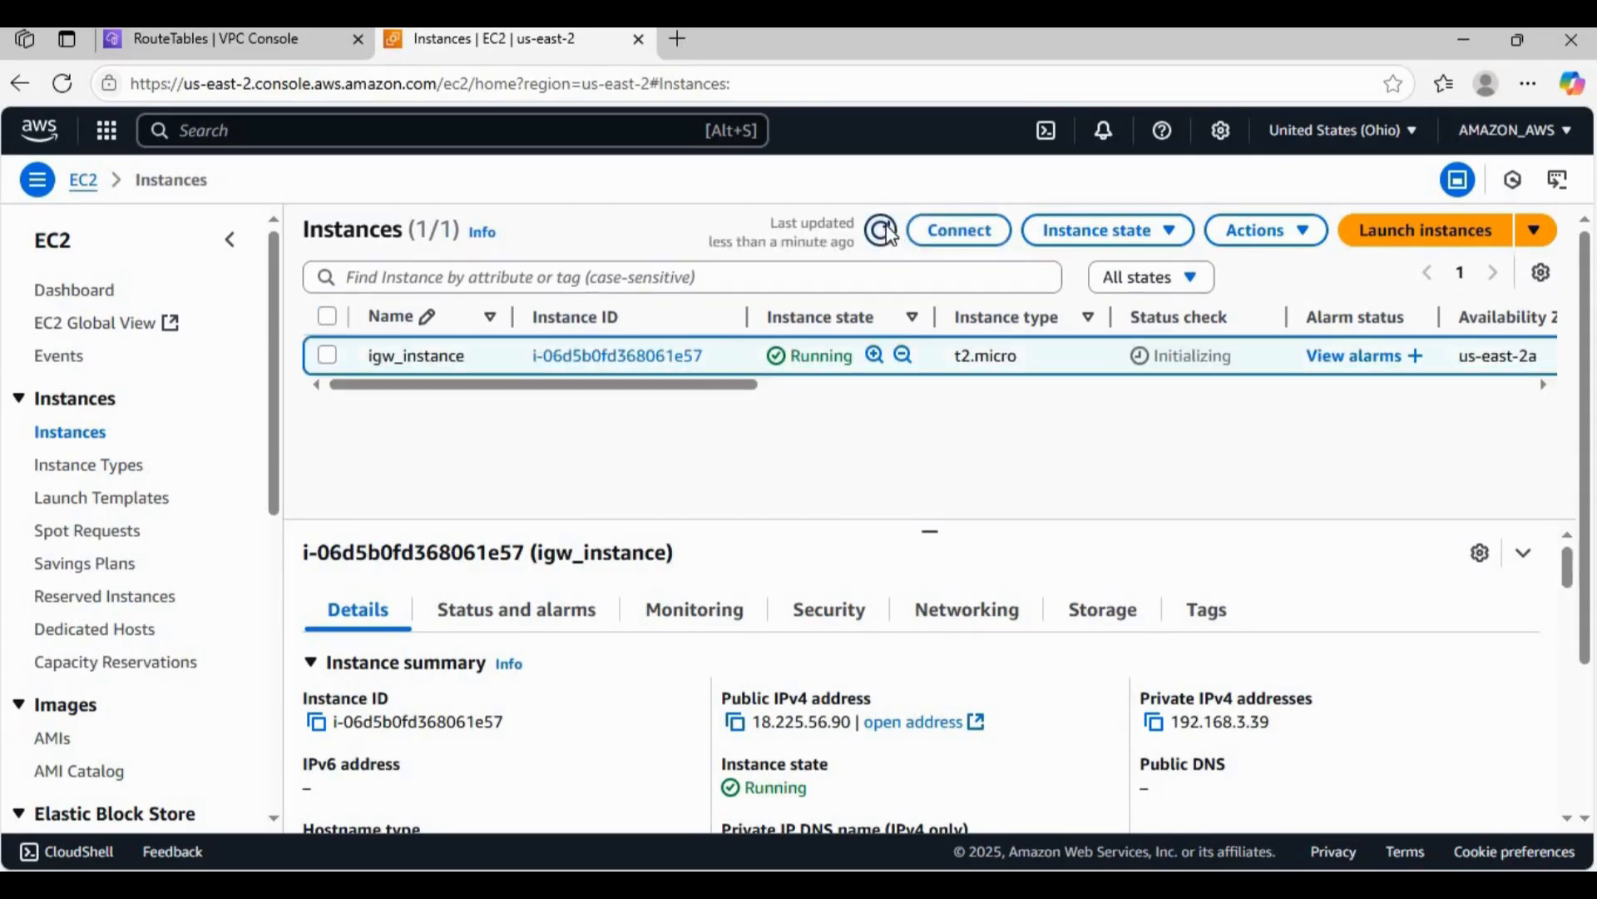
pyautogui.click(883, 231)
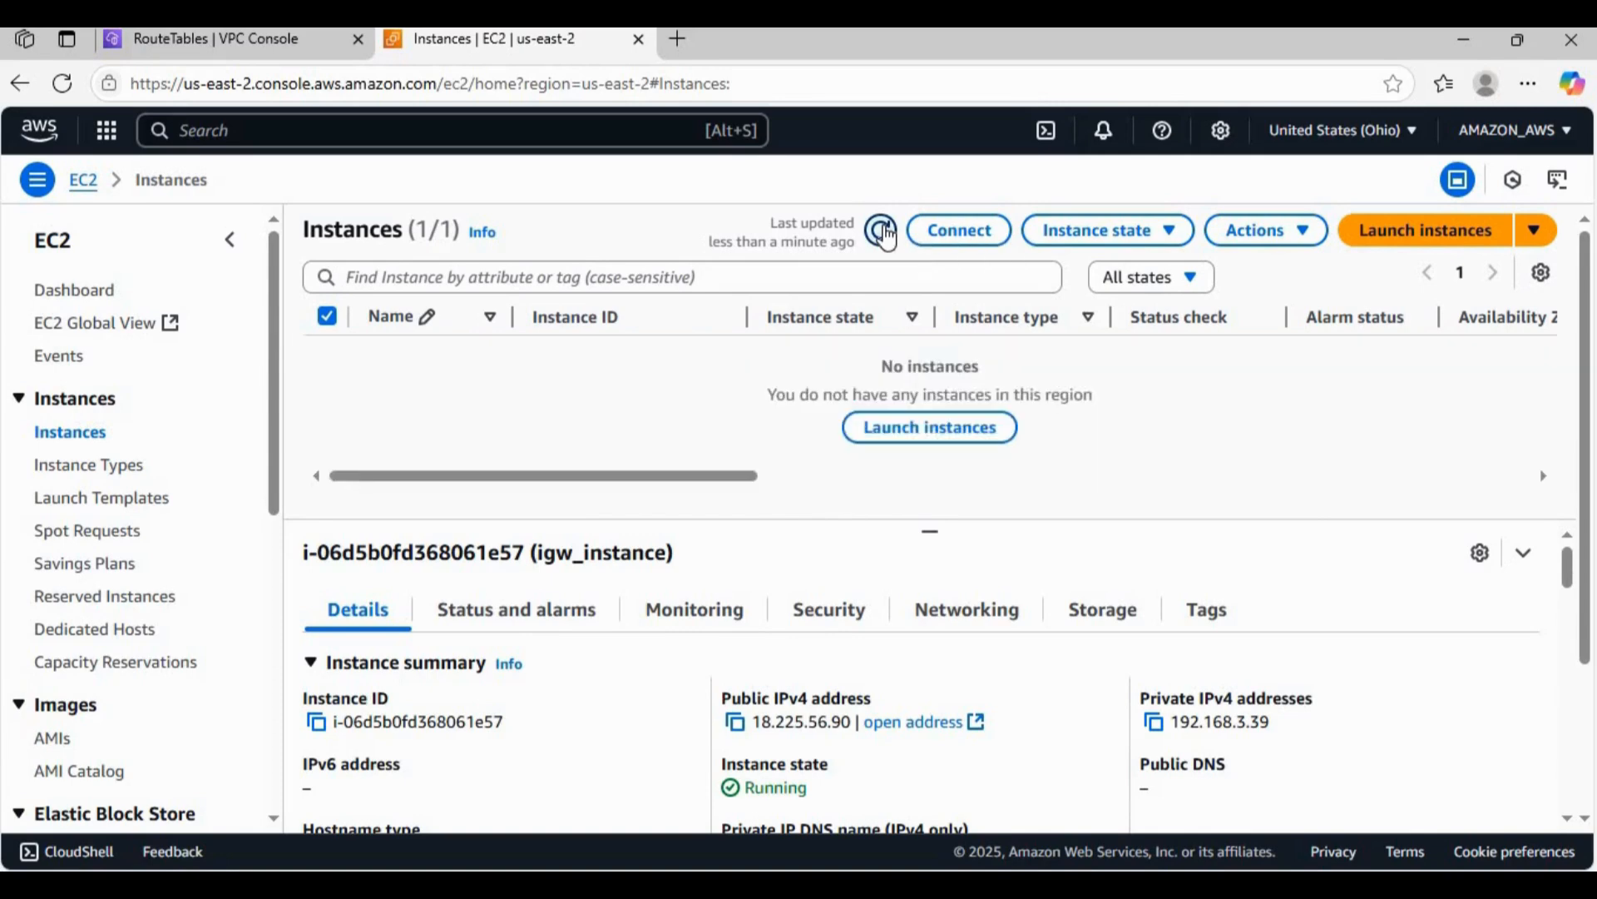
pyautogui.click(884, 232)
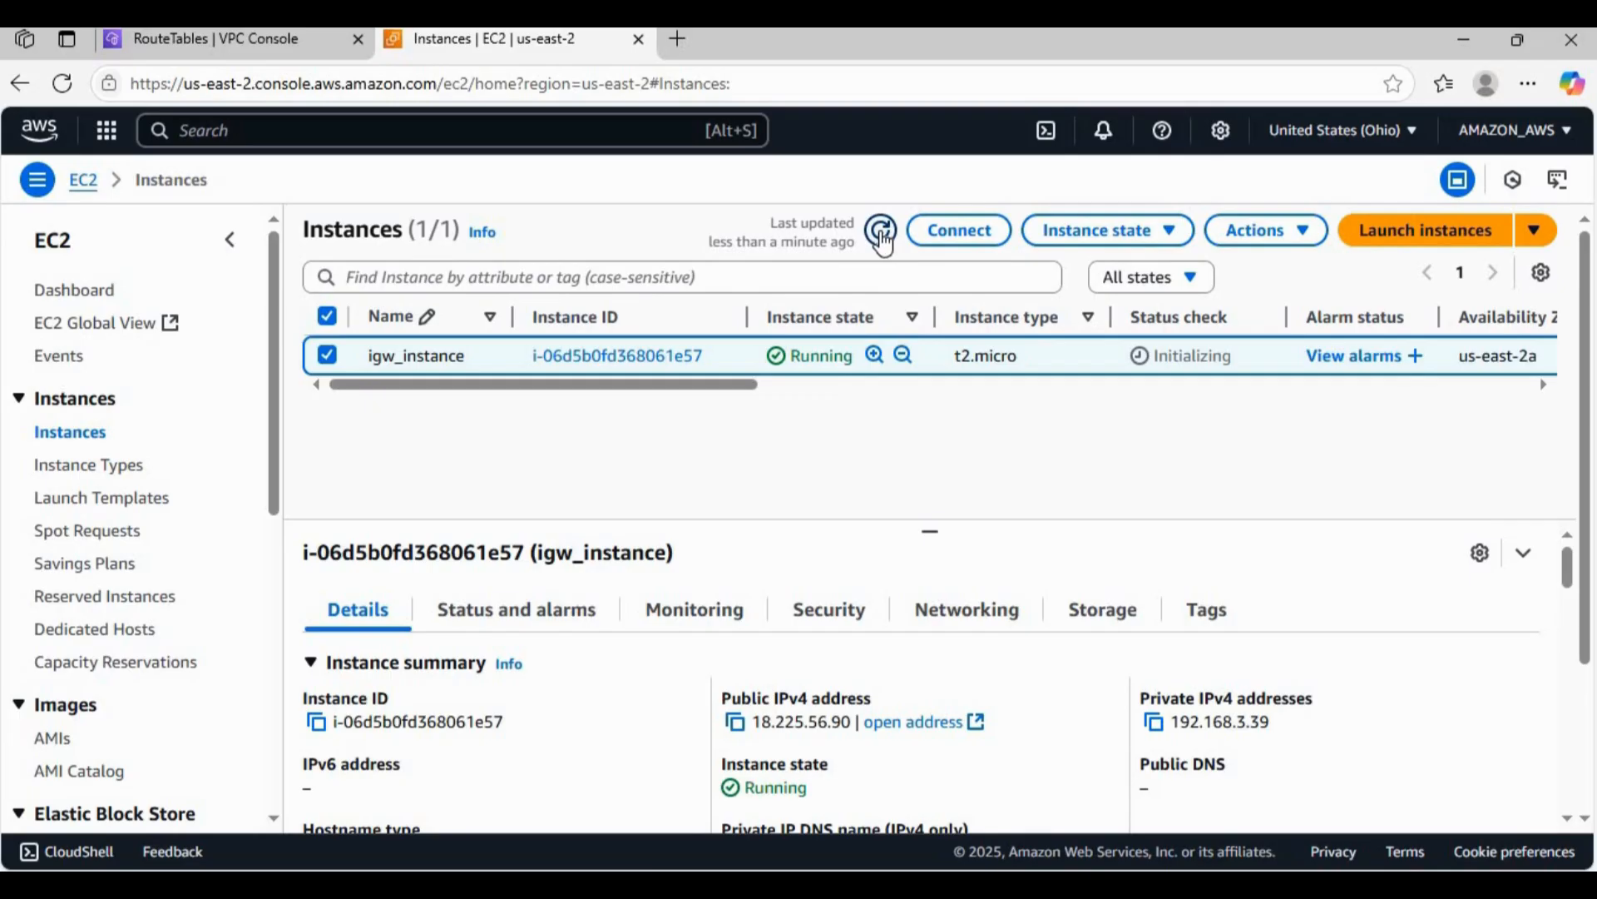
pyautogui.click(883, 237)
pyautogui.scroll(-2, 824, 707)
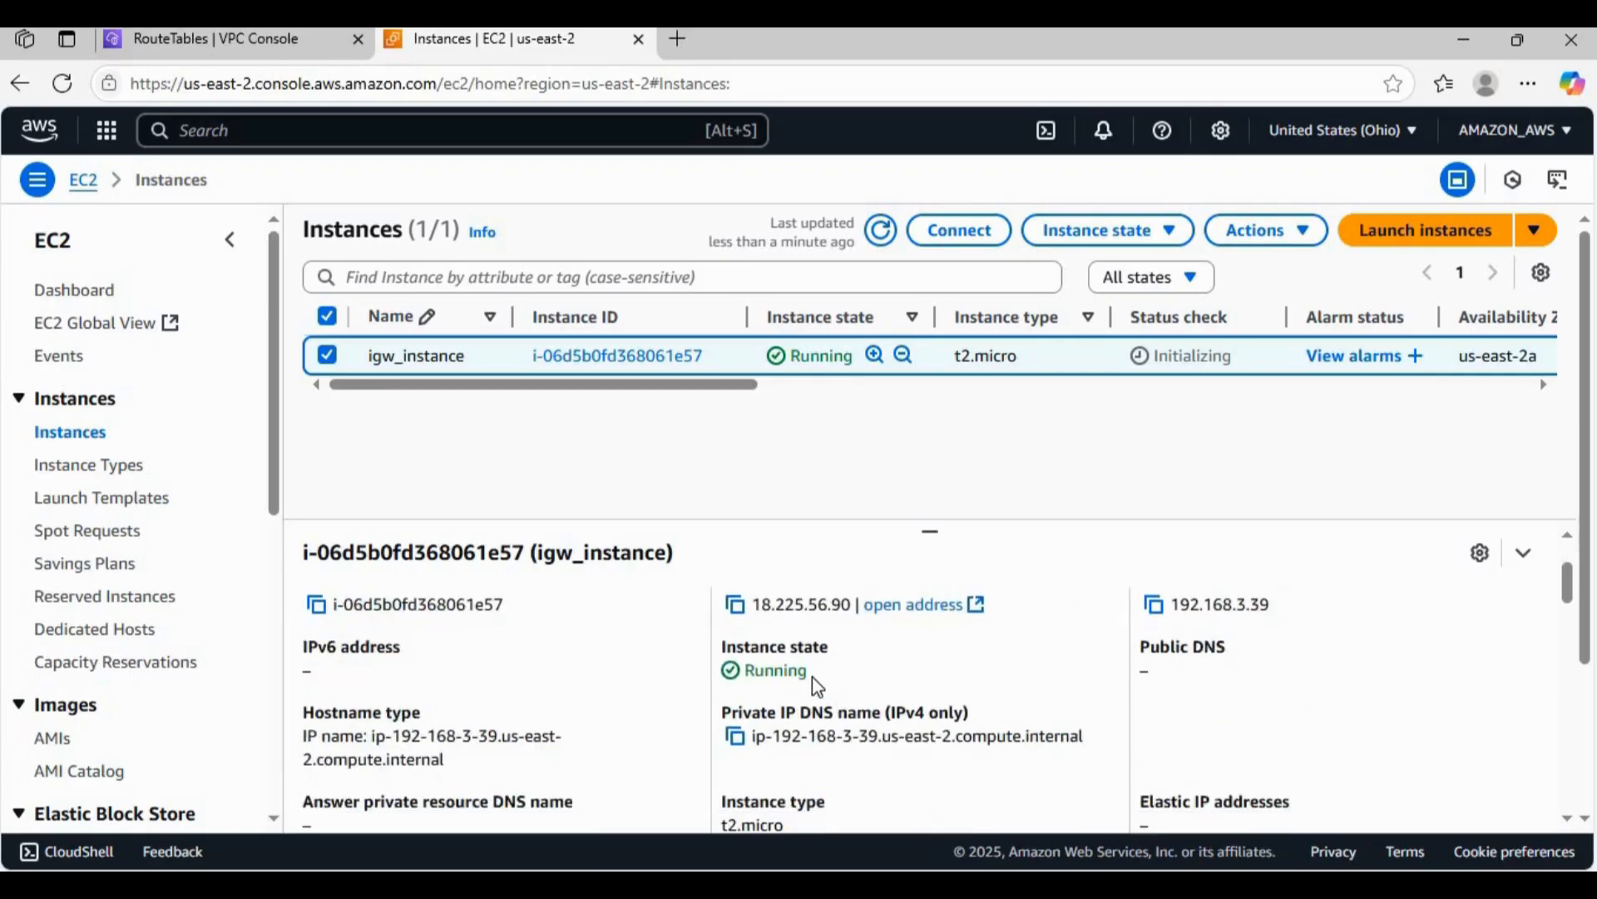
pyautogui.scroll(2, 812, 676)
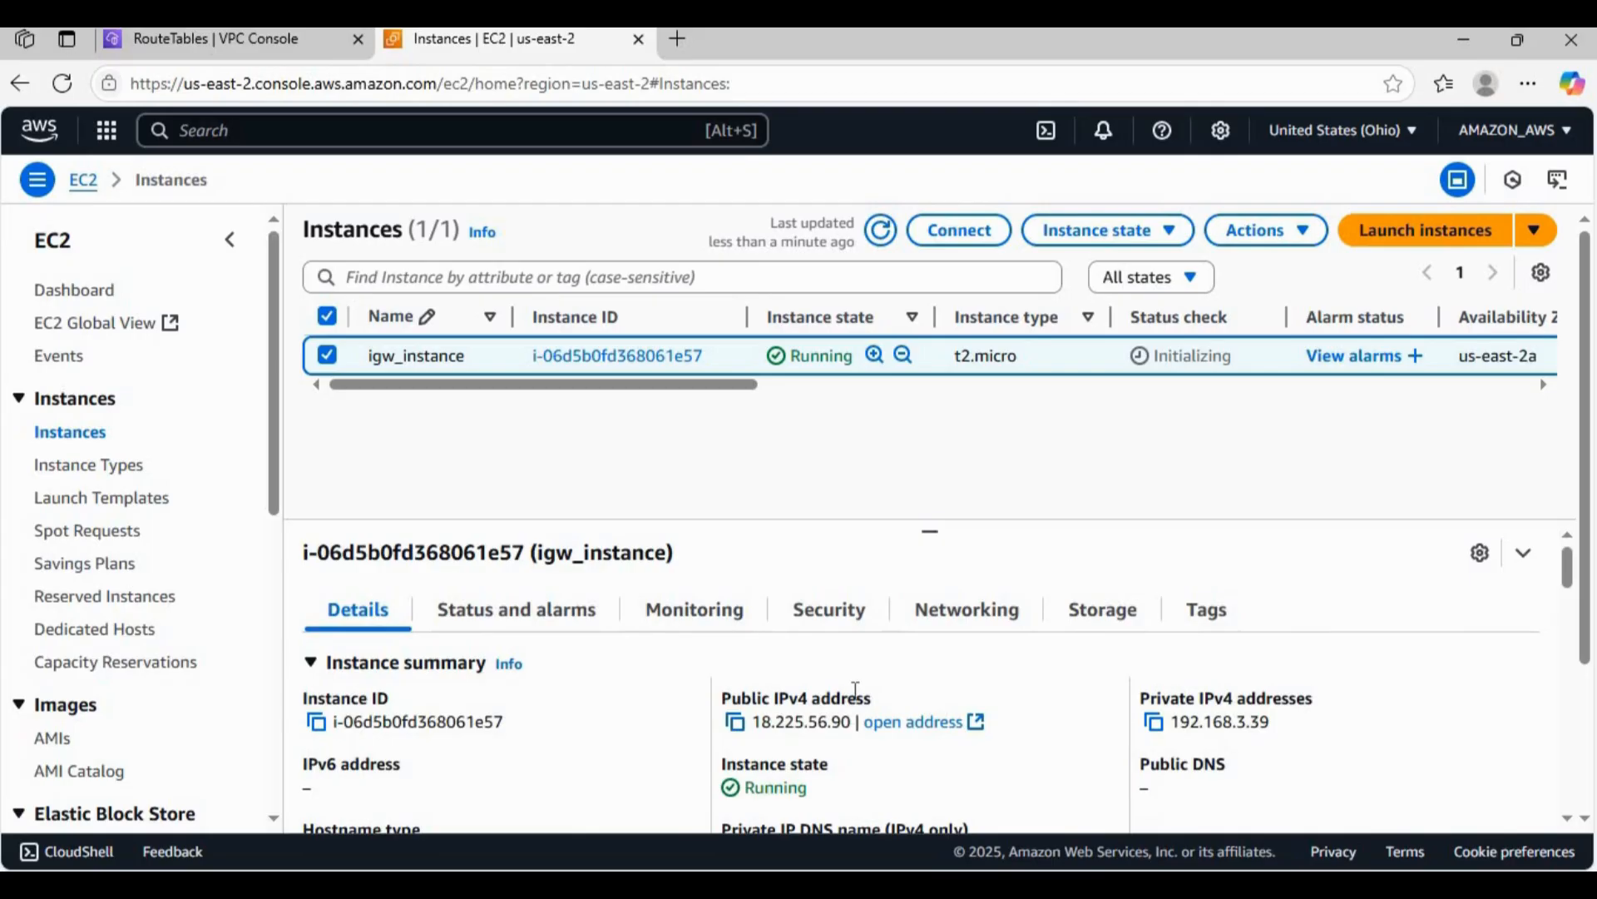
# Copy igw_instance's public IPv4 address, try to open it in a new browser tab, and close that tab
pyautogui.click(738, 723)
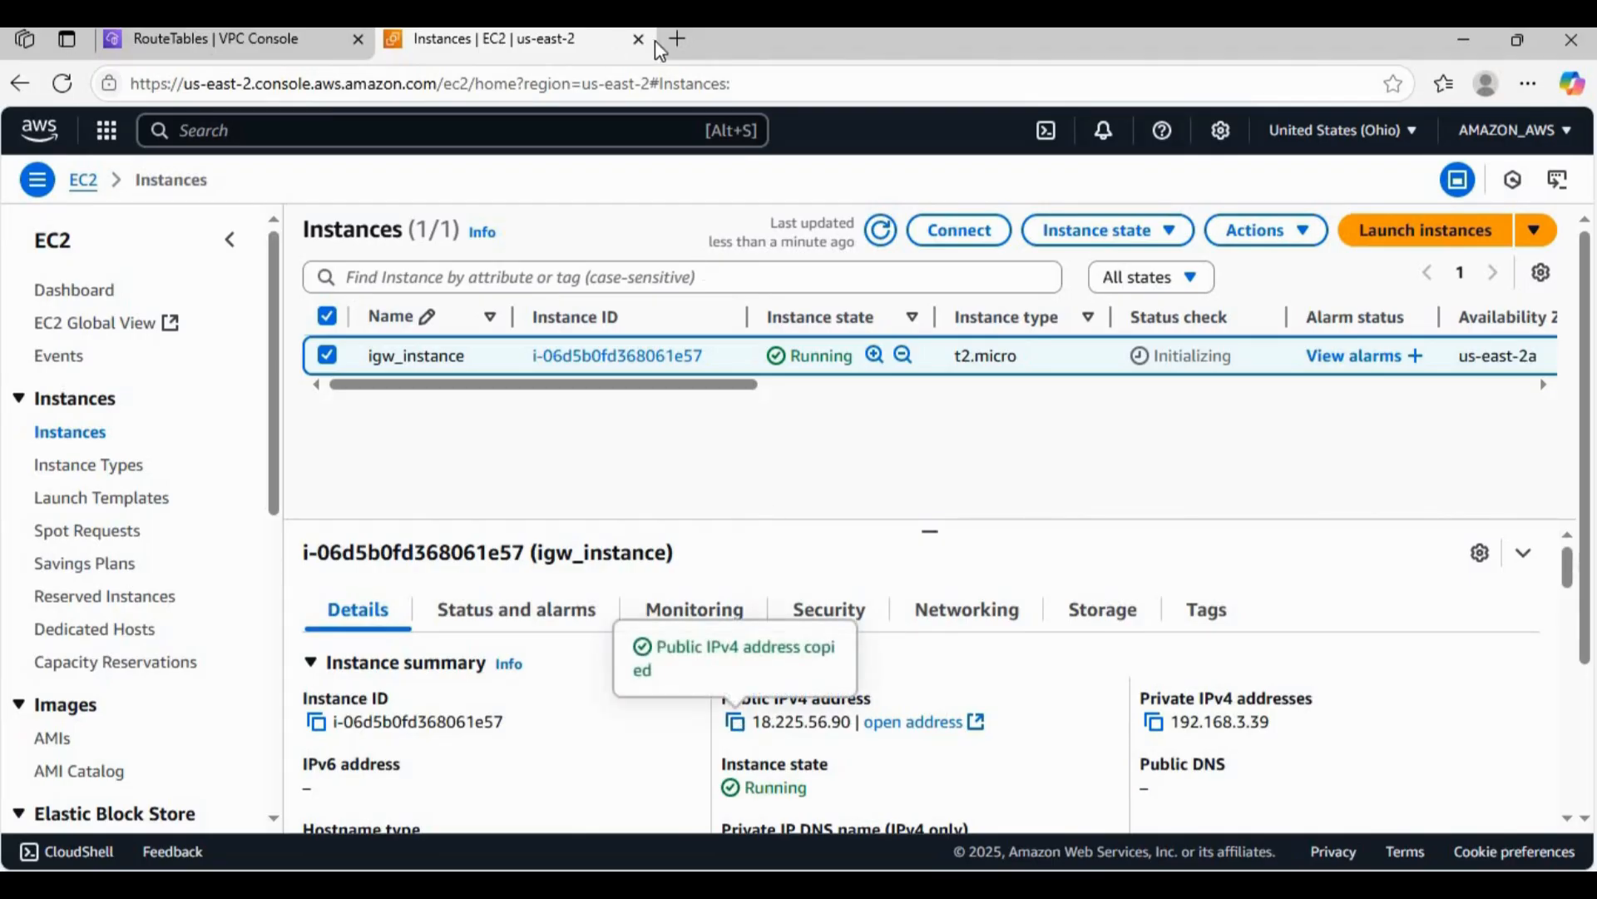
pyautogui.click(687, 39)
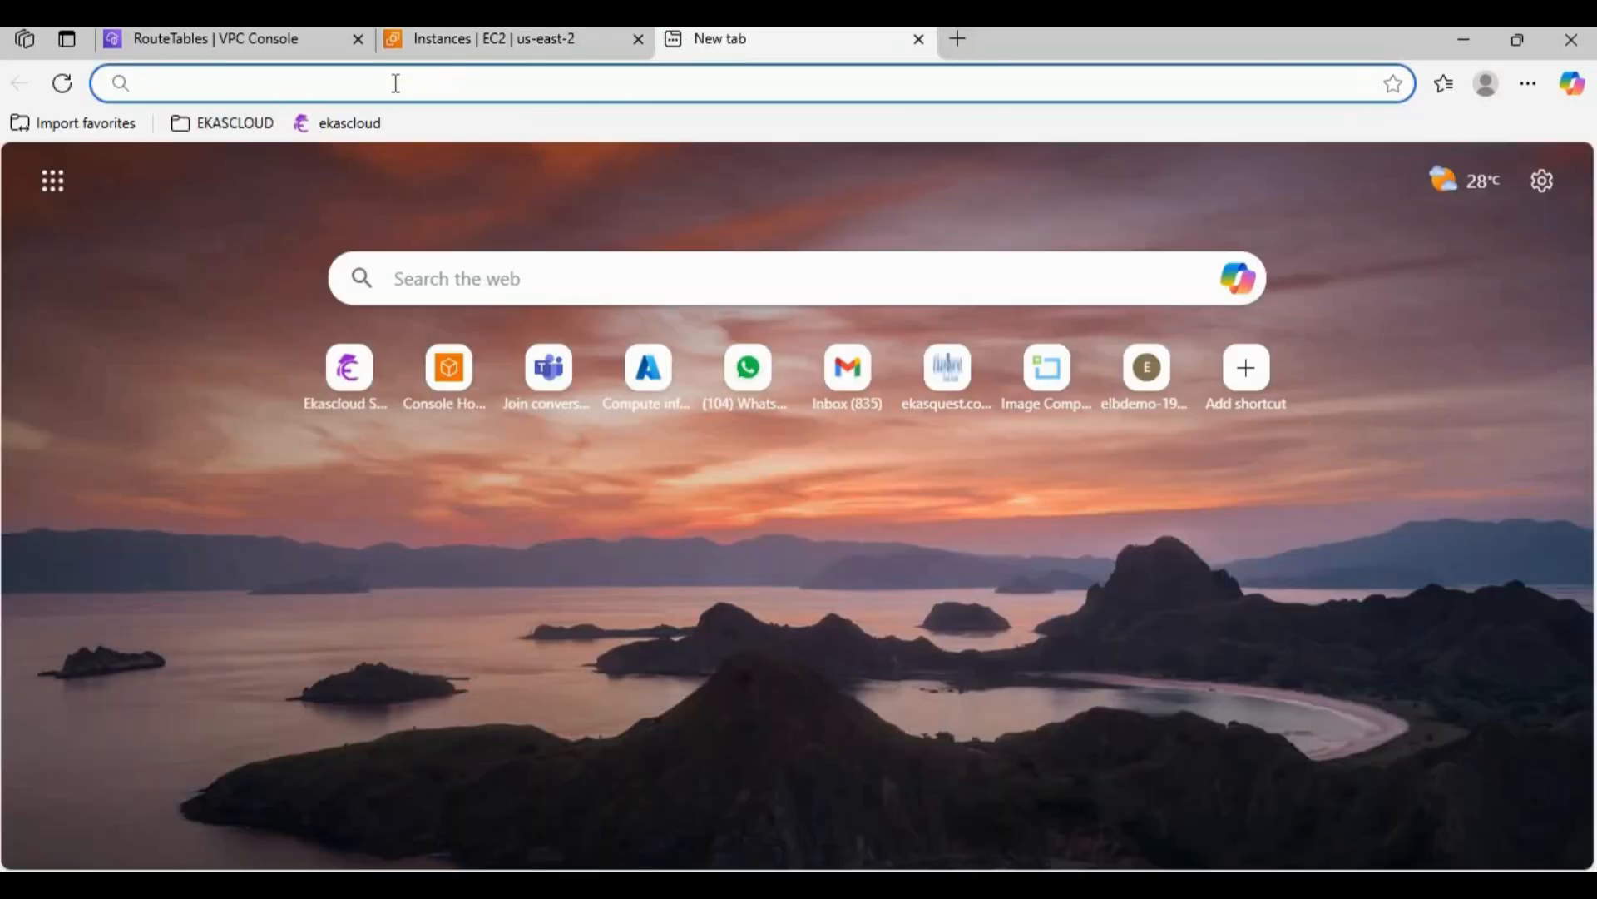
pyautogui.hotkey('ctrl', 'v')
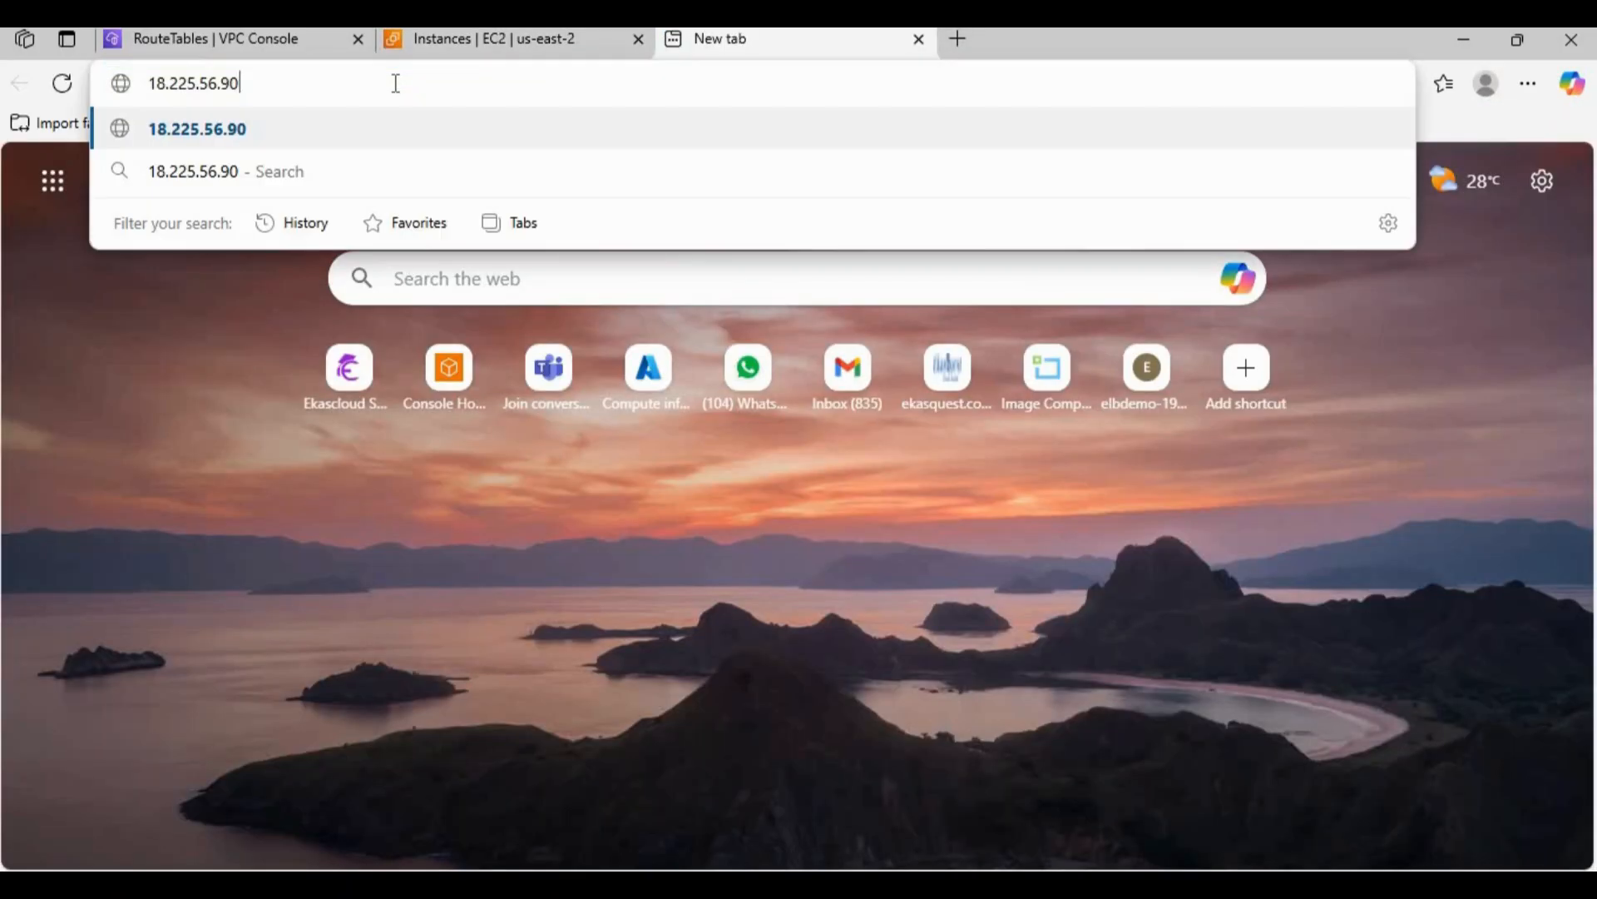
pyautogui.press('Return')
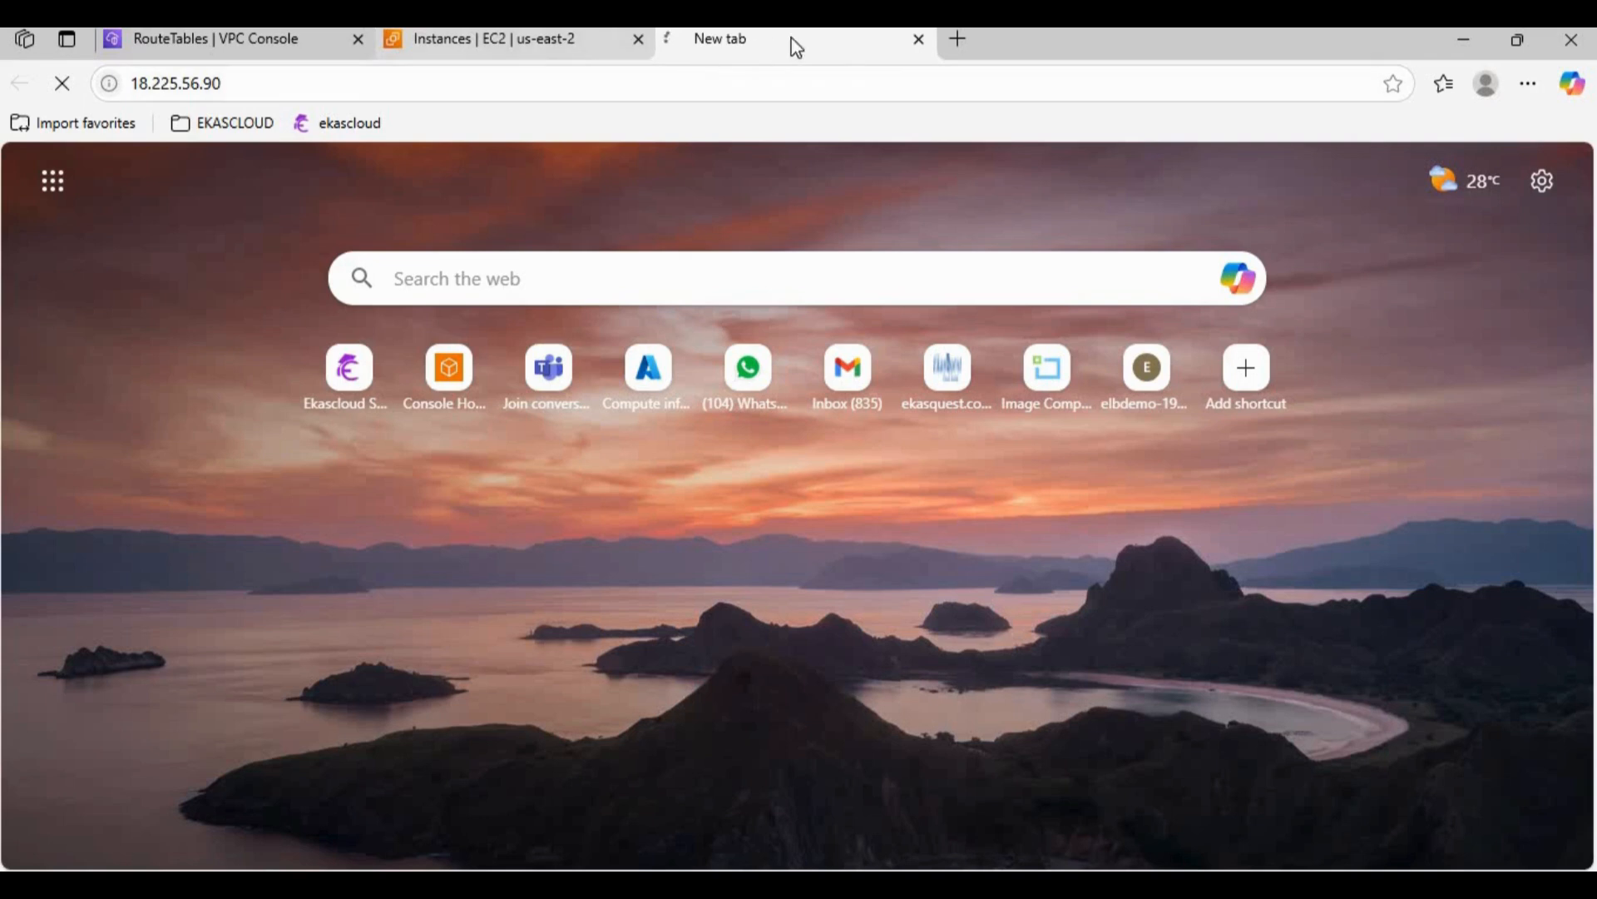
pyautogui.click(918, 41)
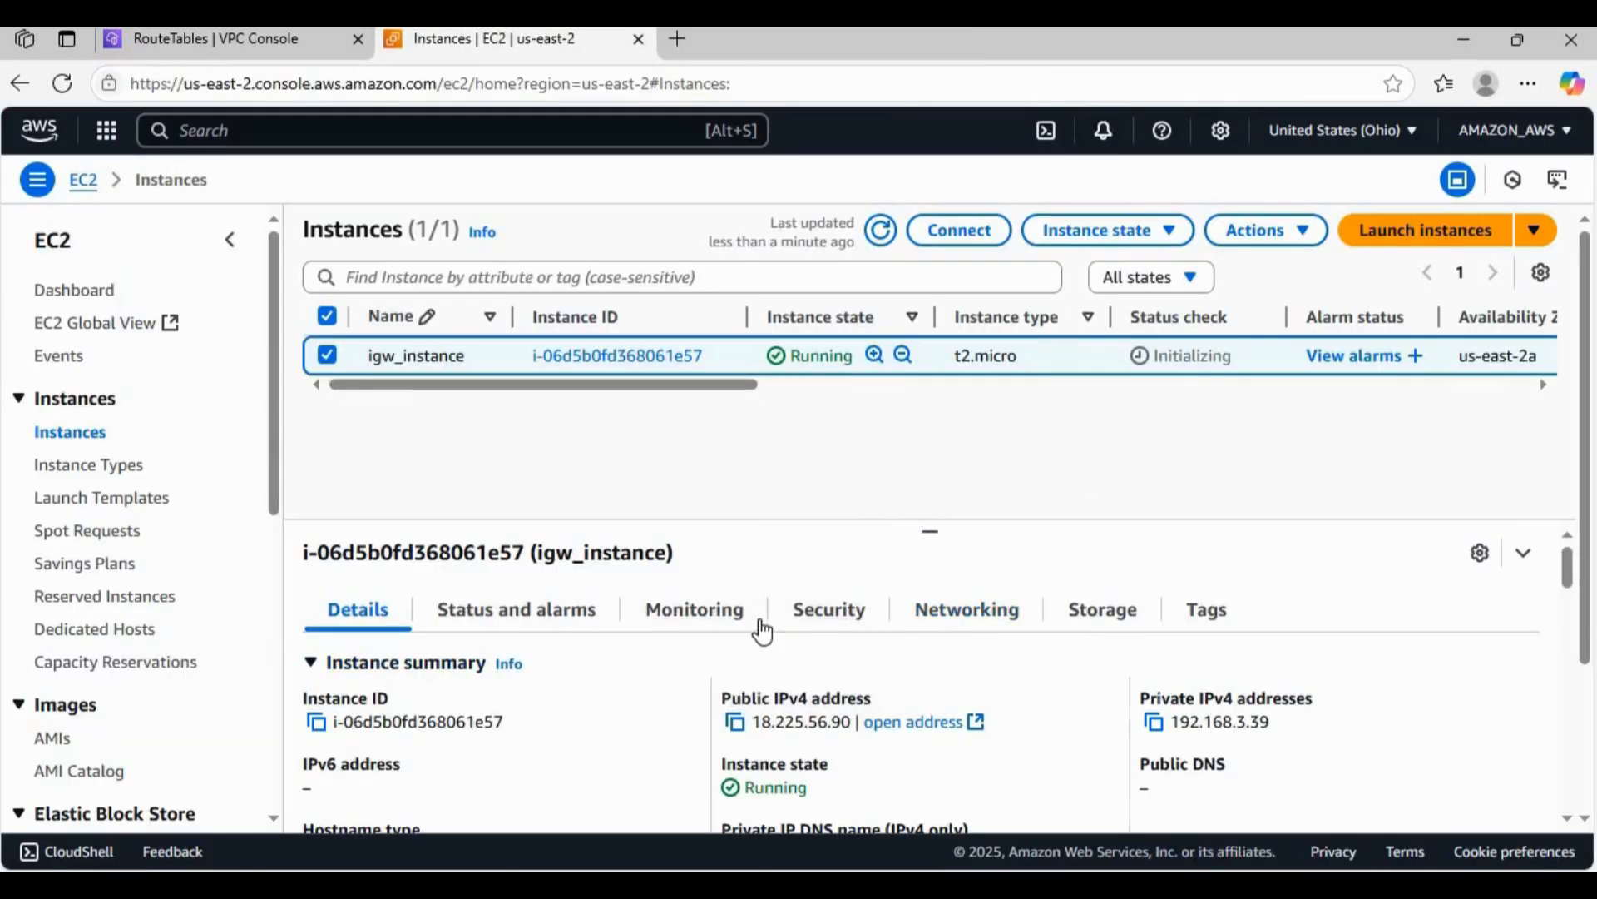
# Keep refreshing the instances list to check whether igw_instance's status check has finished initializing
pyautogui.click(881, 233)
pyautogui.click(882, 233)
pyautogui.click(882, 233)
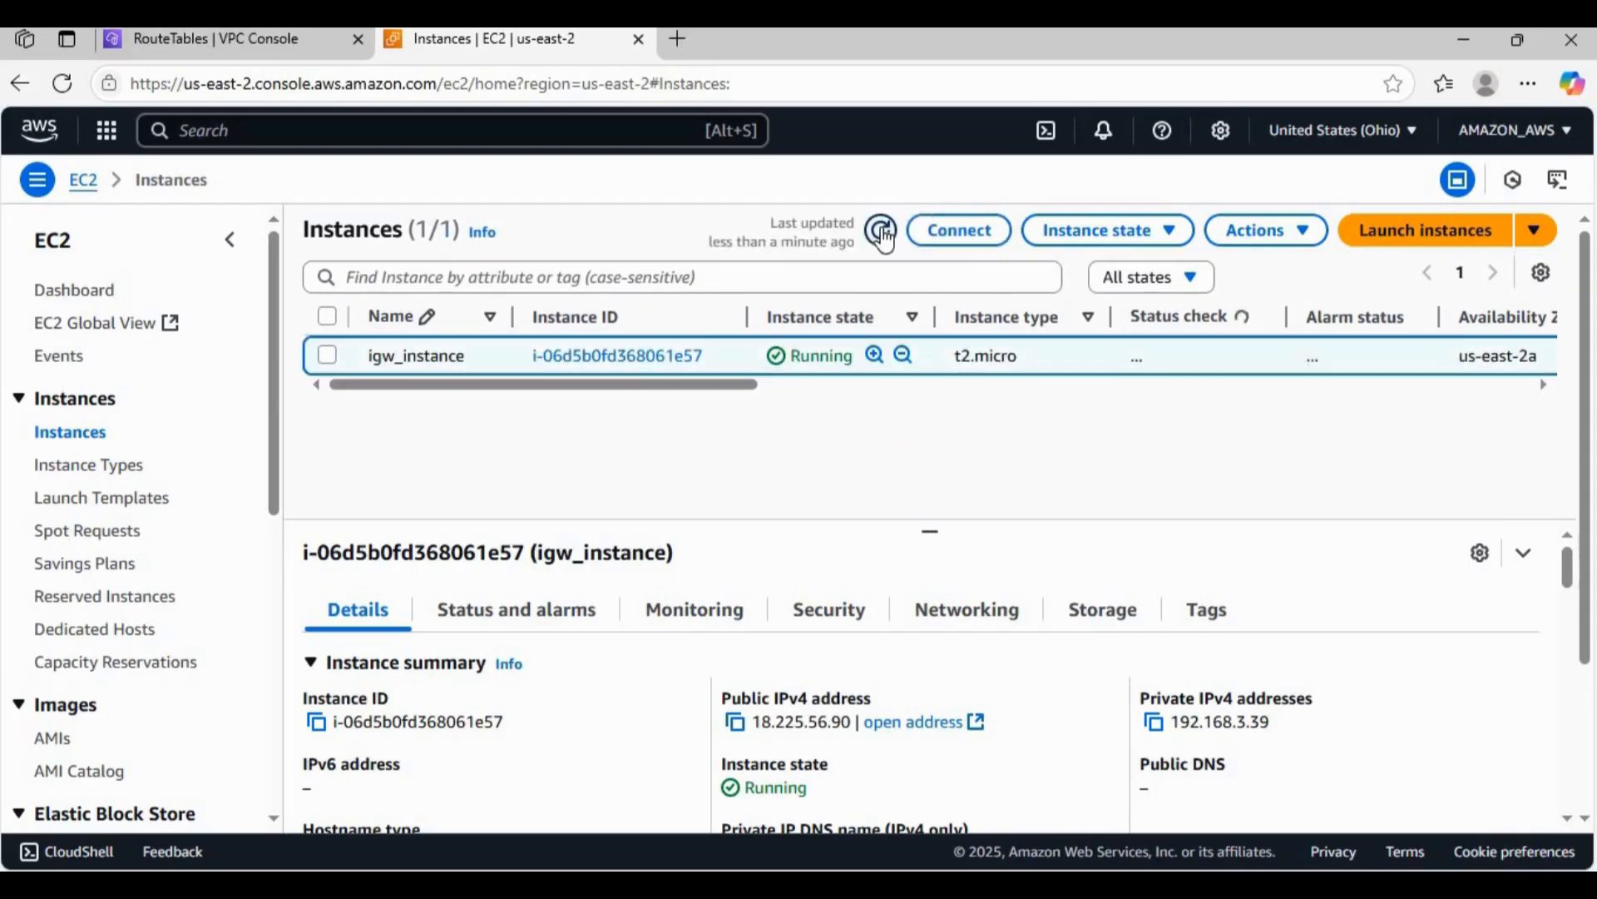
pyautogui.click(883, 234)
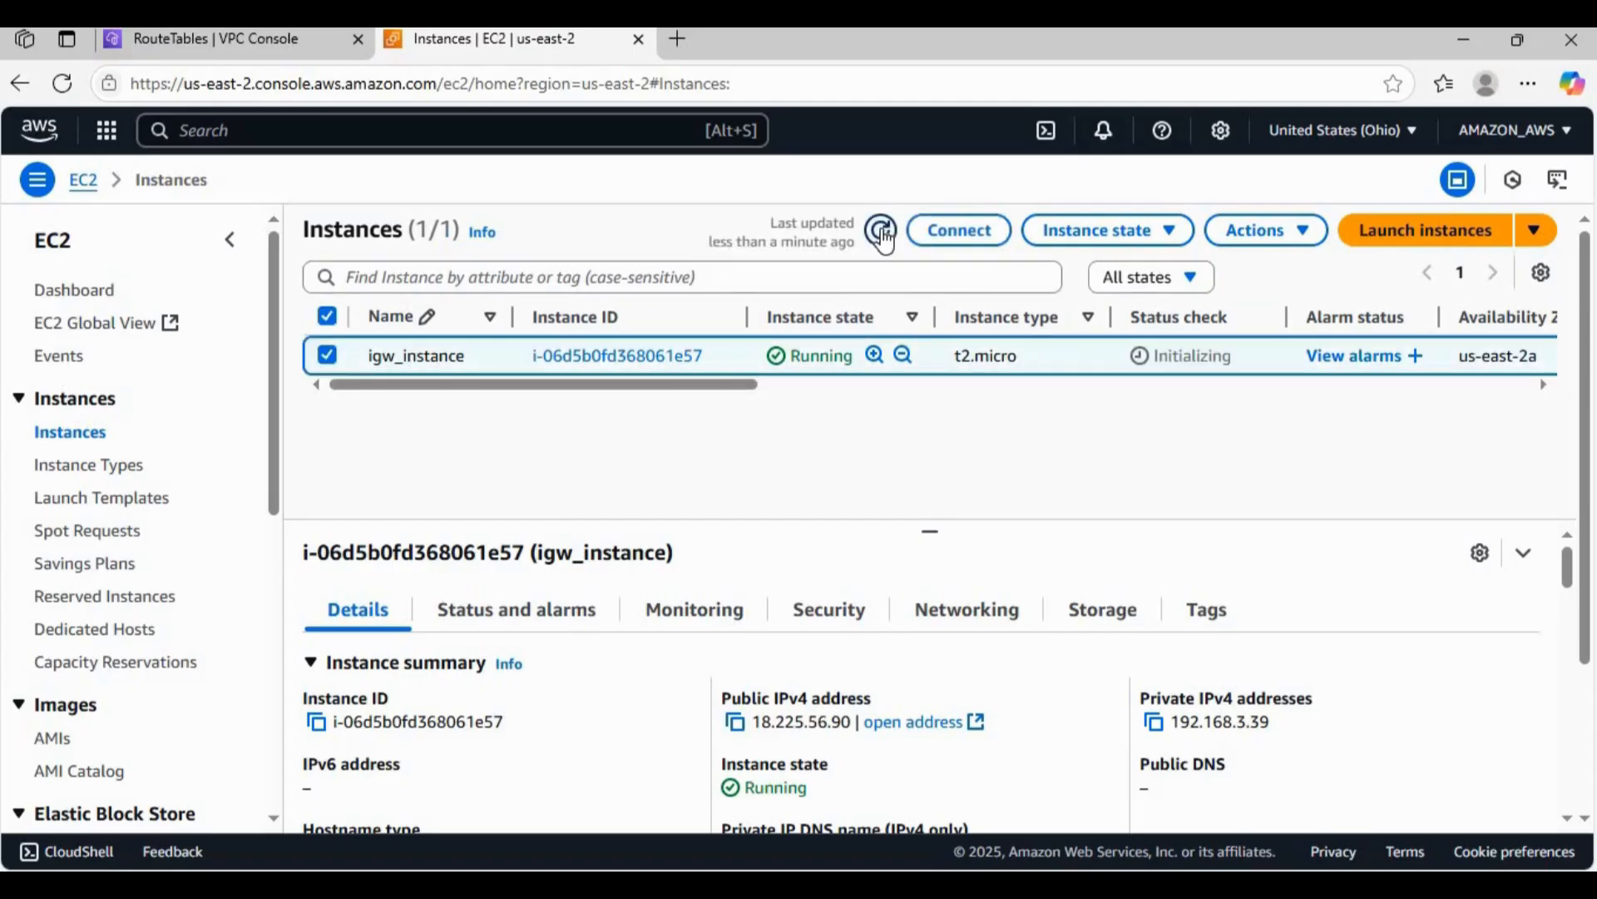
pyautogui.click(883, 234)
pyautogui.click(880, 233)
pyautogui.click(881, 241)
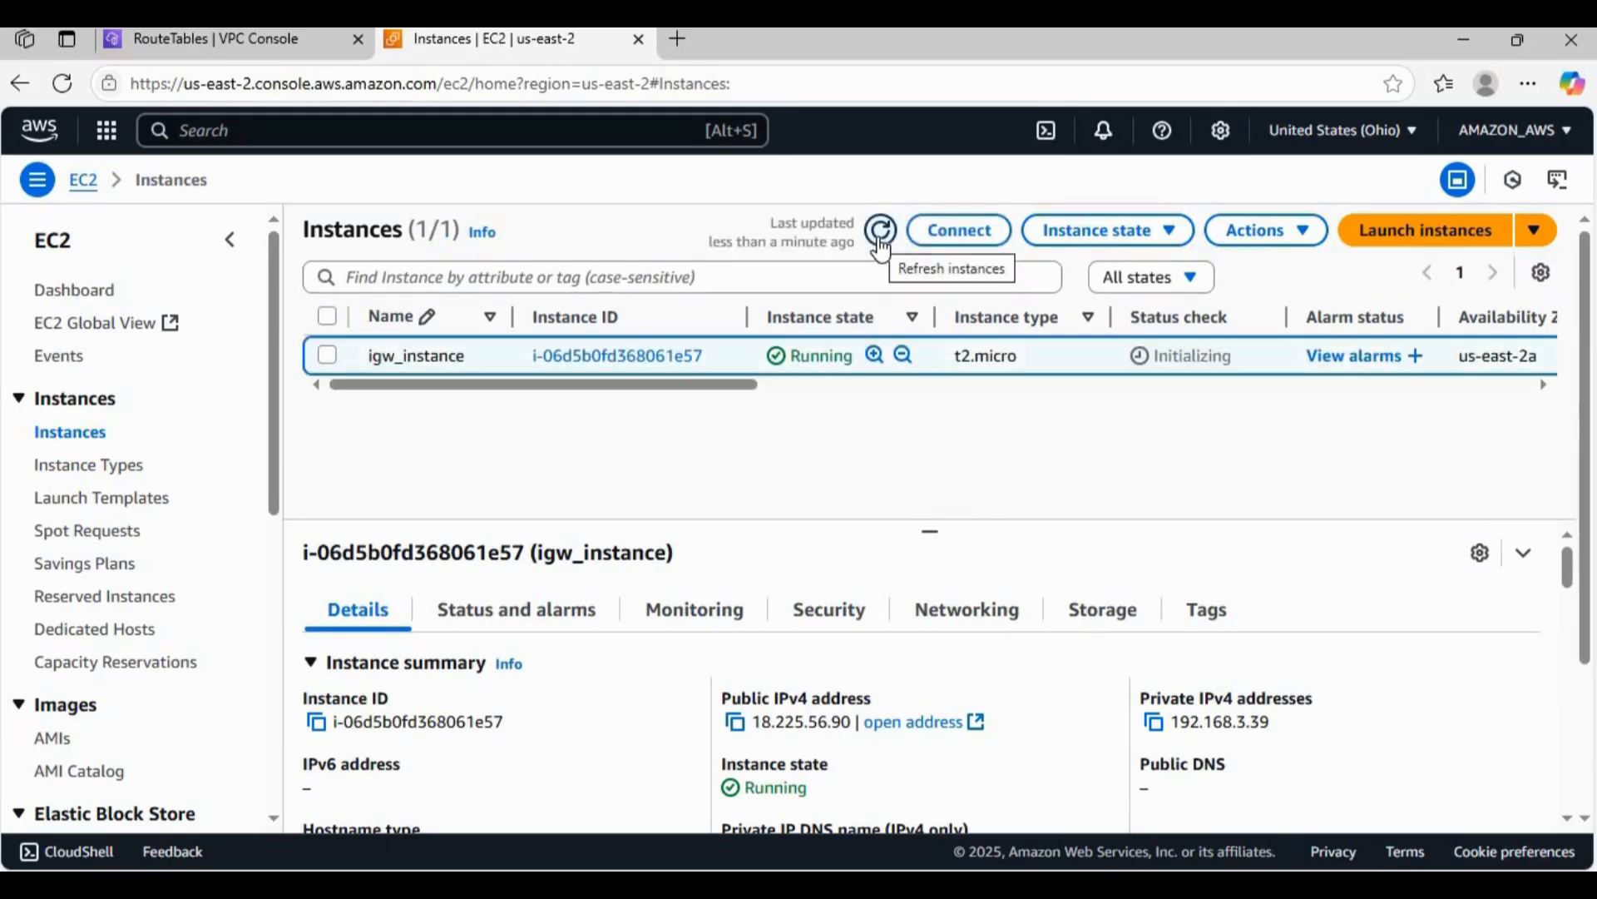
pyautogui.click(881, 241)
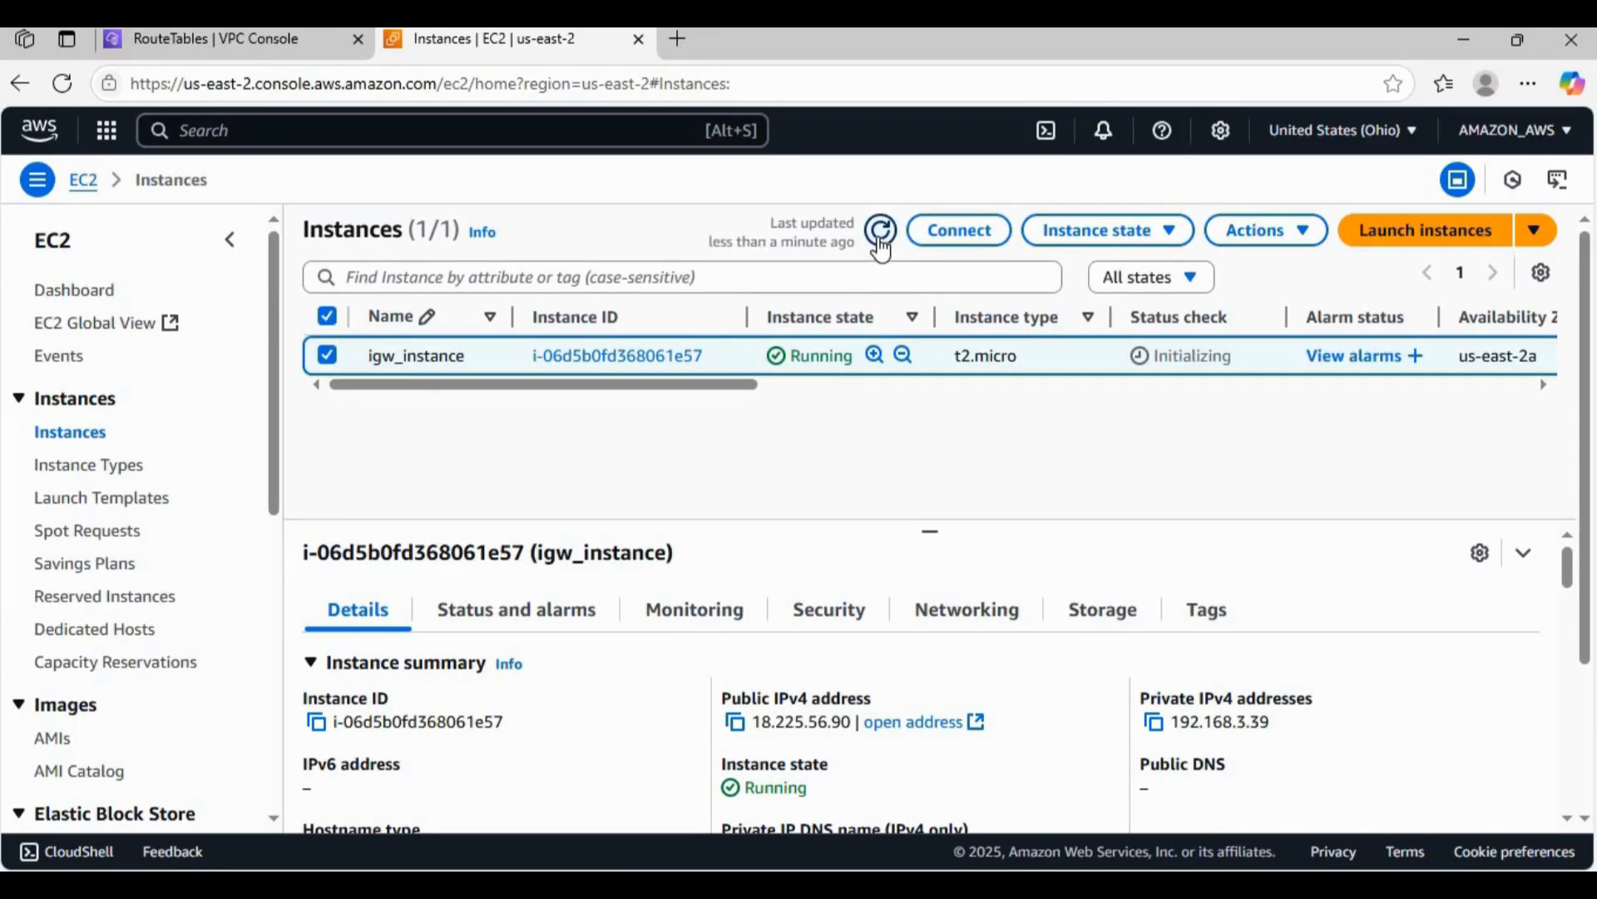
pyautogui.click(881, 241)
pyautogui.click(884, 234)
pyautogui.click(884, 236)
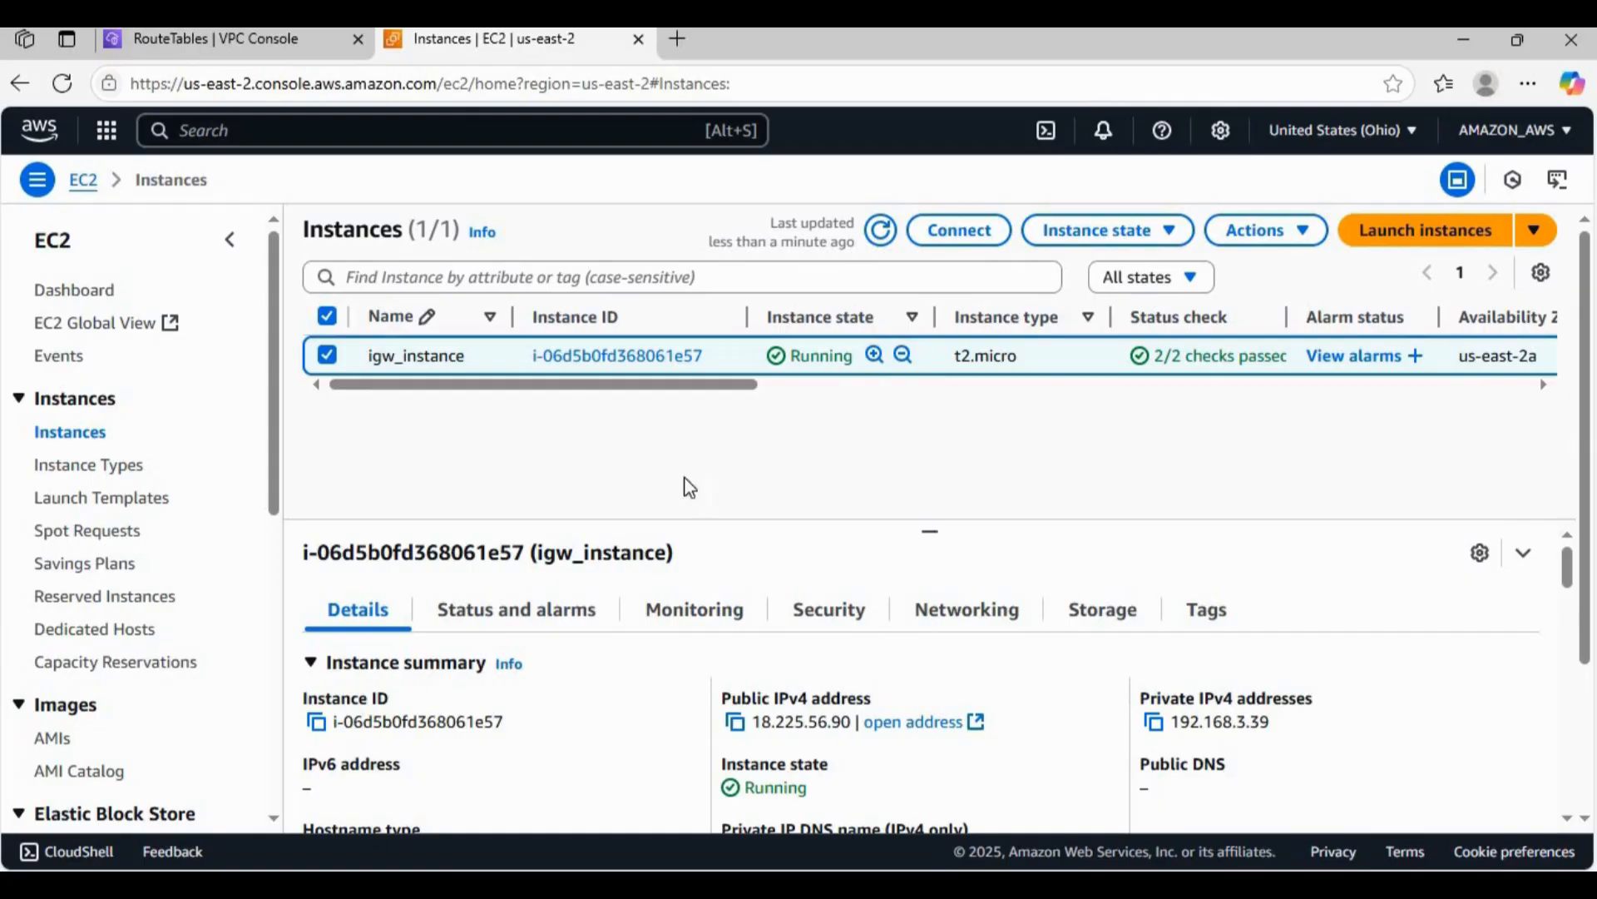
# Open igw_instance's security group launch-wizard-36 from its security details and review its inbound and outbound rules
pyautogui.click(857, 614)
pyautogui.scroll(-5, 768, 654)
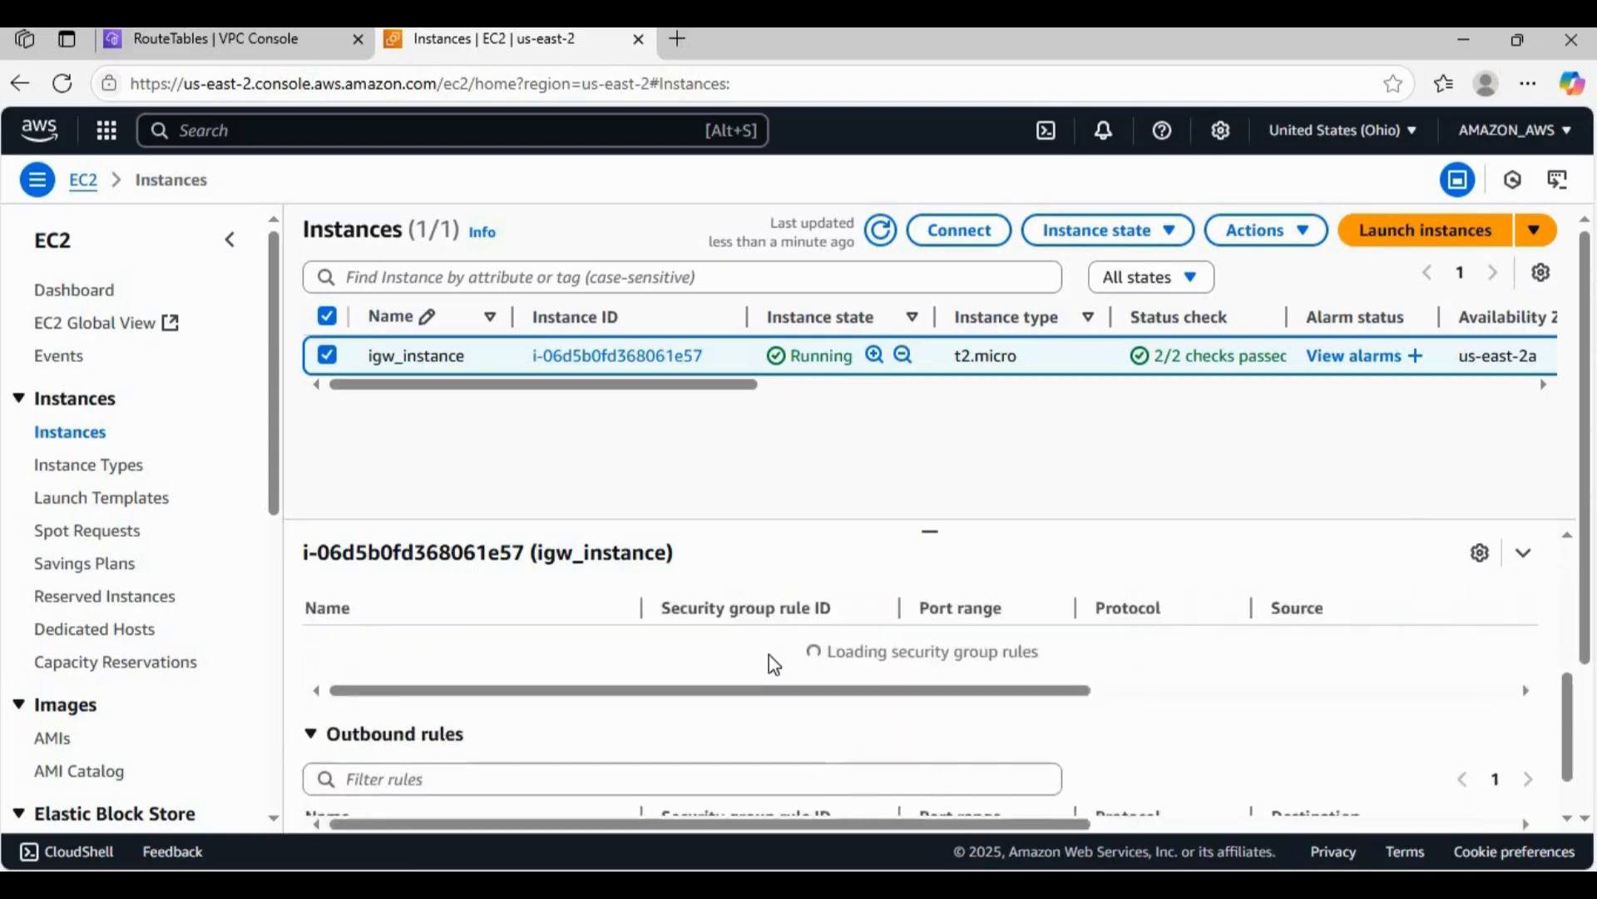
pyautogui.scroll(2, 771, 663)
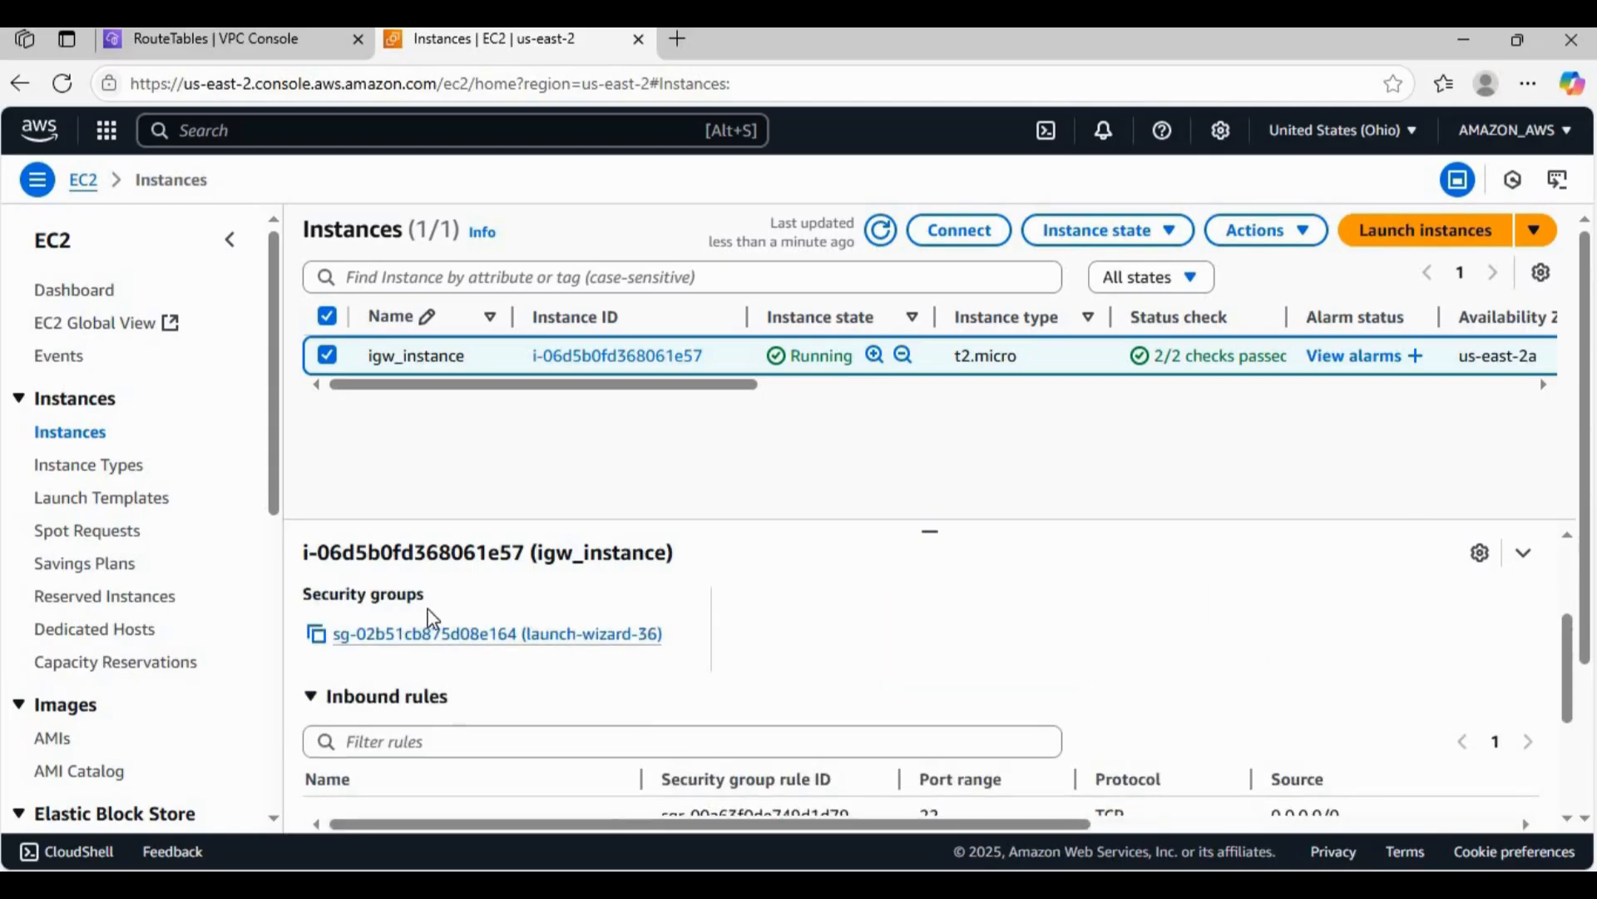
pyautogui.click(562, 634)
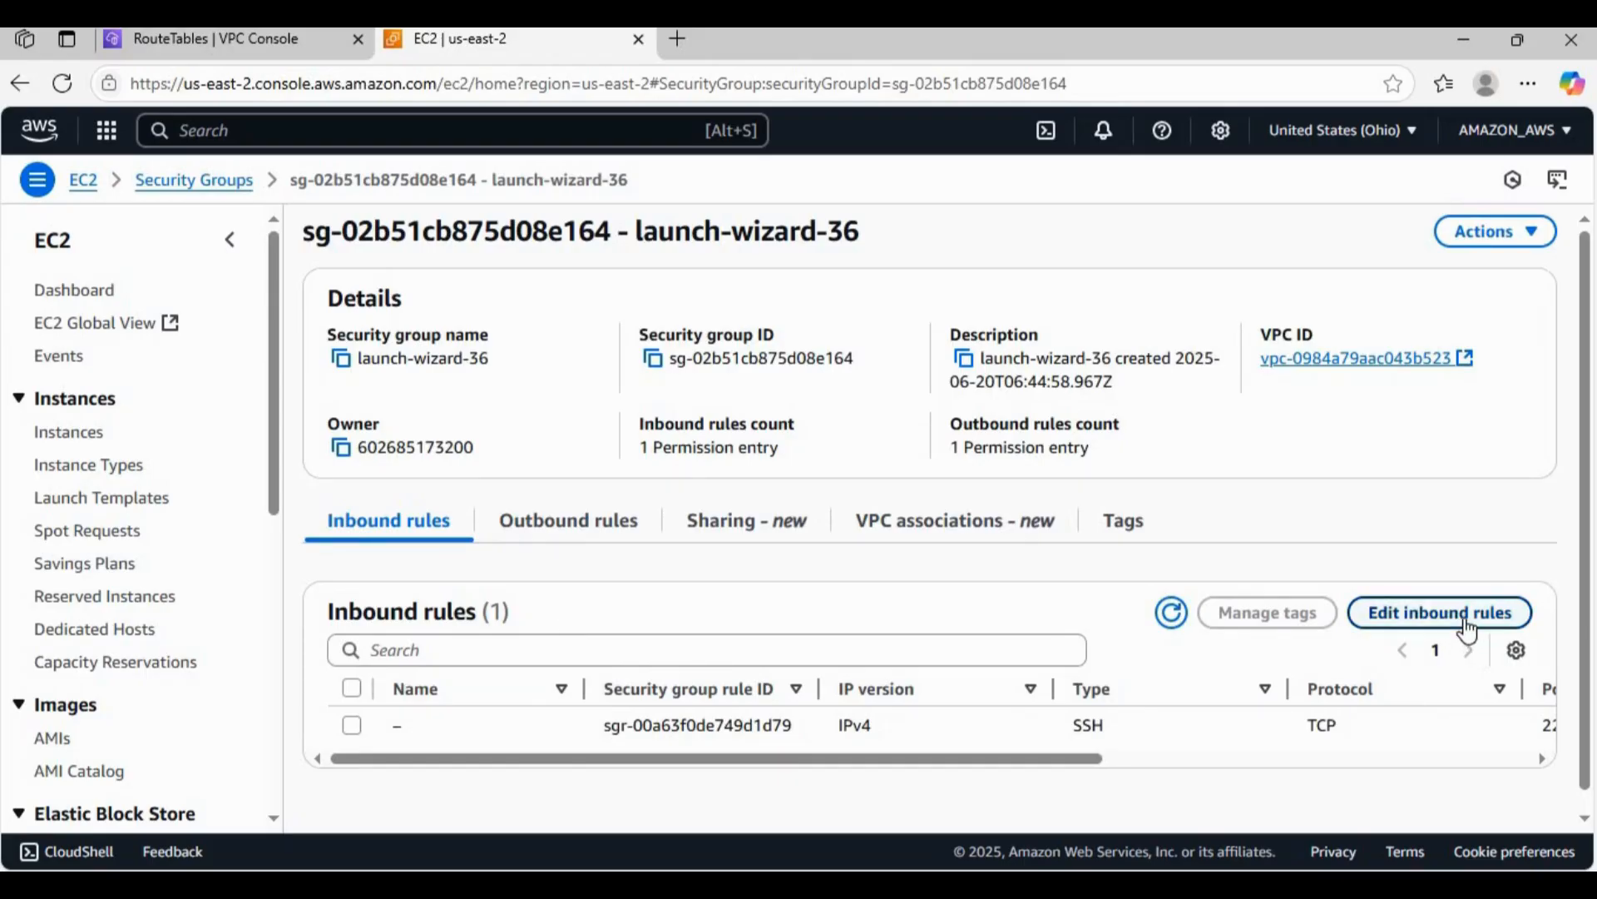
pyautogui.click(579, 537)
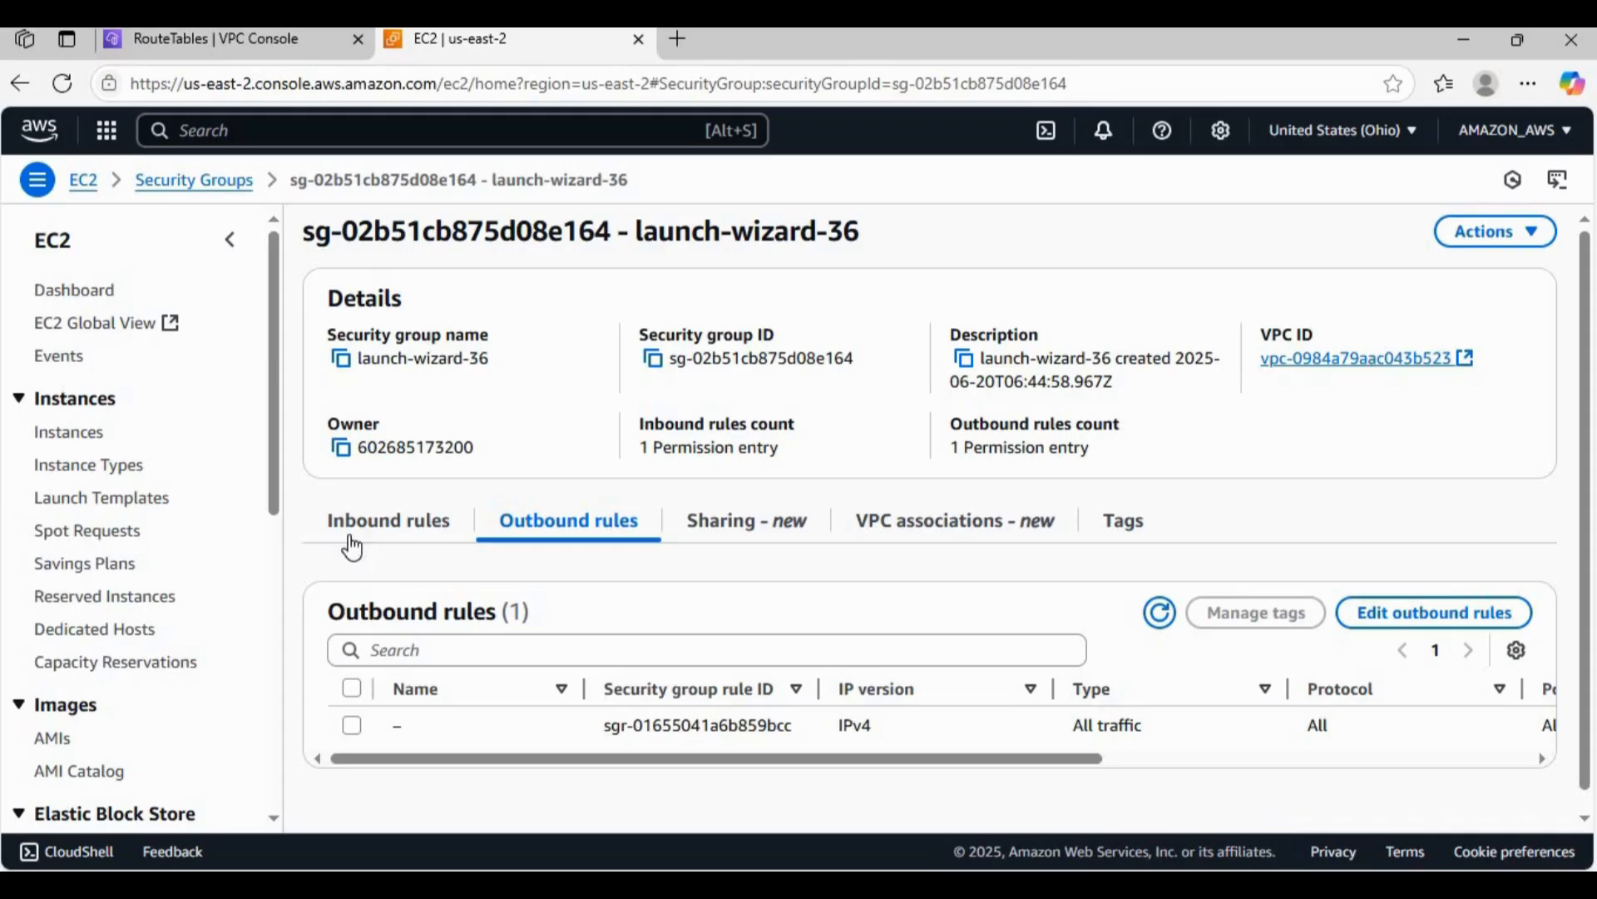
pyautogui.click(378, 534)
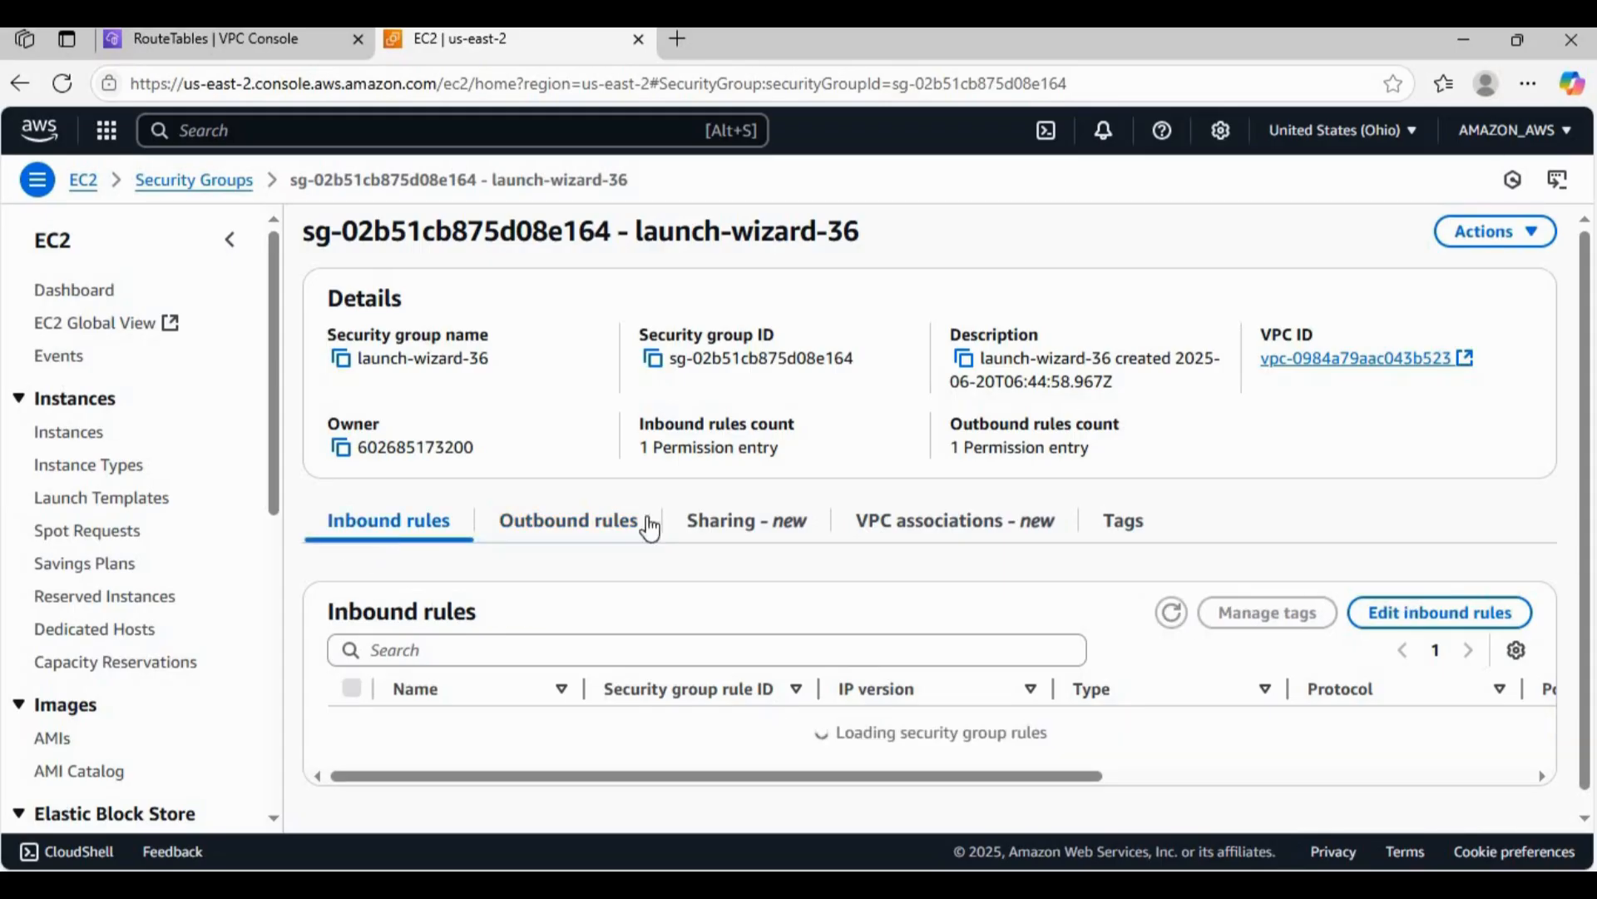
# Start editing the security group's inbound rules and add a new rule of type HTTP
pyautogui.click(1464, 616)
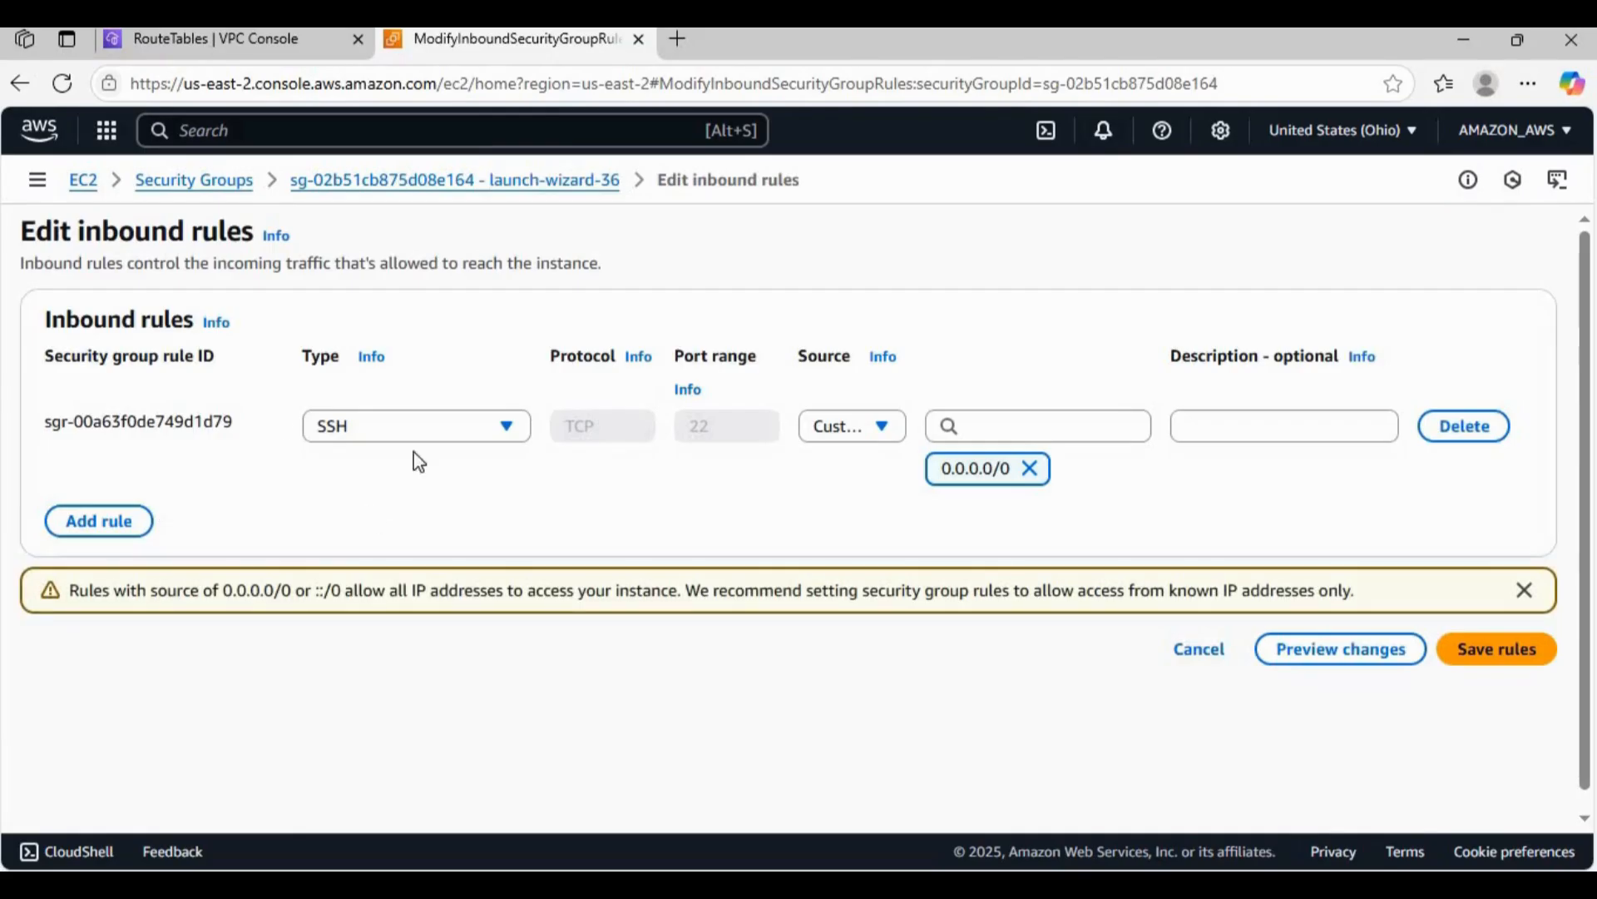
pyautogui.click(88, 527)
pyautogui.click(505, 512)
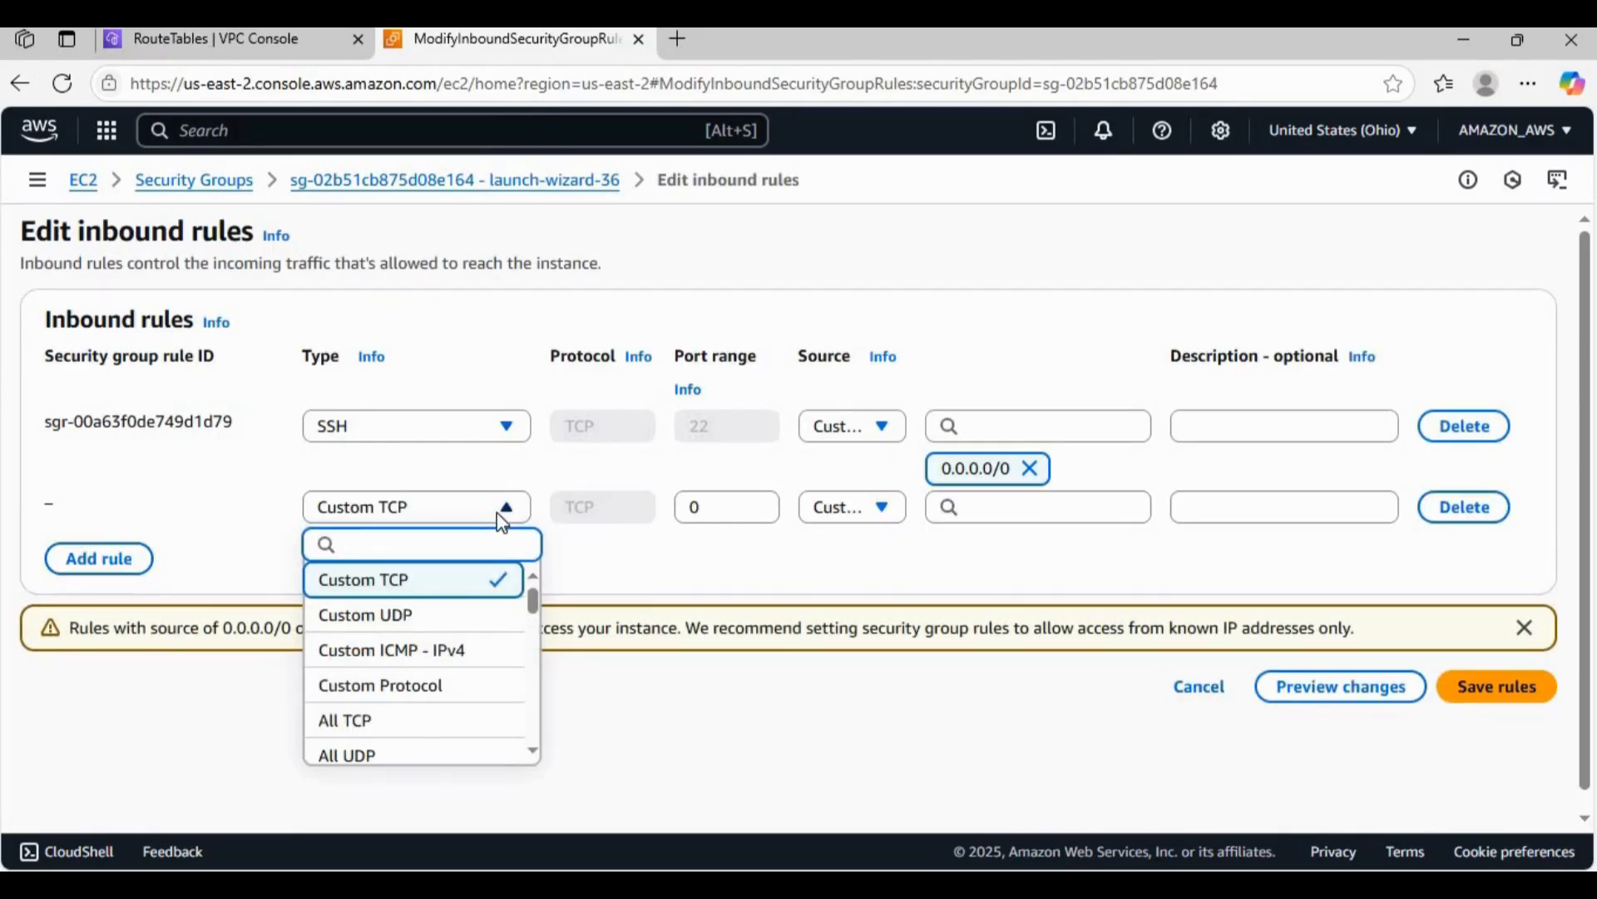
pyautogui.write('http')
pyautogui.click(463, 593)
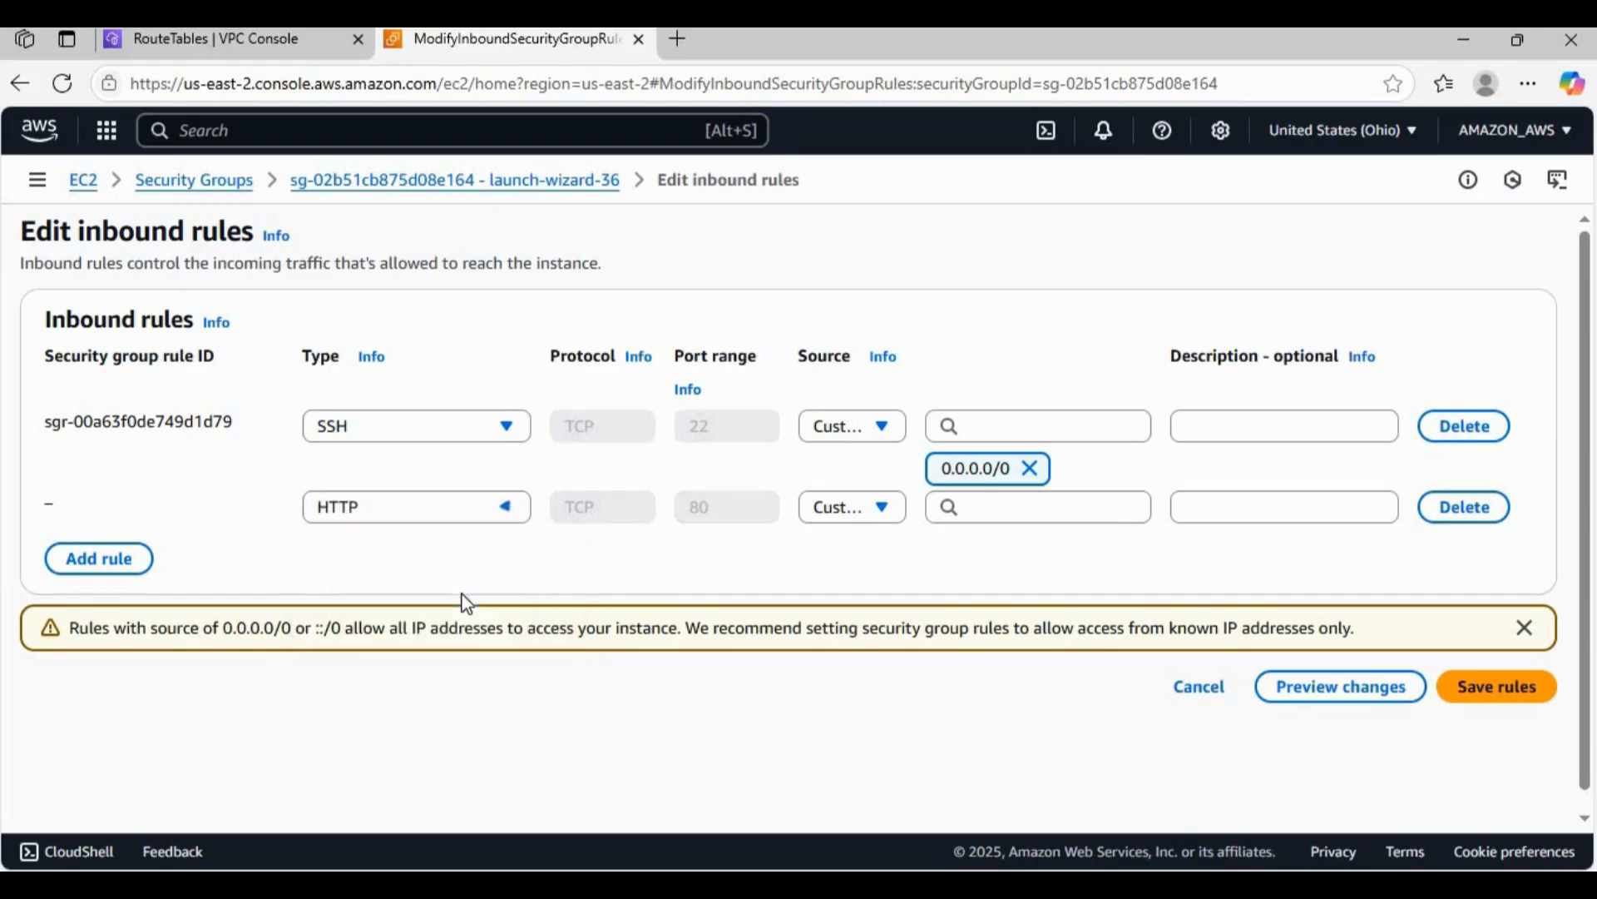
# Add another inbound rule of type HTTPS below the HTTP rule
pyautogui.click(54, 562)
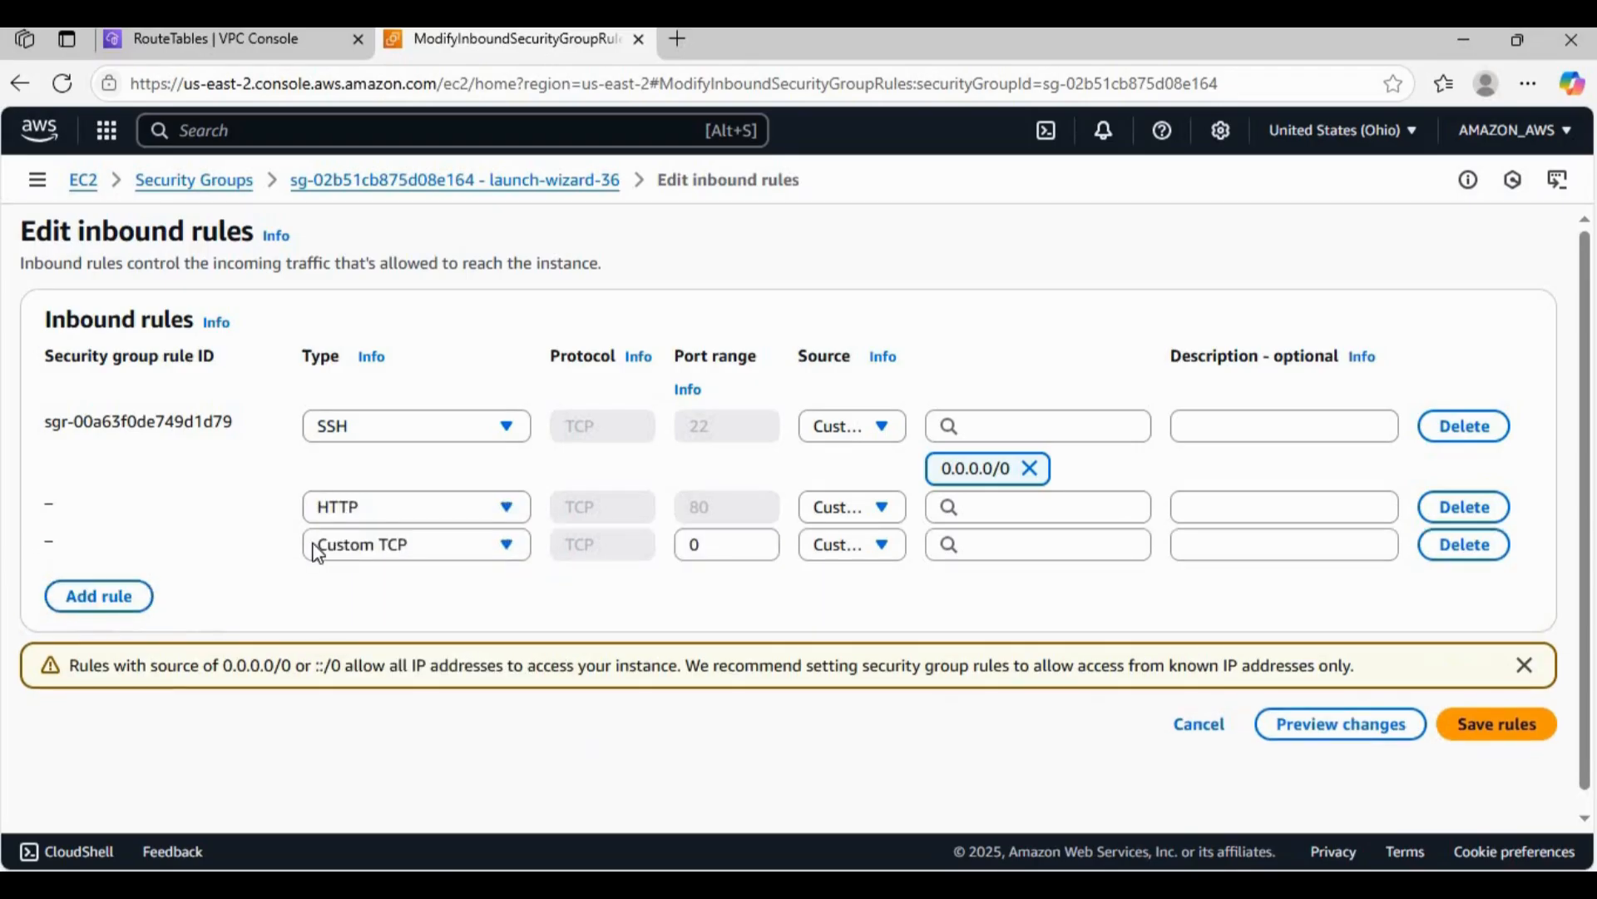
pyautogui.click(366, 551)
pyautogui.write('h')
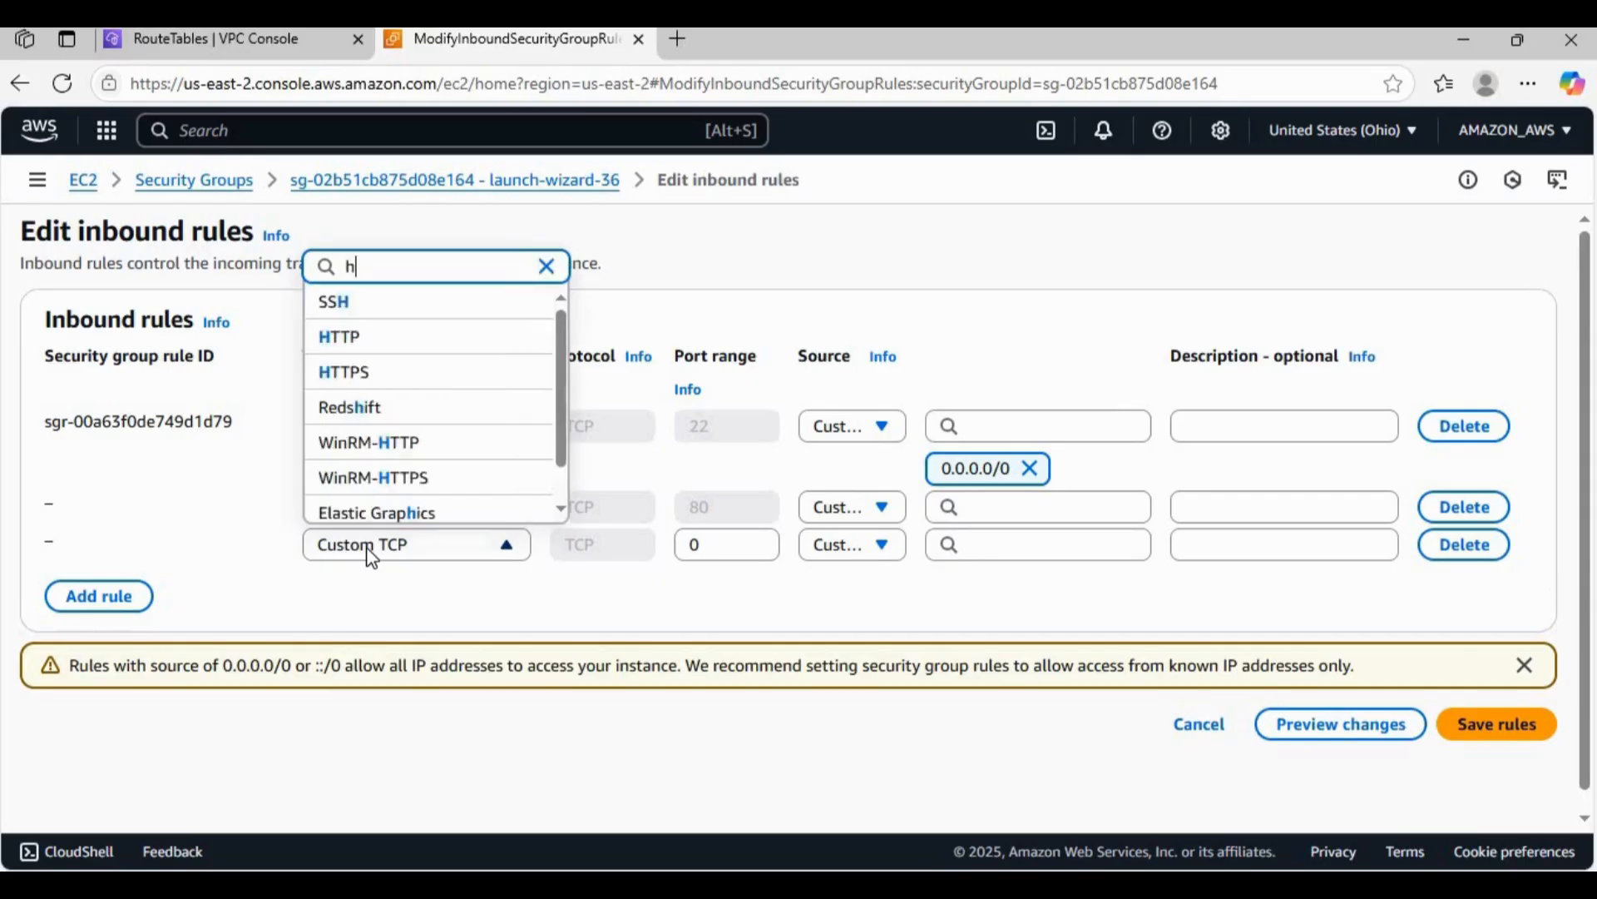
pyautogui.write('ttp')
pyautogui.click(377, 439)
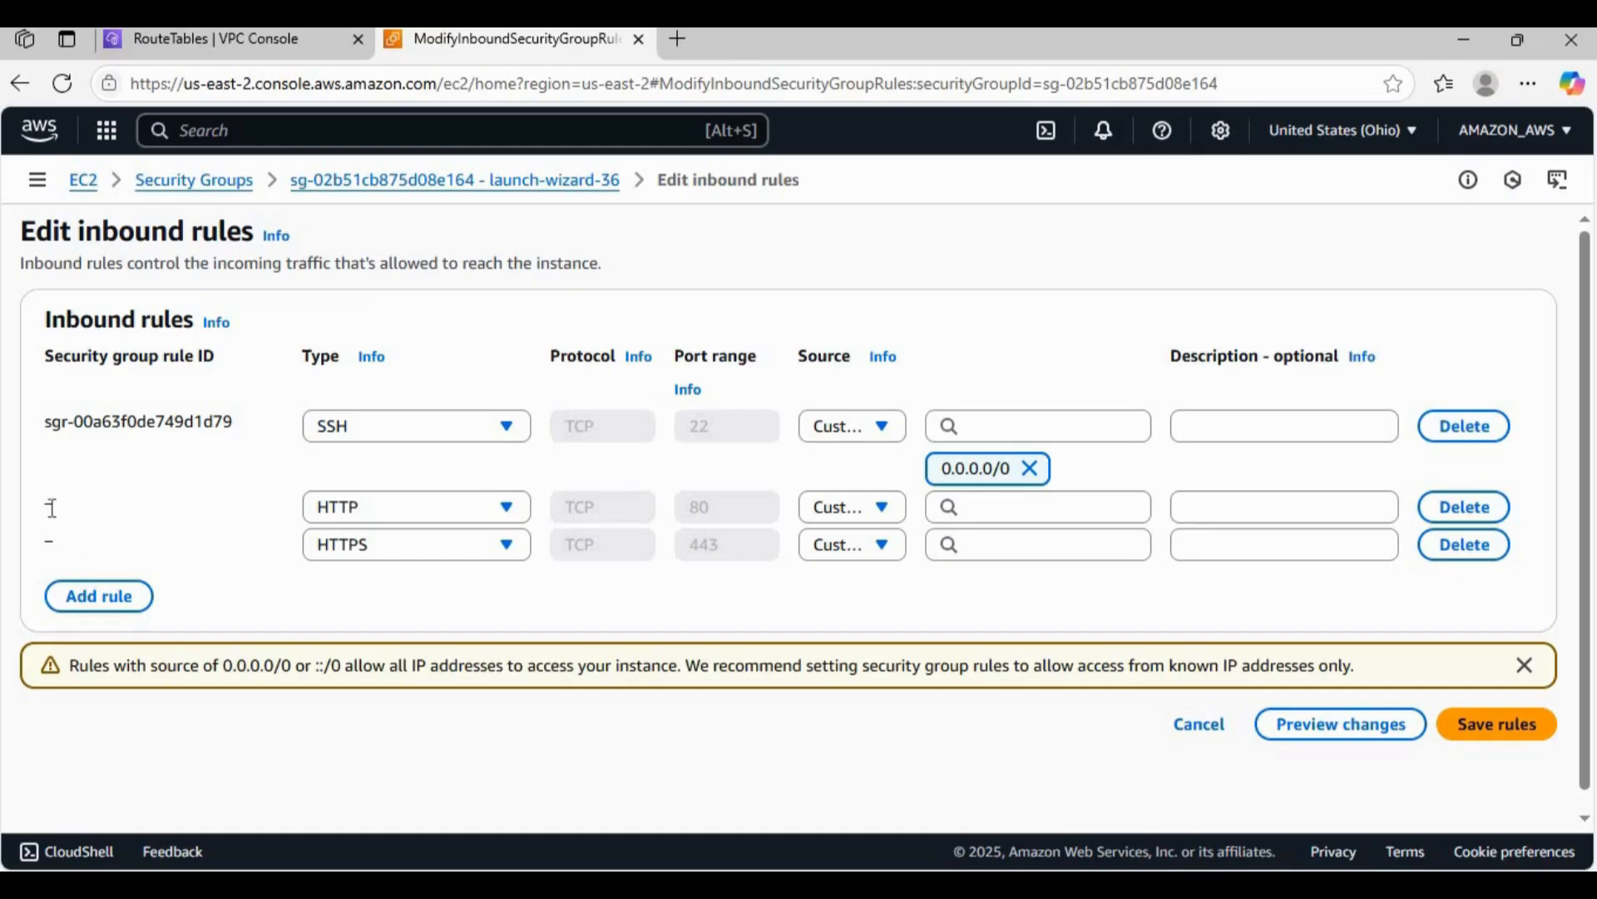
# Set the source of the HTTP and HTTPS rules to Anywhere-IPv4 and save the inbound rules
pyautogui.click(880, 506)
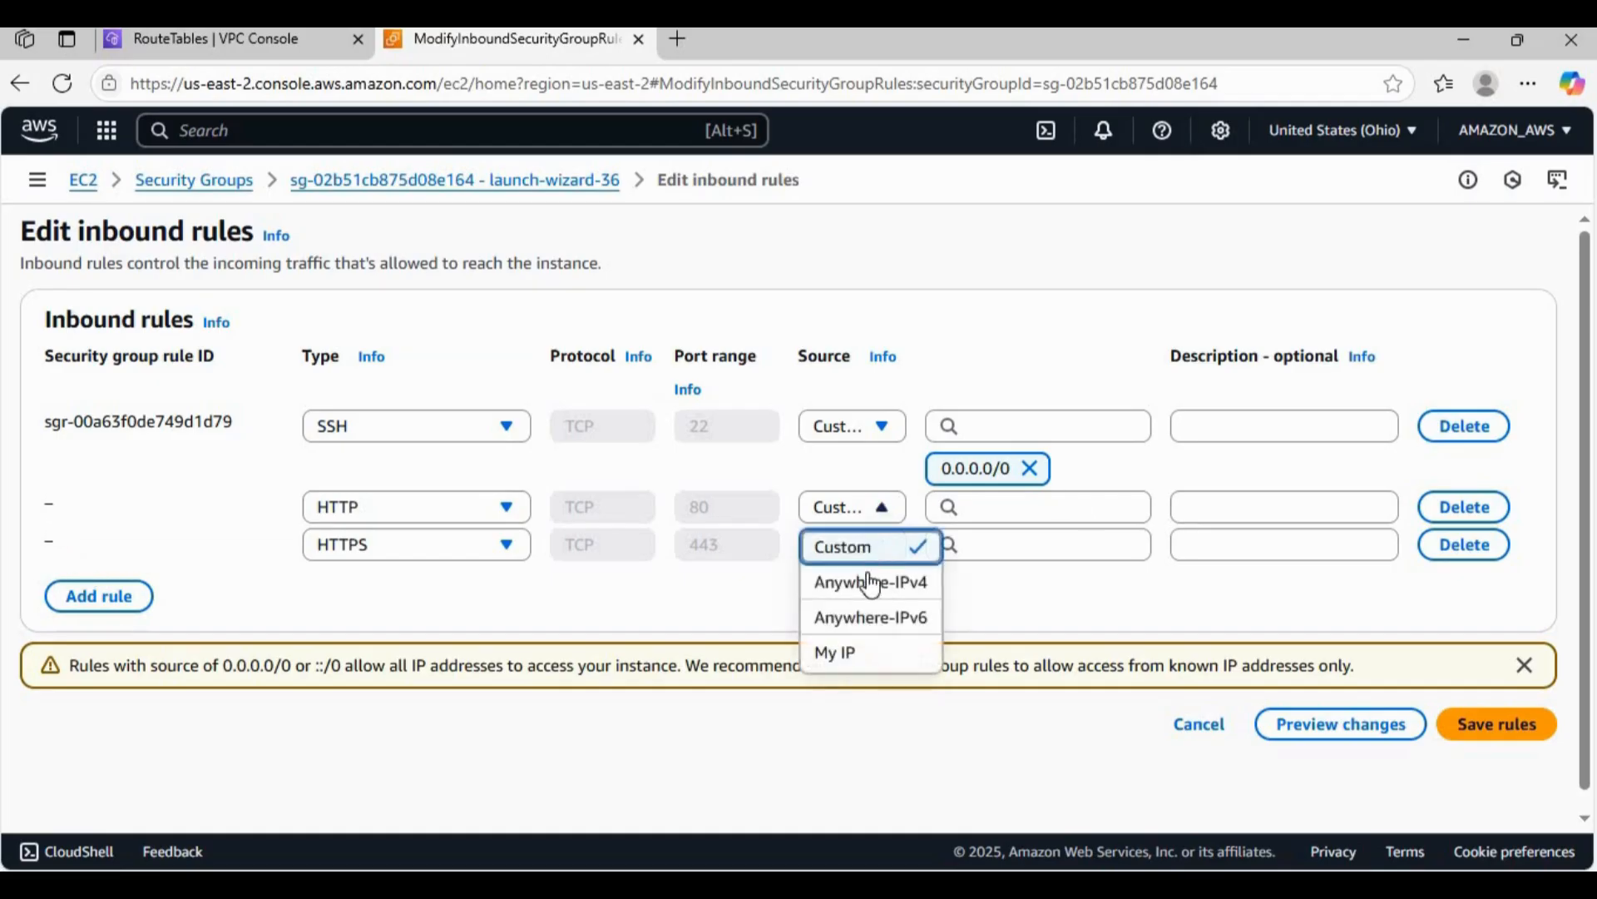
pyautogui.click(877, 582)
pyautogui.click(884, 590)
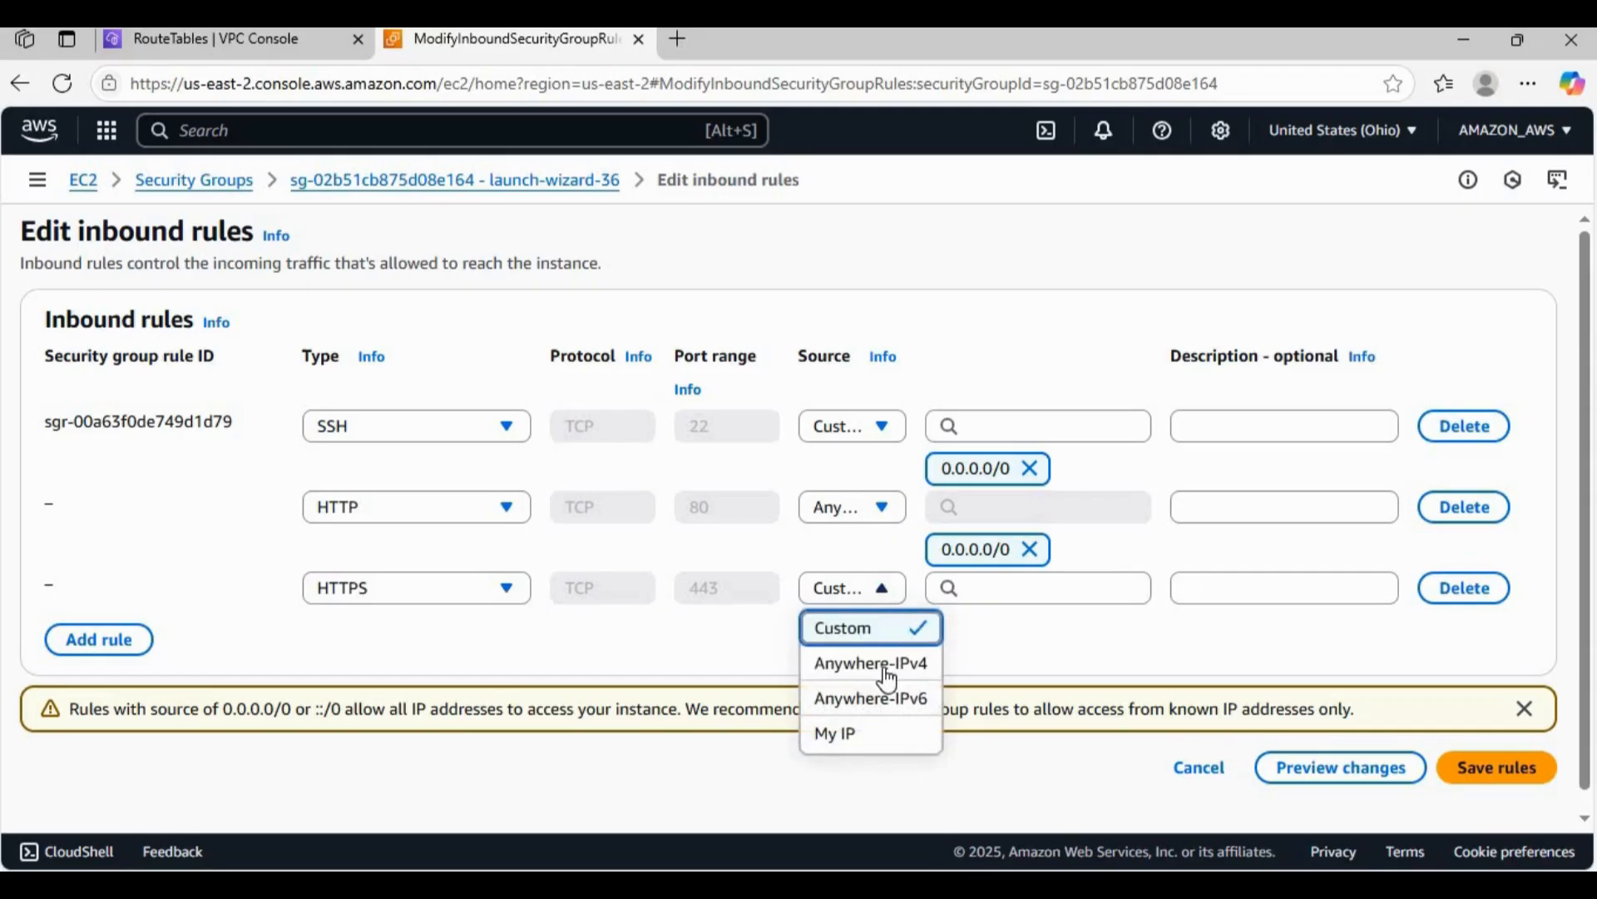
pyautogui.click(886, 664)
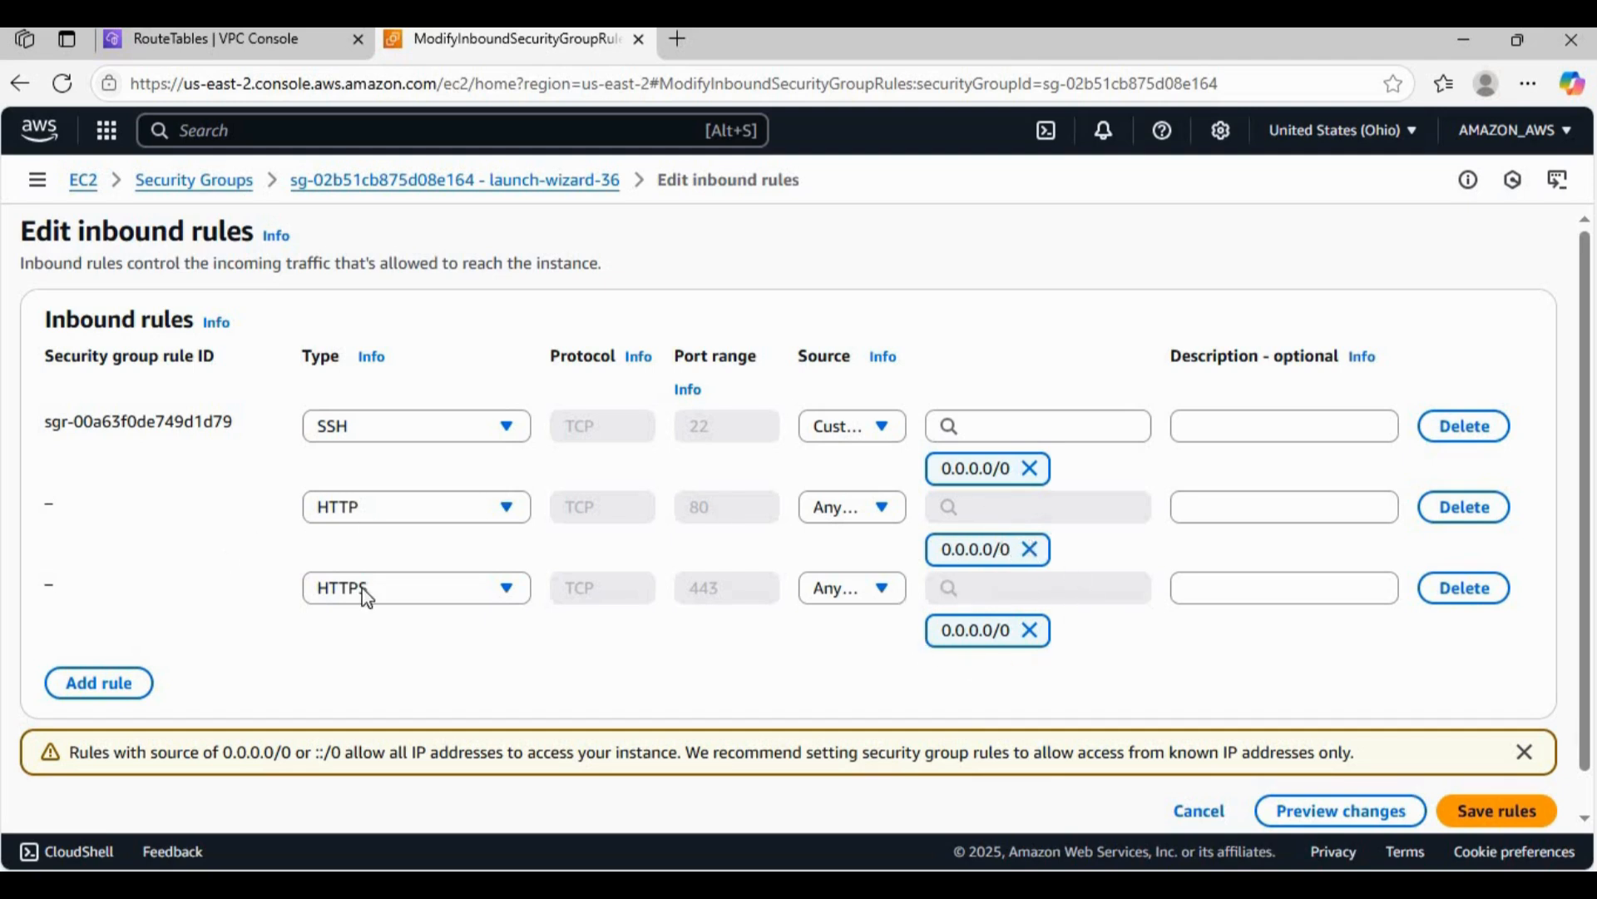
pyautogui.click(1531, 809)
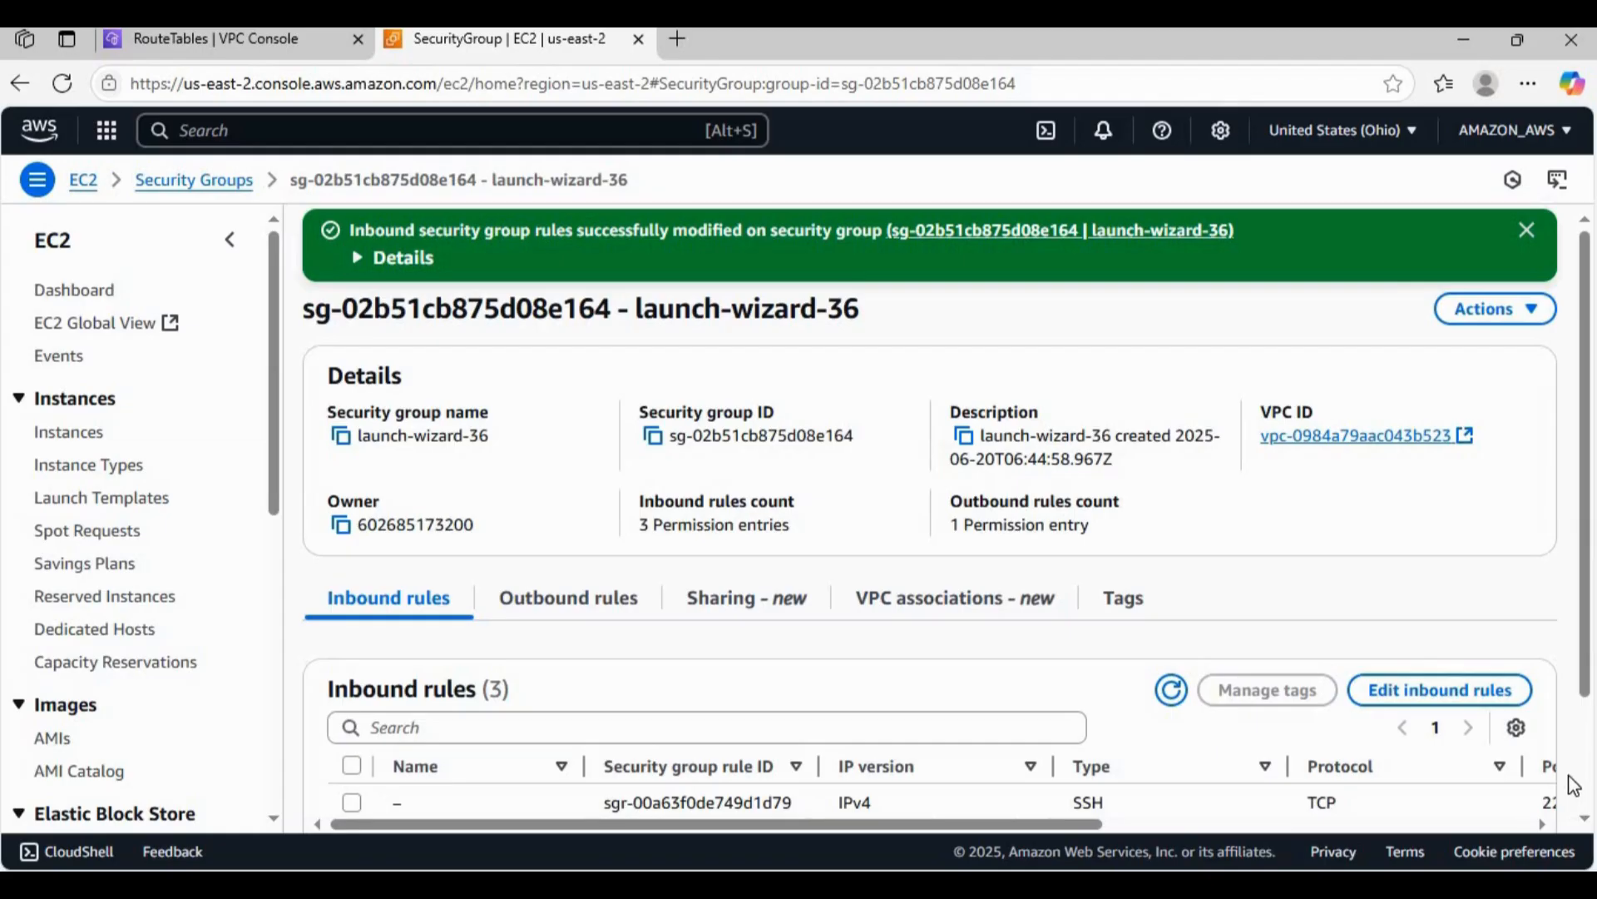
# Open igw_instance's details page from the instances list and examine its summary, network settings and instance details
pyautogui.click(94, 440)
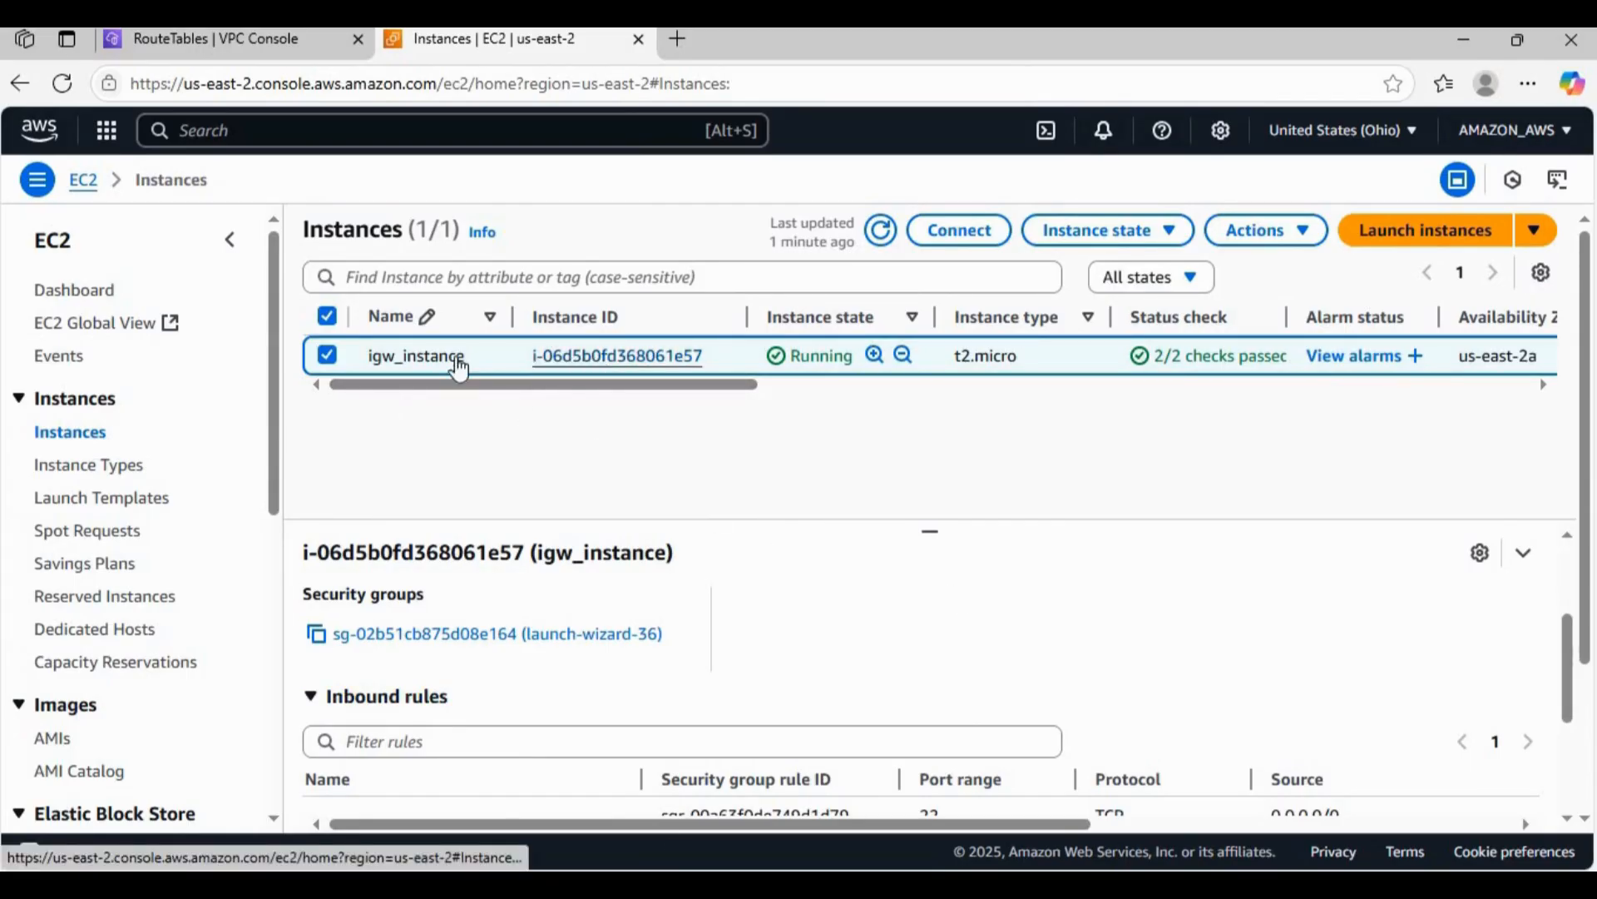
pyautogui.click(551, 357)
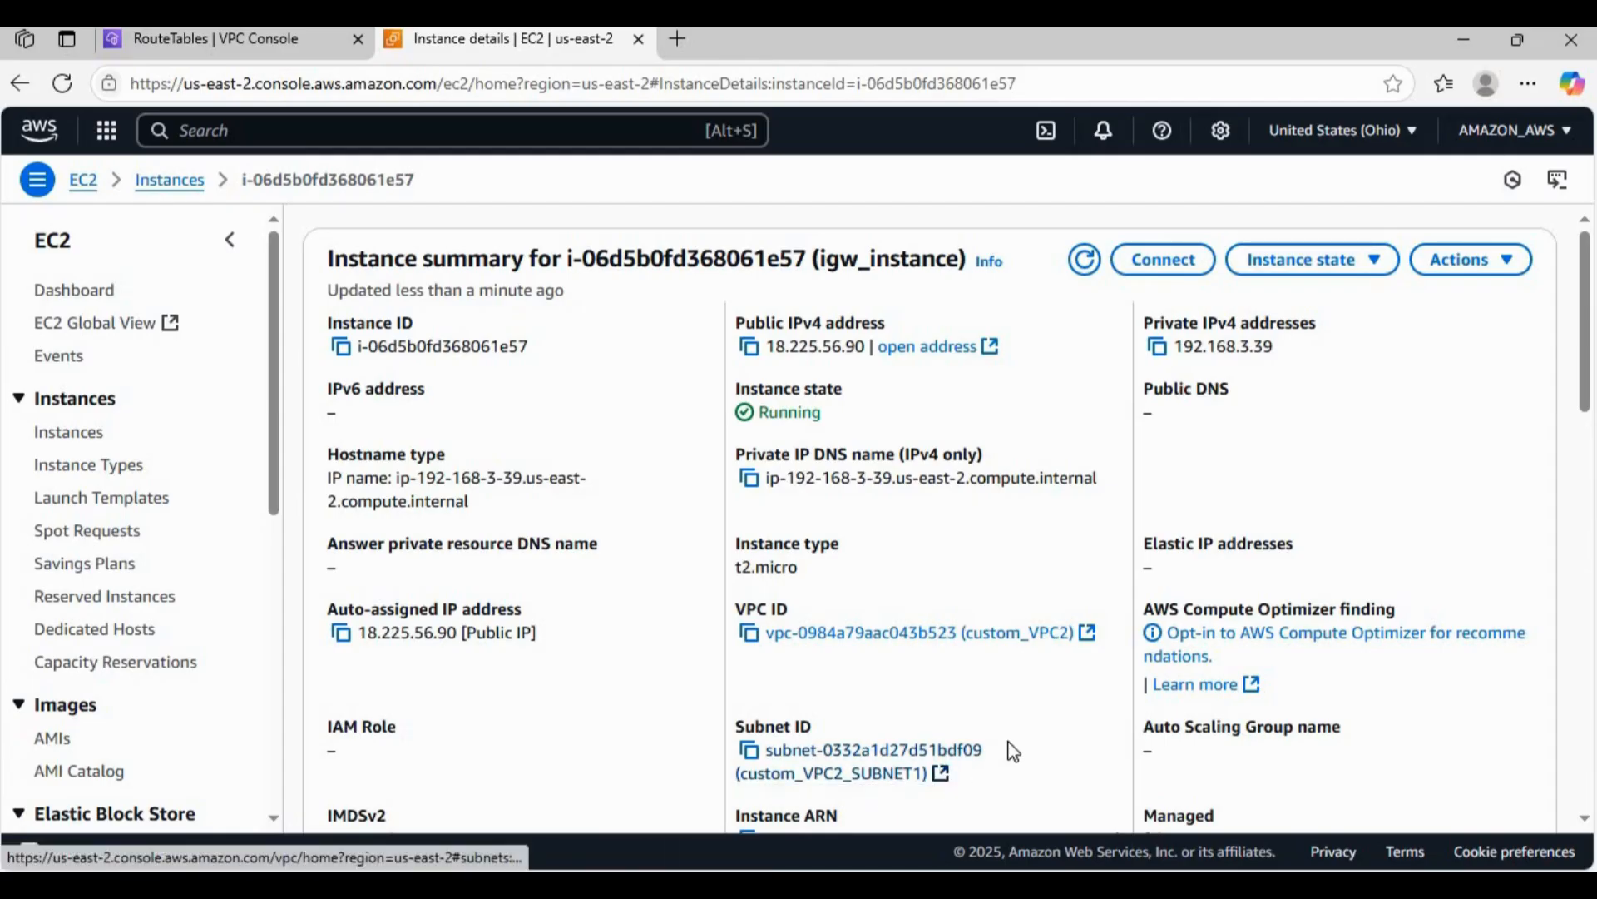
pyautogui.scroll(-3, 1013, 751)
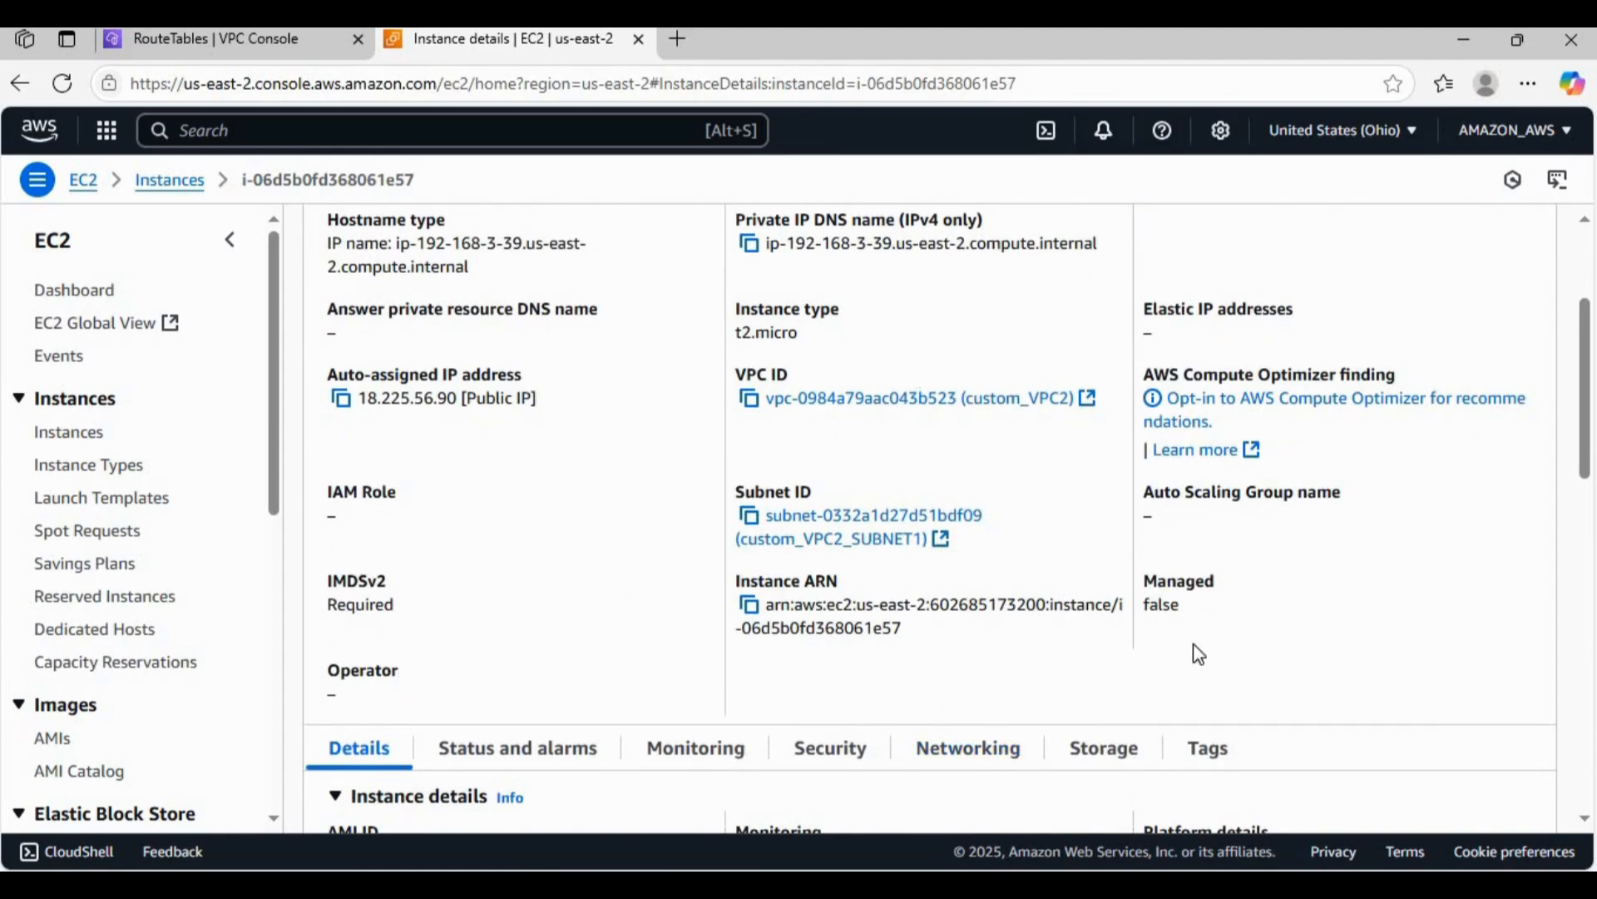
pyautogui.scroll(-2, 1198, 653)
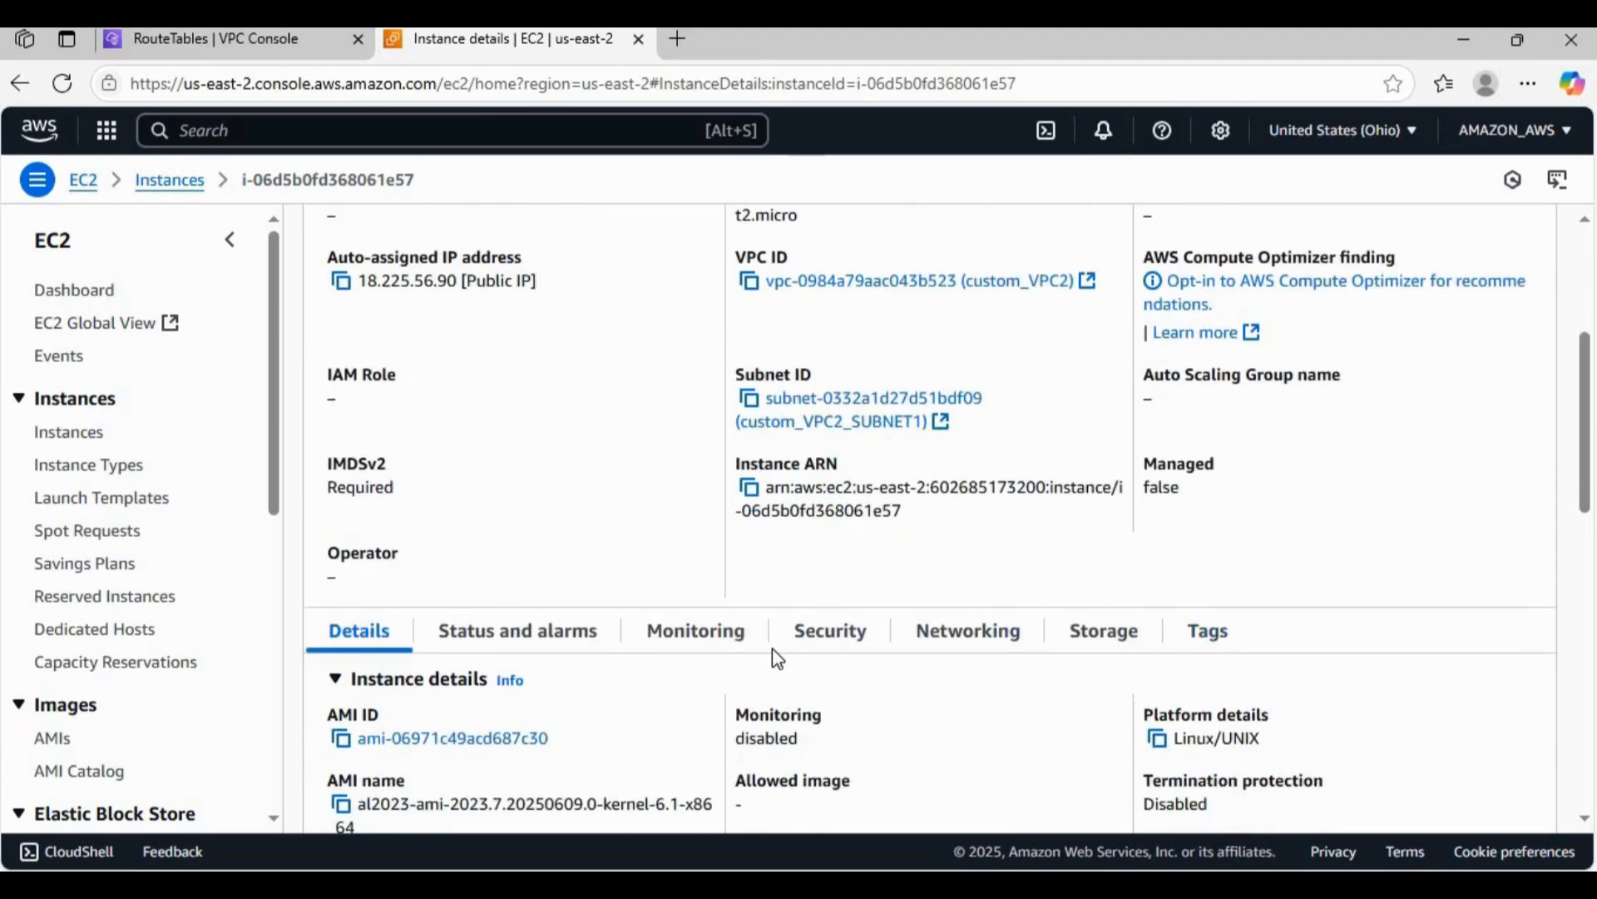
pyautogui.scroll(-1, 776, 653)
pyautogui.scroll(-3, 775, 648)
pyautogui.scroll(-3, 776, 647)
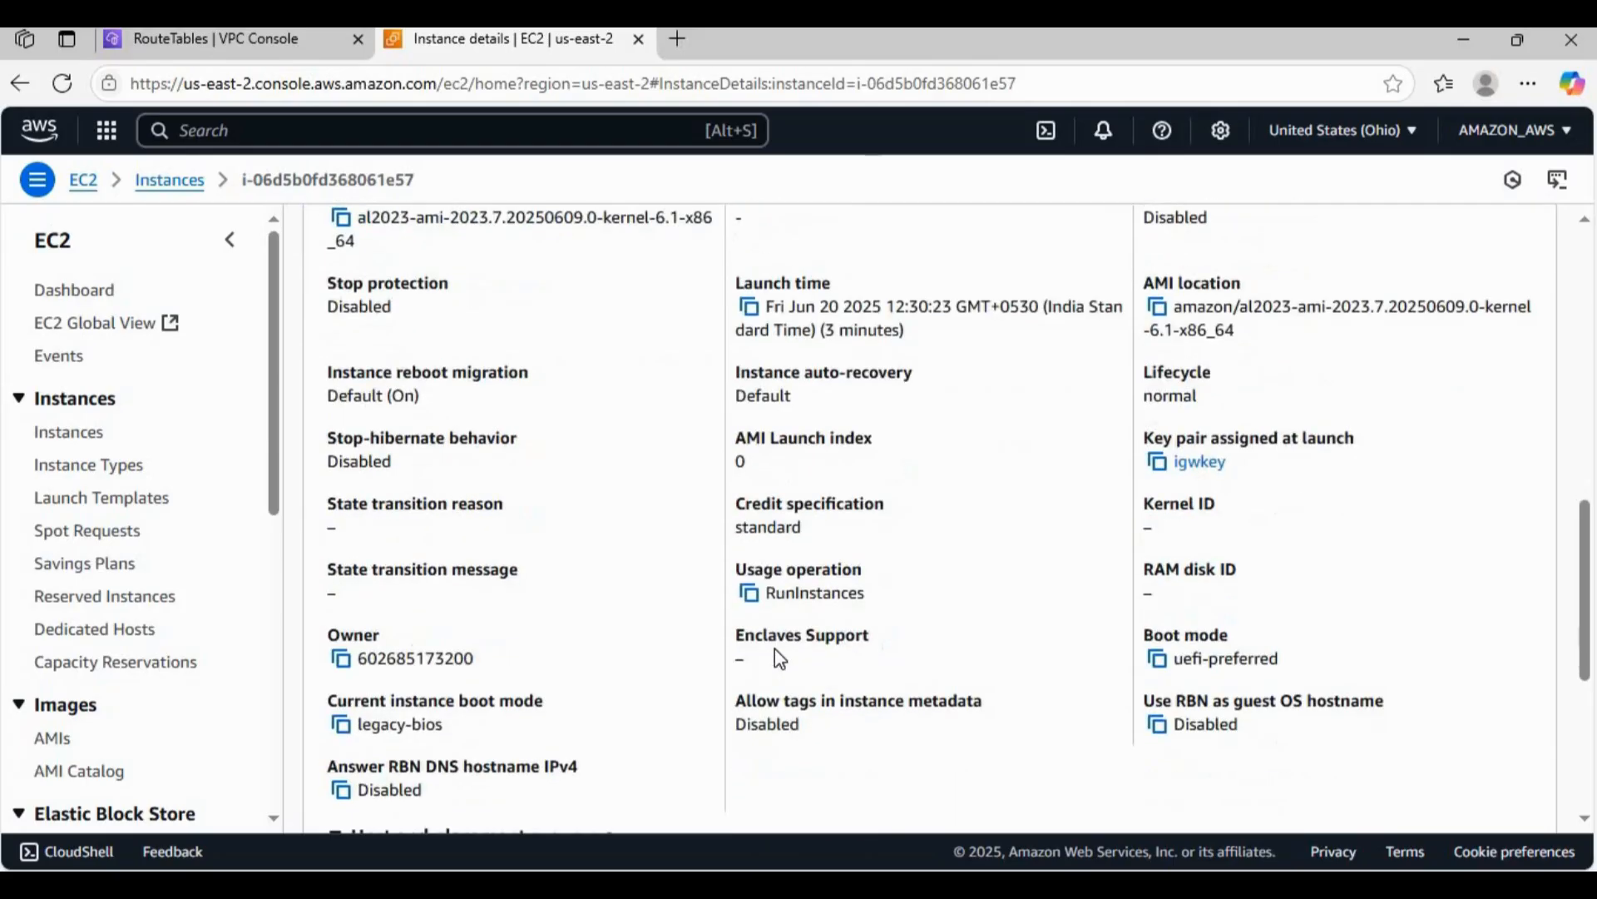
pyautogui.scroll(7, 775, 647)
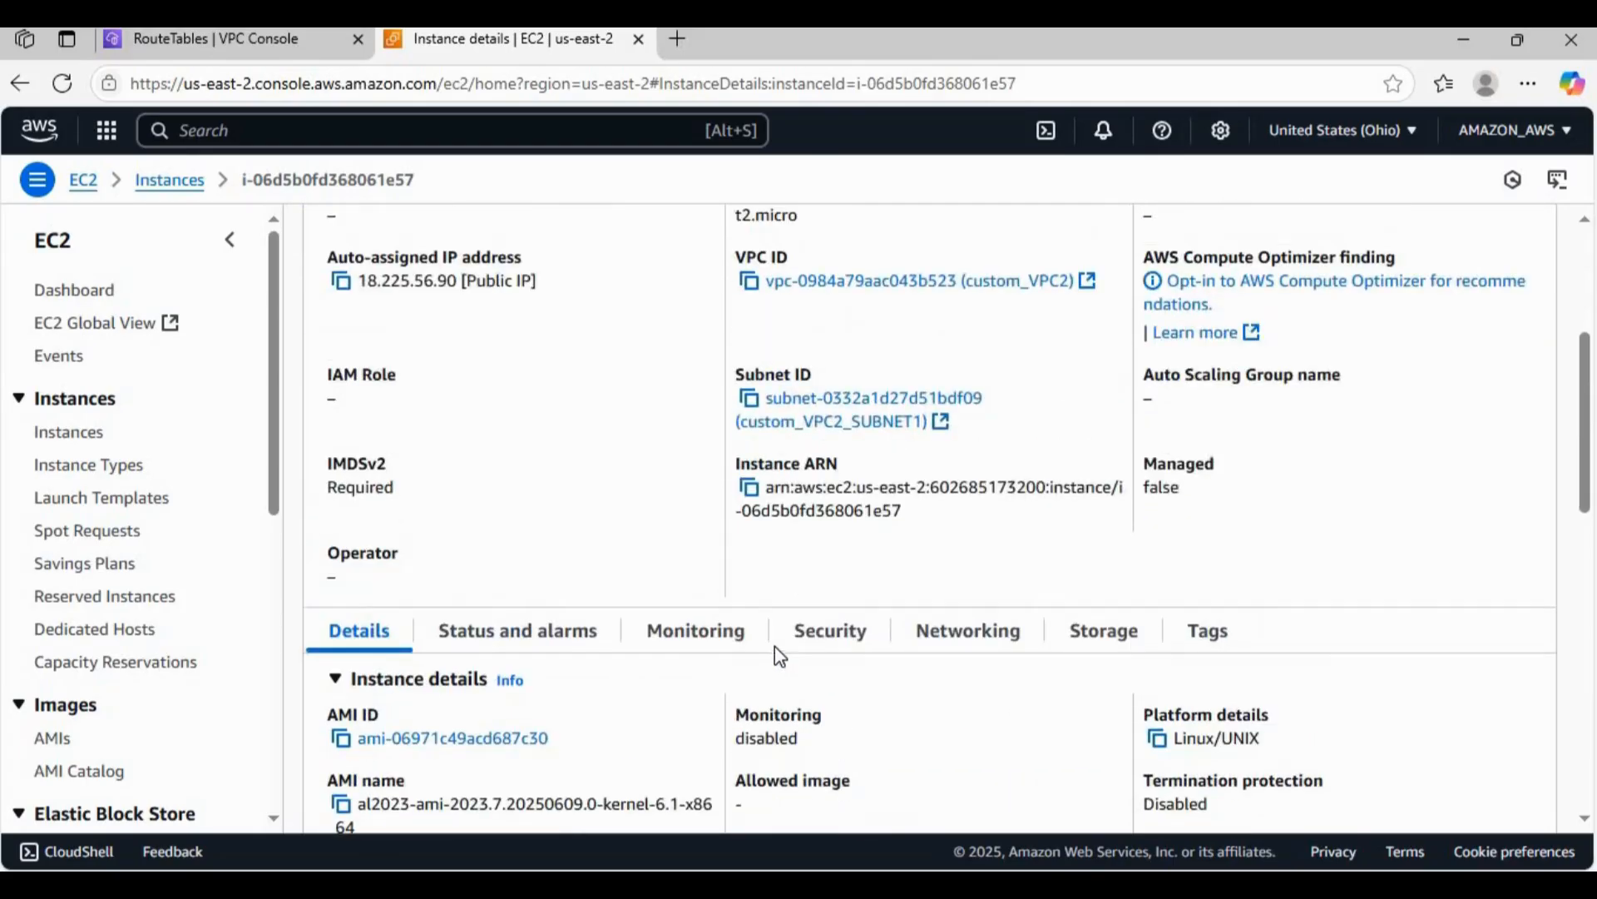
pyautogui.scroll(2, 775, 648)
pyautogui.scroll(2, 776, 645)
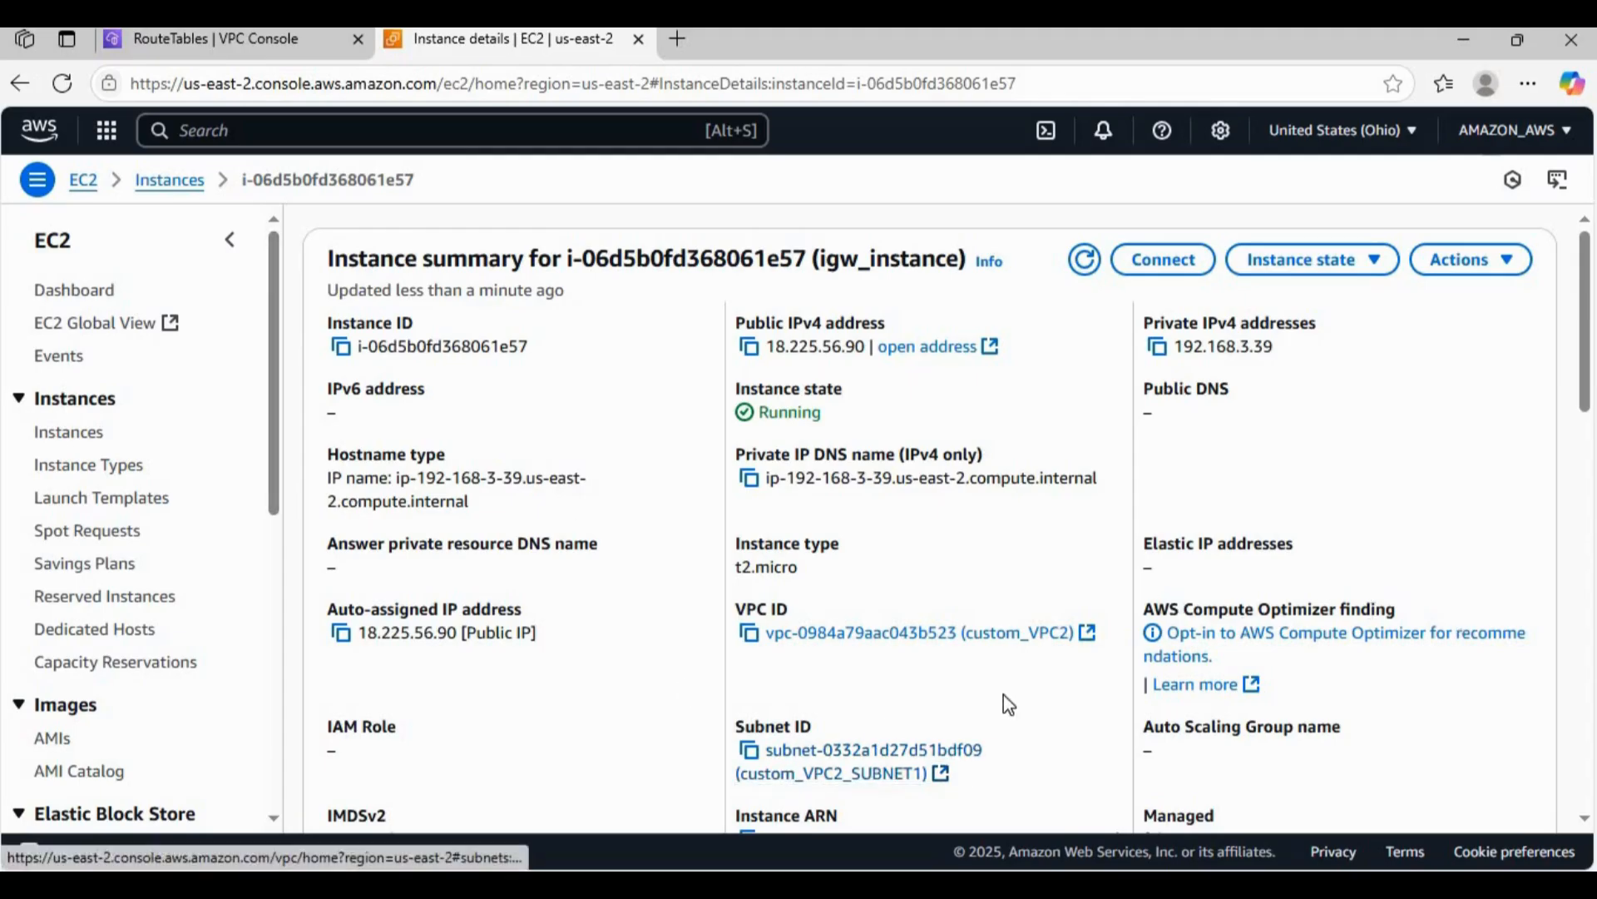
pyautogui.scroll(-7, 1004, 694)
pyautogui.scroll(3, 1004, 694)
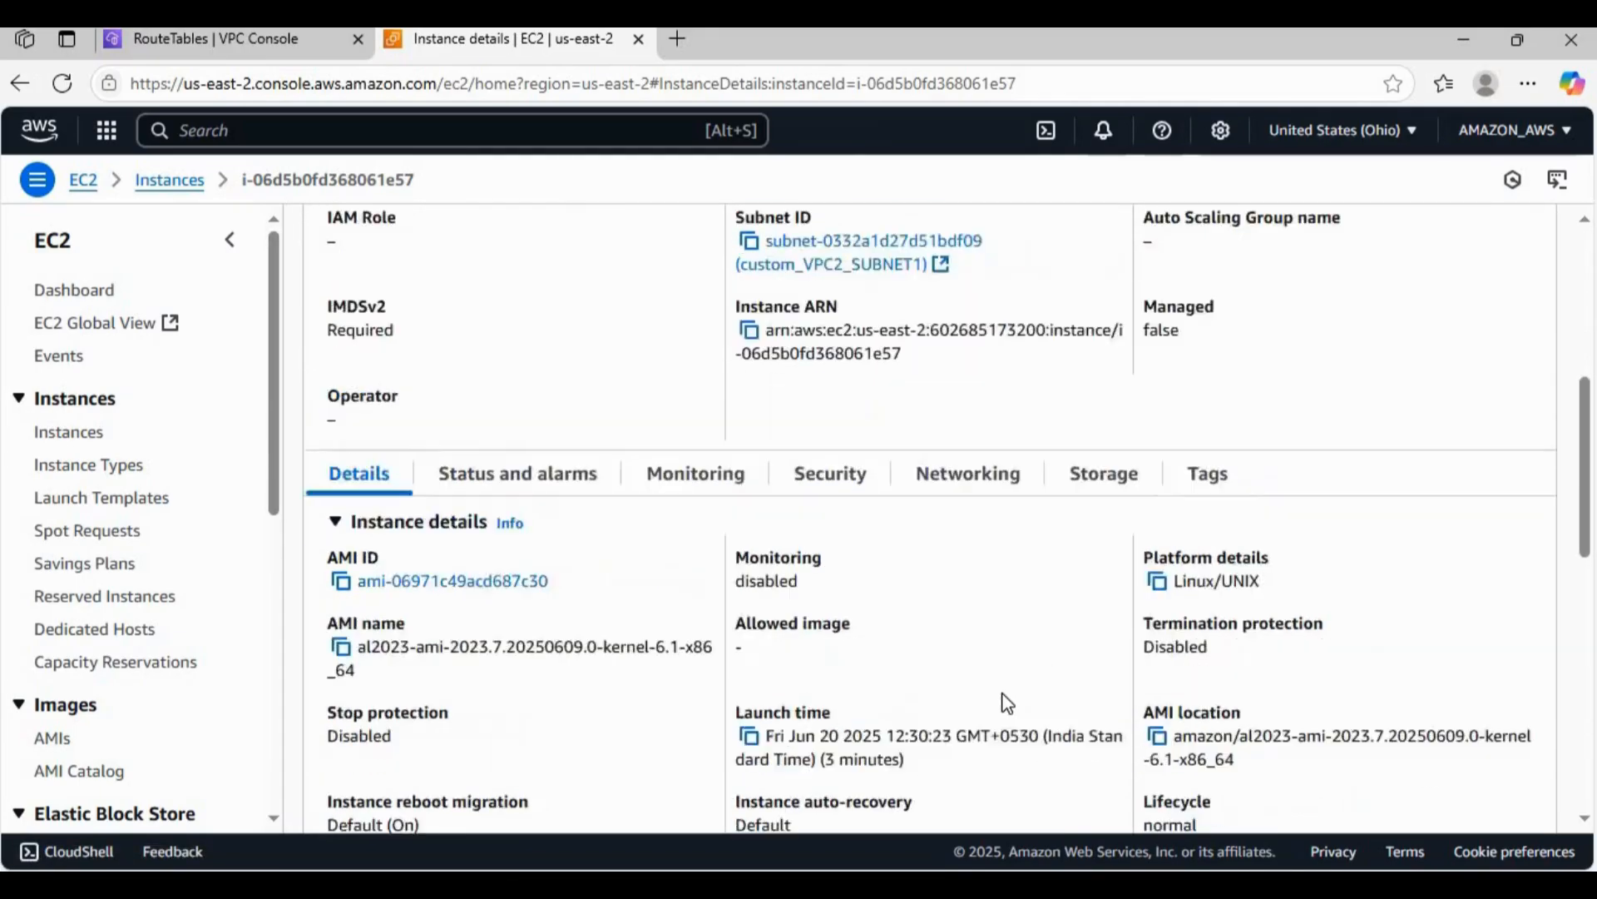
pyautogui.scroll(1, 1006, 703)
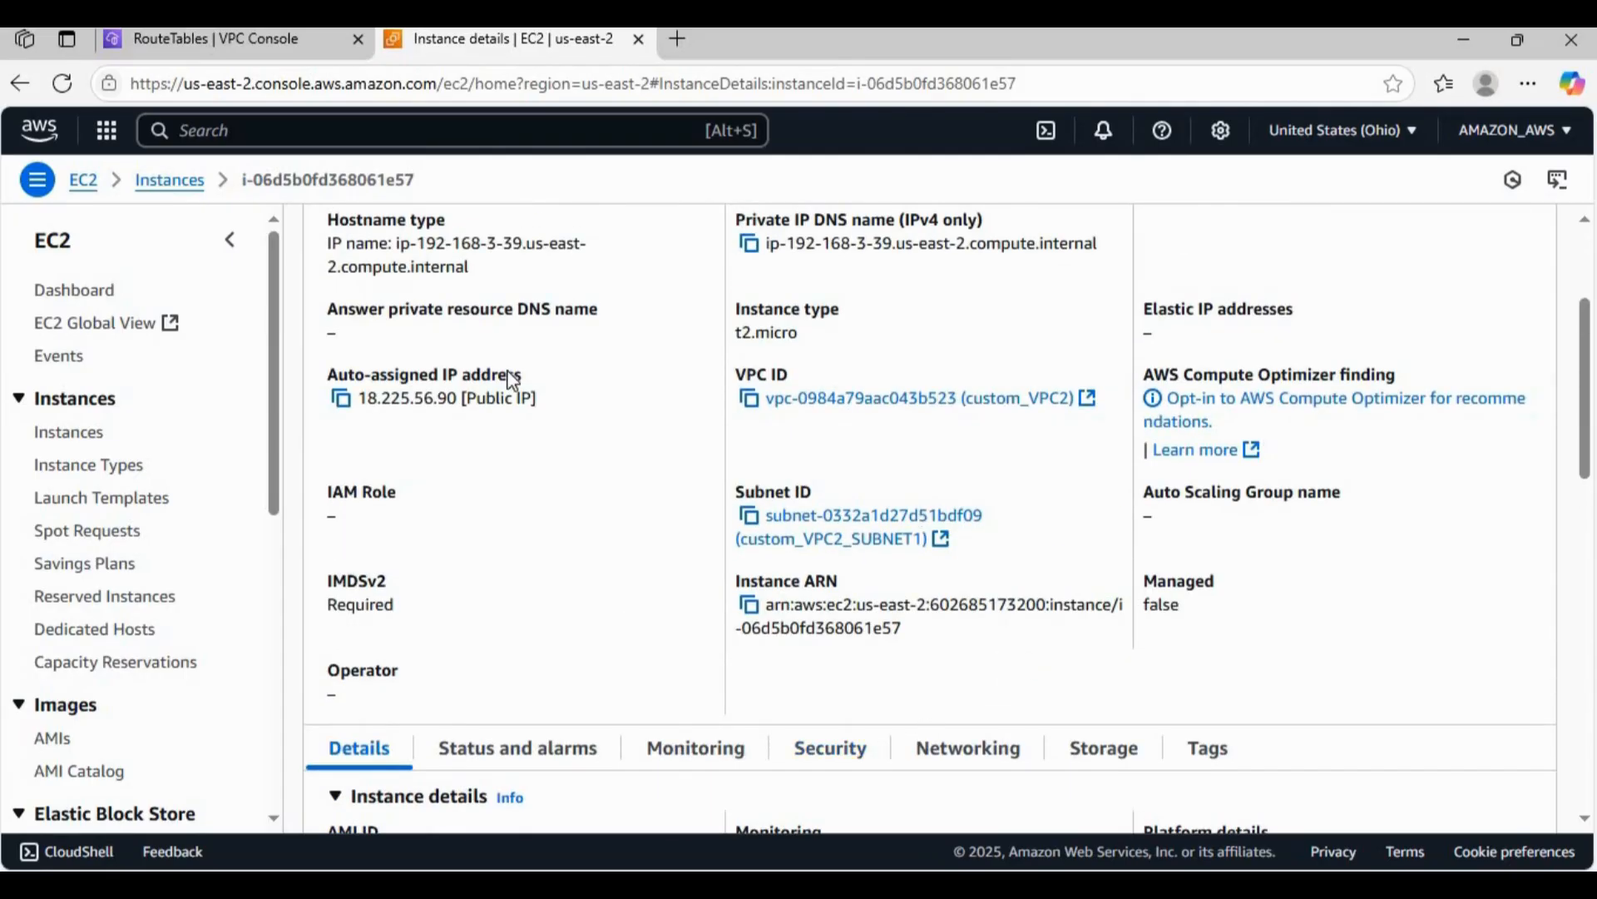
pyautogui.click(216, 39)
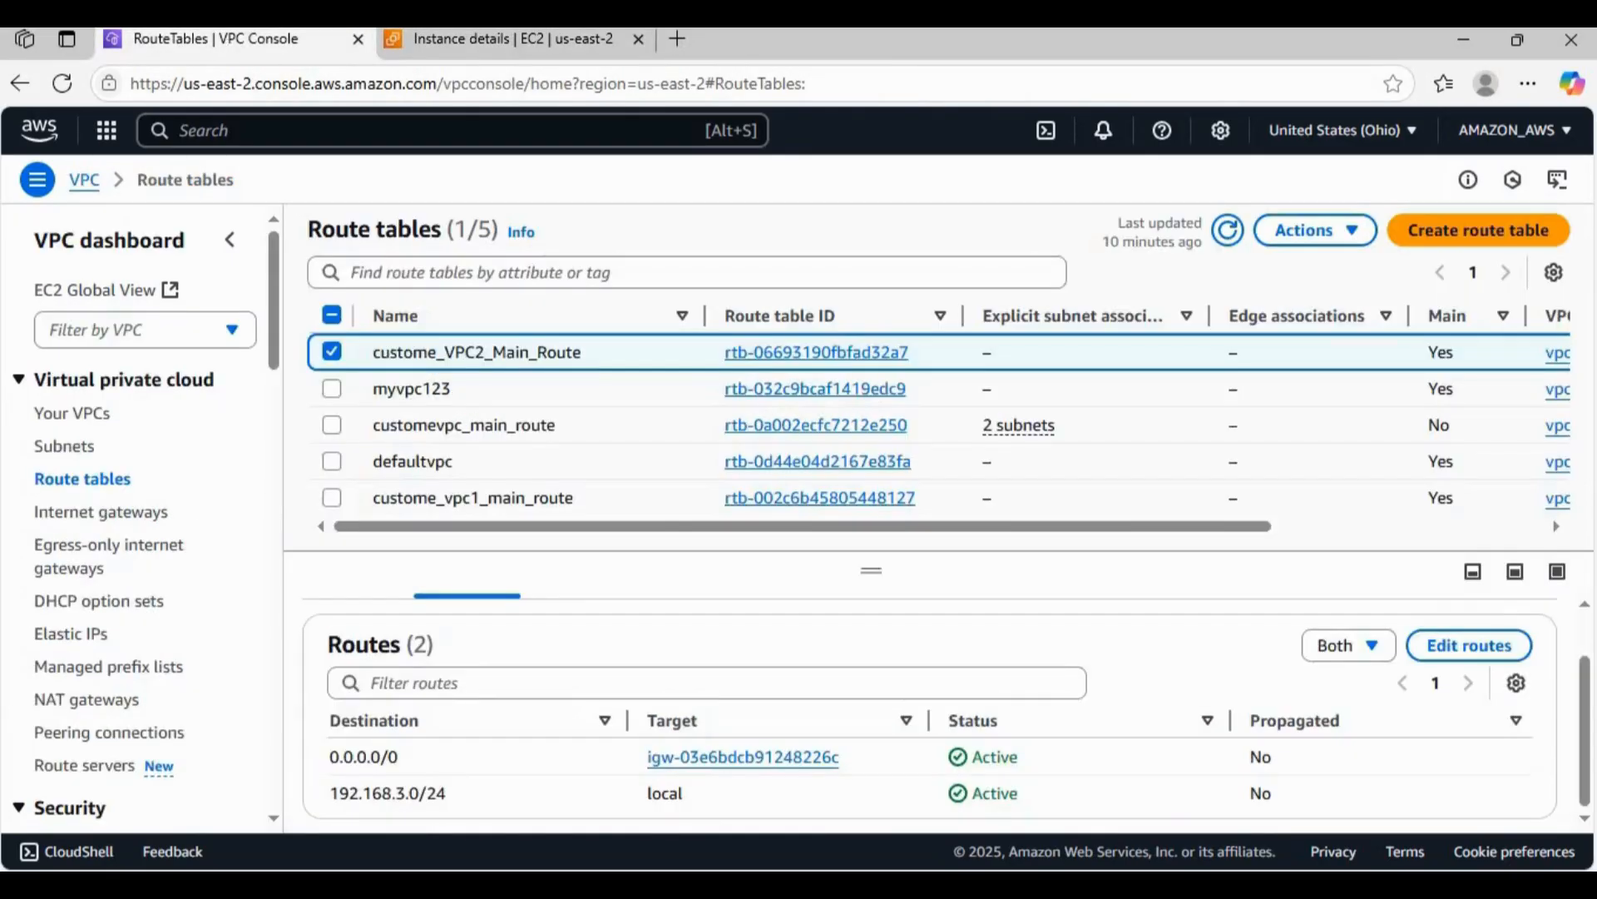
pyautogui.click(596, 43)
pyautogui.scroll(2, 296, 587)
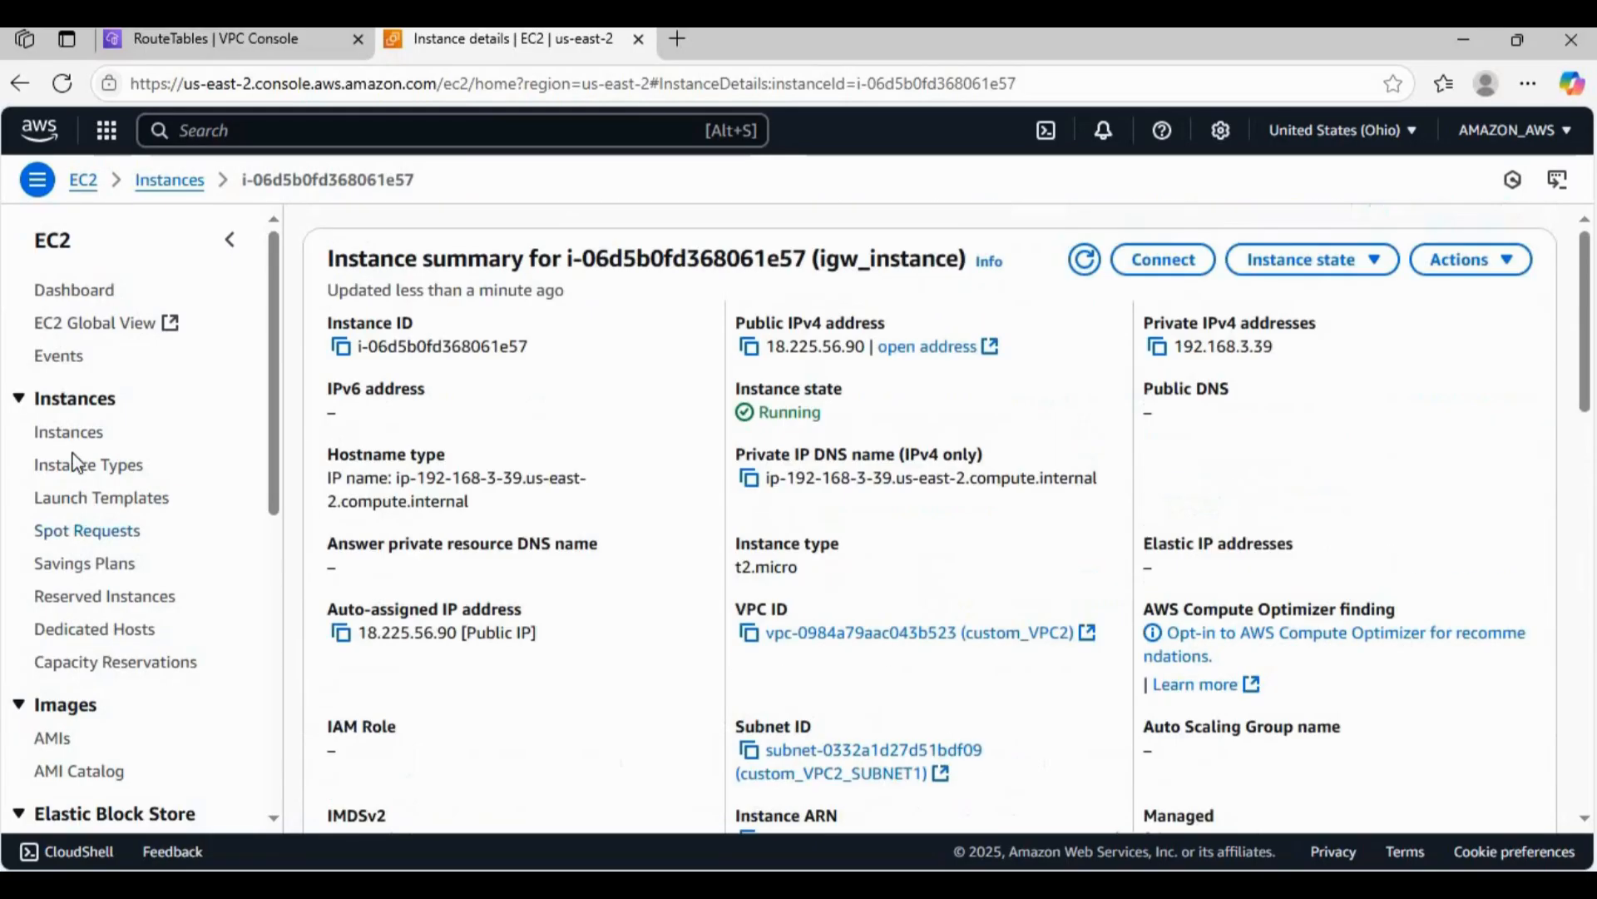
# Select igw_instance in the running instances list and connect to it with EC2 Instance Connect over its public IP as ec2-user
pyautogui.click(75, 449)
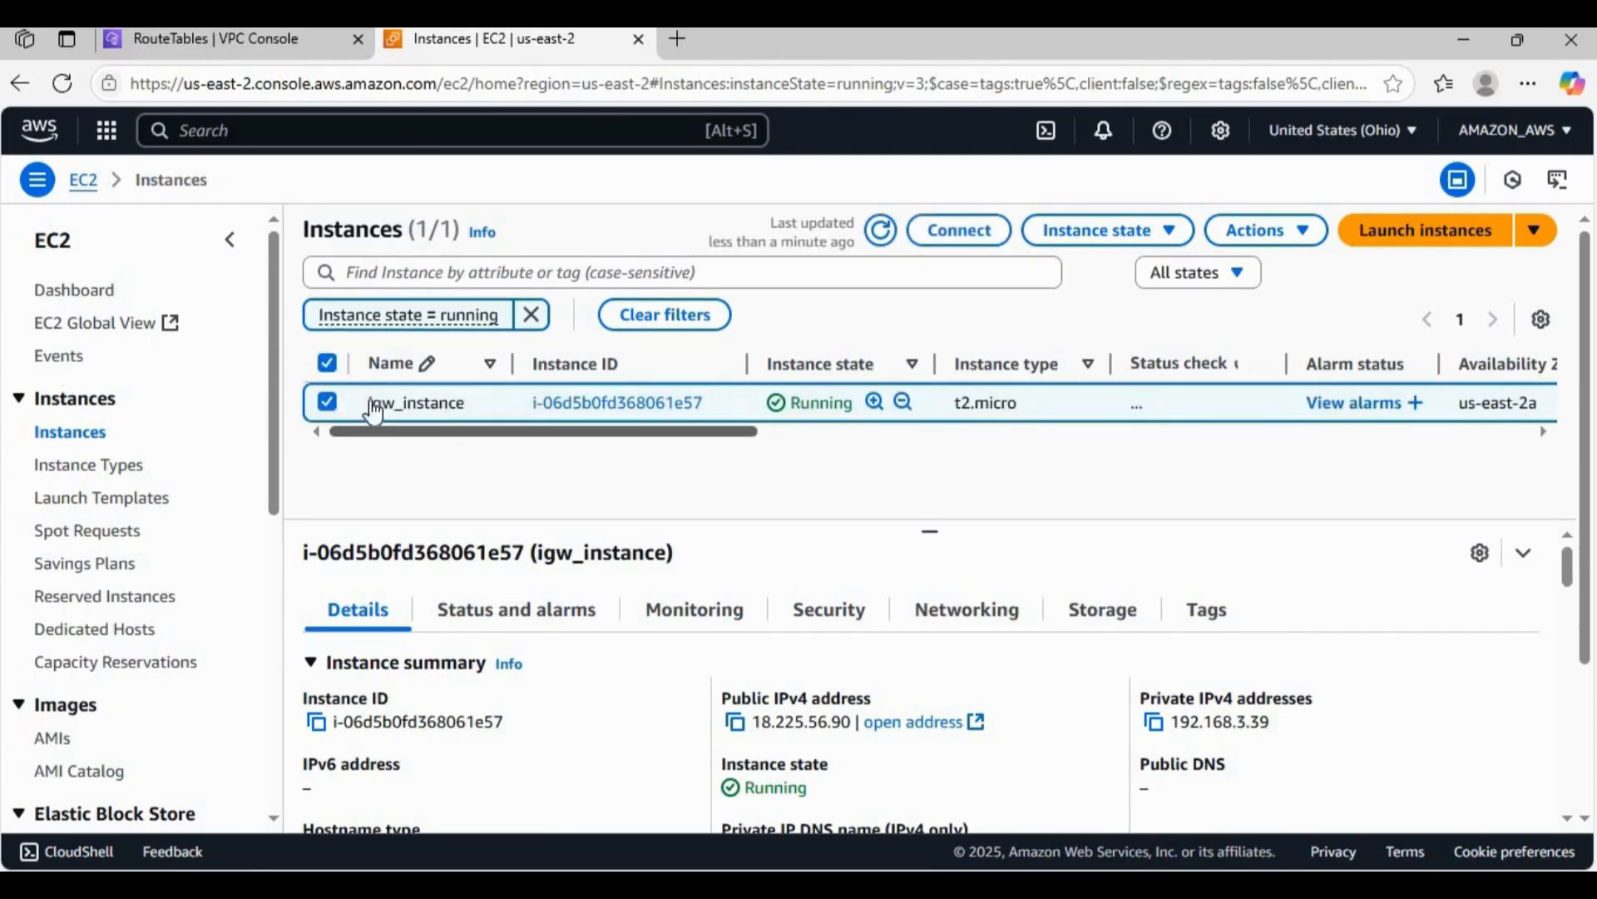
pyautogui.click(949, 233)
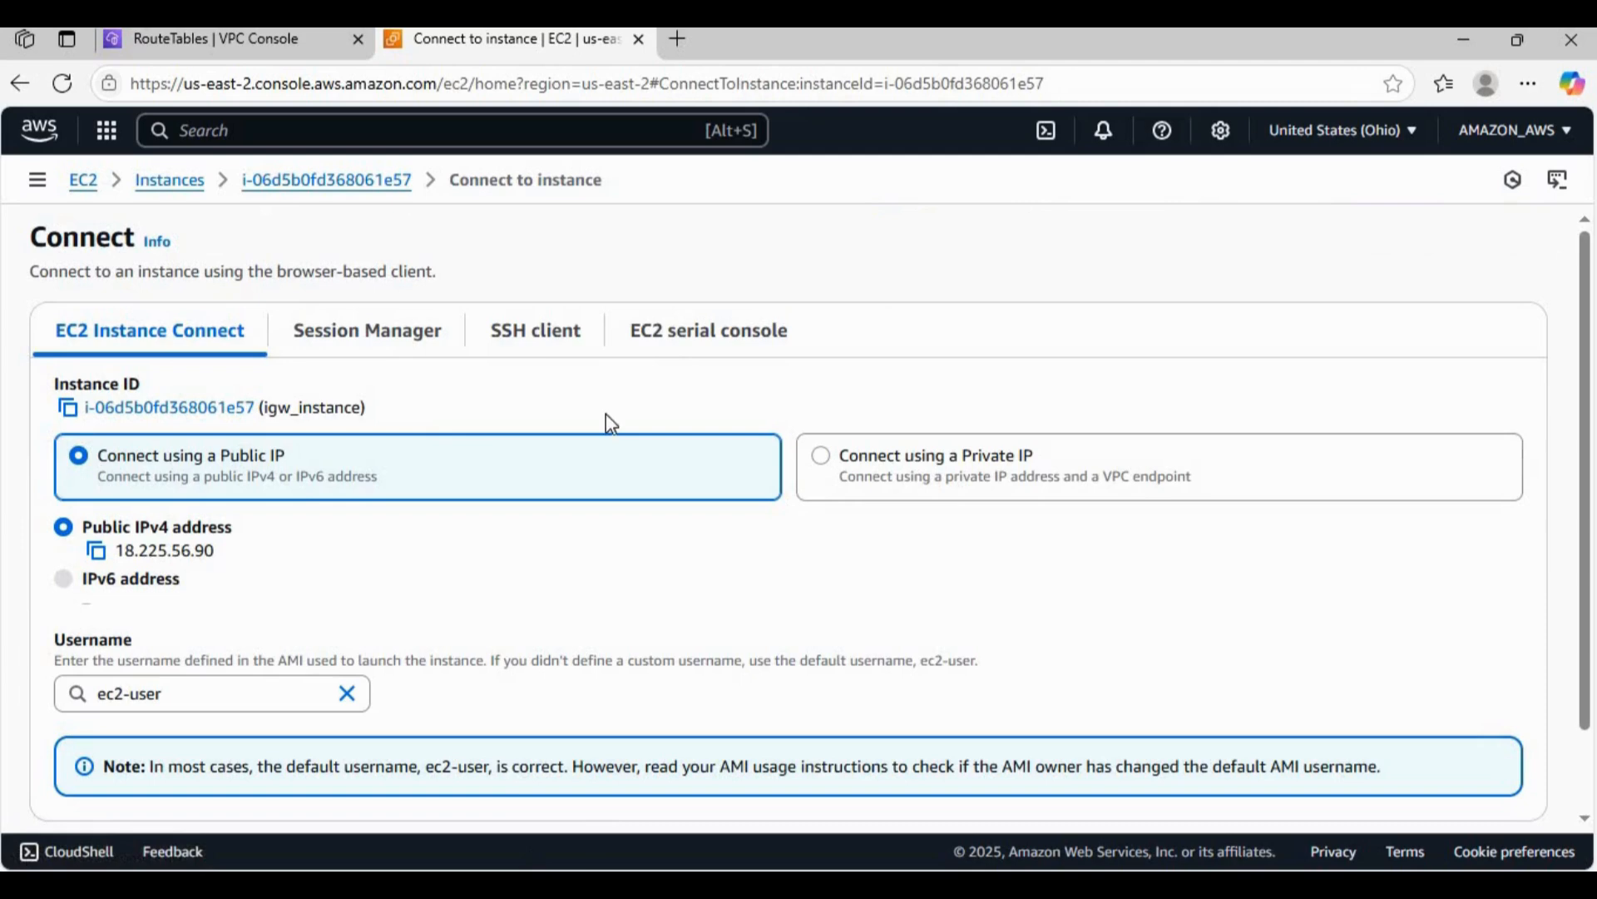
pyautogui.scroll(-2, 729, 756)
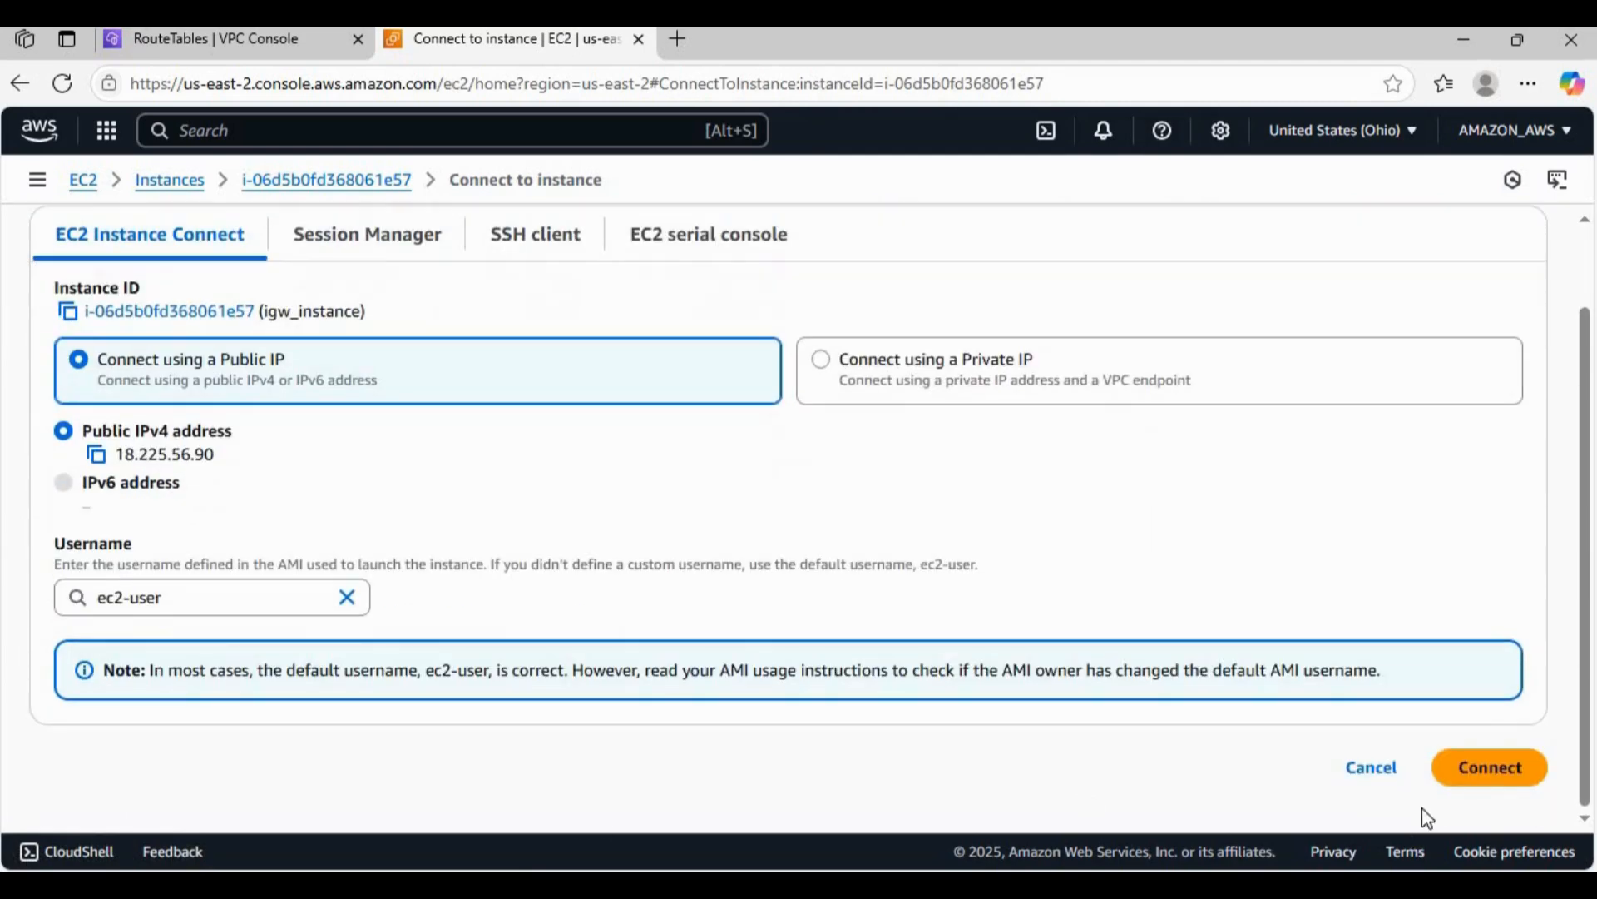
pyautogui.click(1484, 765)
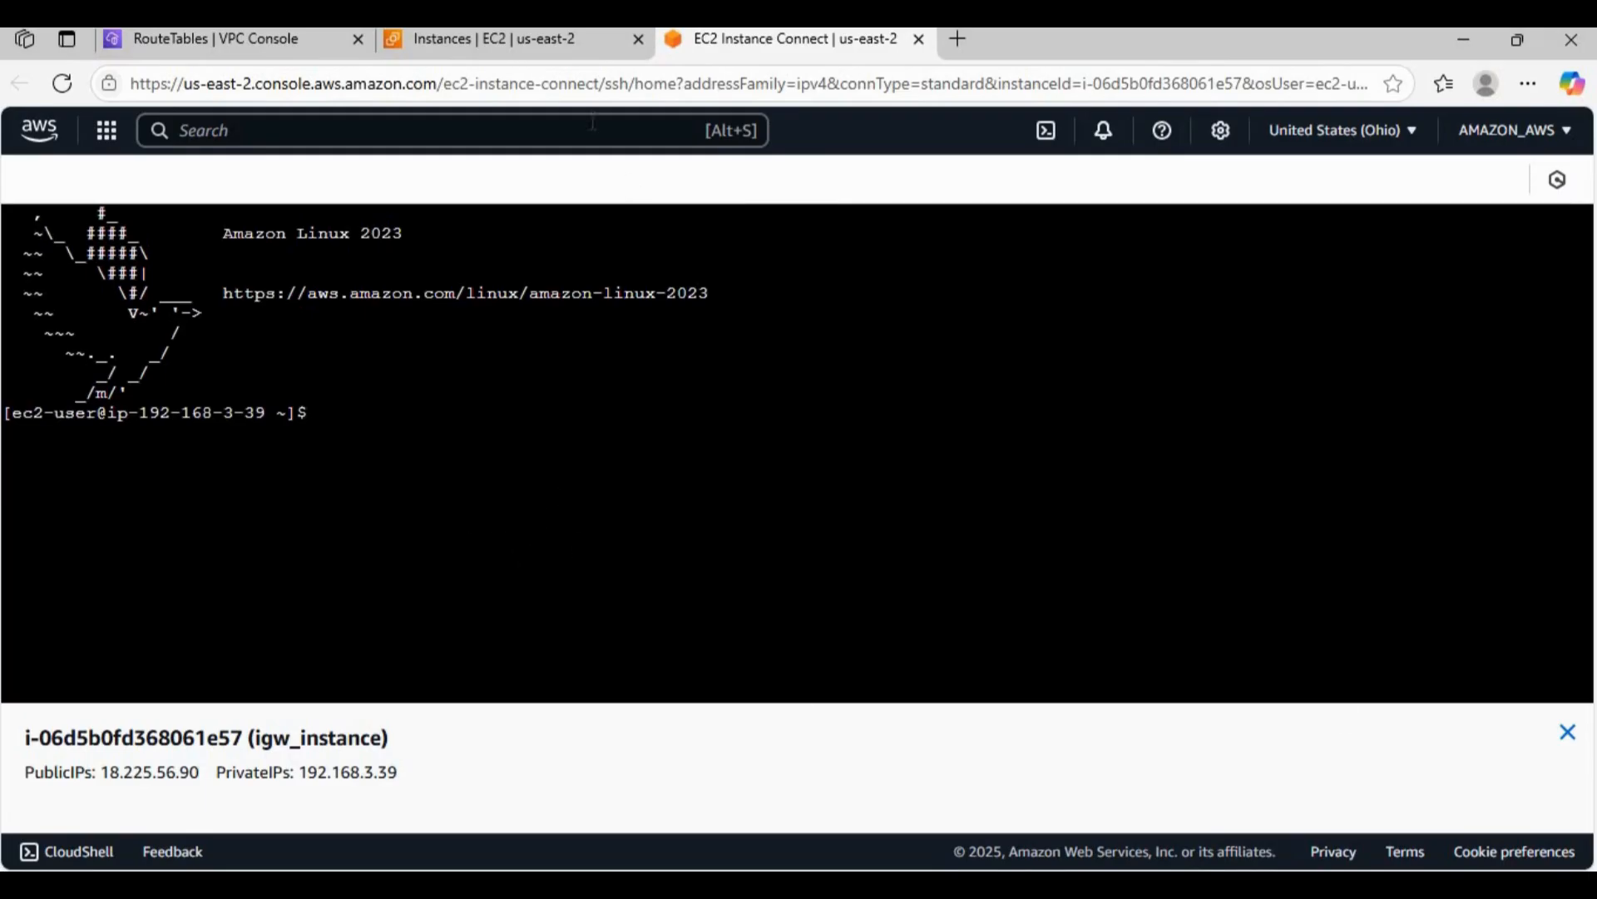
# Copy igw_instance's public IPv4 address and load 18.225.56.90 in a new InPrivate window, continuing to the site without HTTPS; minimize the window after viewing
pyautogui.click(551, 43)
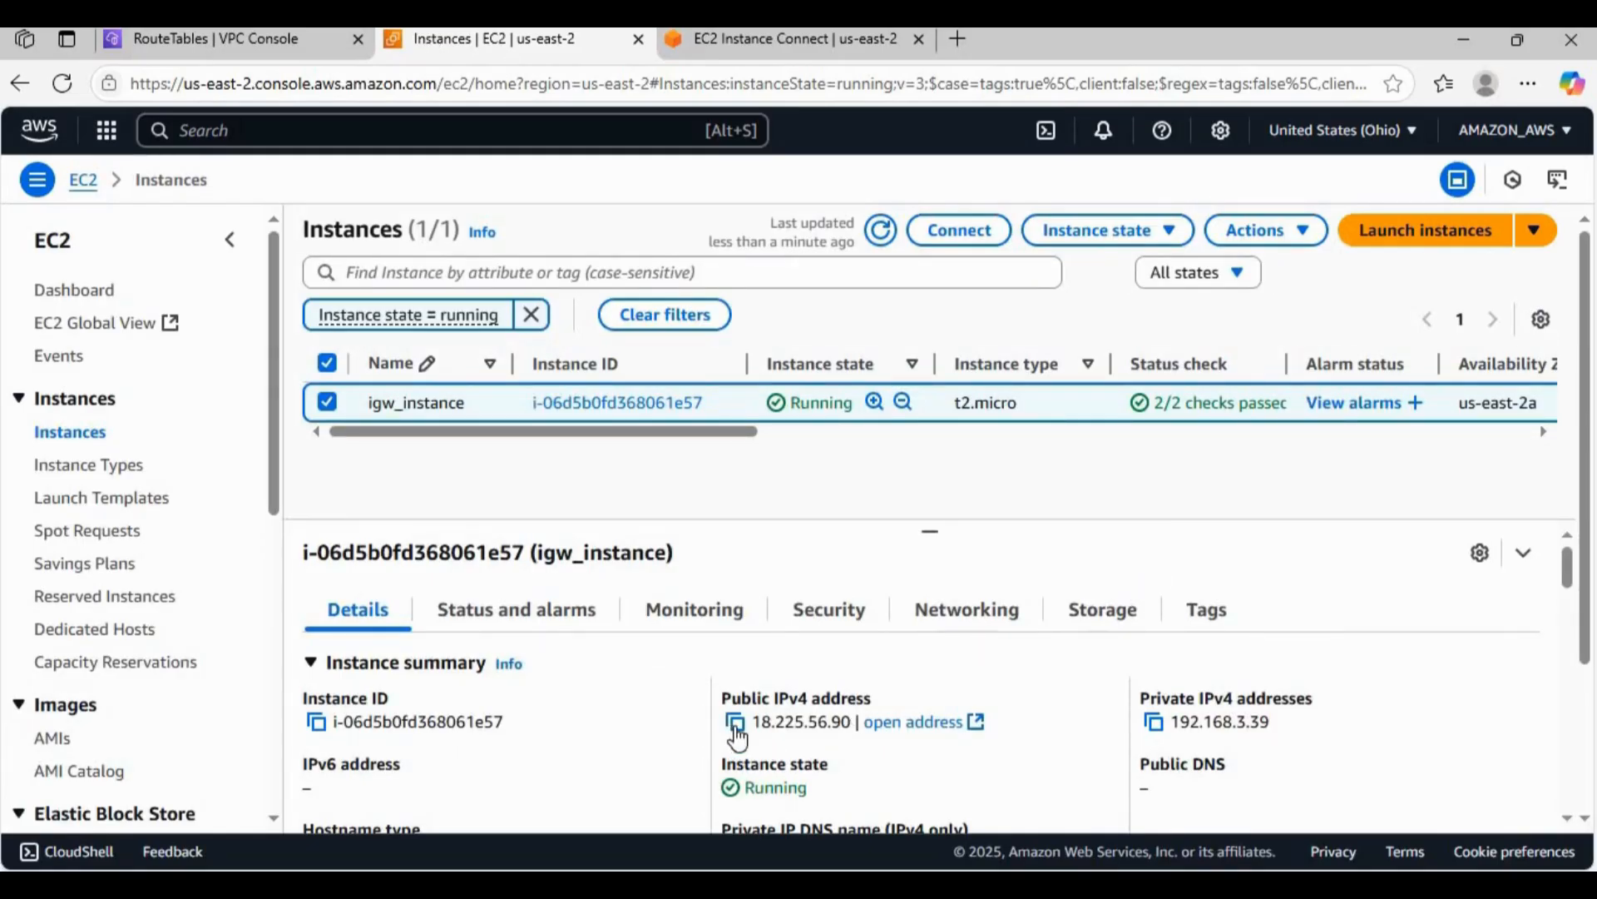
pyautogui.click(1529, 84)
pyautogui.click(1311, 198)
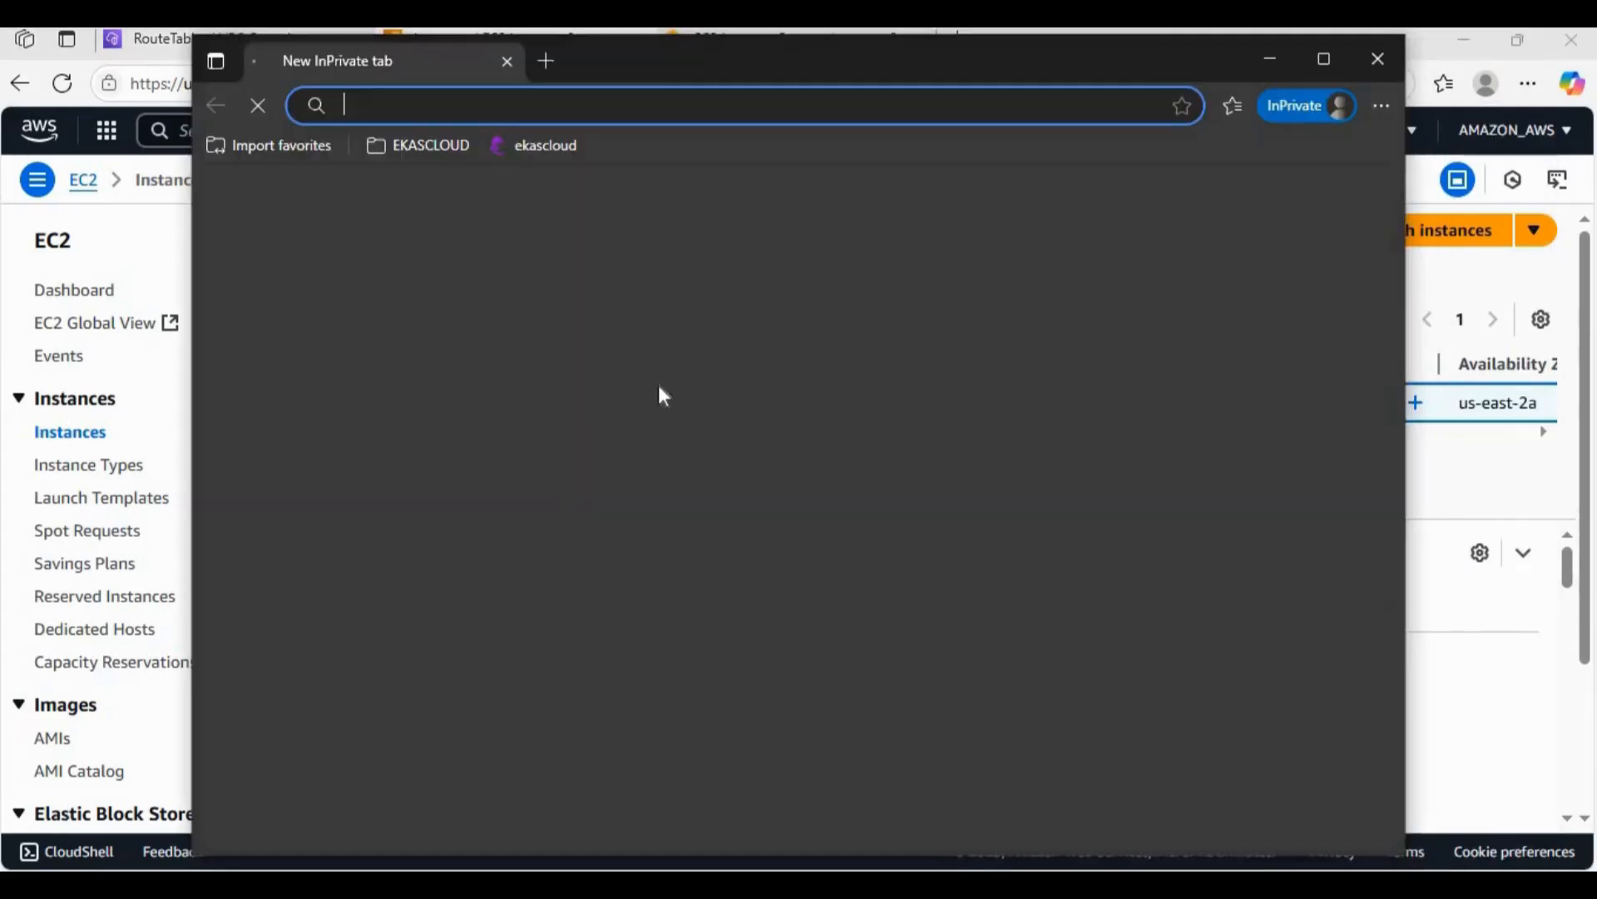
pyautogui.write('18.225.56.90')
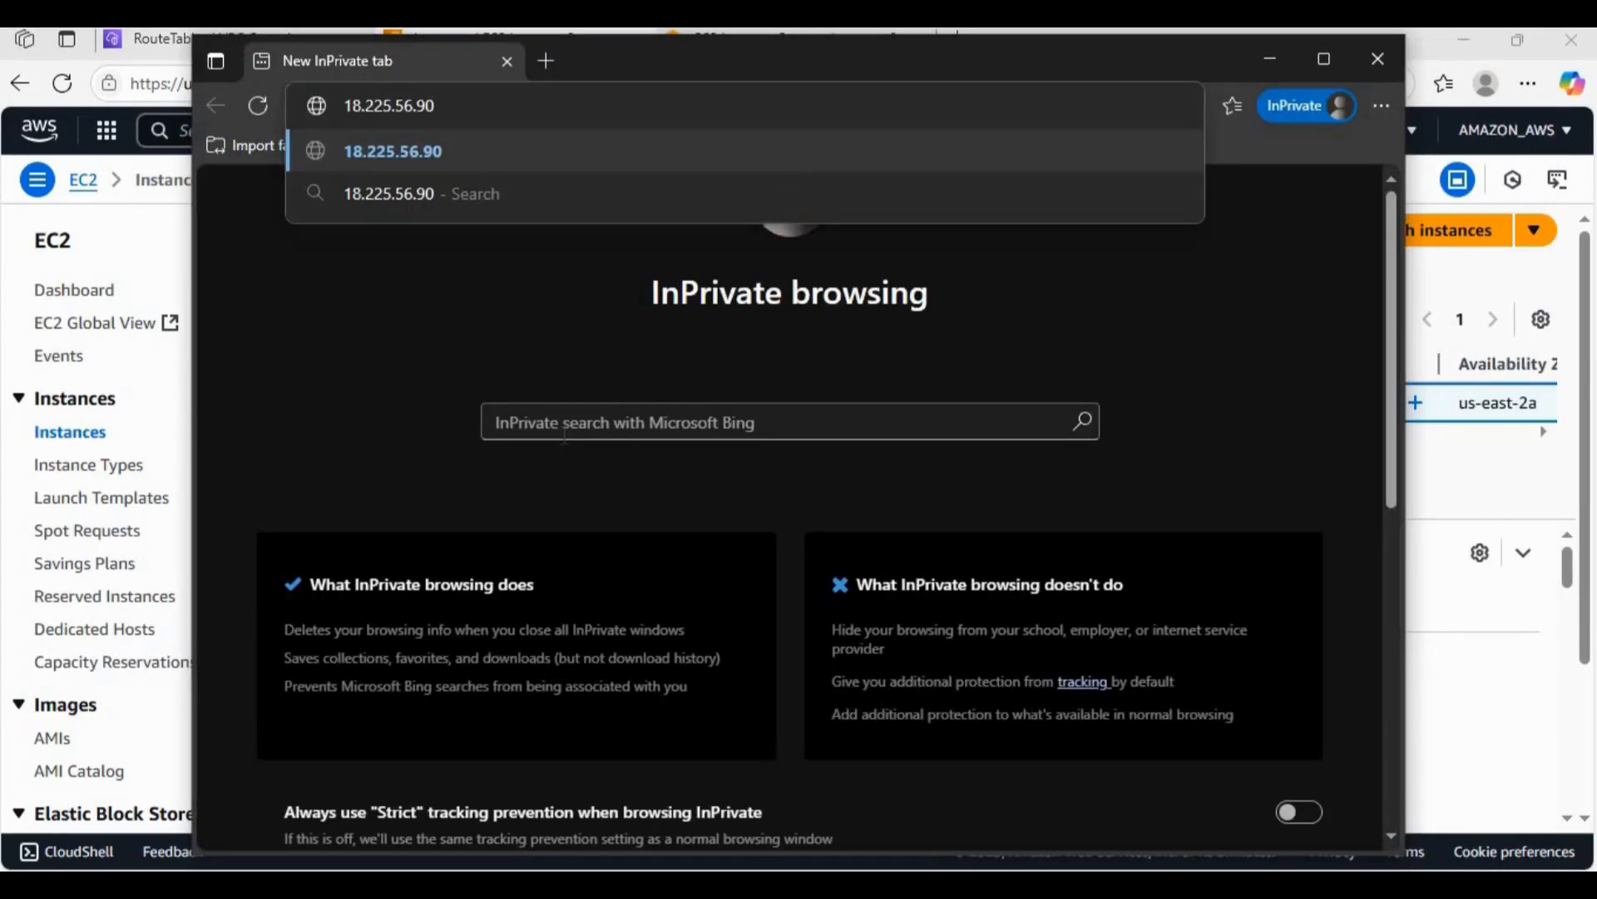
pyautogui.press('Return')
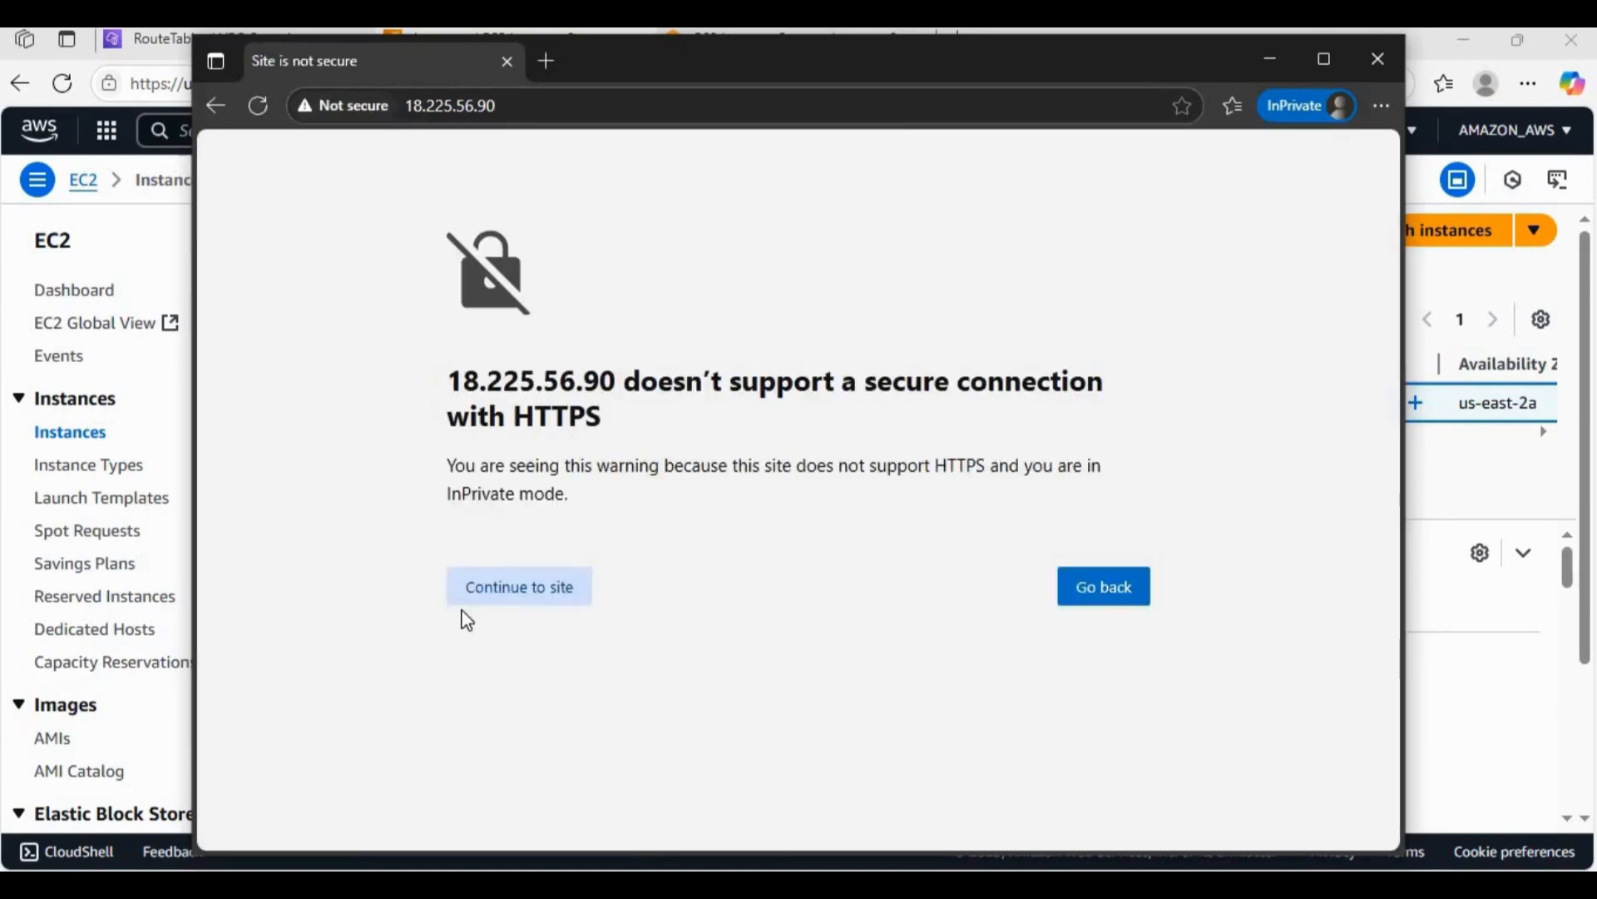
pyautogui.click(502, 604)
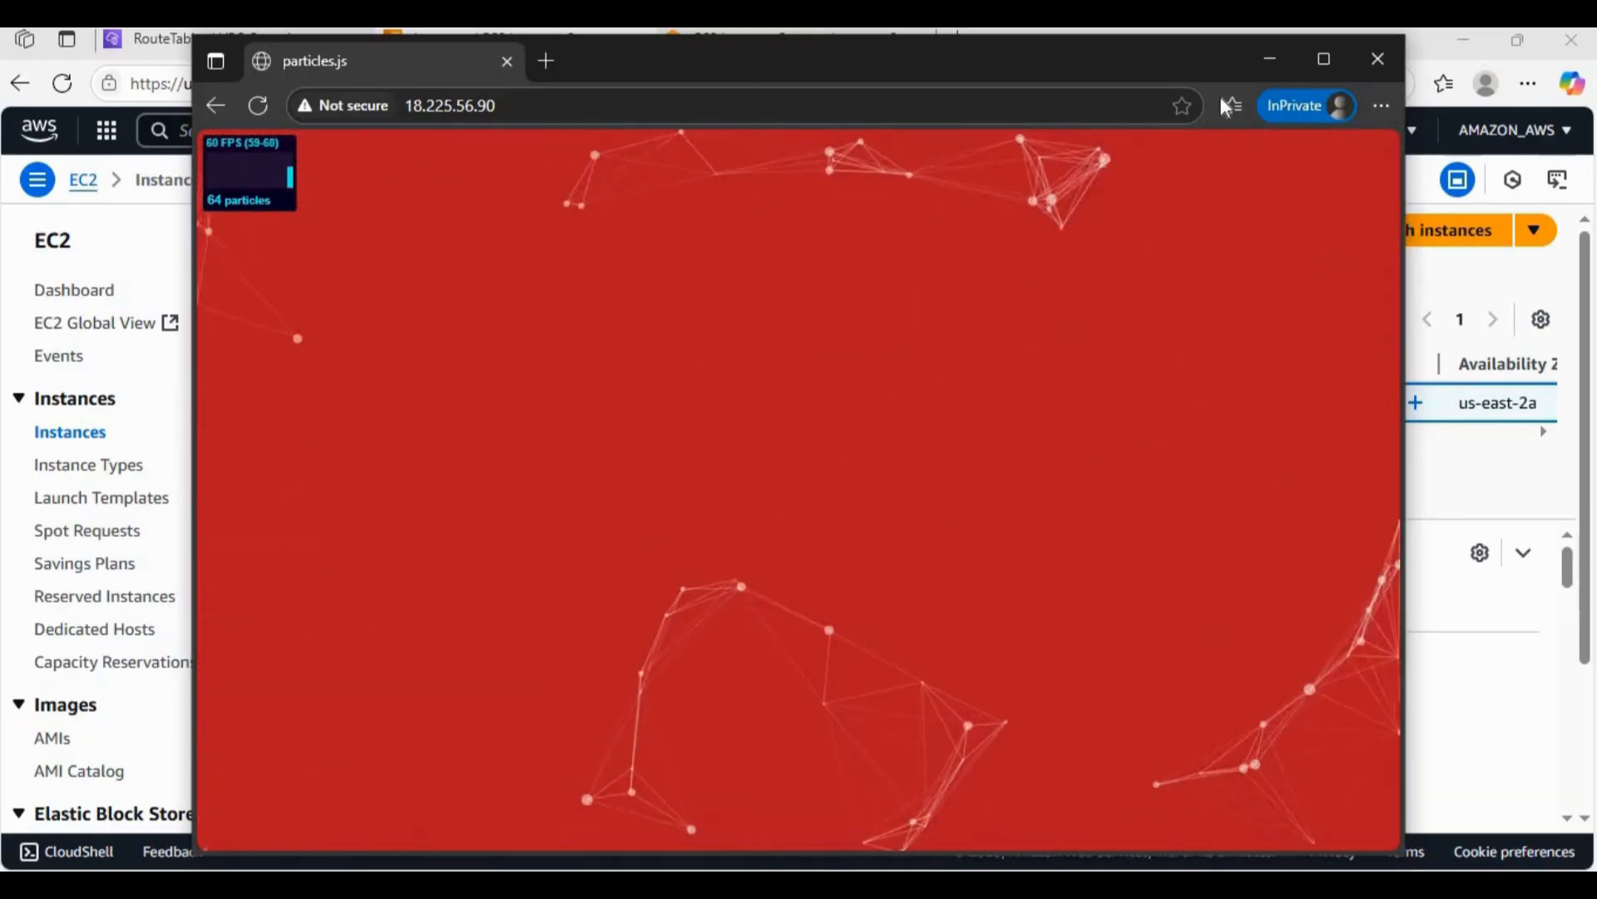
pyautogui.click(1280, 54)
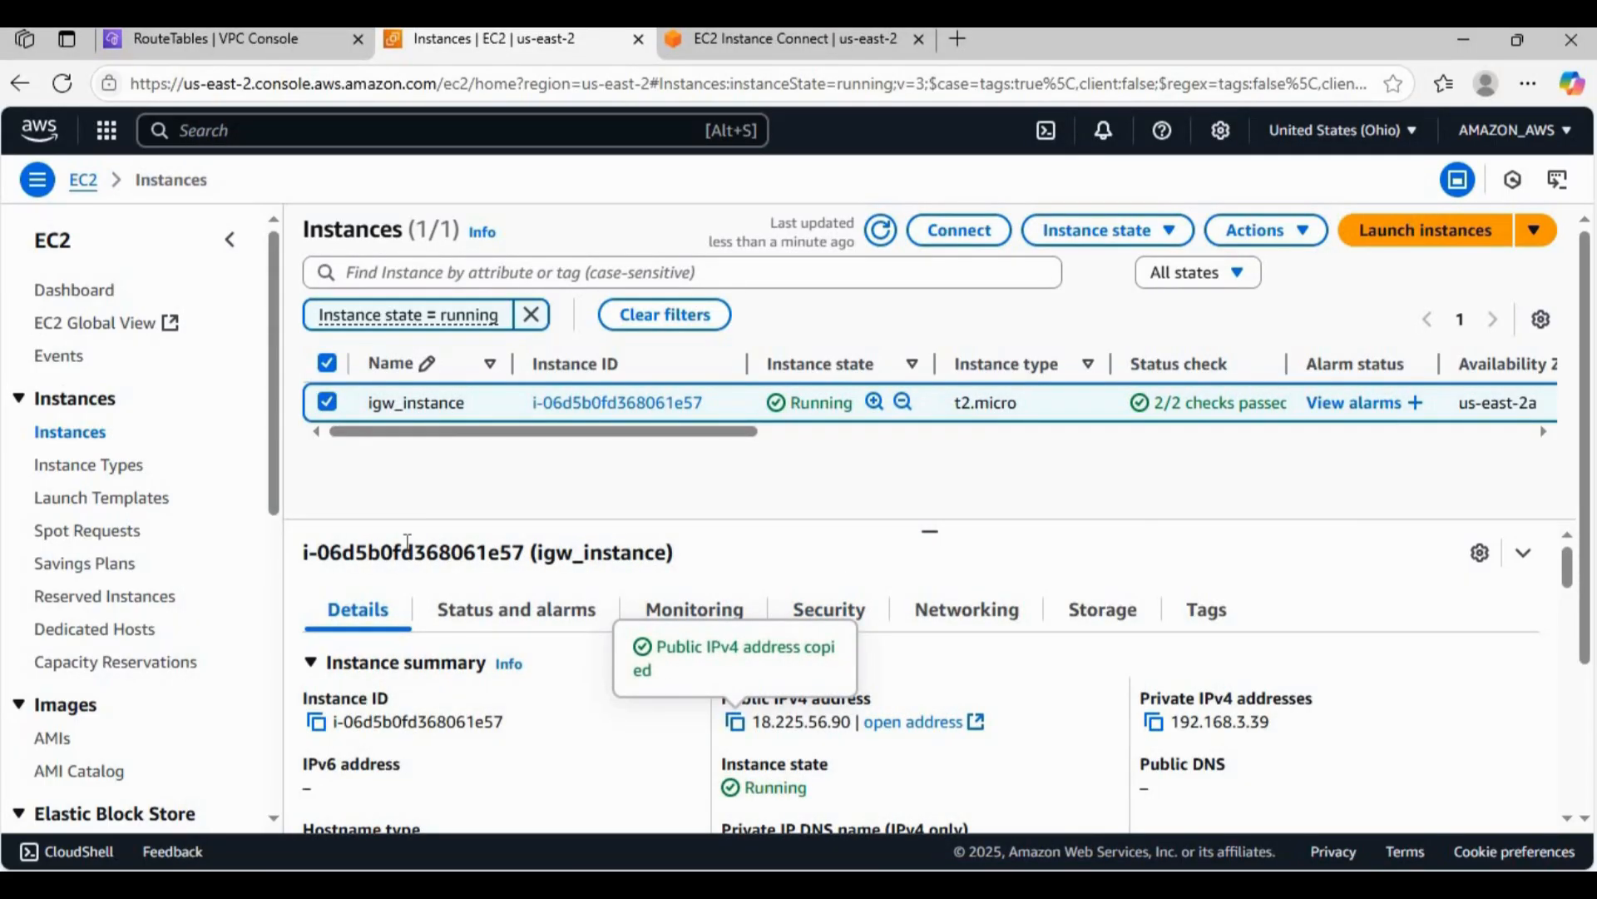
pyautogui.scroll(-3, 959, 538)
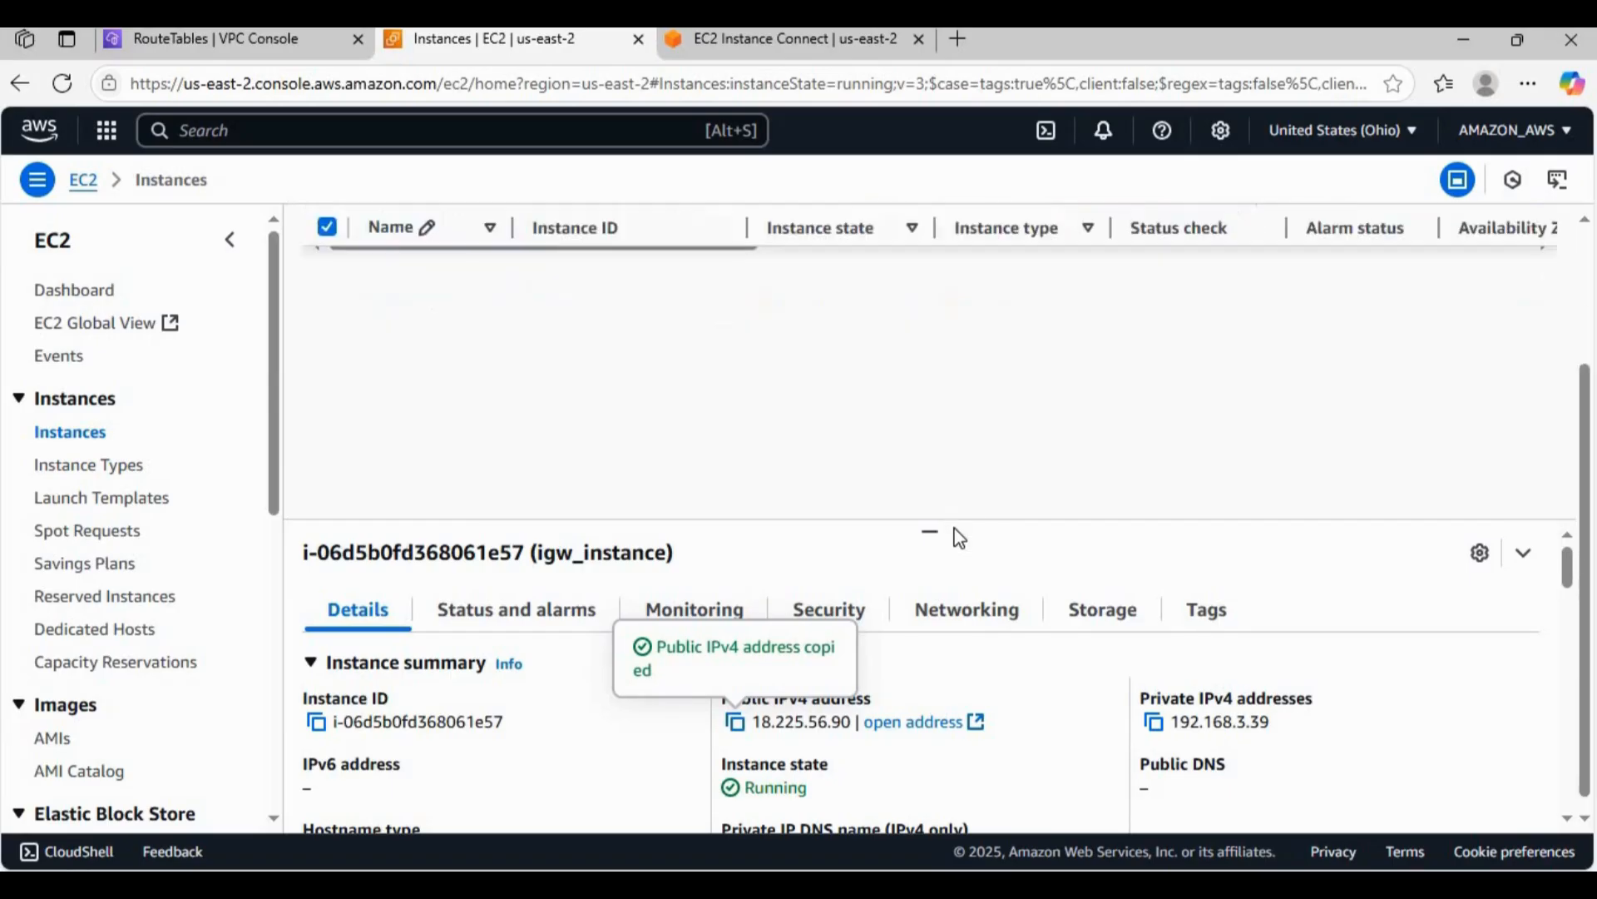
pyautogui.scroll(2, 960, 538)
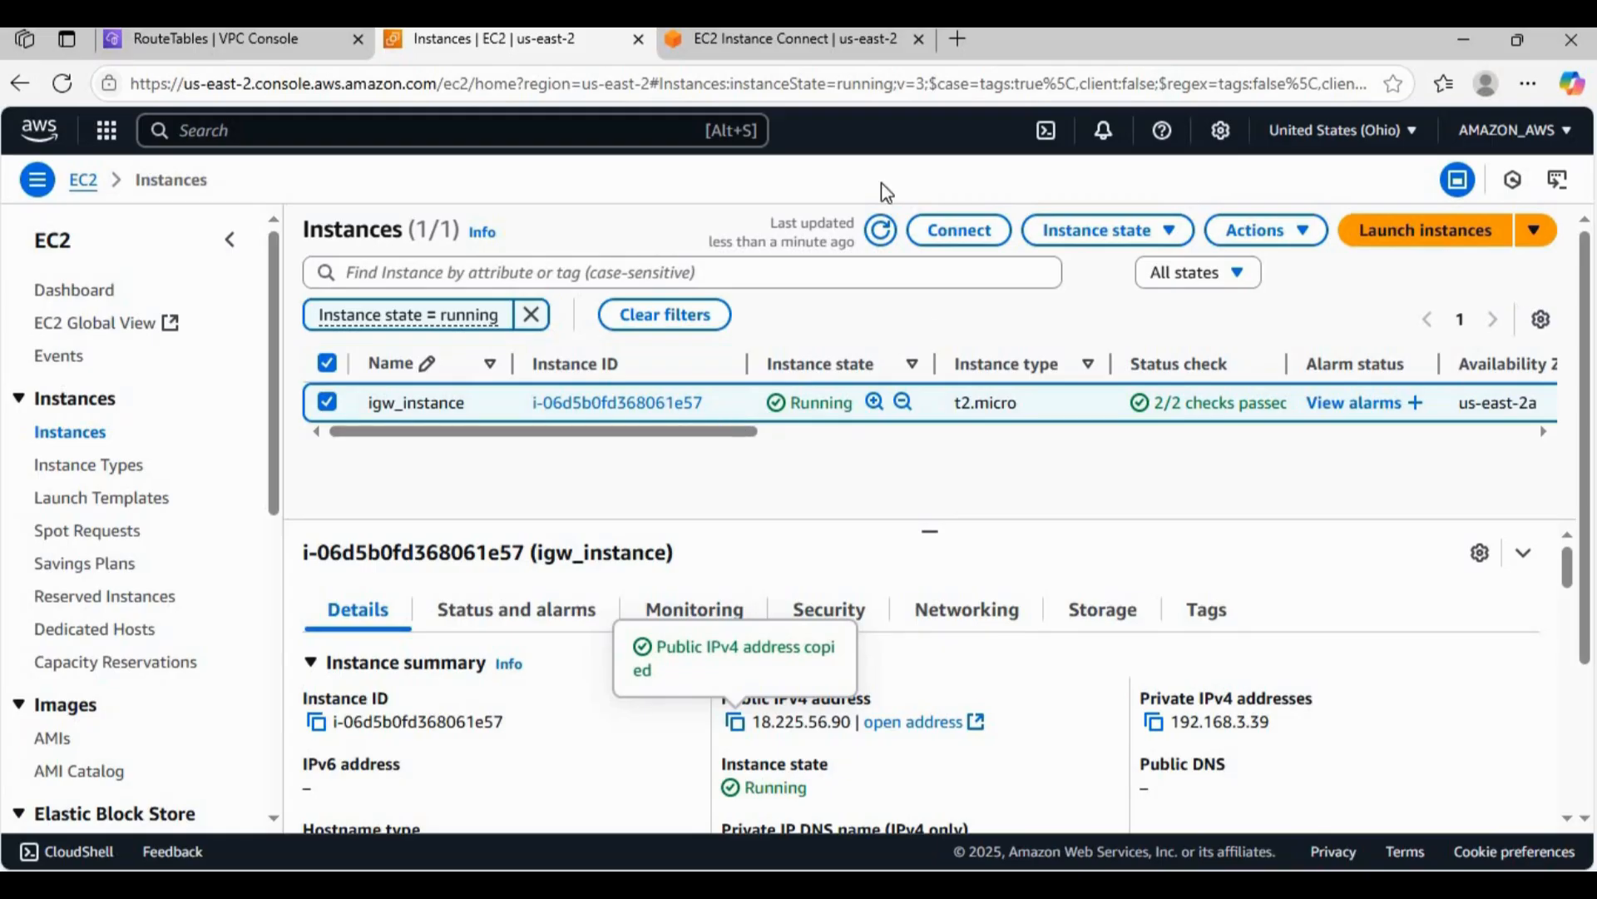
pyautogui.click(825, 43)
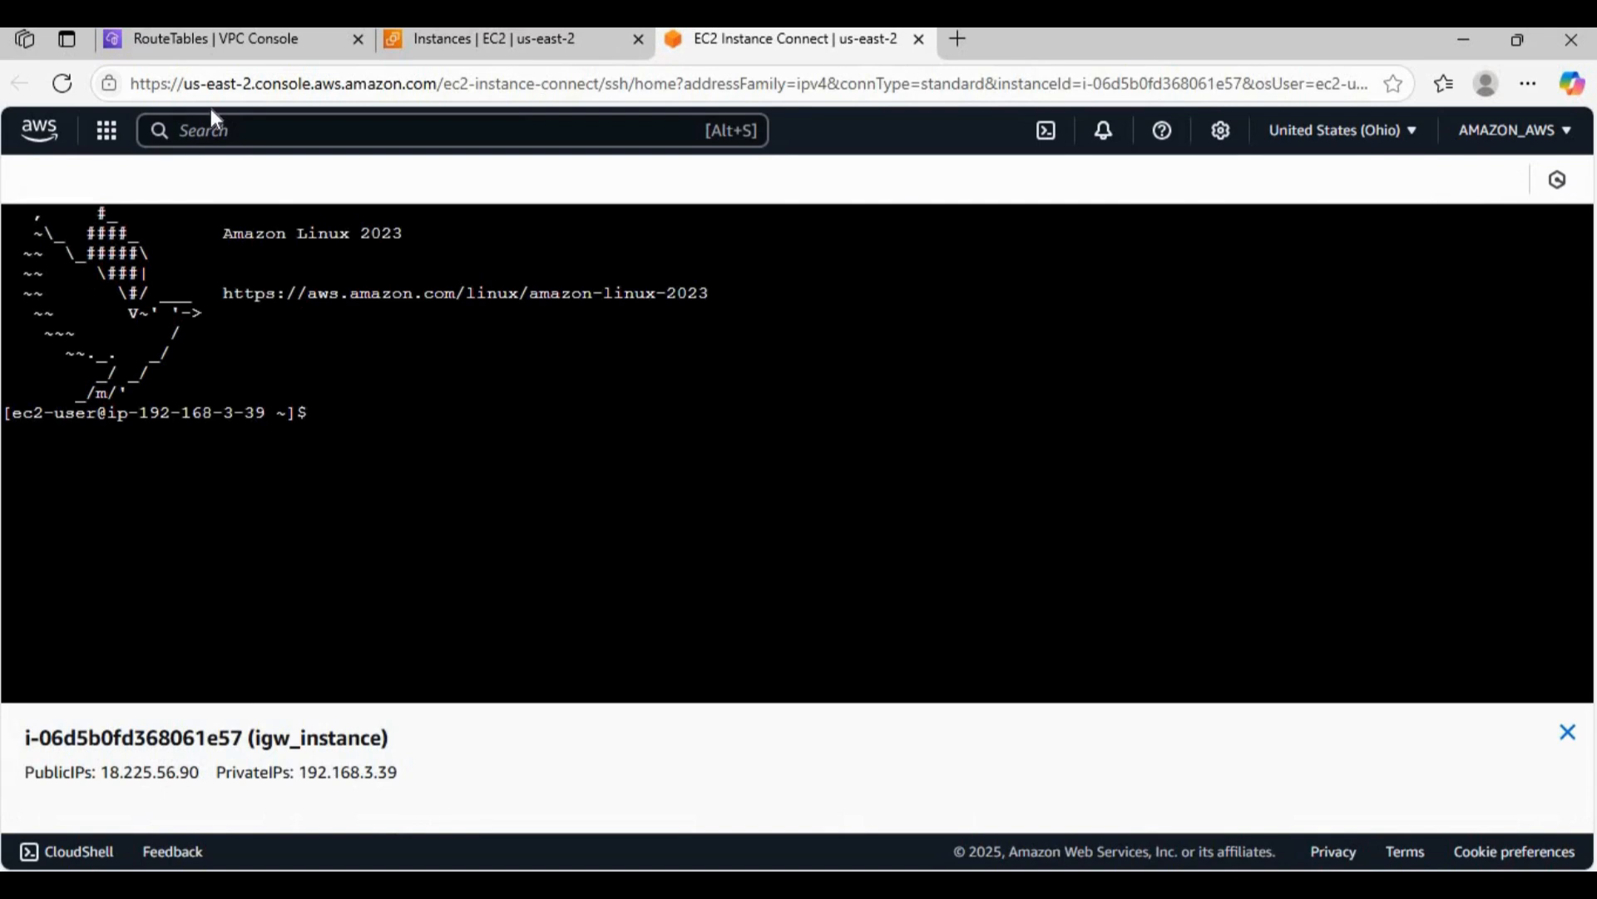
pyautogui.click(483, 43)
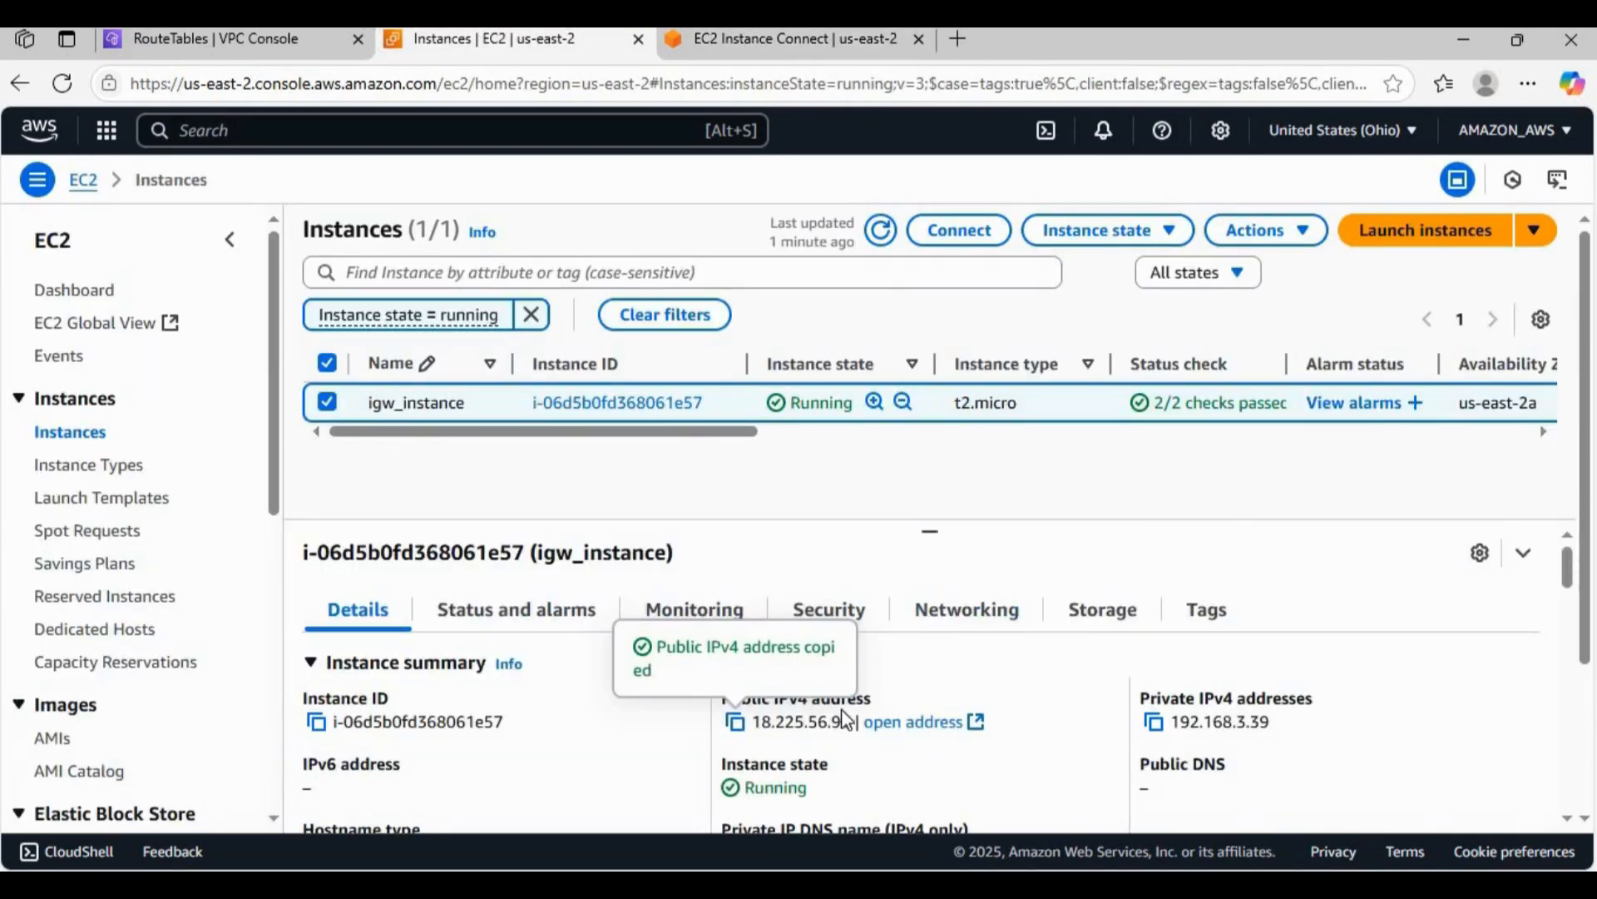